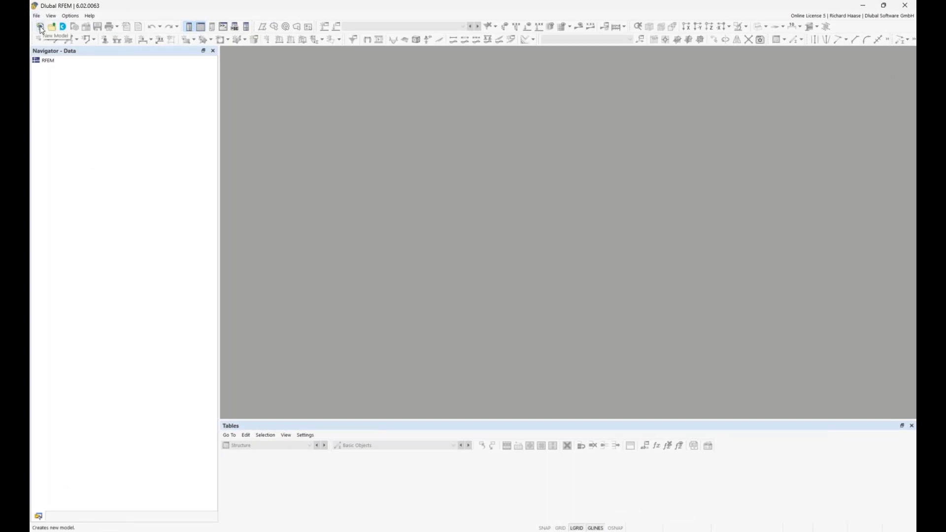
Step: Create a new 3D model named "concrete beam" and activate the Concrete Design add-on
{"action": "left_click", "coordinate": [41, 27]}
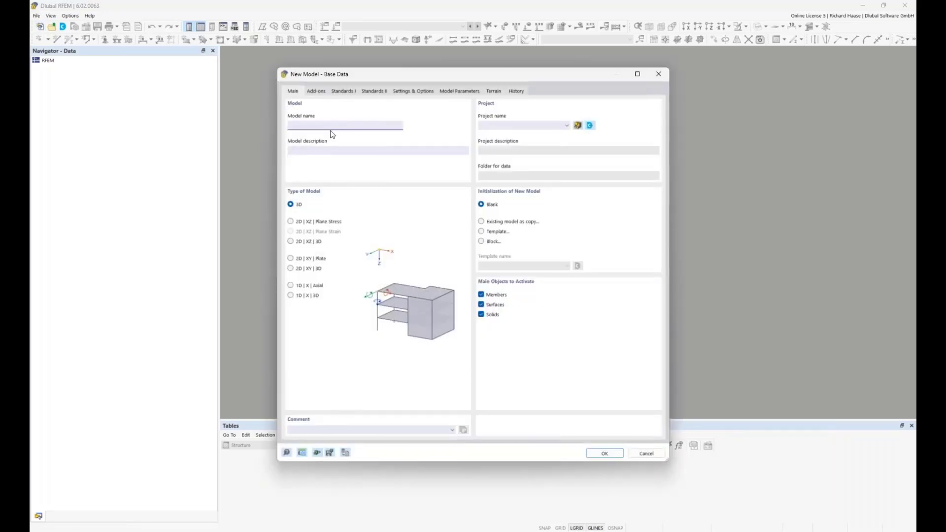
{"action": "type", "text": "concrete beam"}
{"action": "left_click", "coordinate": [315, 91]}
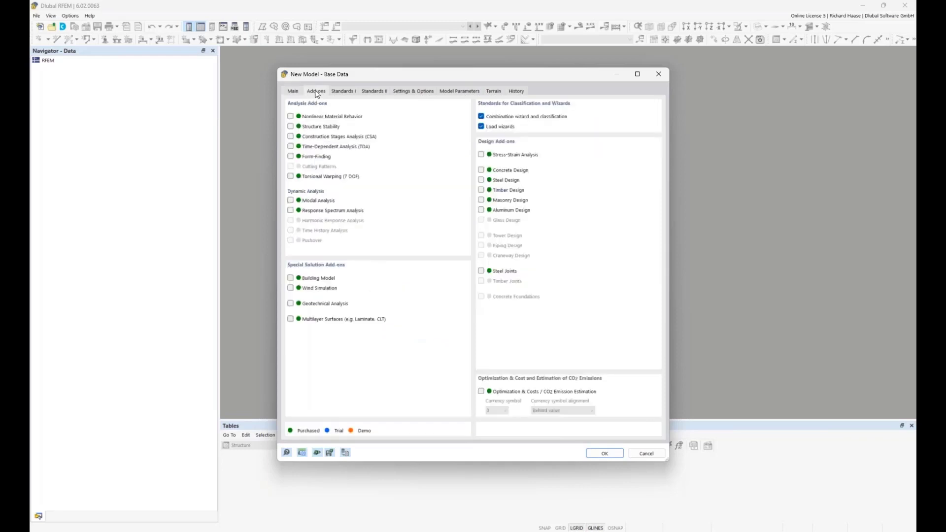
{"action": "left_click", "coordinate": [482, 170]}
Step: Set the national annexes to DIN 2012-08 for load combinations, DIN 2019-04 for load wizards and DIN 2015-12 for concrete design, and confirm the base data
{"action": "left_click", "coordinate": [338, 92]}
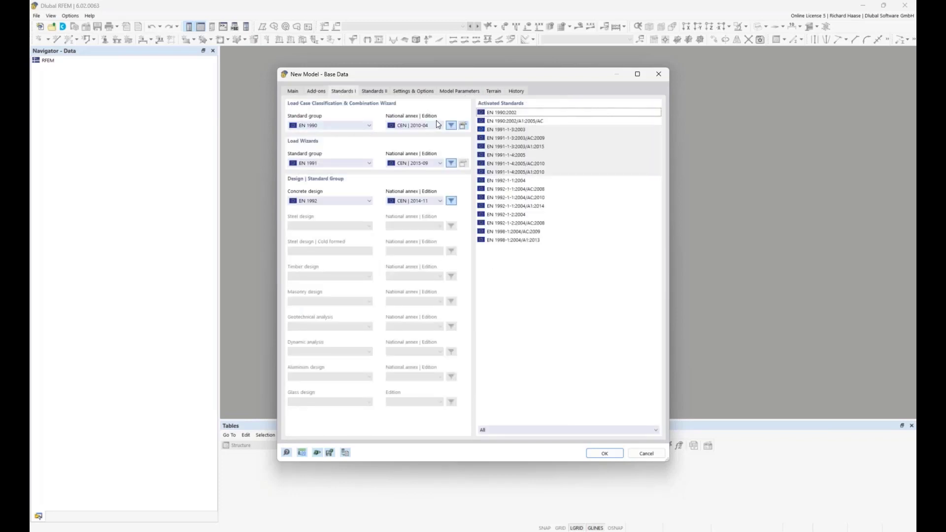
{"action": "left_click", "coordinate": [315, 125]}
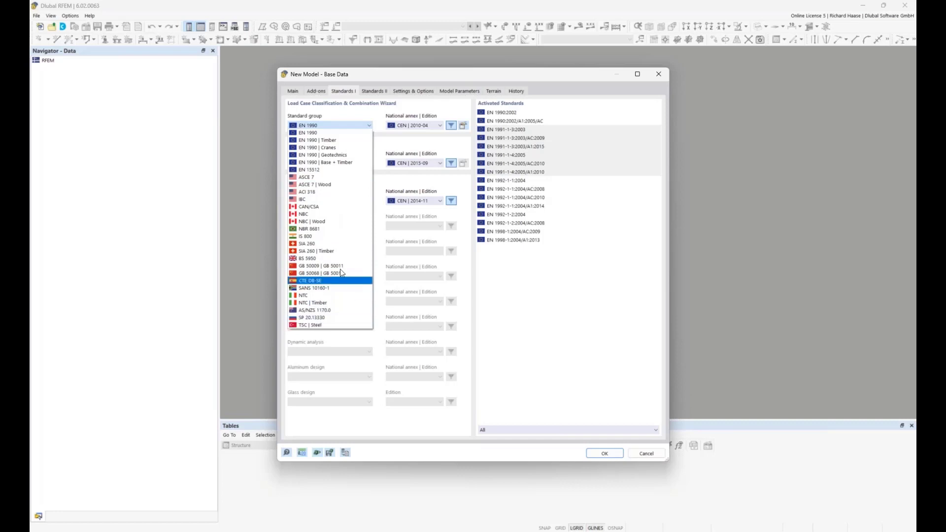
{"action": "left_click", "coordinate": [328, 111]}
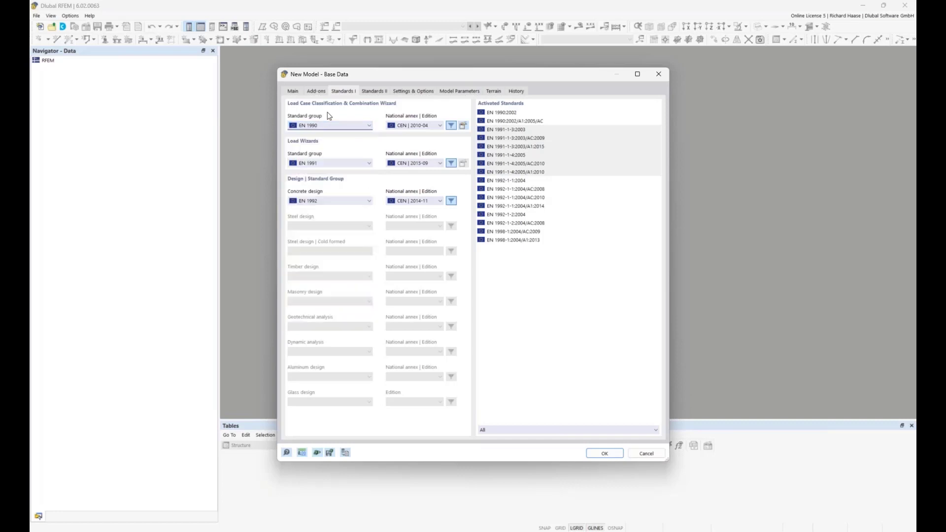
{"action": "left_click", "coordinate": [415, 125]}
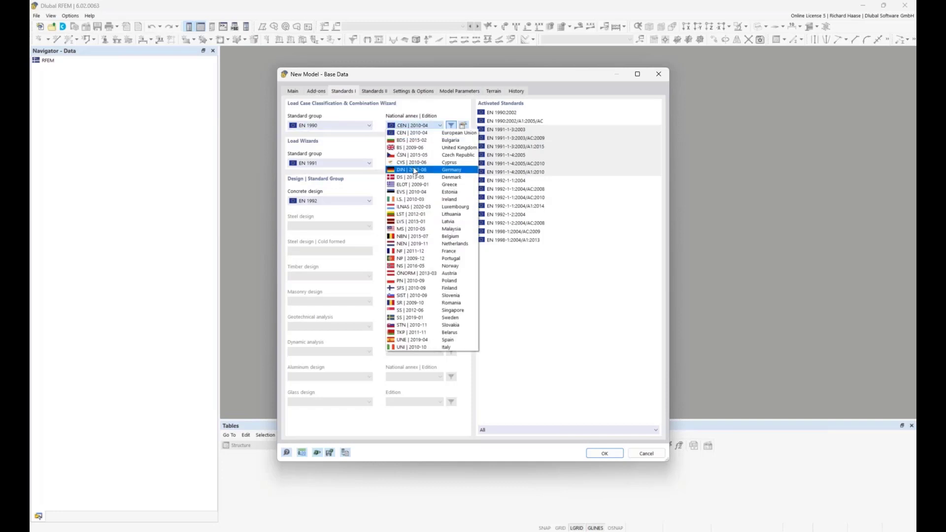
{"action": "left_click", "coordinate": [413, 169]}
{"action": "left_click", "coordinate": [413, 162]}
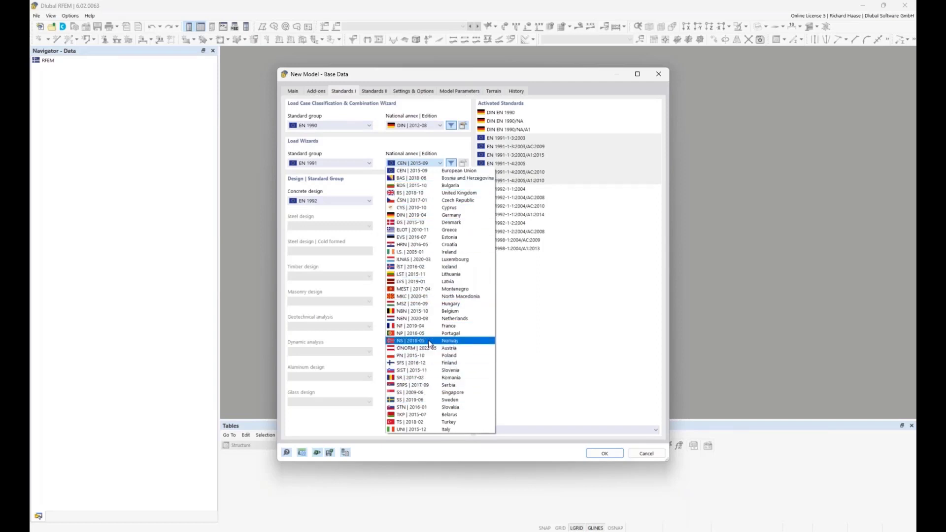
{"action": "left_click", "coordinate": [426, 215]}
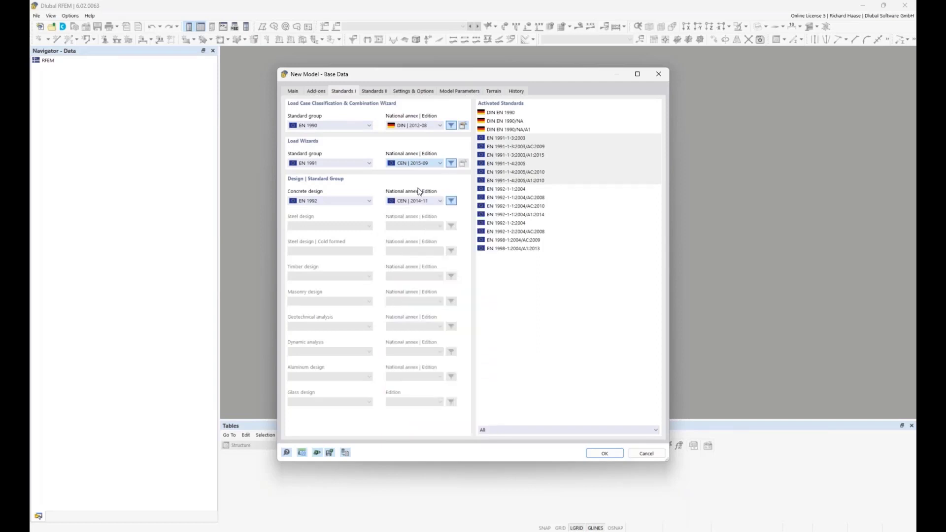
{"action": "left_click", "coordinate": [417, 201]}
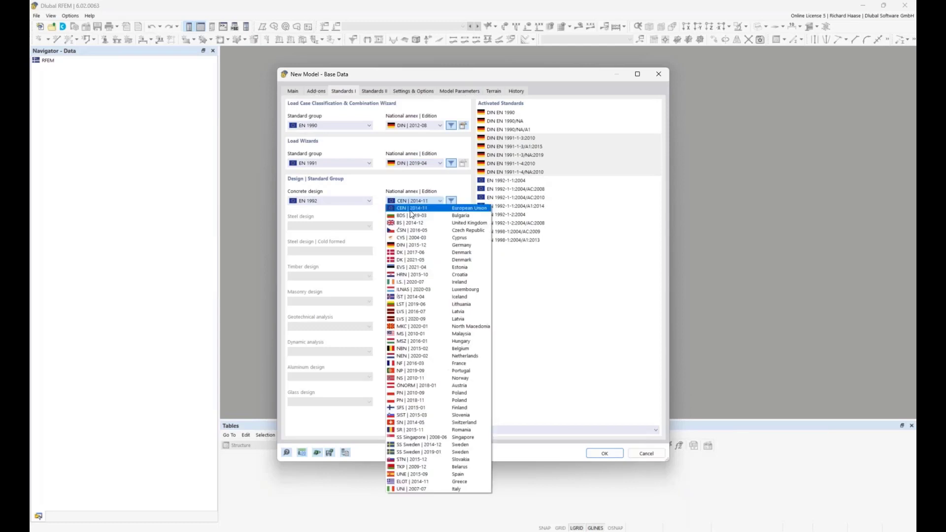
{"action": "left_click", "coordinate": [405, 244]}
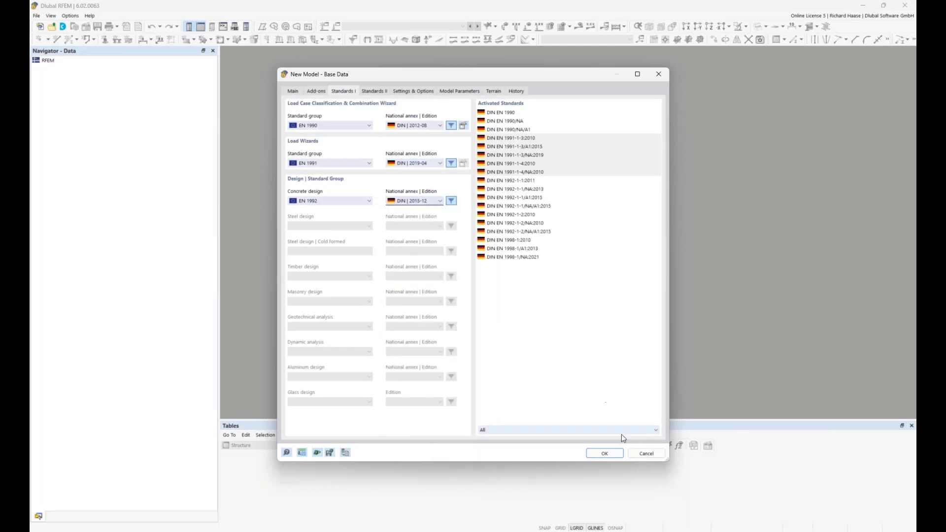
{"action": "left_click", "coordinate": [605, 453]}
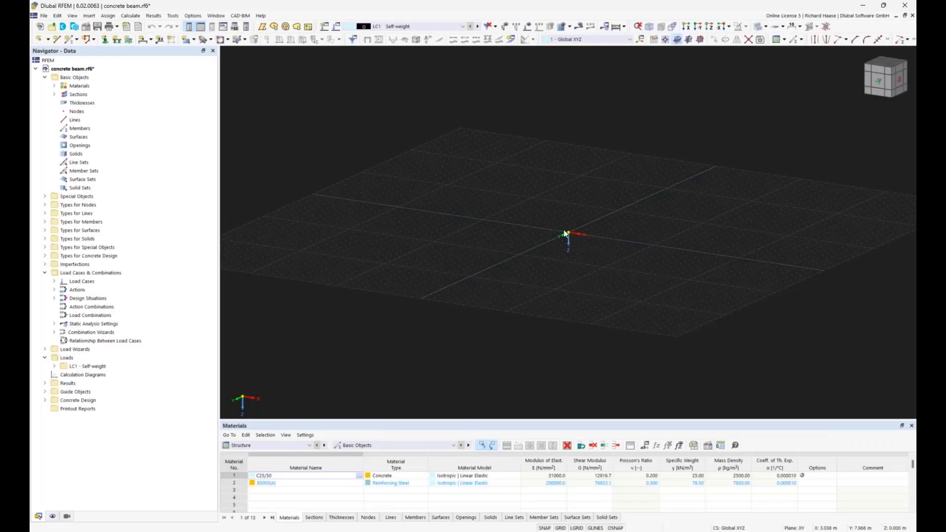
Step: Load the white background preset in the display properties and apply it to the model view
{"action": "scroll", "coordinate": [590, 240], "scroll_direction": "up", "scroll_amount": 2}
{"action": "middle_click_drag", "start_coordinate": [601, 238], "coordinate": [570, 260]}
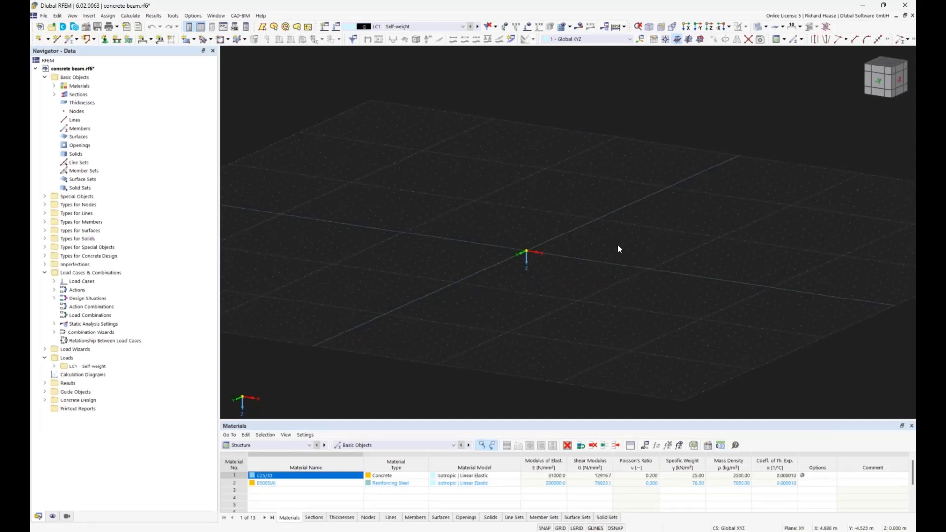
{"action": "left_click", "coordinate": [200, 17]}
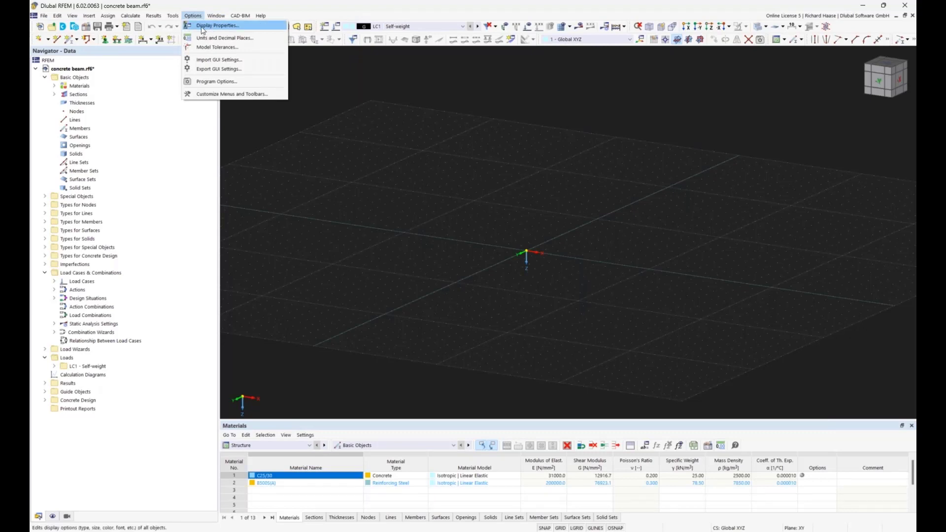
{"action": "left_click", "coordinate": [220, 26]}
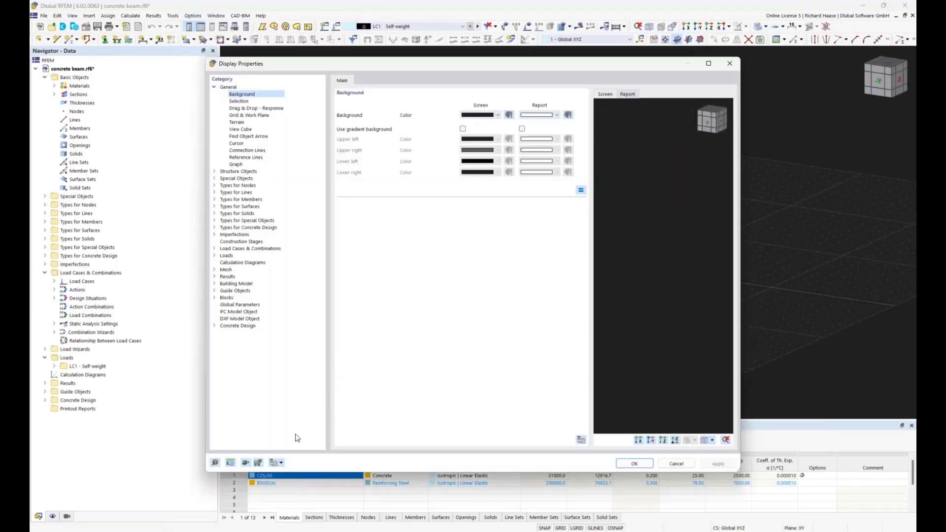
{"action": "left_click", "coordinate": [279, 464]}
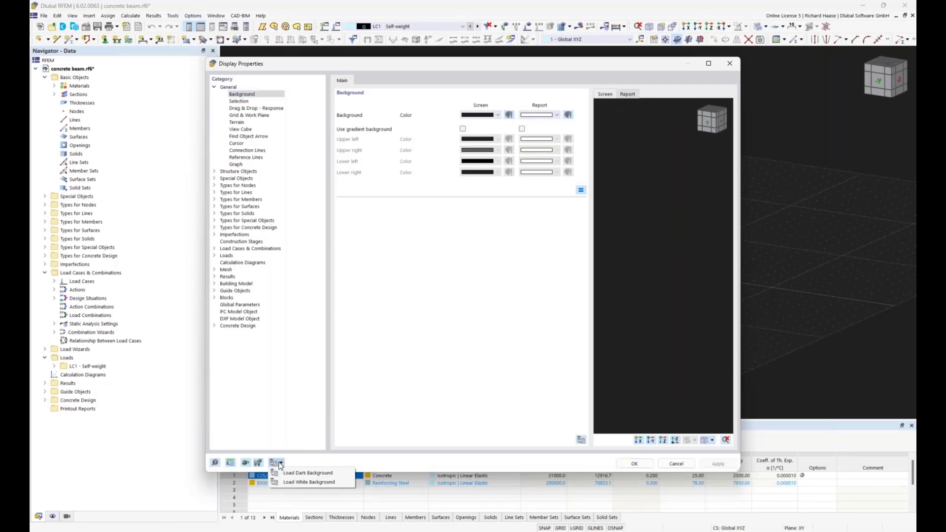
{"action": "left_click", "coordinate": [317, 485]}
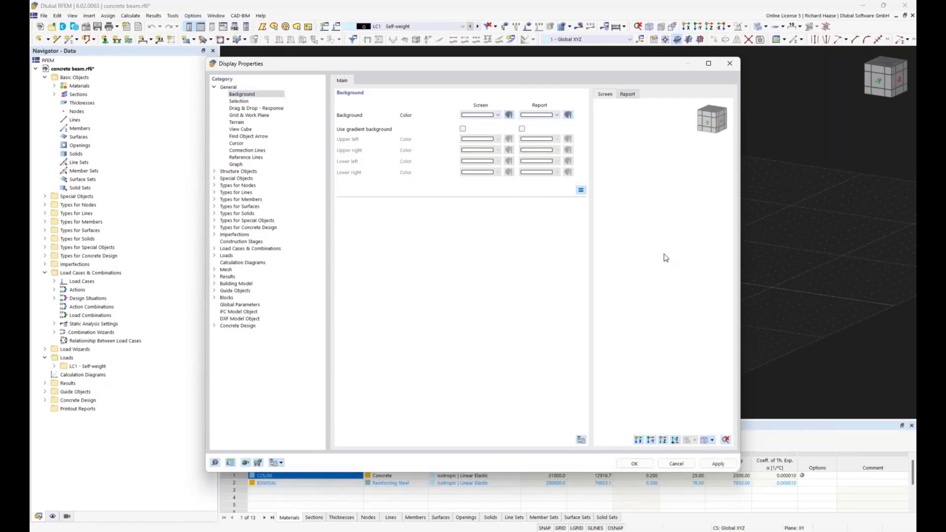
{"action": "left_click", "coordinate": [633, 464]}
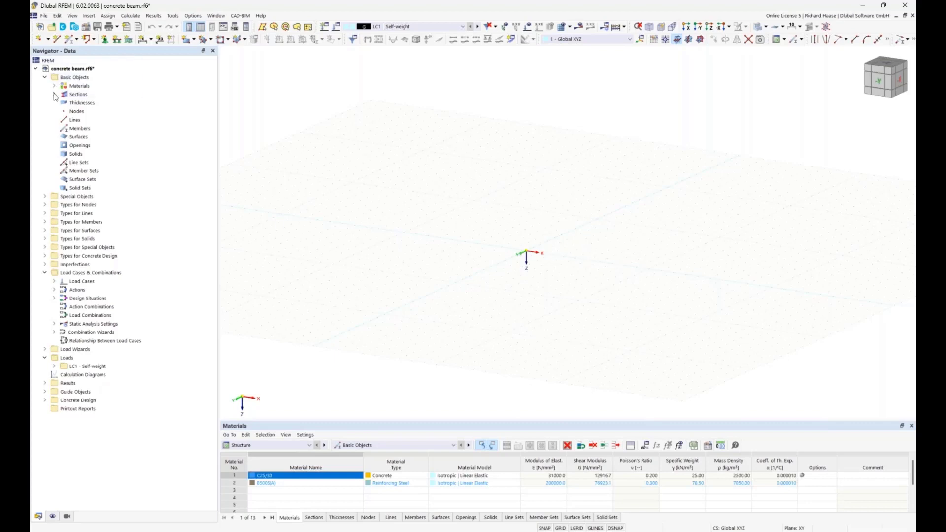
Step: Delete all predefined basic objects from the model
{"action": "right_click", "coordinate": [75, 77]}
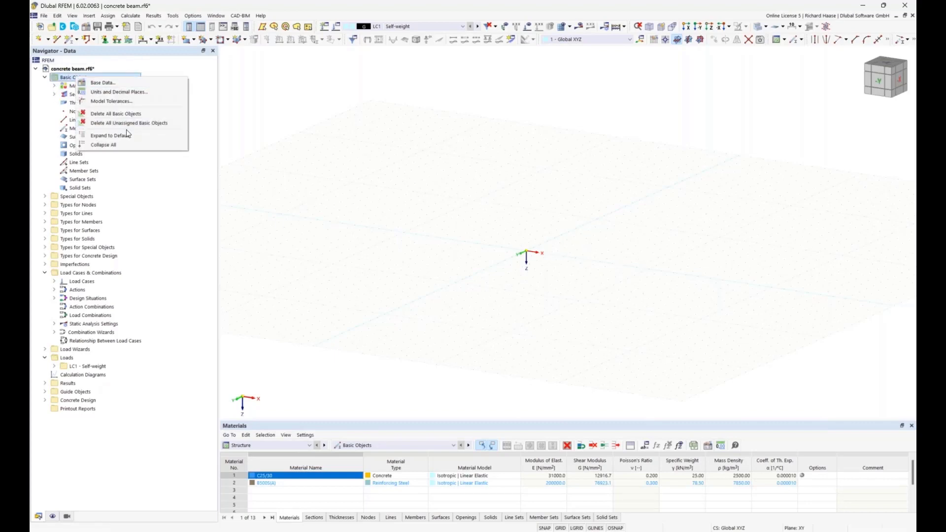
{"action": "left_click", "coordinate": [127, 113]}
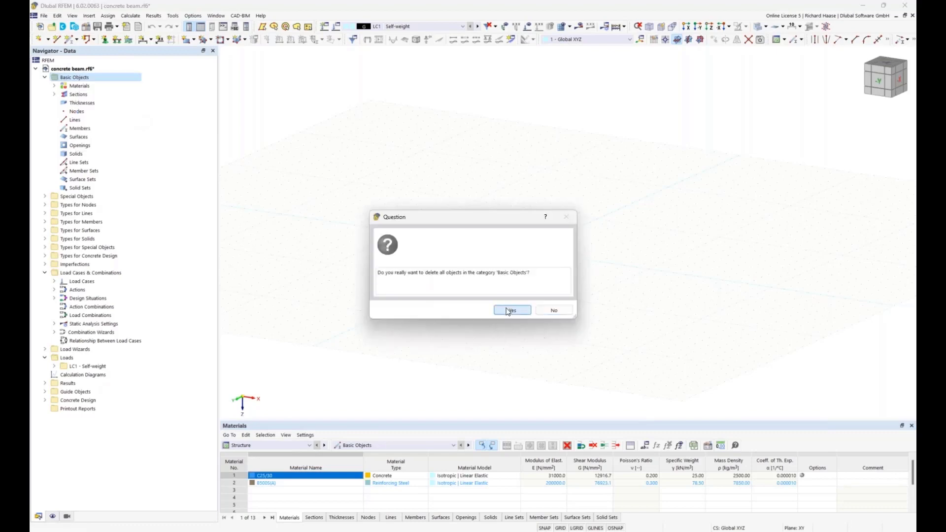
{"action": "left_click", "coordinate": [511, 310]}
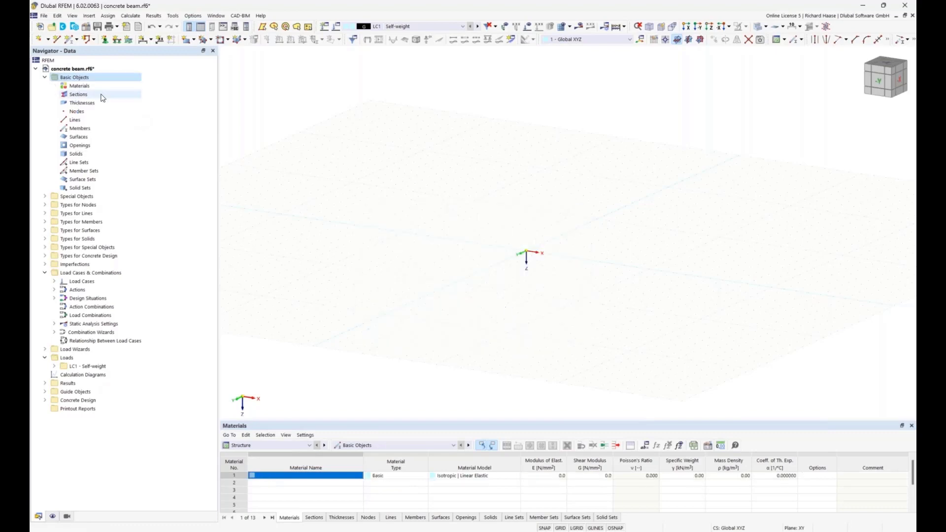
Step: Create a new material from the library, filtering by Concrete and choosing C25/30 from the EN 1992-1-1 Concrete C series
{"action": "right_click", "coordinate": [76, 86]}
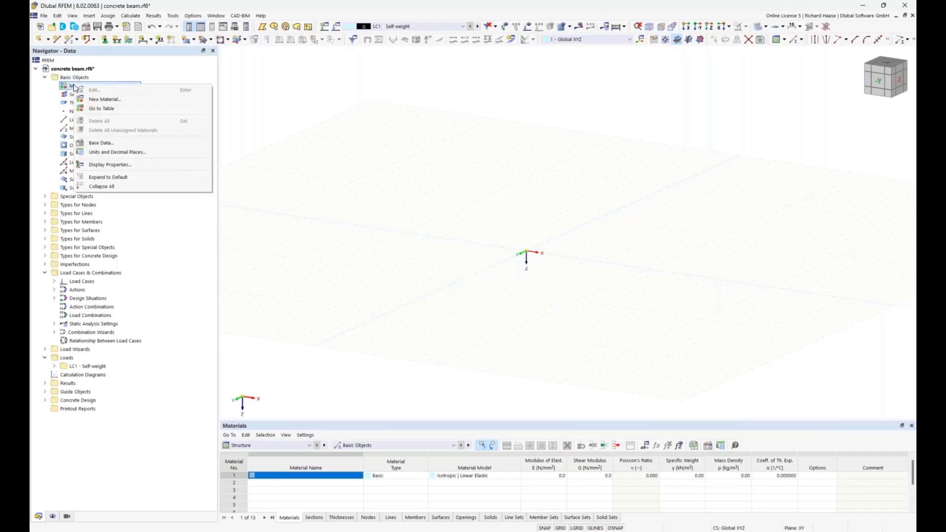
{"action": "left_click", "coordinate": [113, 100]}
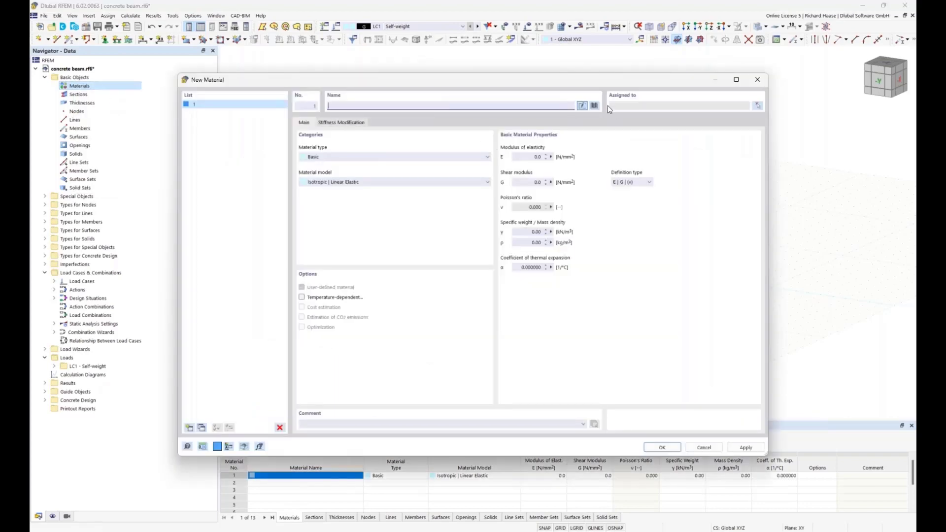
{"action": "left_click", "coordinate": [595, 107]}
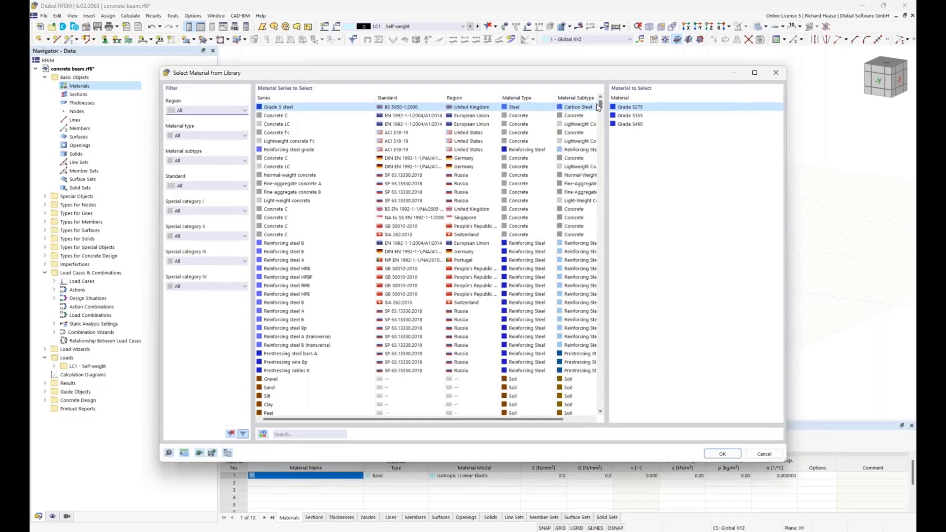
{"action": "left_click", "coordinate": [200, 136]}
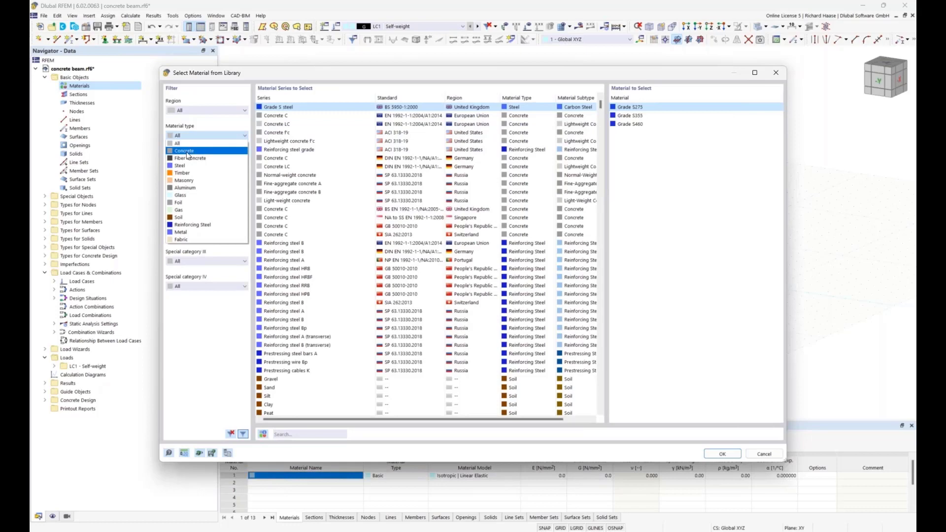
{"action": "left_click", "coordinate": [187, 151]}
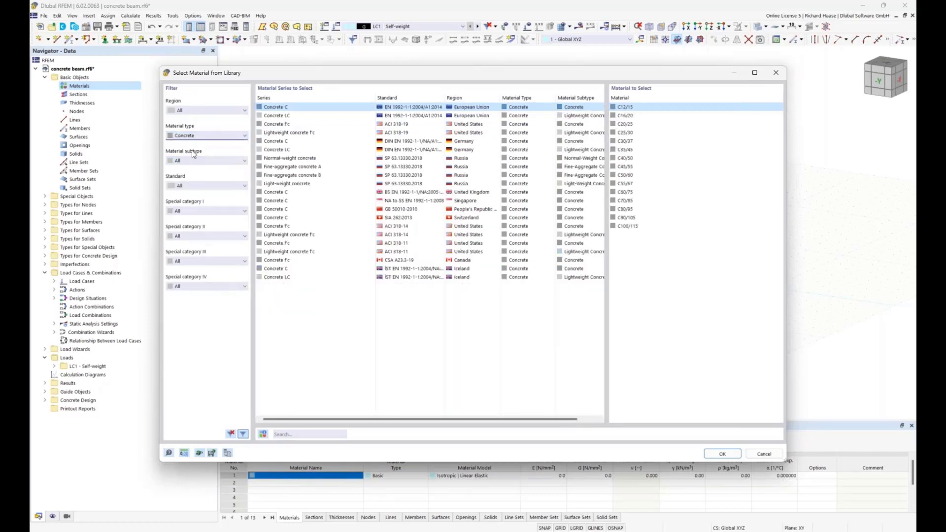
{"action": "left_click", "coordinate": [640, 136]}
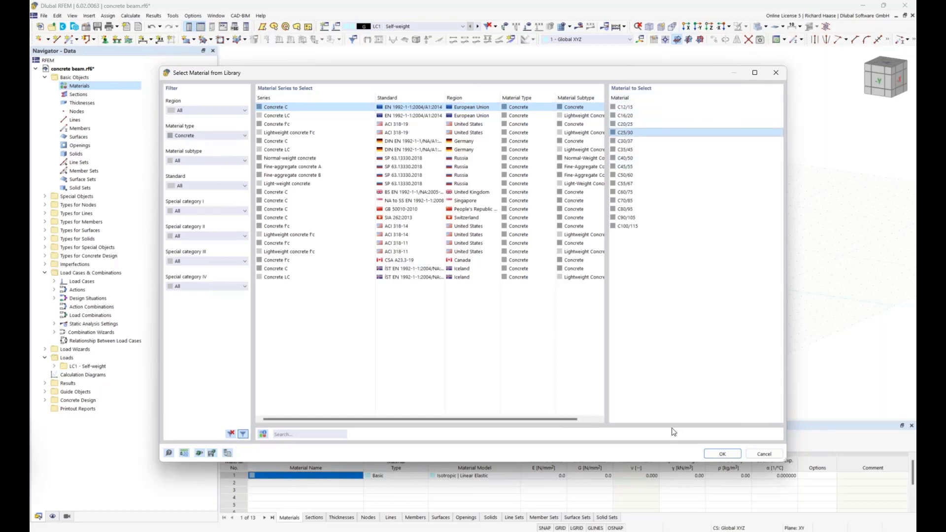
{"action": "left_click", "coordinate": [720, 453]}
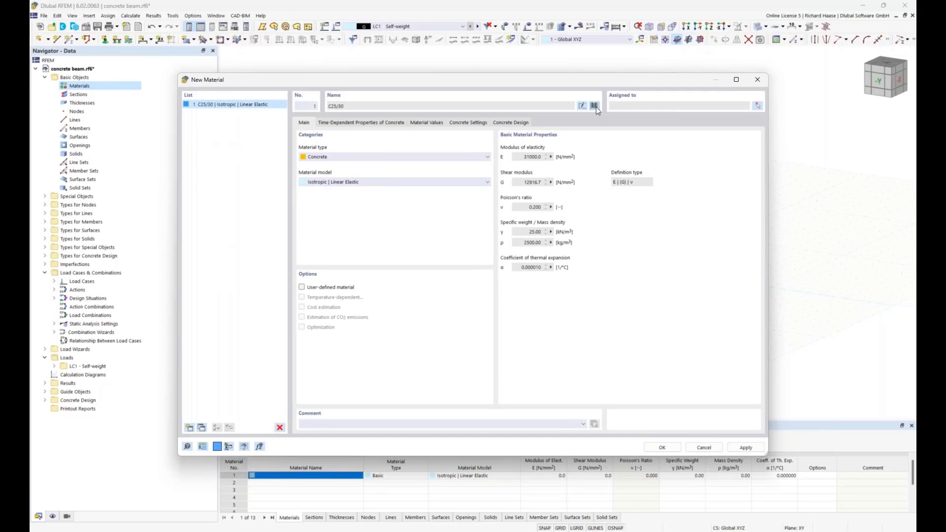
Step: Replace the material with reinforcing steel B500S(A) from the EN 1992-1-1 Reinforcing steel B series in the library
{"action": "left_click", "coordinate": [595, 107]}
{"action": "left_click", "coordinate": [195, 136]}
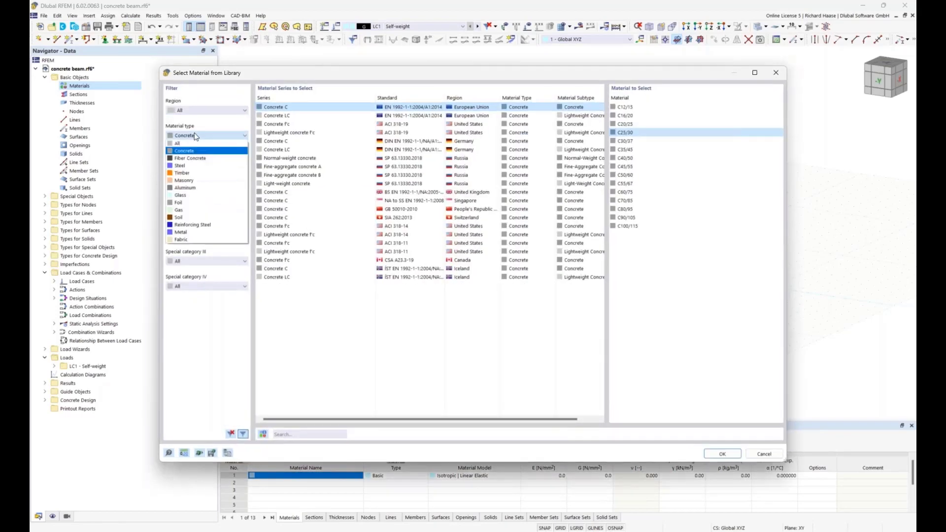
{"action": "left_click", "coordinate": [207, 226]}
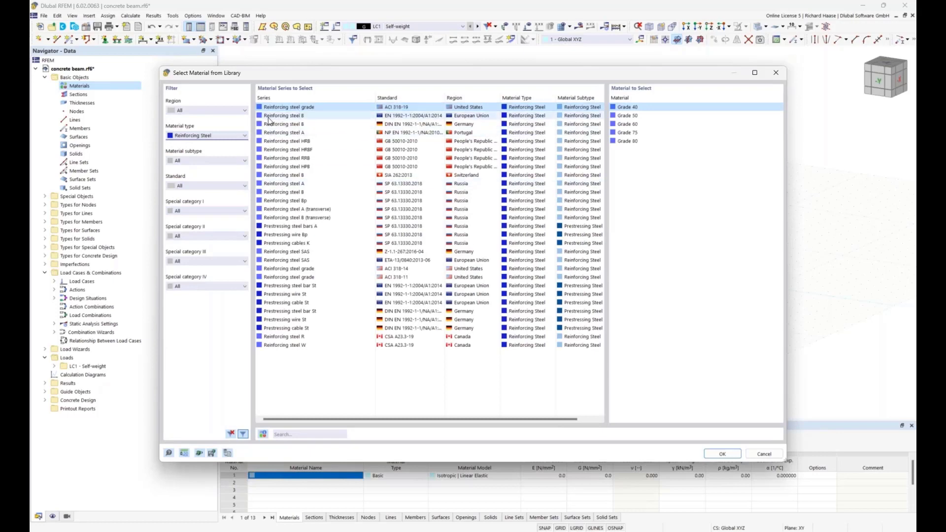
{"action": "left_click", "coordinate": [302, 117]}
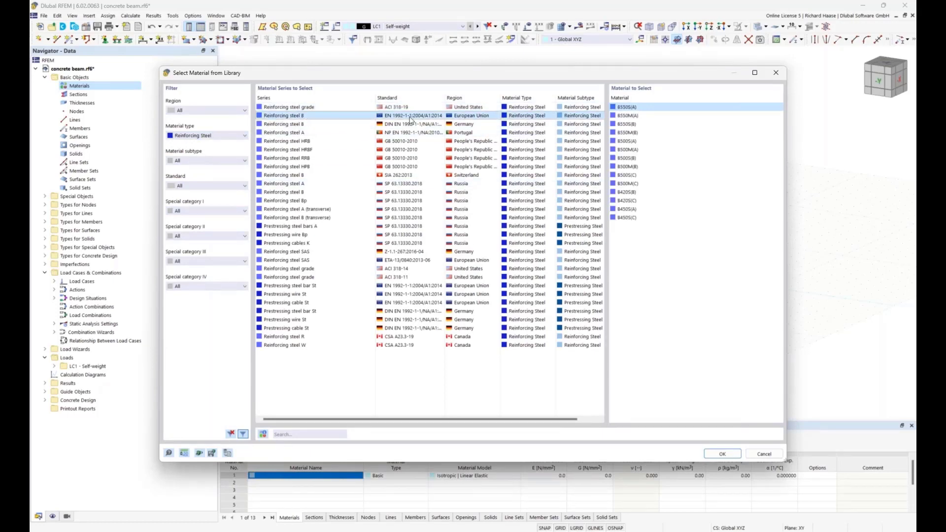
{"action": "left_click", "coordinate": [636, 141]}
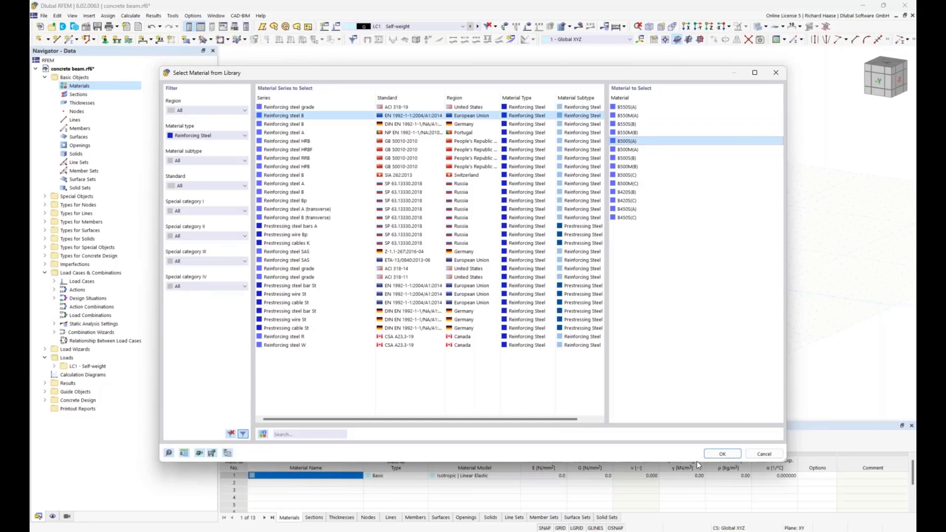
{"action": "left_click", "coordinate": [721, 454]}
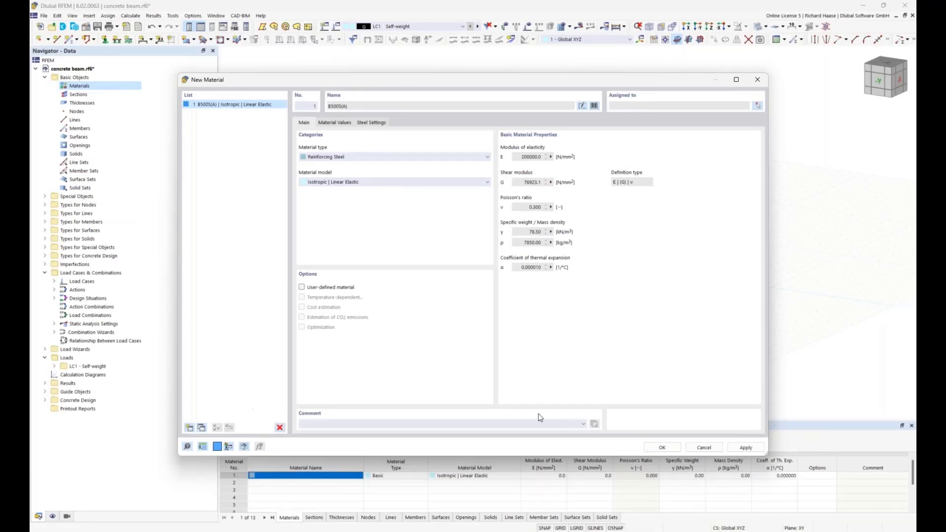
Step: Copy the reinforcing steel material and change the copy to C25/30 from the EN 1992-1-1 Concrete C series in the library
{"action": "left_click", "coordinate": [201, 428]}
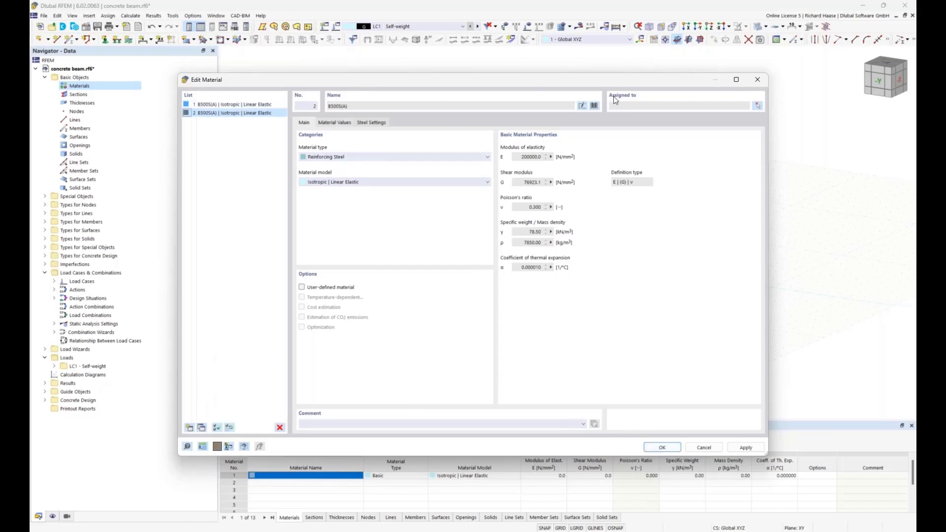
{"action": "left_click", "coordinate": [596, 106]}
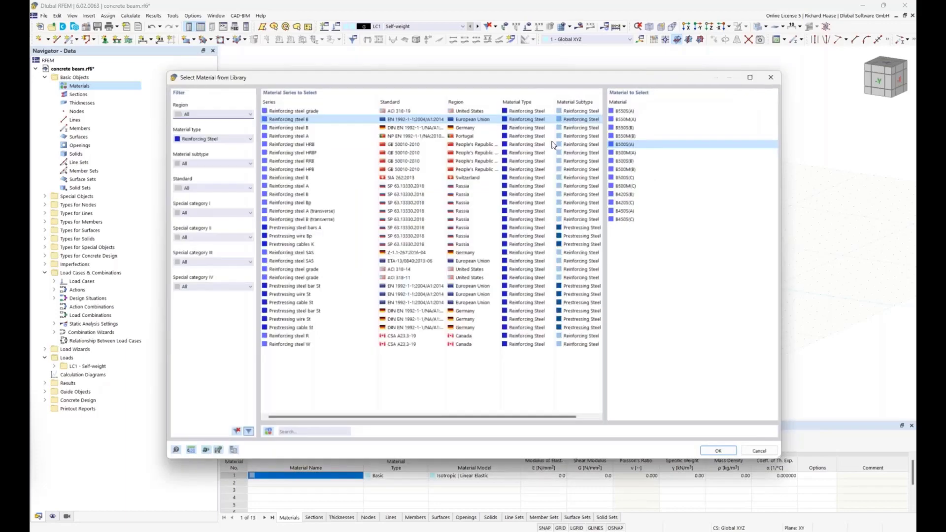
{"action": "left_click", "coordinate": [193, 136]}
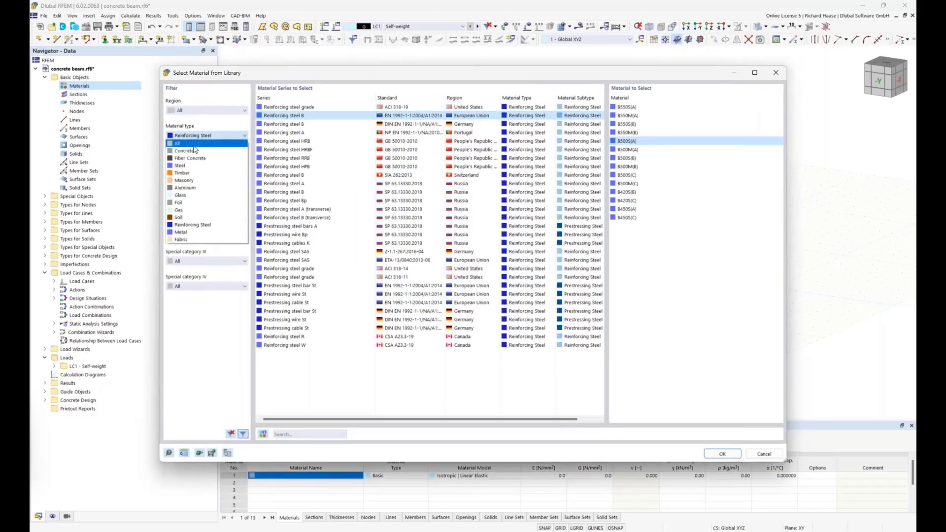
{"action": "left_click", "coordinate": [193, 151]}
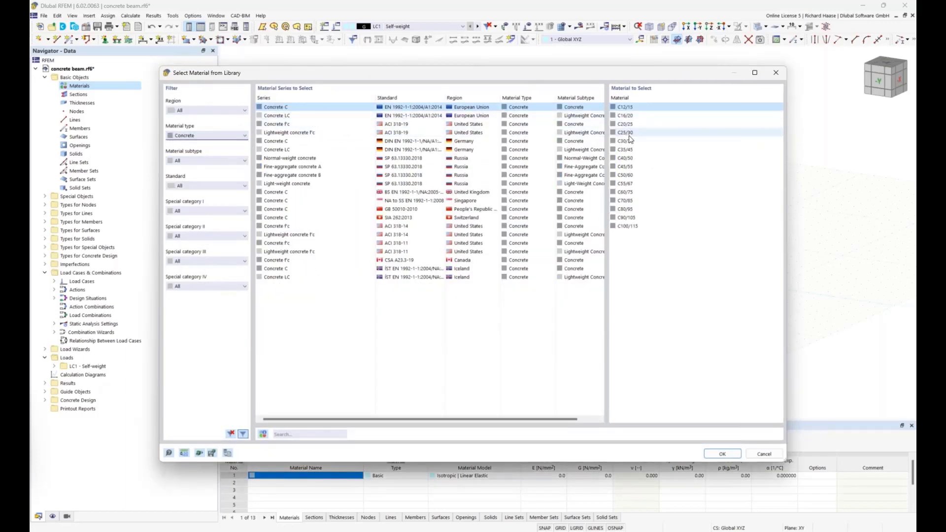
{"action": "left_click", "coordinate": [631, 133]}
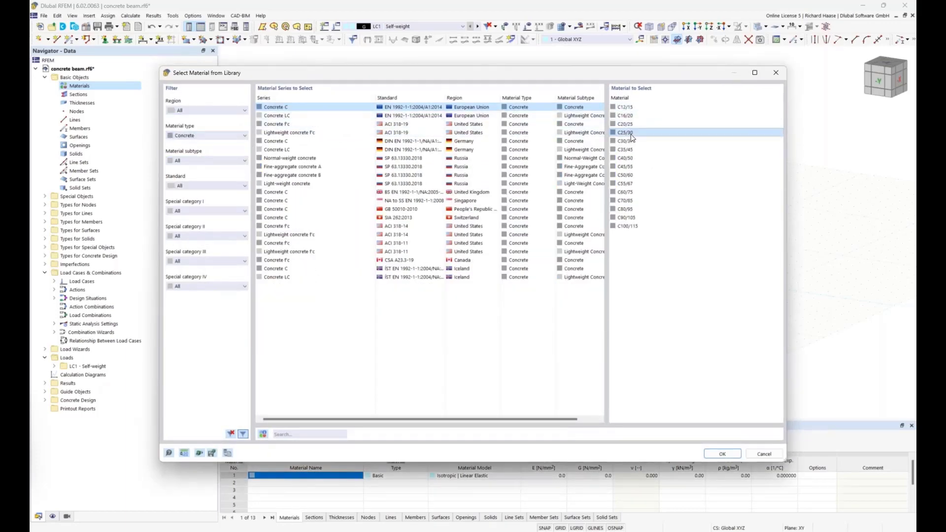
{"action": "left_click", "coordinate": [721, 454]}
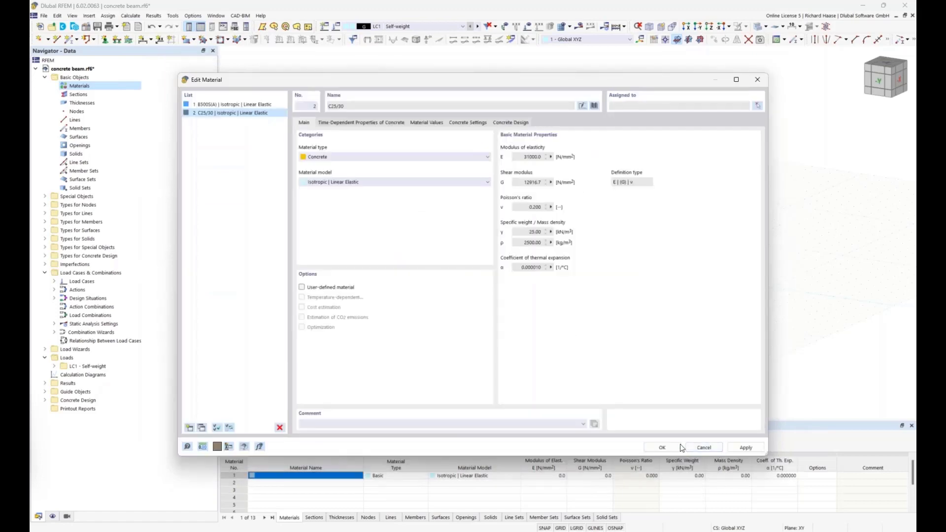
{"action": "left_click", "coordinate": [662, 447]}
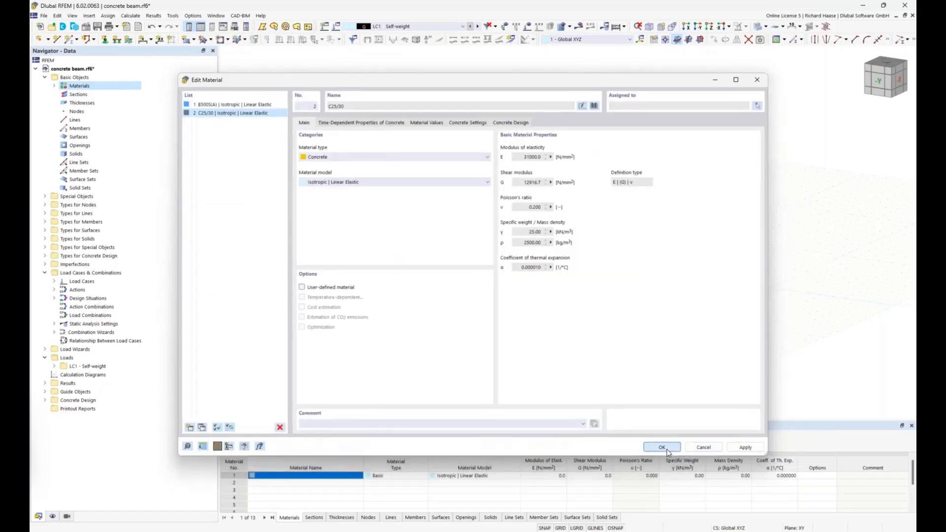
Step: Create a new section using the massive rectangle shape from the section library
{"action": "right_click", "coordinate": [77, 96]}
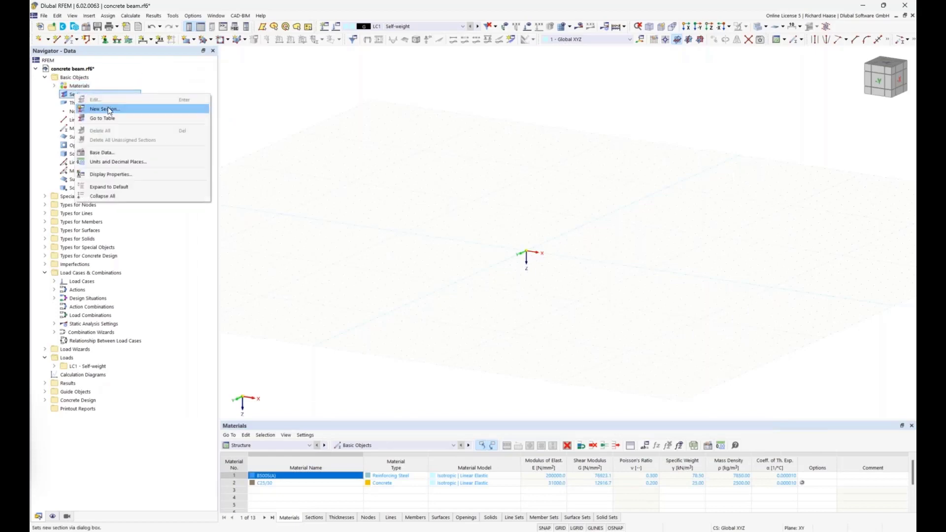
{"action": "left_click", "coordinate": [109, 110]}
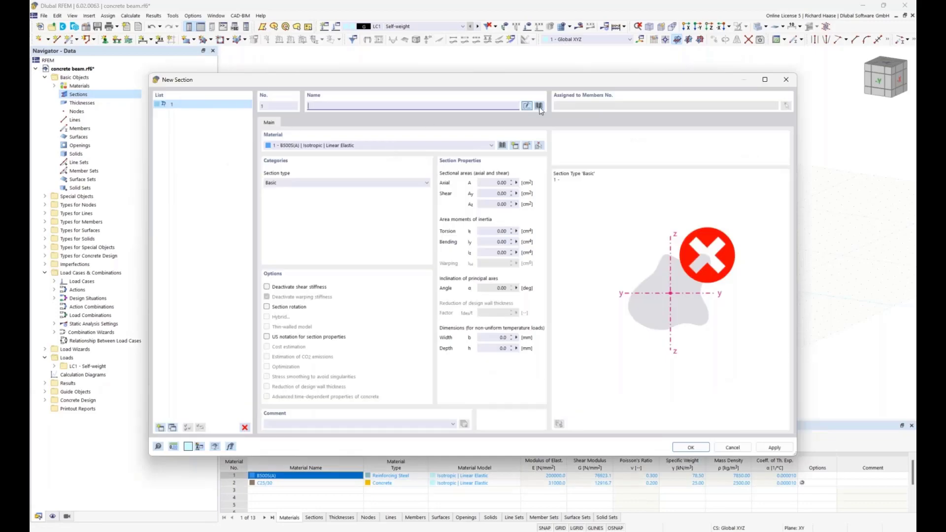
{"action": "left_click", "coordinate": [539, 106]}
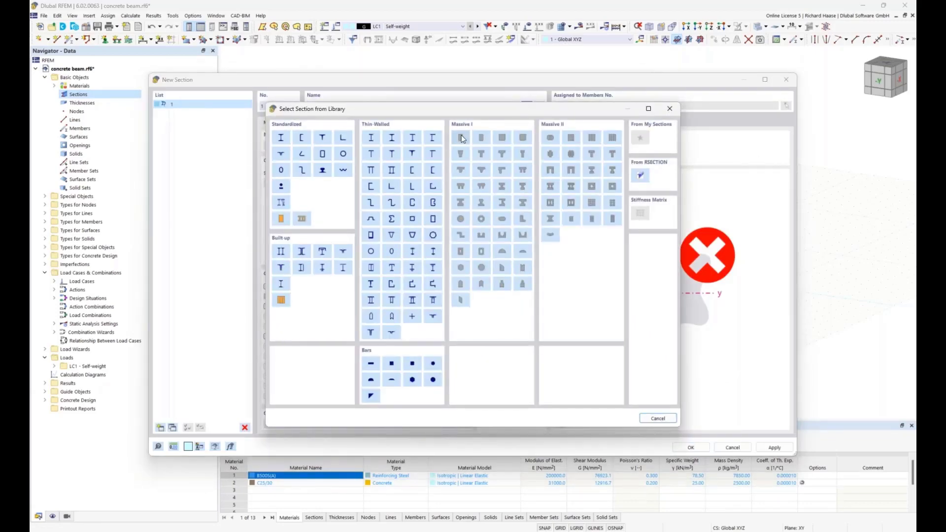
{"action": "key", "text": "Escape"}
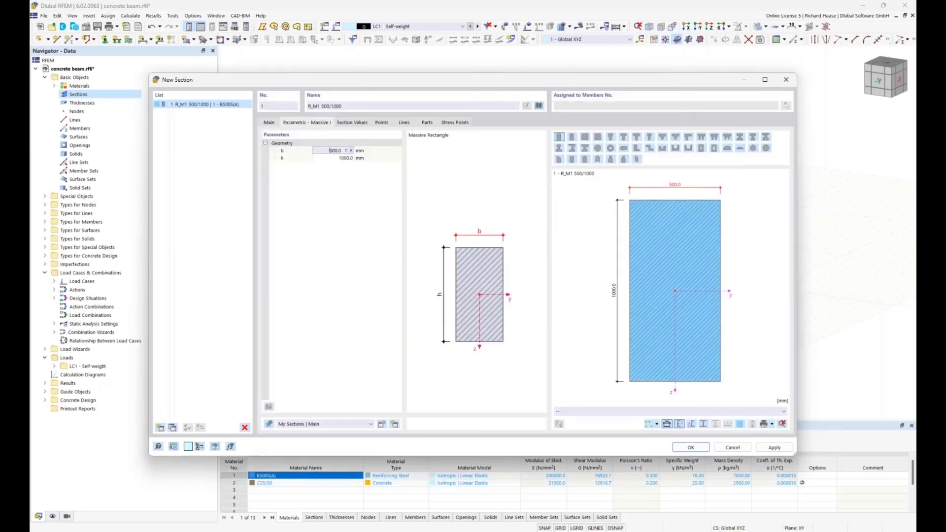
Step: Set the rectangular section's width b to 300 mm and height h to 450 mm, and save the section
{"action": "left_click", "coordinate": [385, 160]}
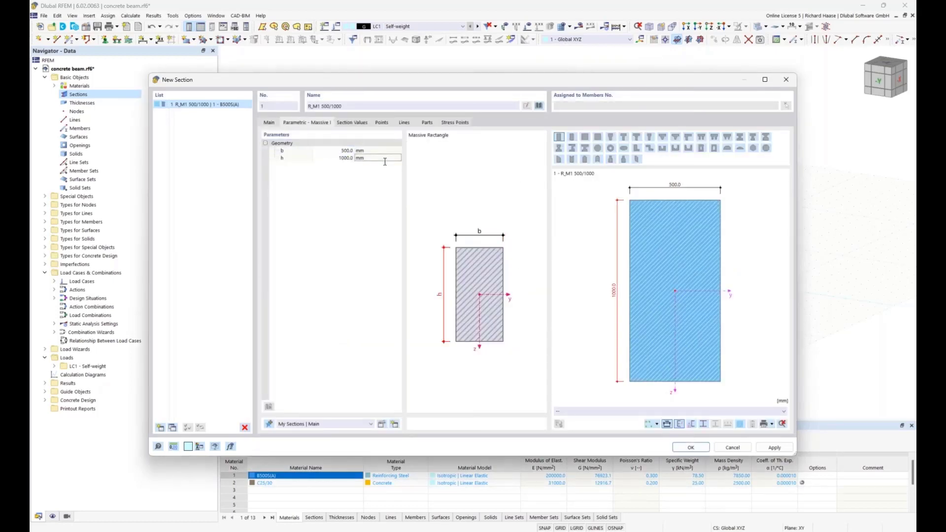
{"action": "left_click", "coordinate": [334, 151]}
{"action": "type", "text": "300"}
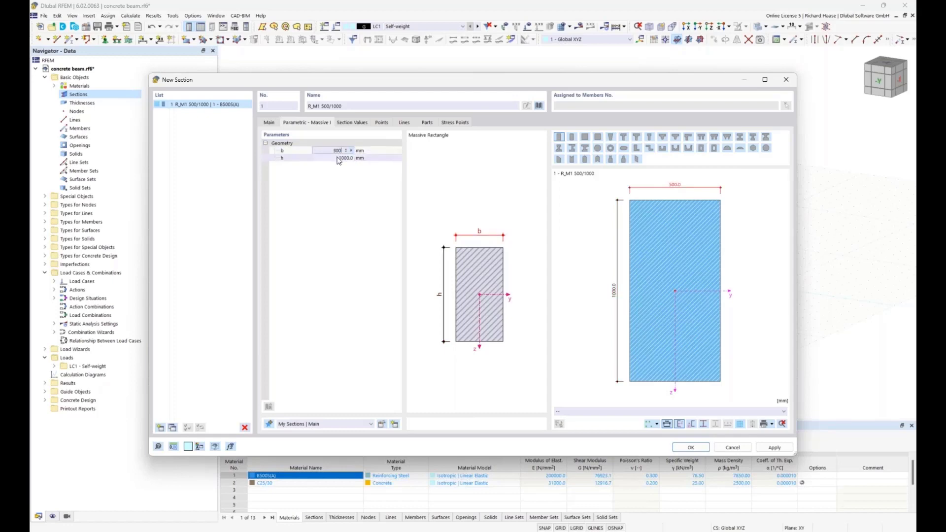
{"action": "left_click", "coordinate": [338, 158]}
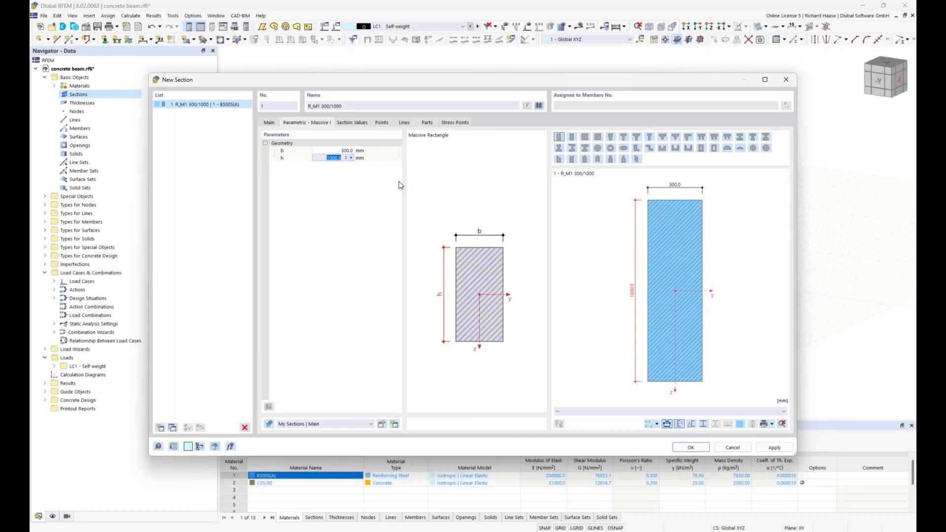
{"action": "type", "text": "450"}
{"action": "left_click", "coordinate": [691, 448]}
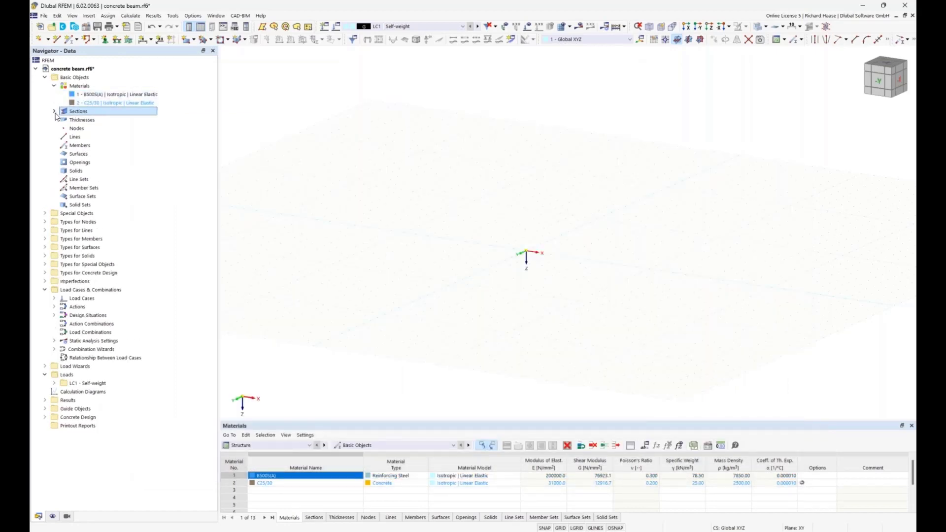
Step: Change the material of the rectangular 300/450 section to concrete C25/30
{"action": "double_click", "coordinate": [136, 121]}
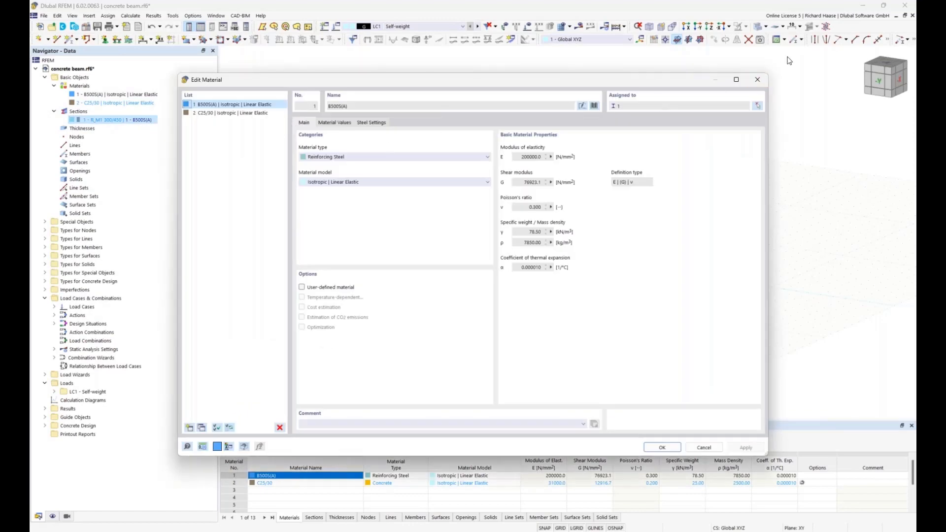
{"action": "left_click", "coordinate": [757, 79]}
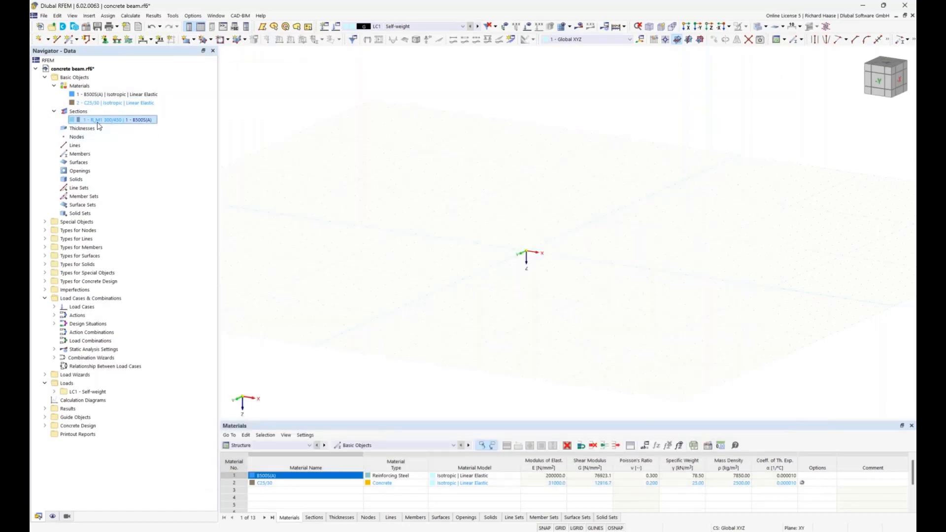
{"action": "double_click", "coordinate": [98, 122]}
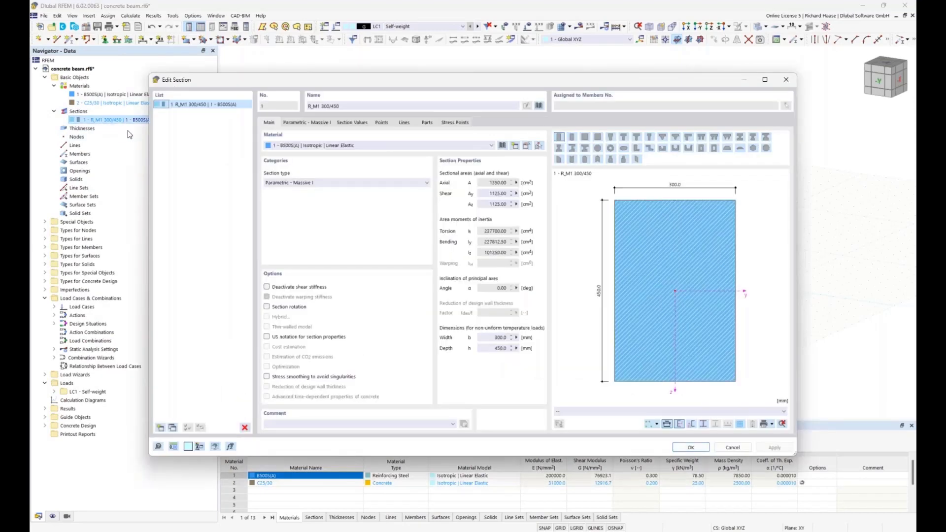
{"action": "left_click", "coordinate": [306, 146]}
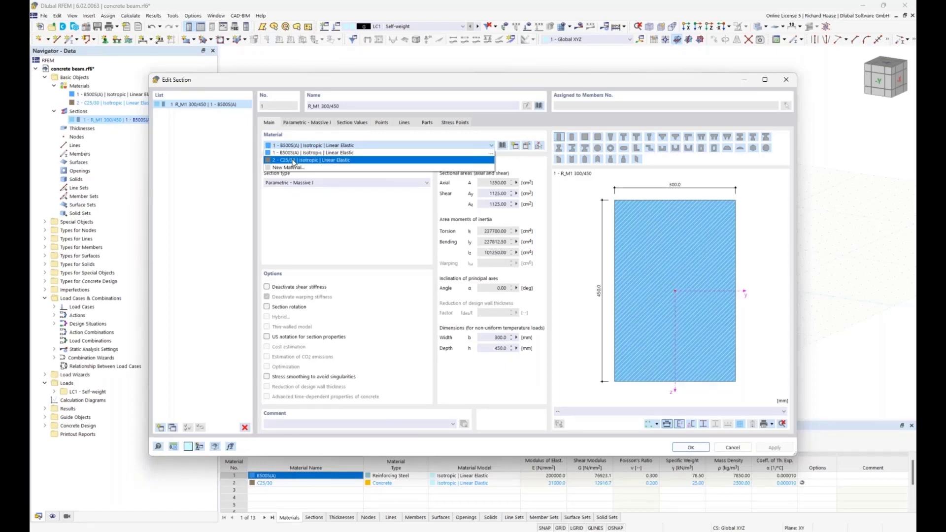
{"action": "left_click", "coordinate": [294, 161]}
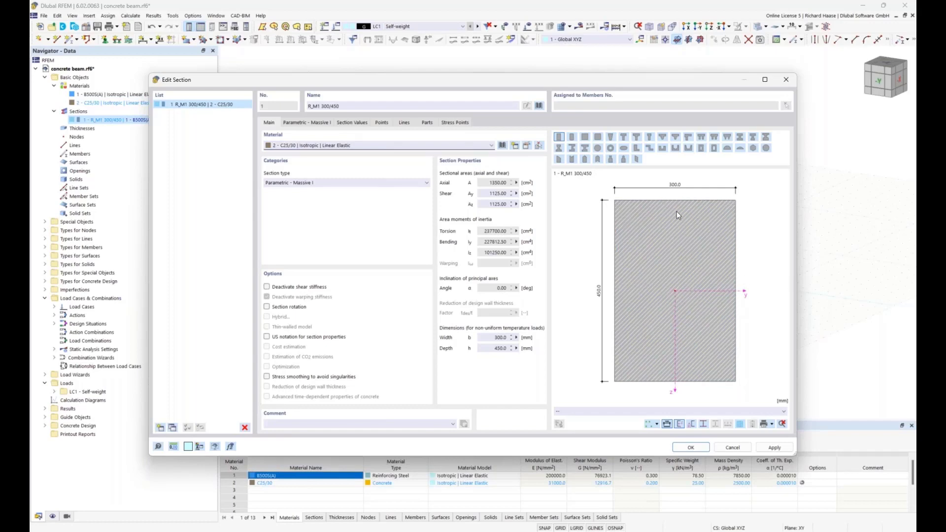
{"action": "left_click", "coordinate": [689, 449]}
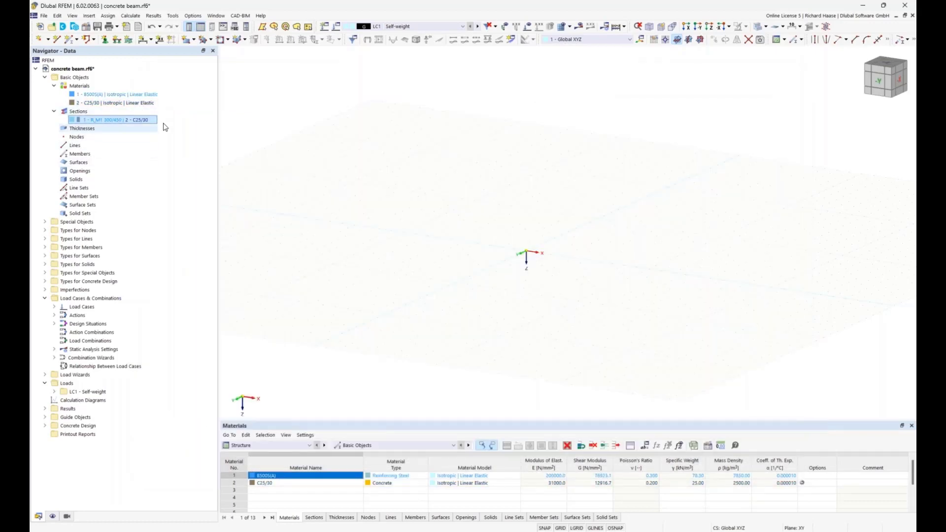
Step: Model a single beam member with the 300/450 section from the origin to X 8.000 m along the X axis
{"action": "left_click", "coordinate": [70, 43]}
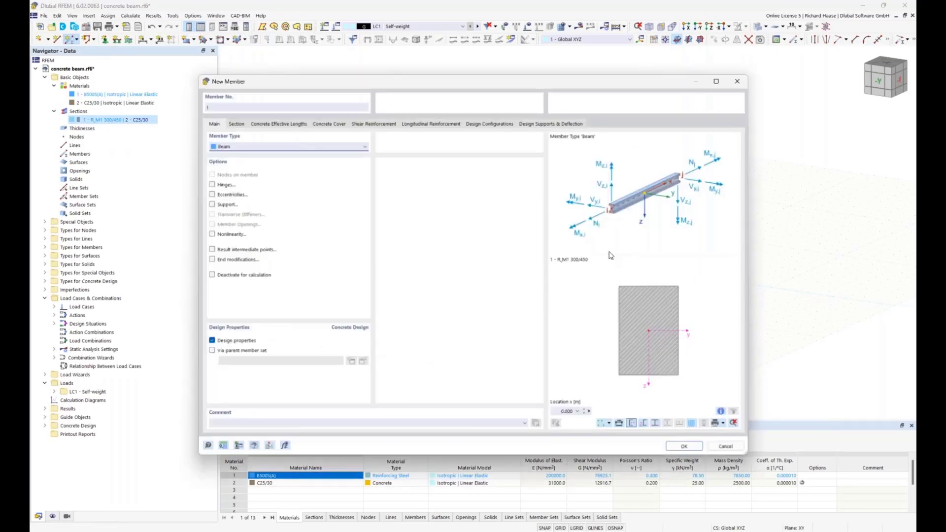
{"action": "left_click", "coordinate": [684, 447]}
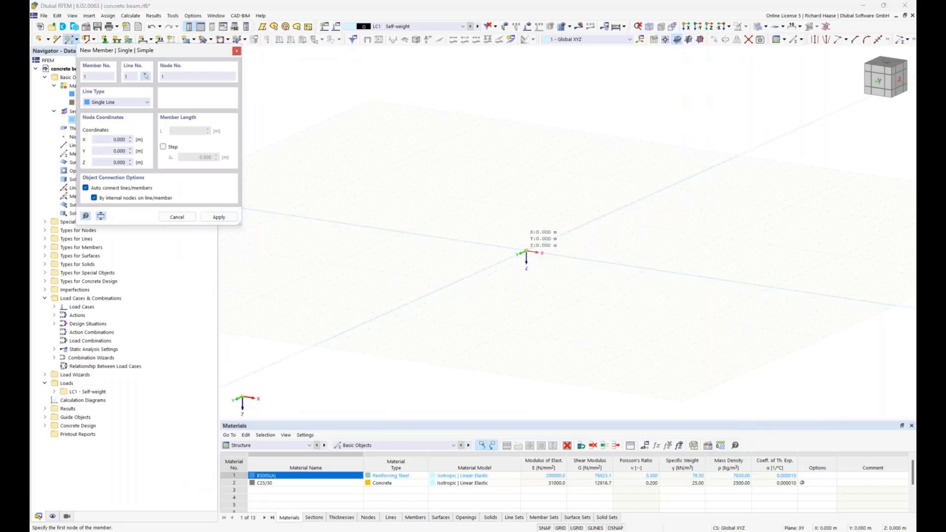
{"action": "left_click", "coordinate": [527, 251]}
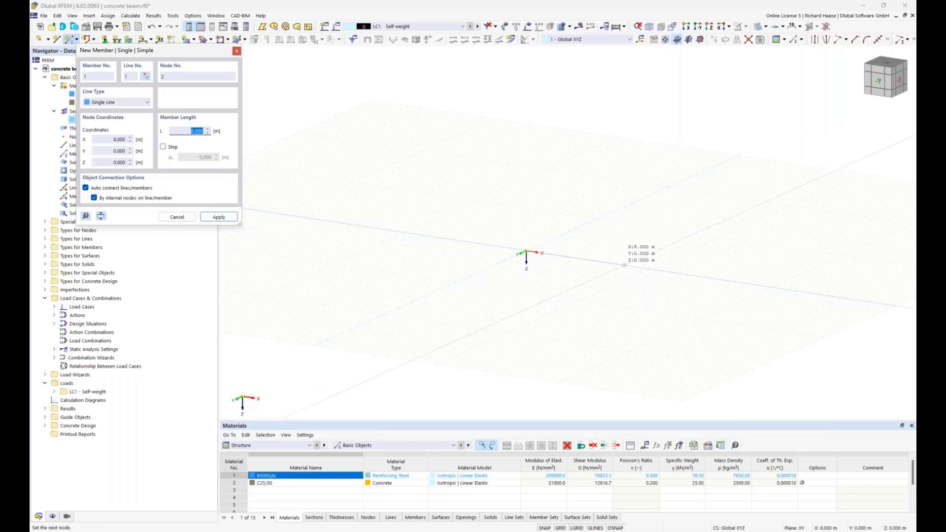
{"action": "left_click", "coordinate": [624, 265]}
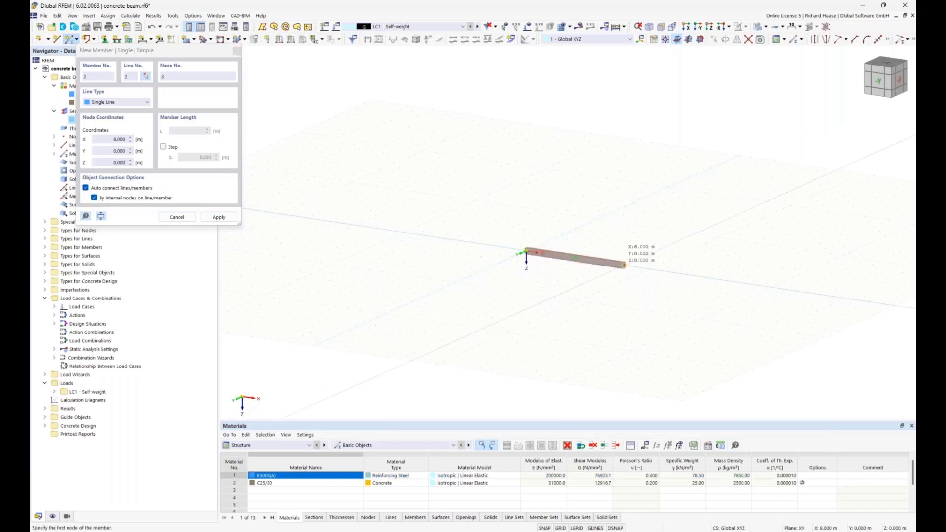
{"action": "scroll", "coordinate": [620, 262], "scroll_direction": "up", "scroll_amount": 4}
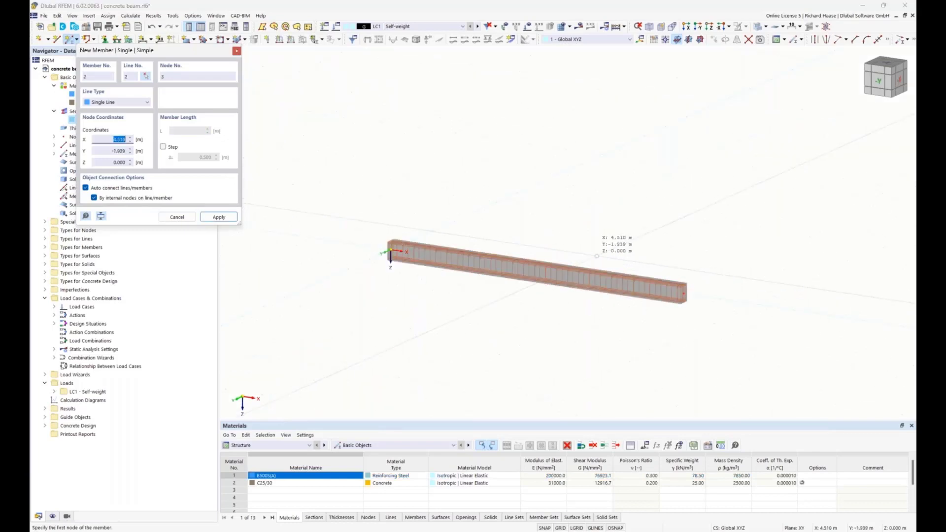
{"action": "key", "text": "Escape"}
{"action": "middle_click_drag", "start_coordinate": [640, 268], "coordinate": [578, 195], "text": "ctrl"}
{"action": "scroll", "coordinate": [564, 194], "scroll_direction": "down", "scroll_amount": 1}
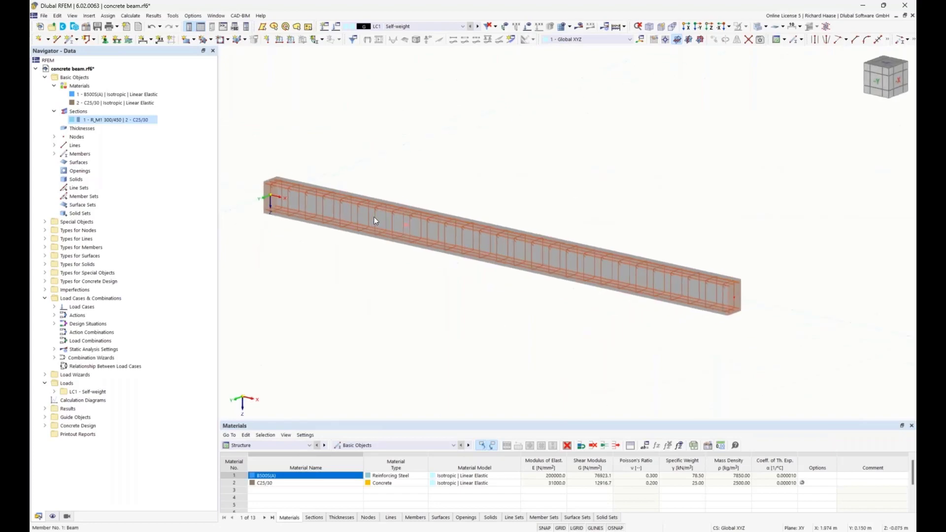
{"action": "middle_click_drag", "start_coordinate": [436, 113], "coordinate": [449, 167], "text": "ctrl"}
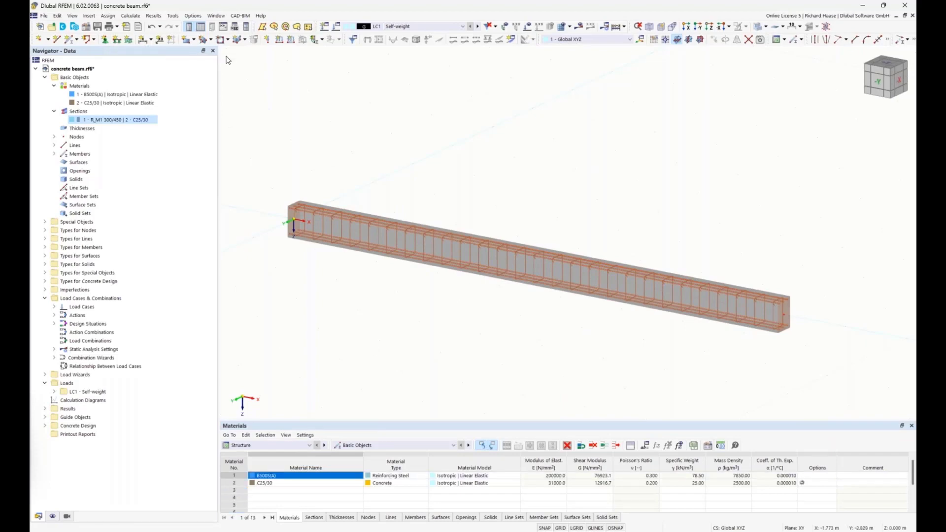
Step: Assign a Fixed nodal support to node 1 at the beam's start
{"action": "left_click", "coordinate": [105, 40]}
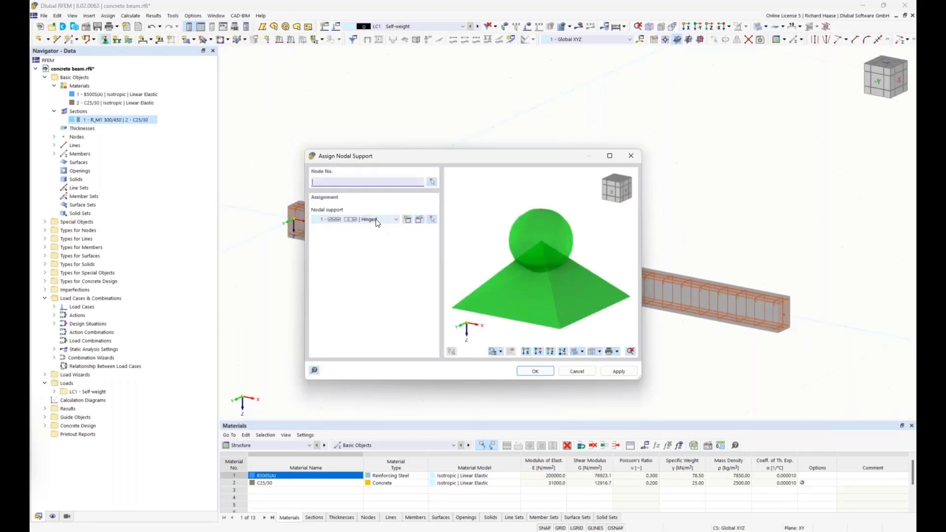
{"action": "left_click", "coordinate": [377, 219]}
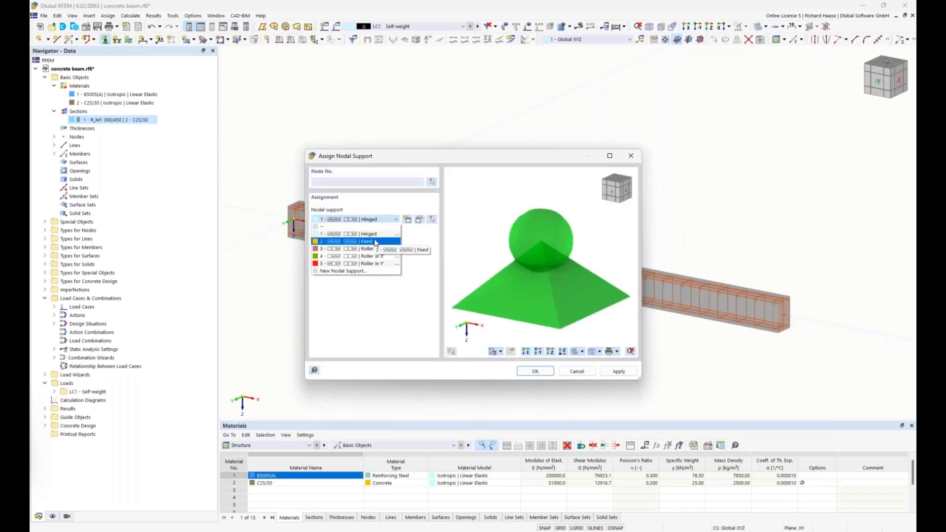
{"action": "left_click", "coordinate": [376, 242]}
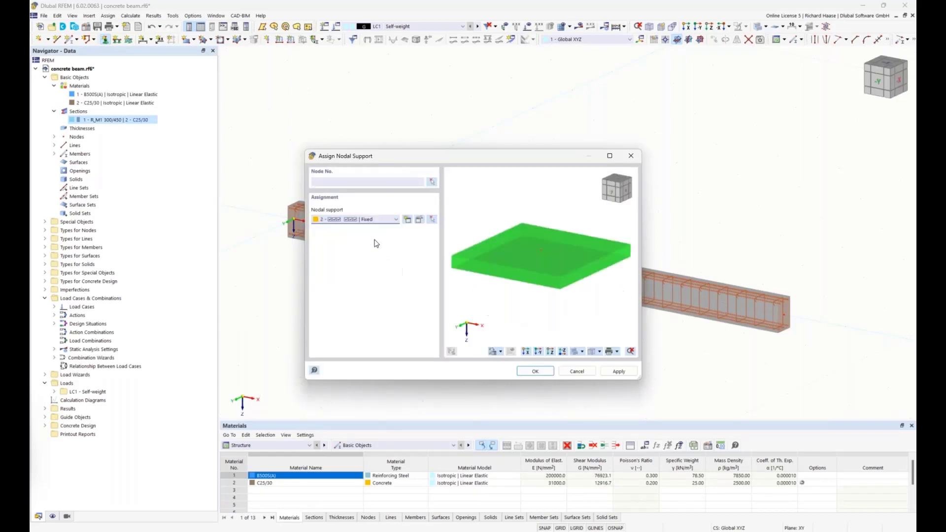
{"action": "left_click", "coordinate": [432, 183]}
{"action": "left_click_drag", "start_coordinate": [253, 158], "coordinate": [350, 289]}
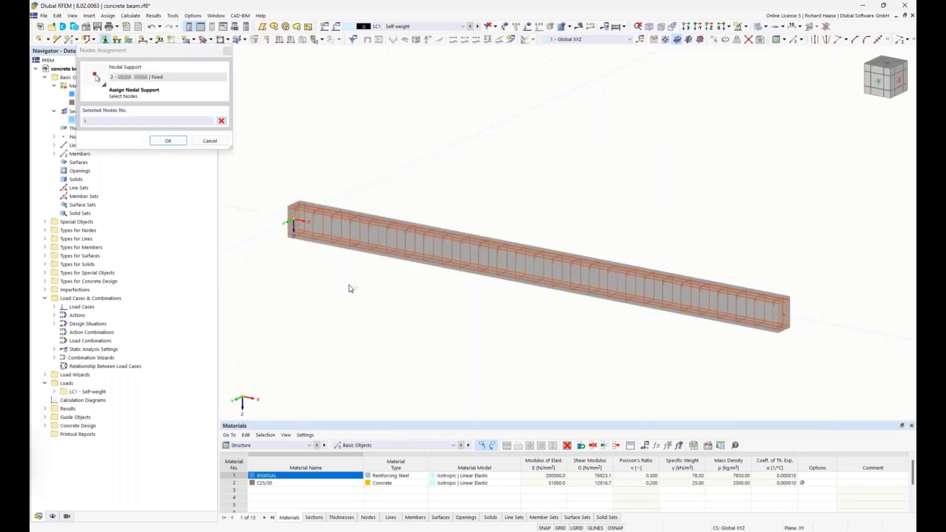
{"action": "left_click", "coordinate": [164, 141]}
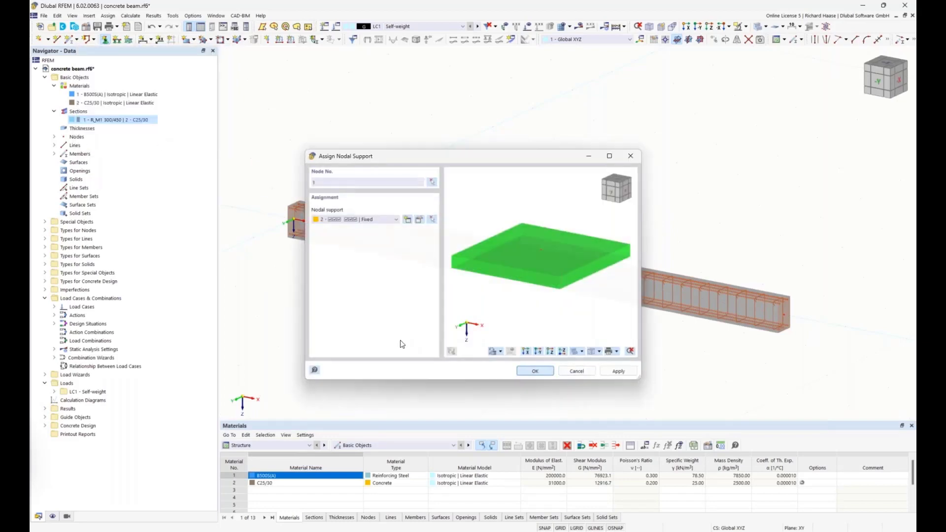
{"action": "middle_click_drag", "start_coordinate": [376, 349], "coordinate": [414, 342], "text": "ctrl"}
{"action": "scroll", "coordinate": [463, 345], "scroll_direction": "down", "scroll_amount": 3}
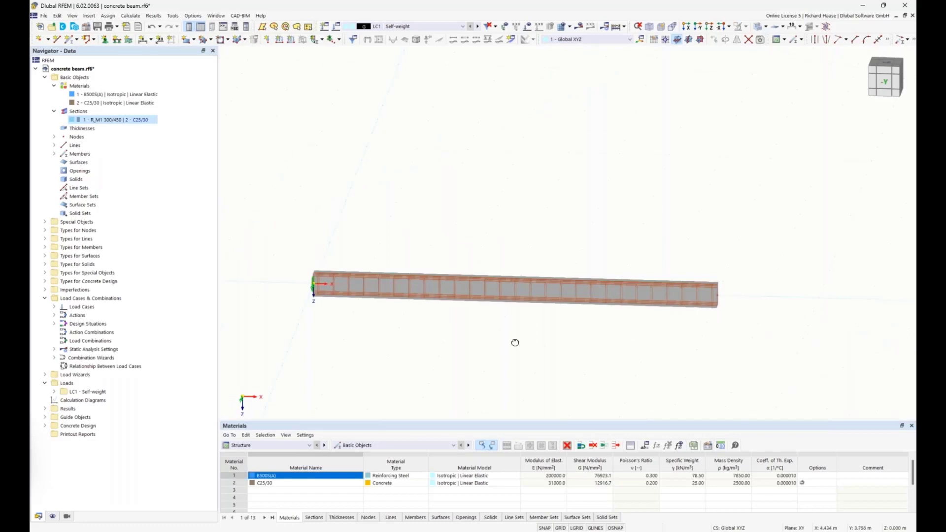
{"action": "middle_click_drag", "start_coordinate": [515, 342], "coordinate": [507, 344], "text": "ctrl"}
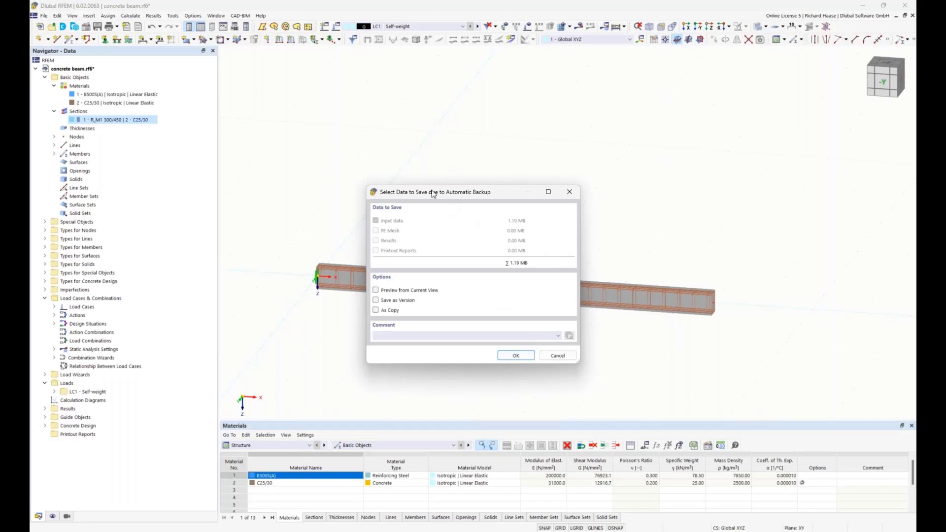
Step: Save the automatic backup of the model under the file name concrete beam1 in the Schulung folder
{"action": "left_click_drag", "start_coordinate": [432, 192], "coordinate": [429, 182]}
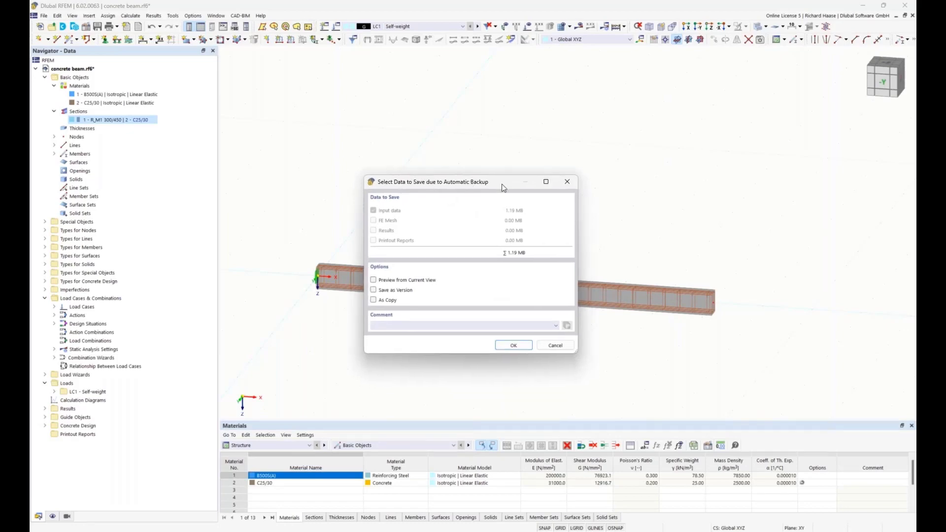
{"action": "left_click", "coordinate": [513, 345]}
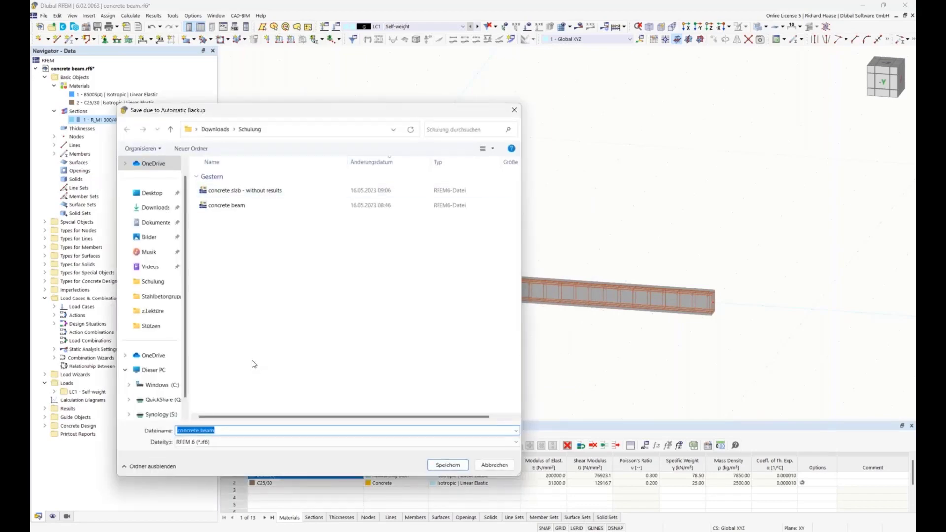
{"action": "left_click", "coordinate": [223, 431]}
{"action": "type", "text": "1"}
{"action": "key", "text": "Return"}
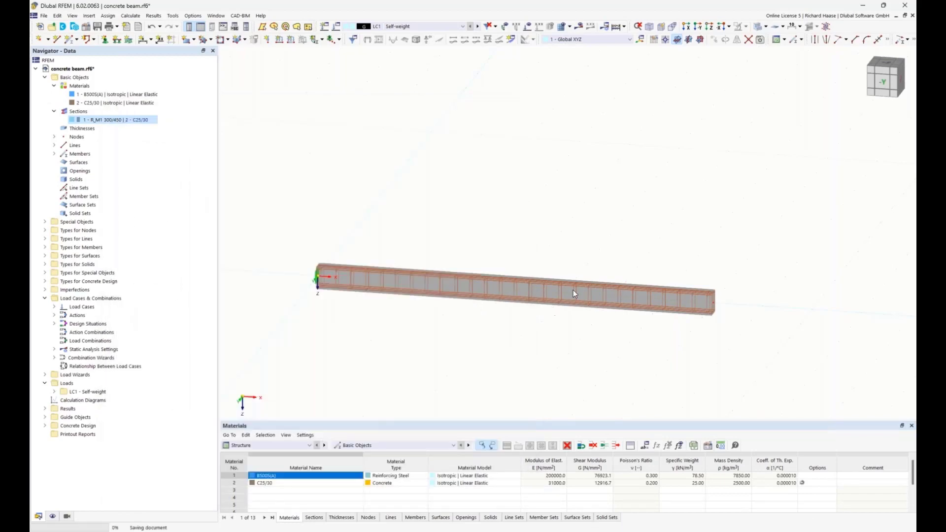
Step: Open the beam member for editing and enable its Nodes on member option
{"action": "double_click", "coordinate": [493, 289]}
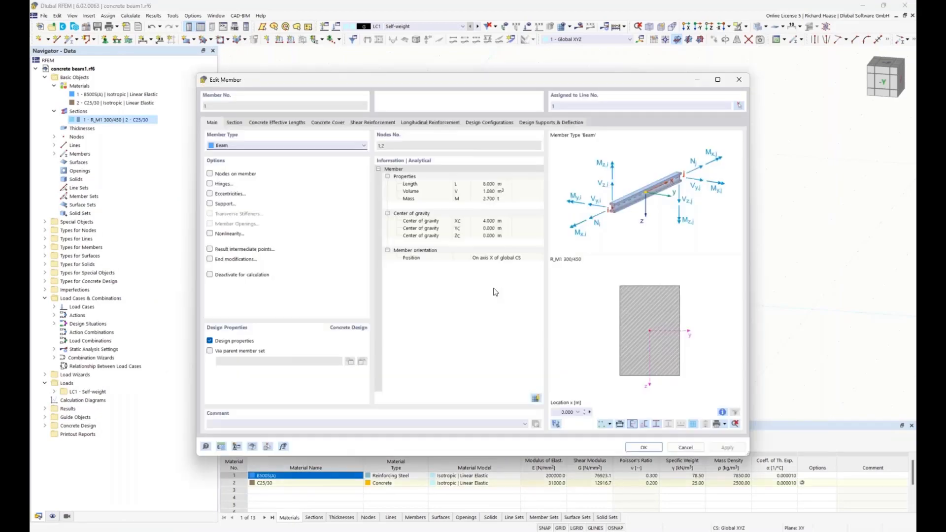
{"action": "left_click", "coordinate": [210, 173]}
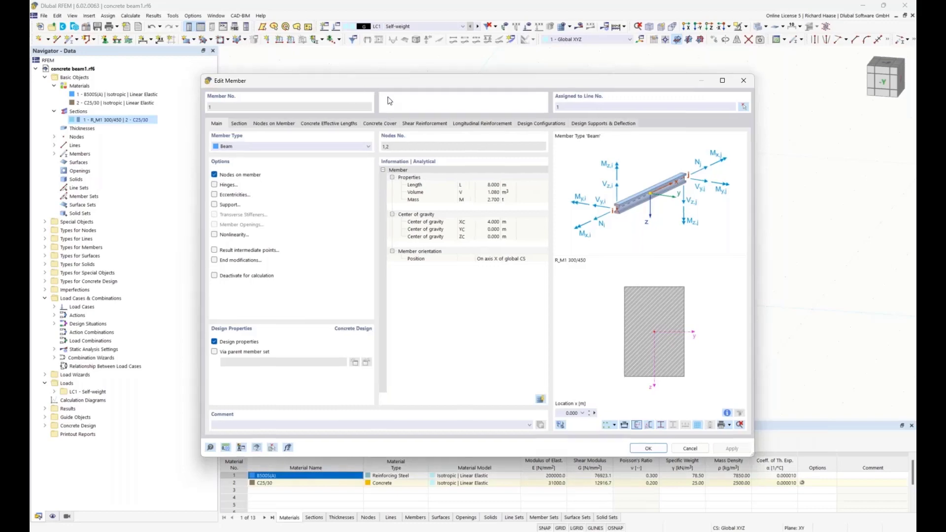
{"action": "left_click_drag", "start_coordinate": [372, 81], "coordinate": [404, 328]}
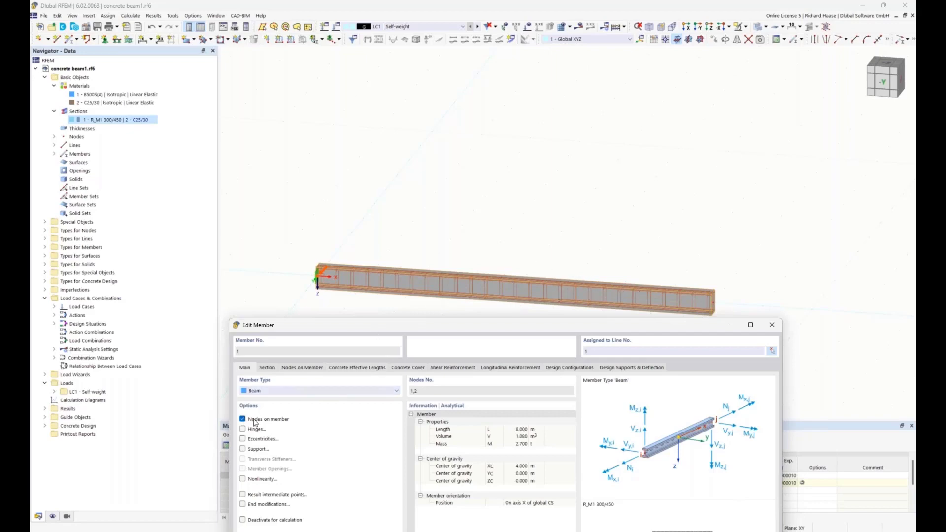
{"action": "left_click_drag", "start_coordinate": [376, 327], "coordinate": [344, 237]}
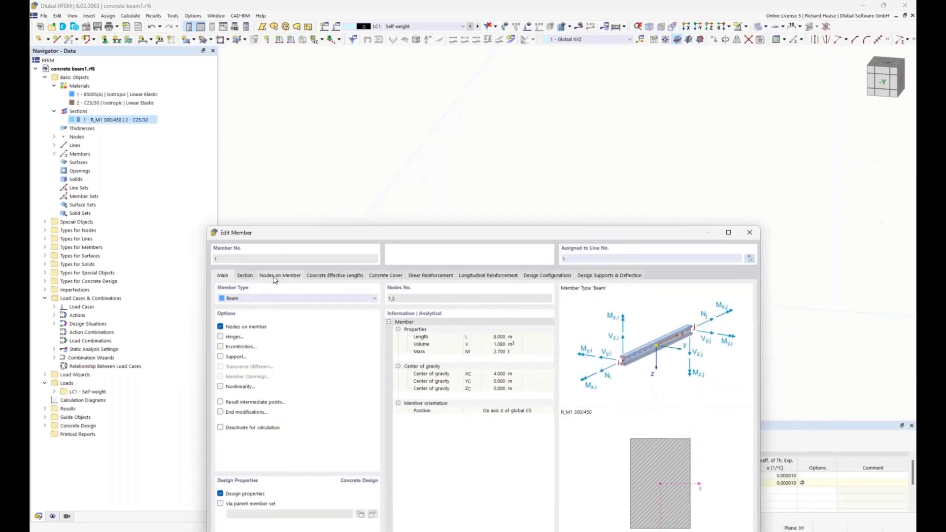
Step: Place a node on the member at an absolute distance of 6 m from the member start
{"action": "left_click", "coordinate": [275, 277]}
{"action": "left_click_drag", "start_coordinate": [424, 233], "coordinate": [398, 112]}
{"action": "left_click", "coordinate": [195, 428]}
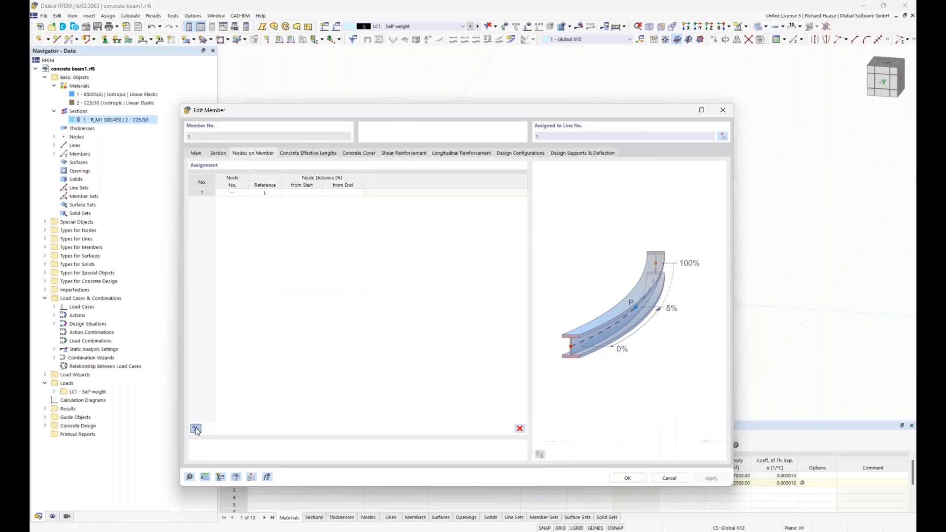
{"action": "left_click", "coordinate": [299, 193]}
{"action": "left_click", "coordinate": [299, 193]}
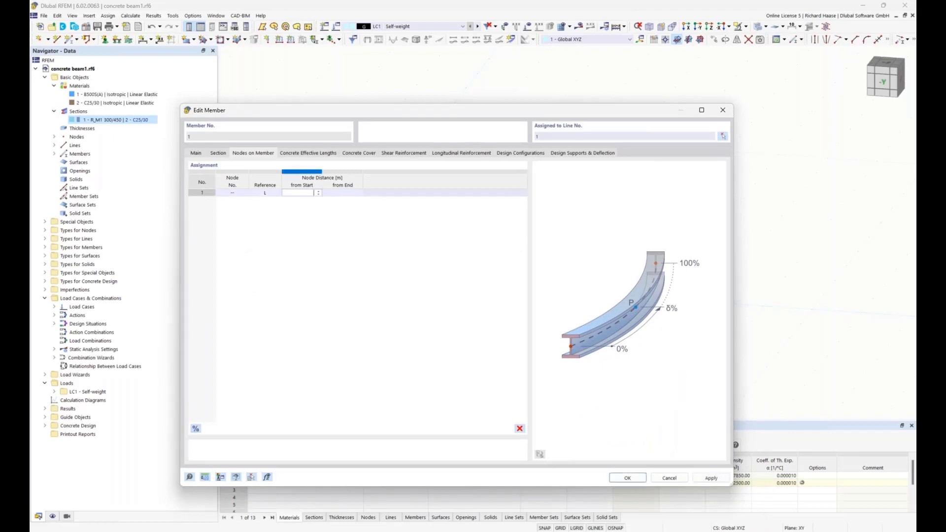
{"action": "key", "text": "Return"}
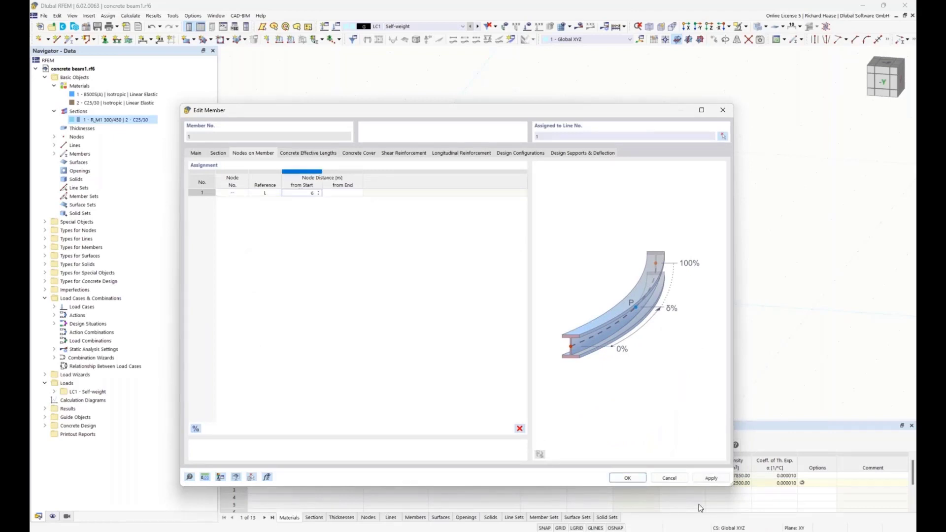
{"action": "left_click", "coordinate": [621, 478]}
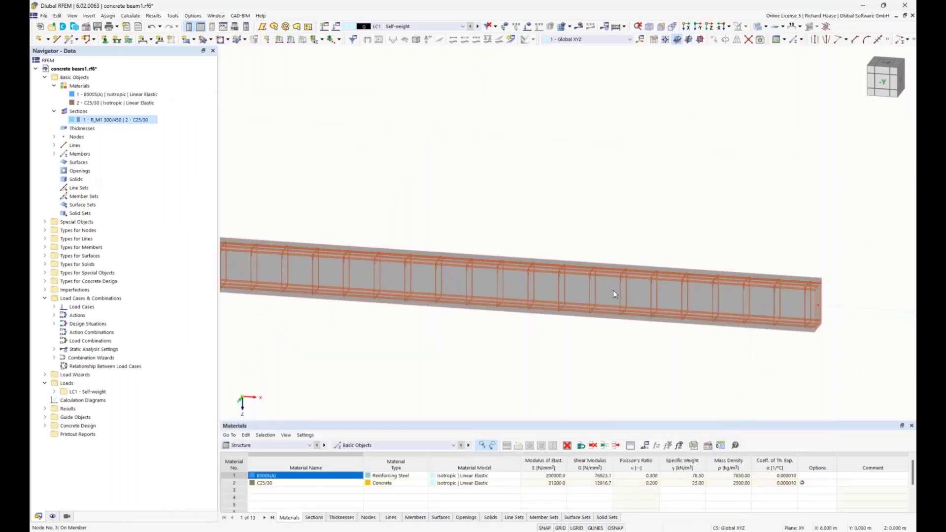
Step: Choose the Roller in X' type for a new nodal support assignment and additionally restrain its rotation φX
{"action": "scroll", "coordinate": [632, 314], "scroll_direction": "down", "scroll_amount": 2}
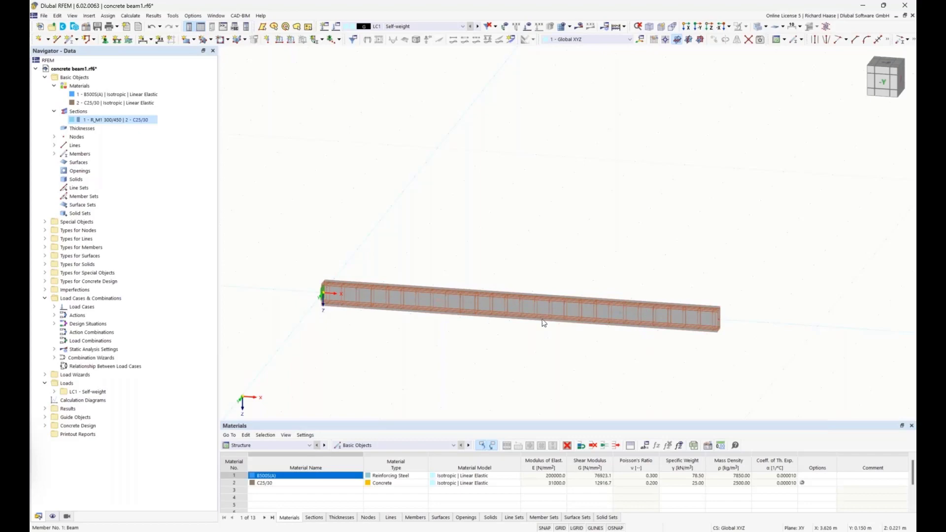
{"action": "left_click", "coordinate": [105, 40]}
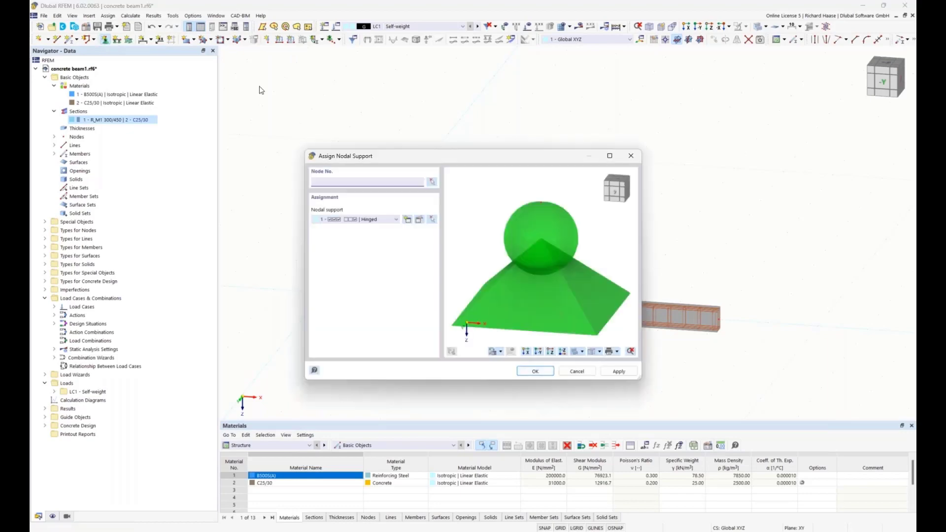
{"action": "left_click", "coordinate": [387, 220]}
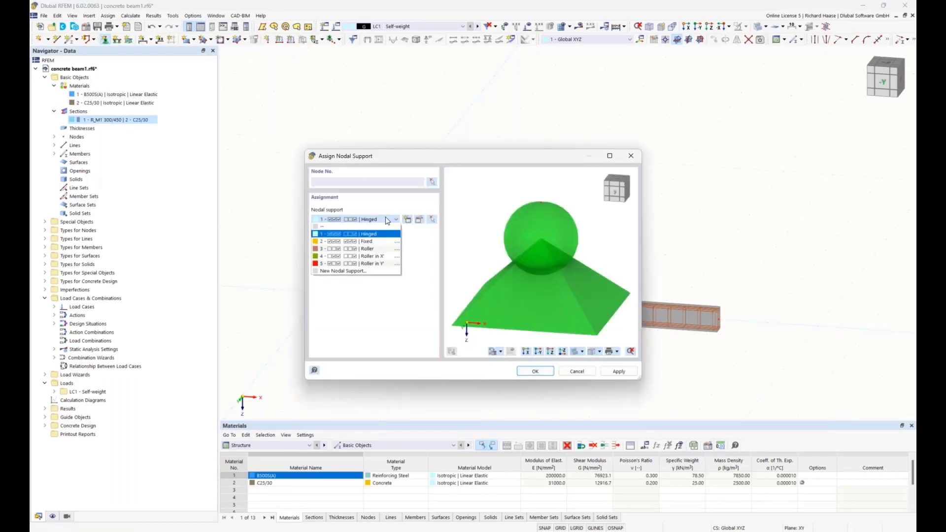
{"action": "left_click", "coordinate": [380, 257]}
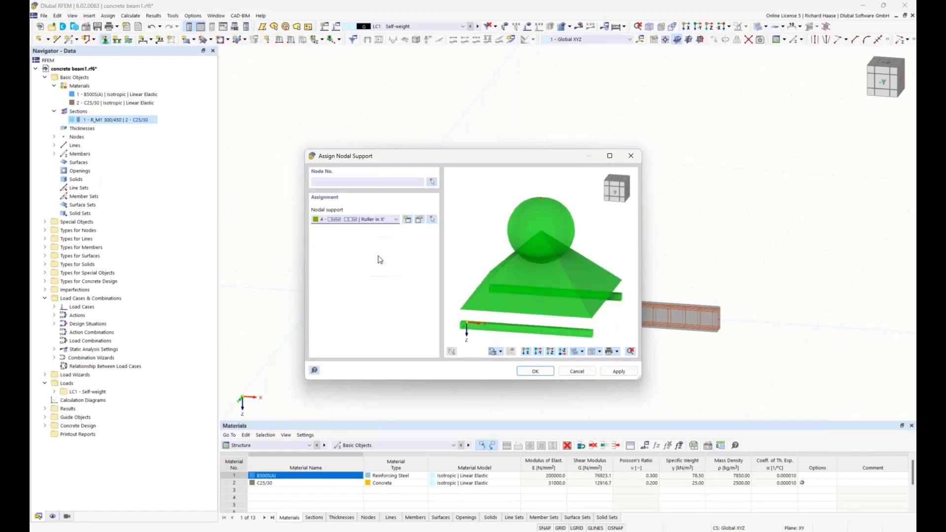
{"action": "left_click", "coordinate": [420, 220]}
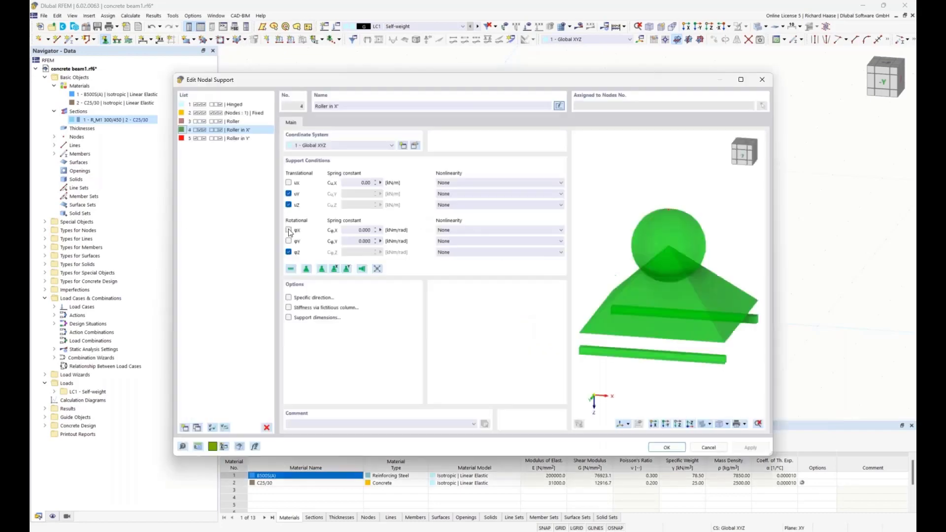
{"action": "left_click", "coordinate": [288, 230]}
{"action": "left_click", "coordinate": [665, 448]}
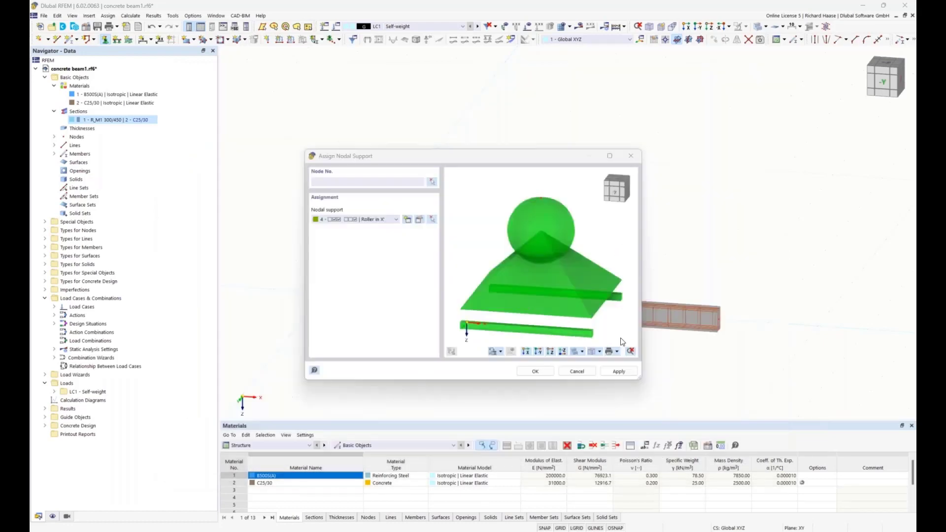
Step: Assign the Roller in X' nodal support to node 3 on the beam
{"action": "left_click", "coordinate": [432, 182]}
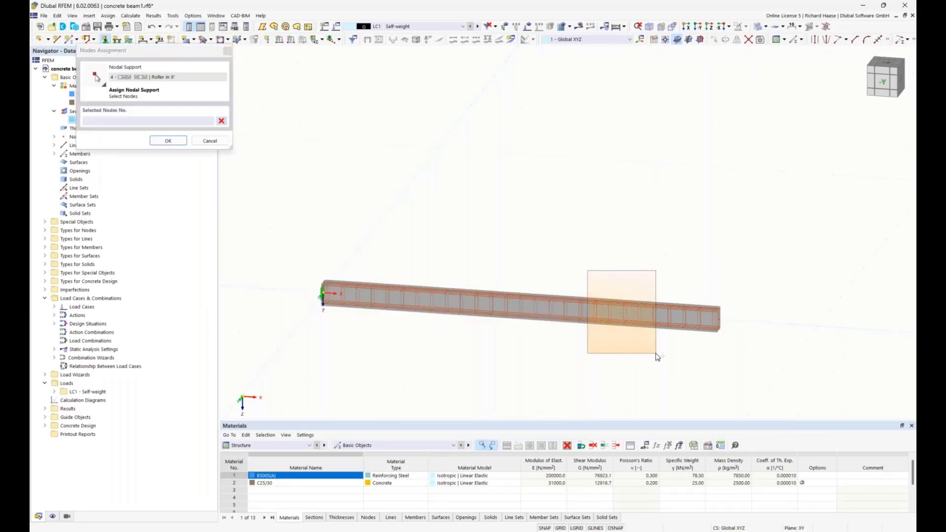
{"action": "left_click", "coordinate": [168, 141]}
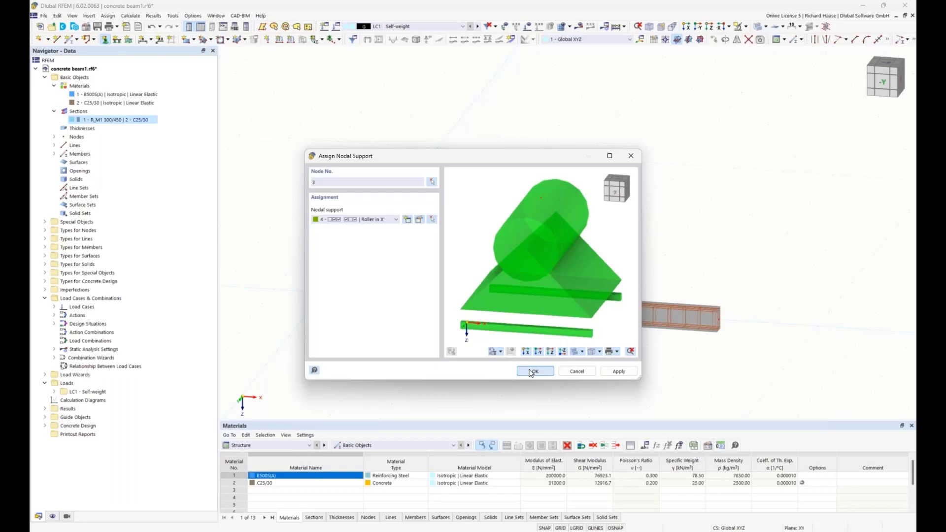
{"action": "left_click", "coordinate": [532, 372]}
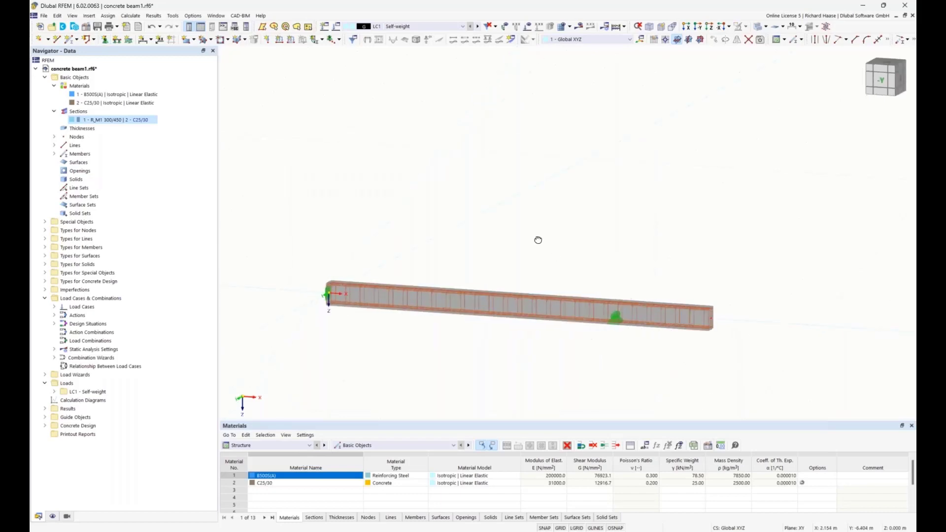
Step: Create a new load case LC2 alongside the self-weight load case
{"action": "middle_click_drag", "start_coordinate": [538, 240], "coordinate": [530, 235], "text": "ctrl"}
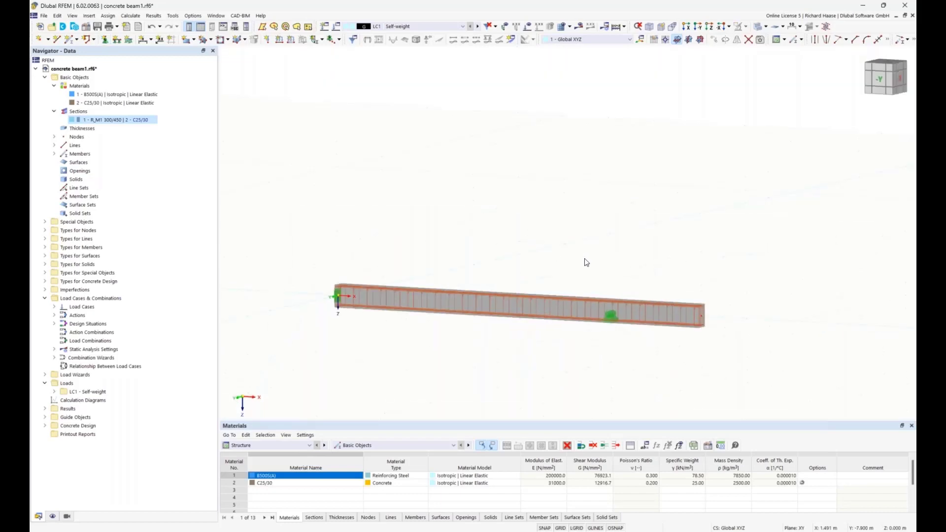
{"action": "middle_click_drag", "start_coordinate": [585, 261], "coordinate": [576, 266], "text": "ctrl"}
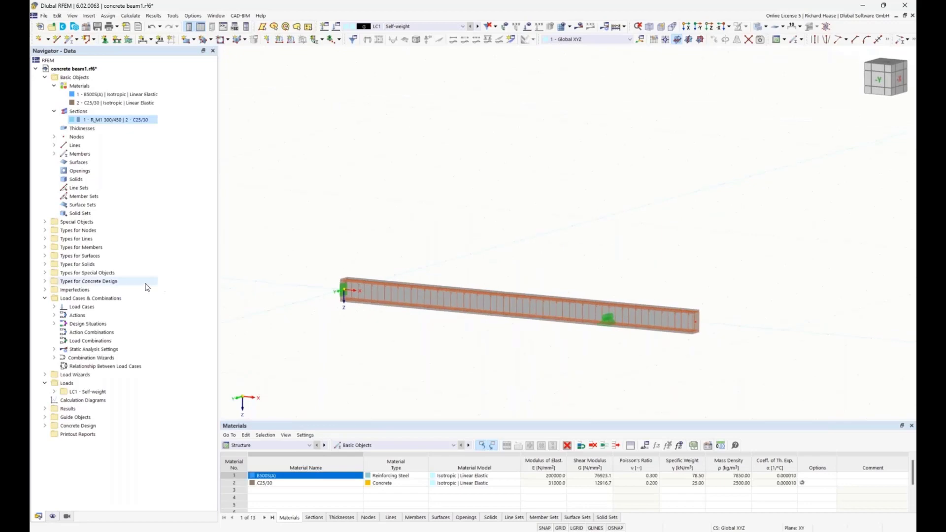
{"action": "left_click", "coordinate": [55, 306]}
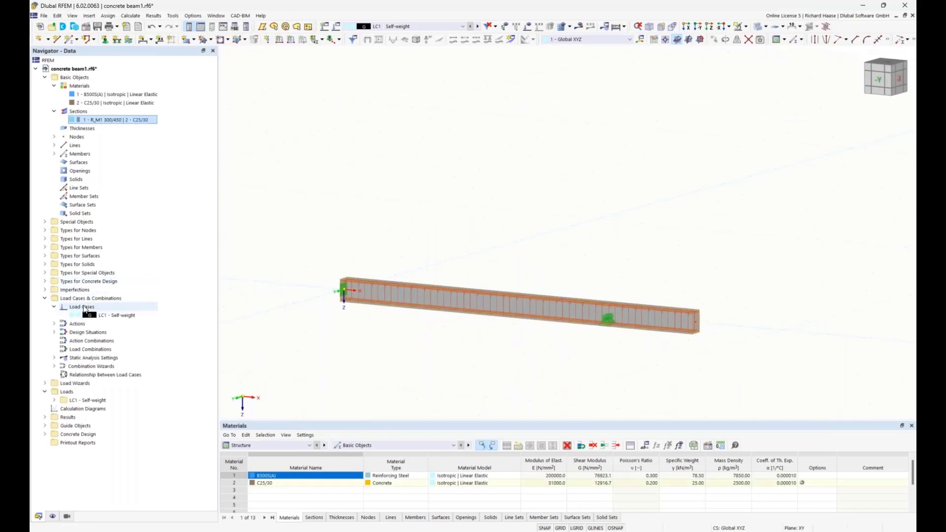
{"action": "right_click", "coordinate": [82, 307]}
{"action": "left_click", "coordinate": [109, 322]}
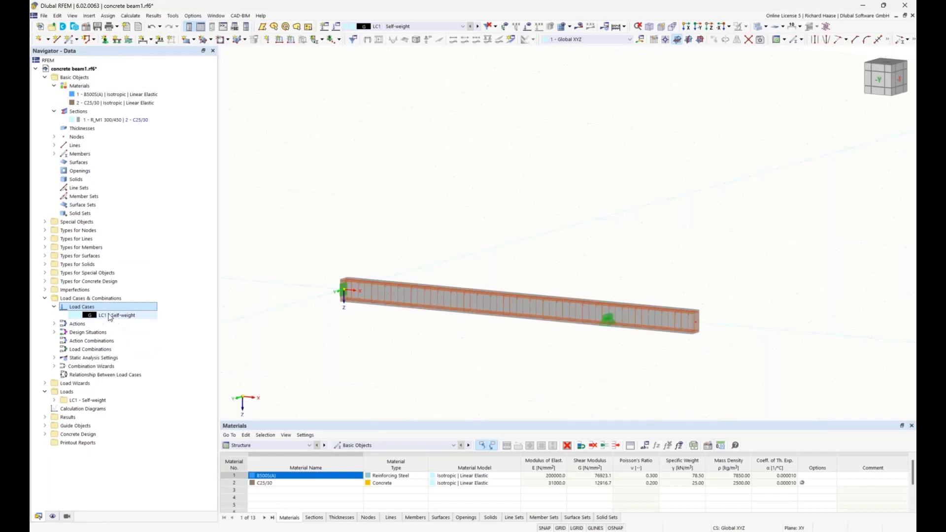
{"action": "right_click", "coordinate": [85, 308]}
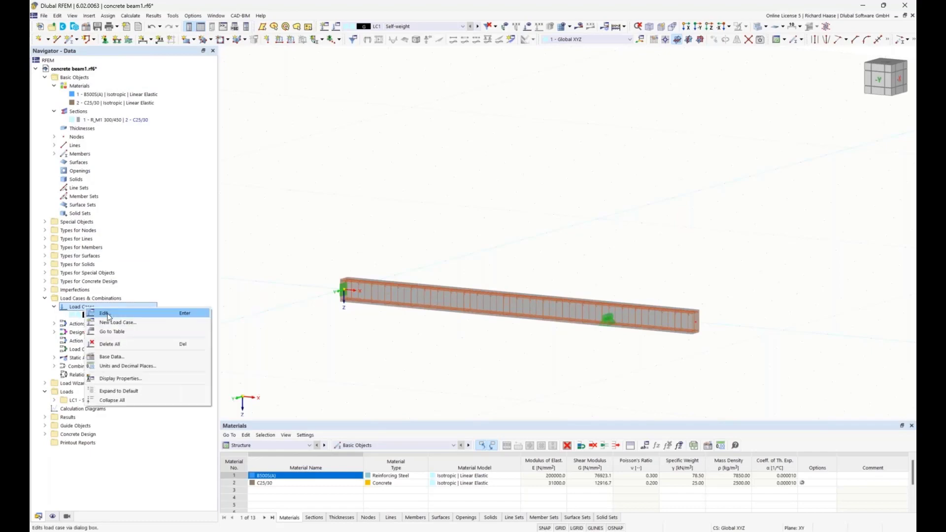
{"action": "left_click", "coordinate": [122, 323]}
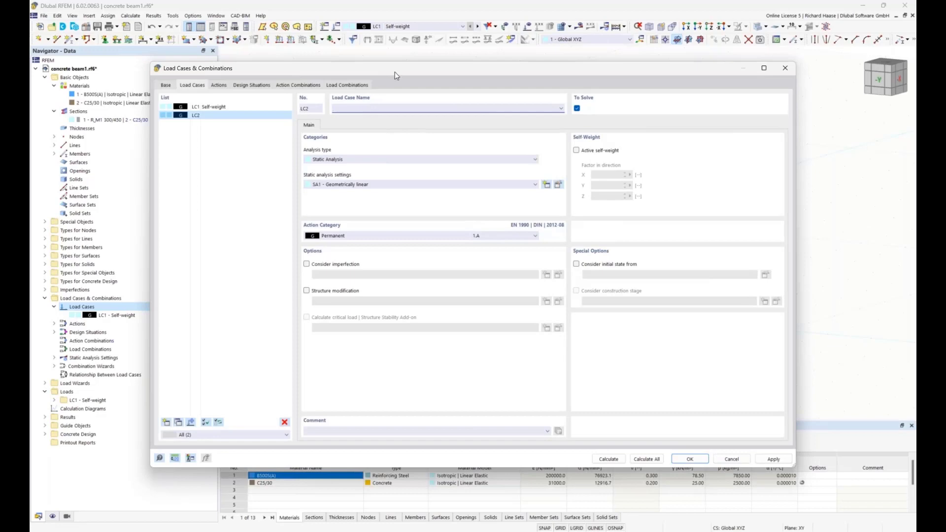
Step: Name LC2 Live load inner span and set its action category to Imposed loads - category A: domestic, residential areas
{"action": "left_click_drag", "start_coordinate": [395, 72], "coordinate": [445, 355]}
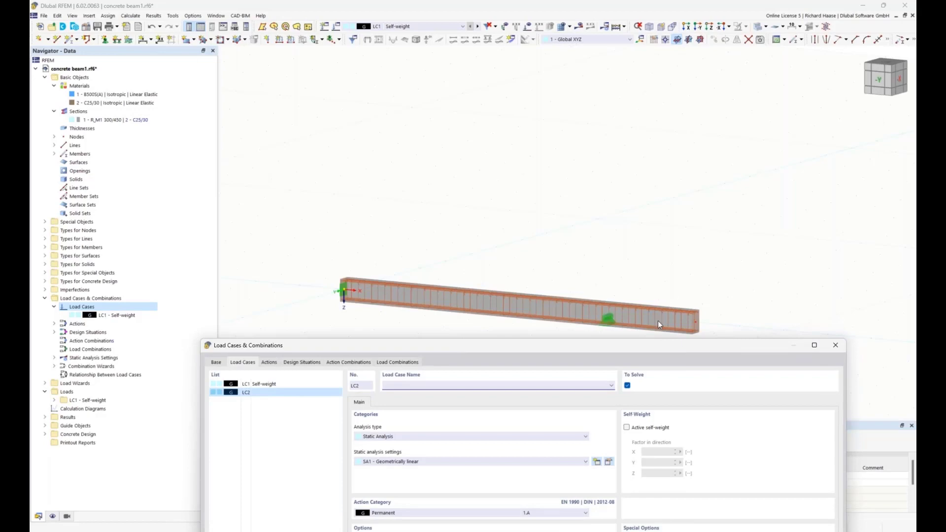
{"action": "left_click_drag", "start_coordinate": [664, 344], "coordinate": [667, 276]}
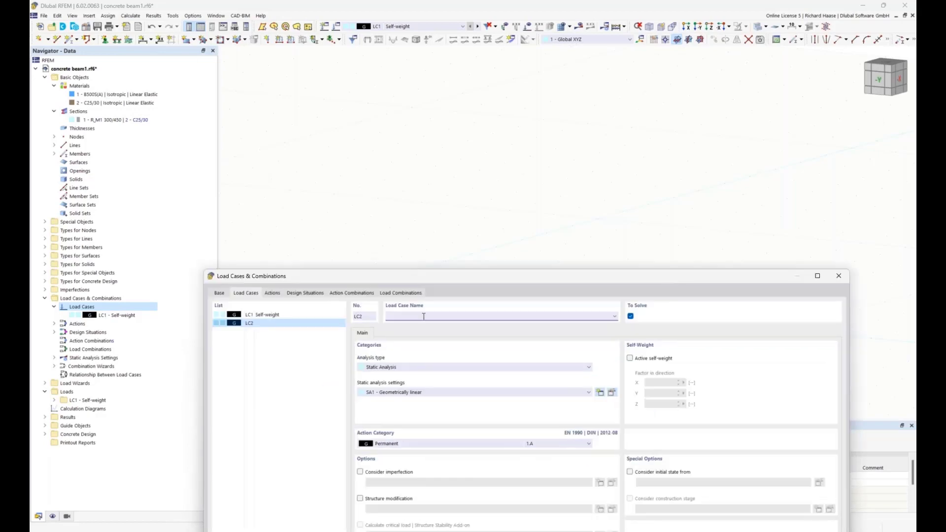
{"action": "type", "text": "Live load inner span"}
{"action": "left_click", "coordinate": [419, 446]}
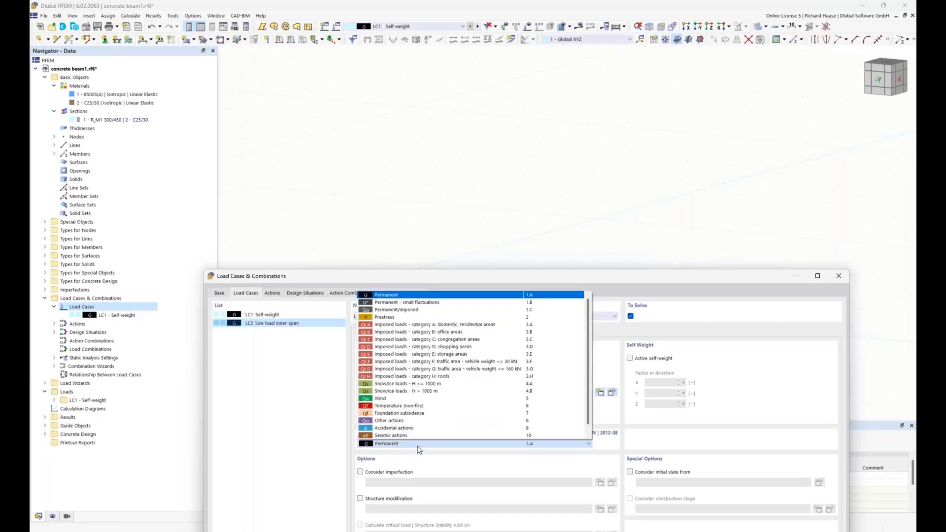
{"action": "scroll", "coordinate": [419, 446], "scroll_direction": "down", "scroll_amount": 1}
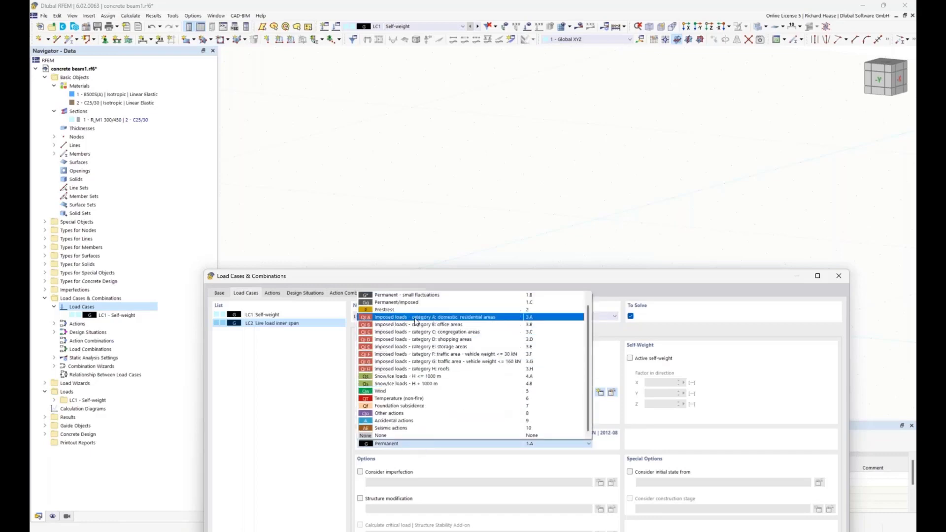
{"action": "left_click", "coordinate": [437, 318]}
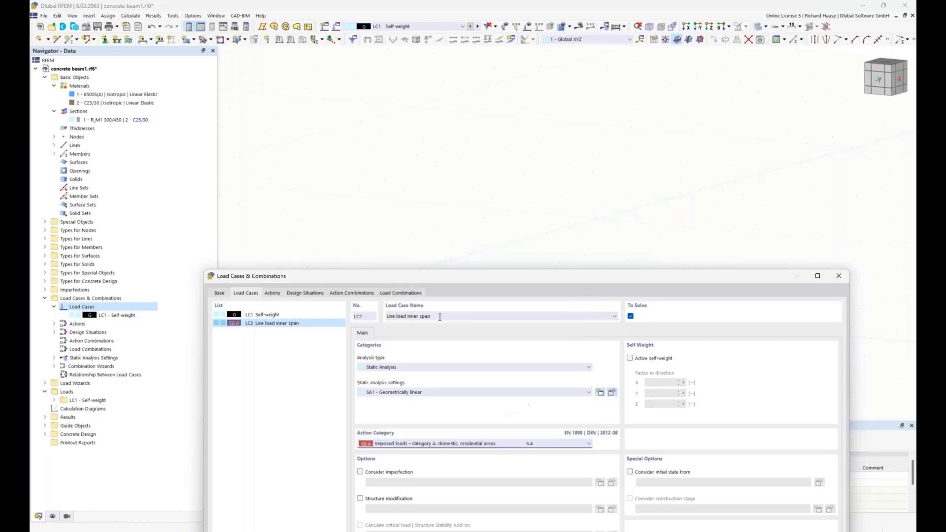
Step: Copy the LC2 live load case as LC3 and rename the copy Live load cantilever
{"action": "left_click_drag", "start_coordinate": [412, 269], "coordinate": [416, 103]}
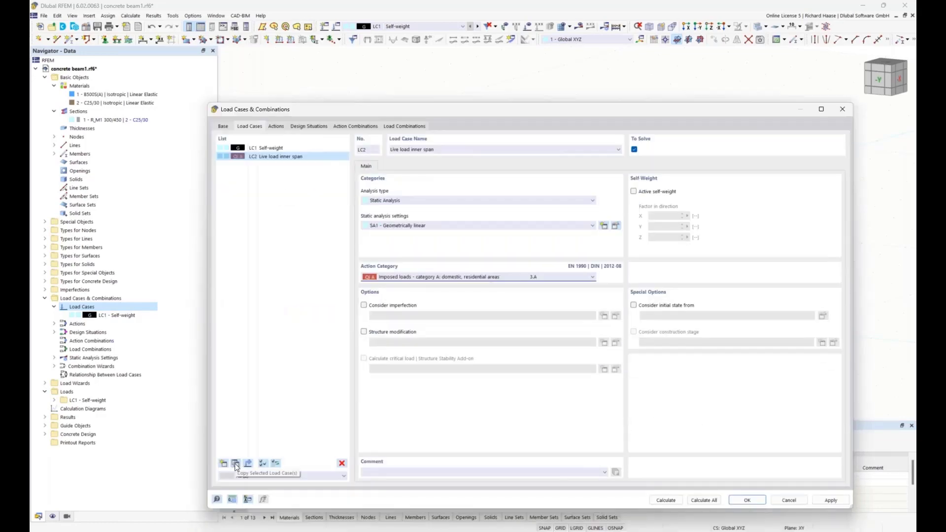
{"action": "left_click", "coordinate": [235, 463]}
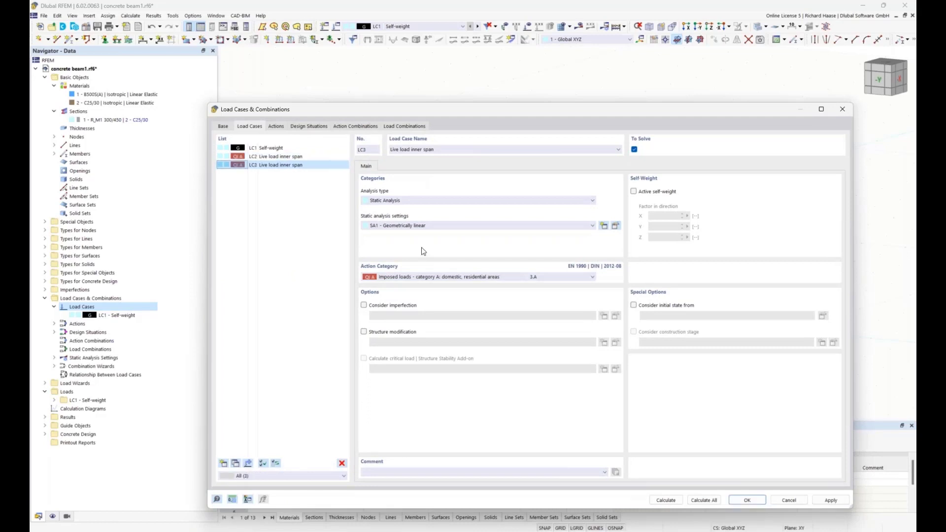
{"action": "left_click_drag", "start_coordinate": [435, 148], "coordinate": [411, 149]}
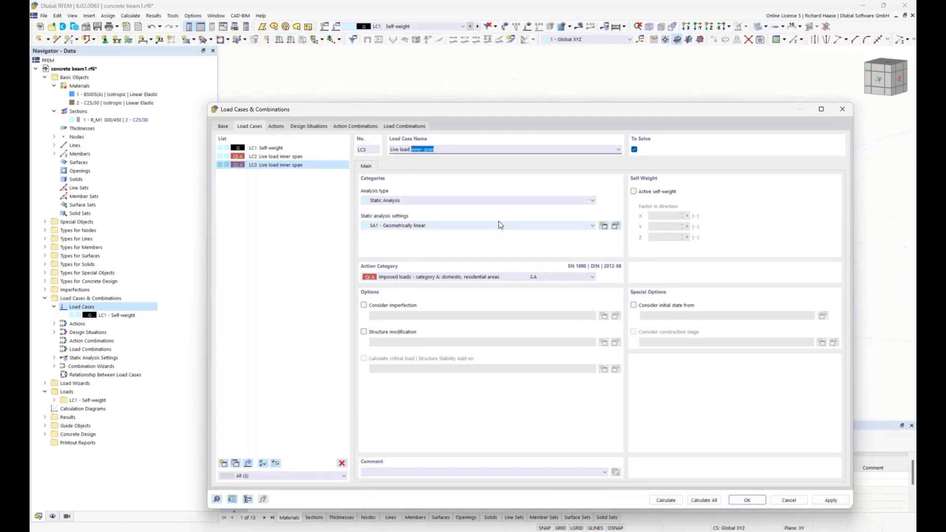
{"action": "type", "text": "cantilever"}
{"action": "left_click_drag", "start_coordinate": [365, 113], "coordinate": [373, 125]}
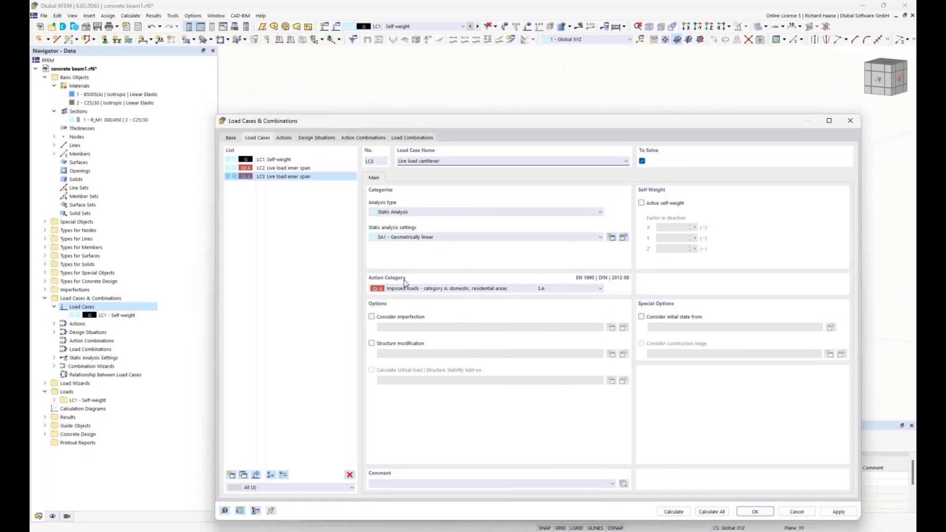
Step: Review the action type options, design situations and base settings of the load combinations, and close the dialog
{"action": "left_click", "coordinate": [284, 139]}
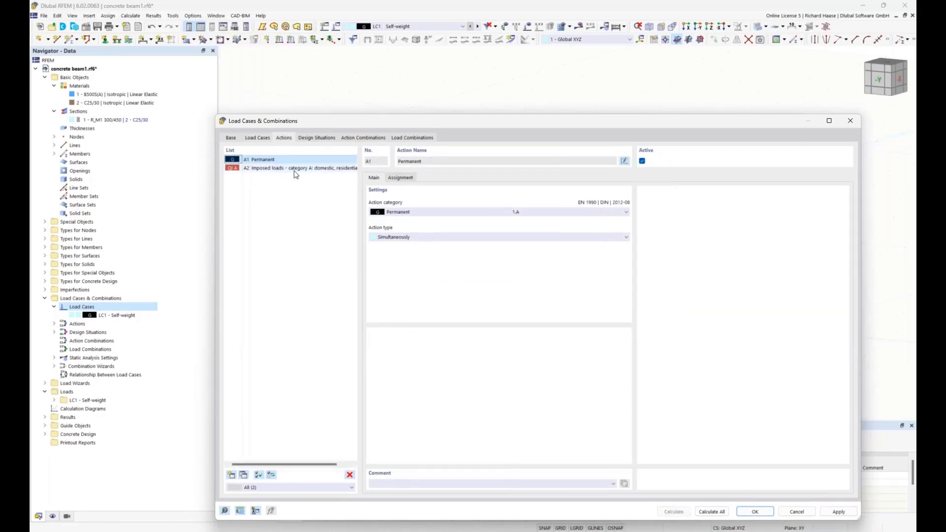
{"action": "left_click", "coordinate": [415, 238]}
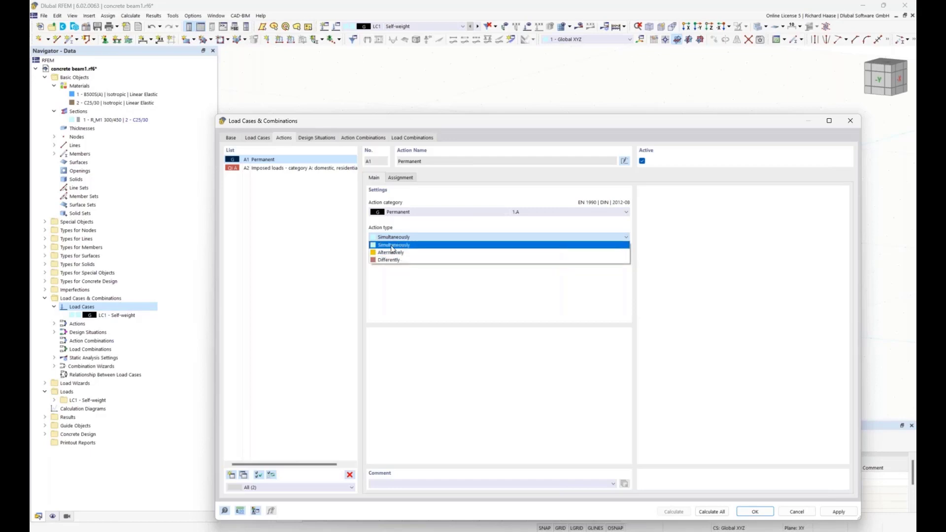
{"action": "left_click", "coordinate": [393, 246]}
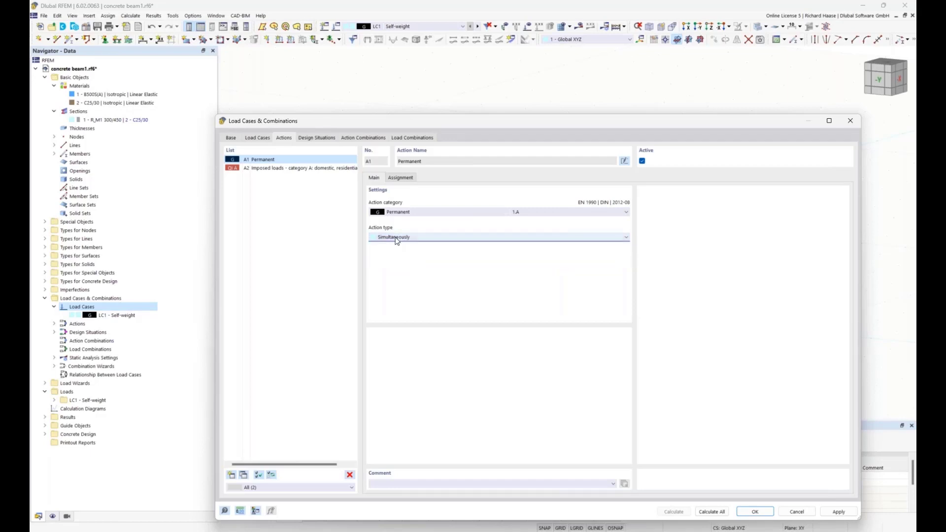
{"action": "left_click", "coordinate": [307, 138]}
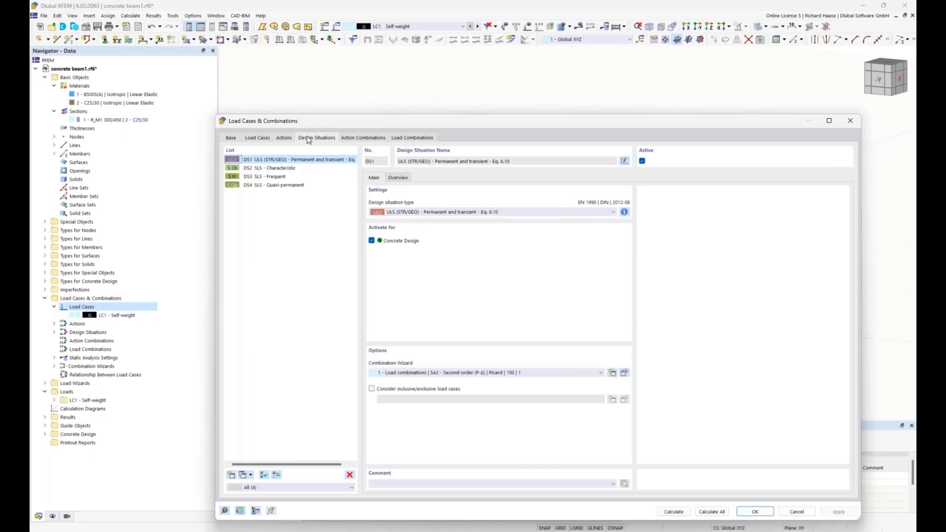
{"action": "left_click", "coordinate": [230, 138]}
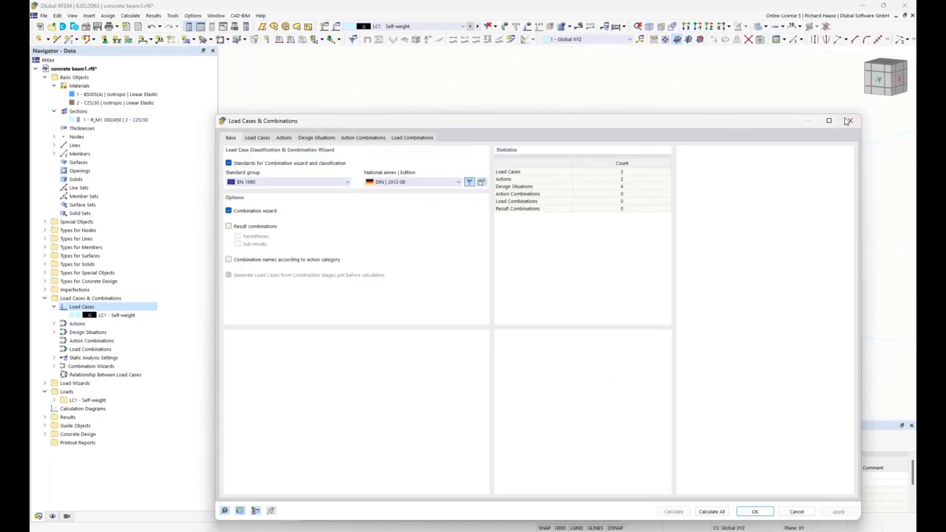
{"action": "key", "text": "Return"}
Step: Check in the model's base data which add-ons and combination wizard standards are active
{"action": "right_click", "coordinate": [94, 69]}
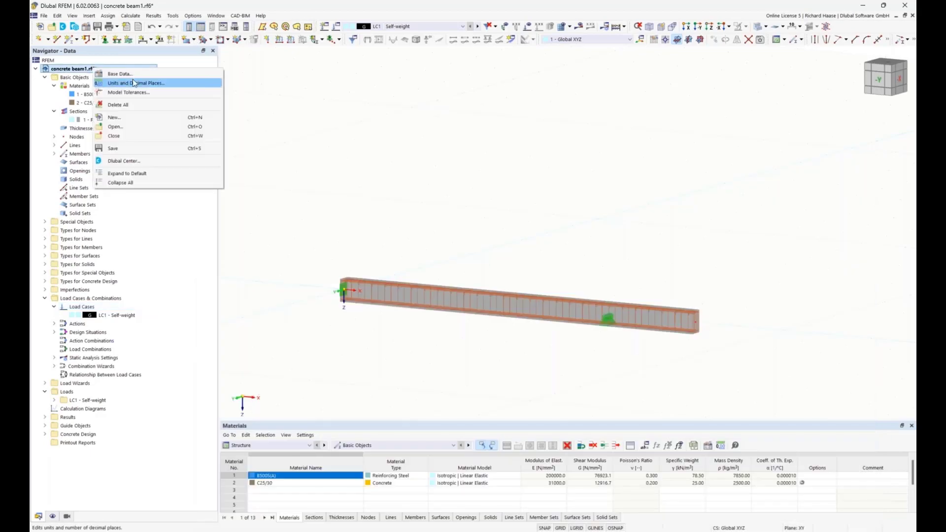
{"action": "left_click", "coordinate": [109, 75]}
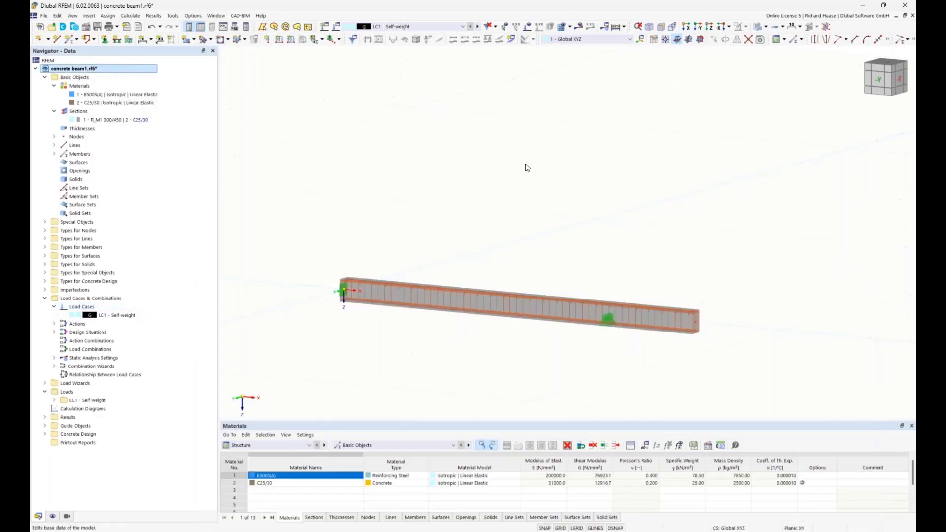
{"action": "left_click", "coordinate": [316, 91]}
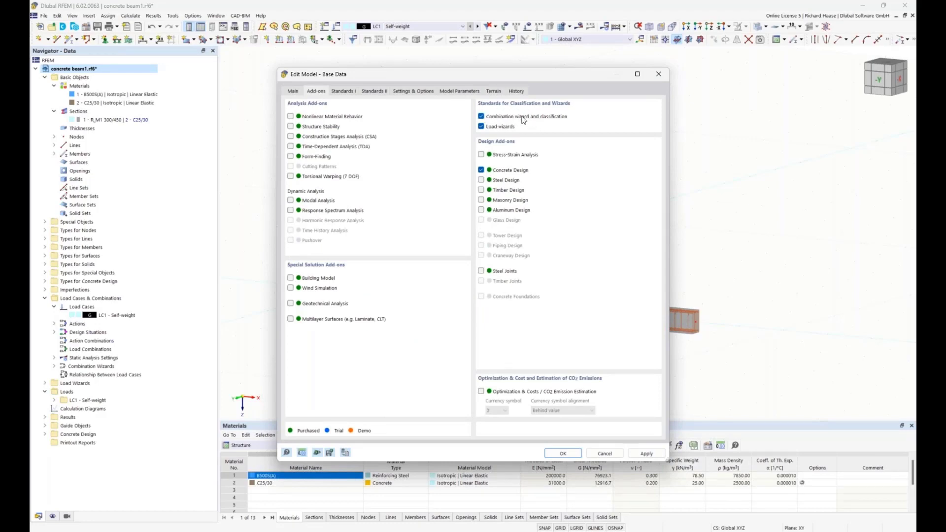
{"action": "left_click", "coordinate": [562, 454]}
Step: Review the design situations, action combinations and load combinations available with only the self-weight load case
{"action": "right_click", "coordinate": [106, 315]}
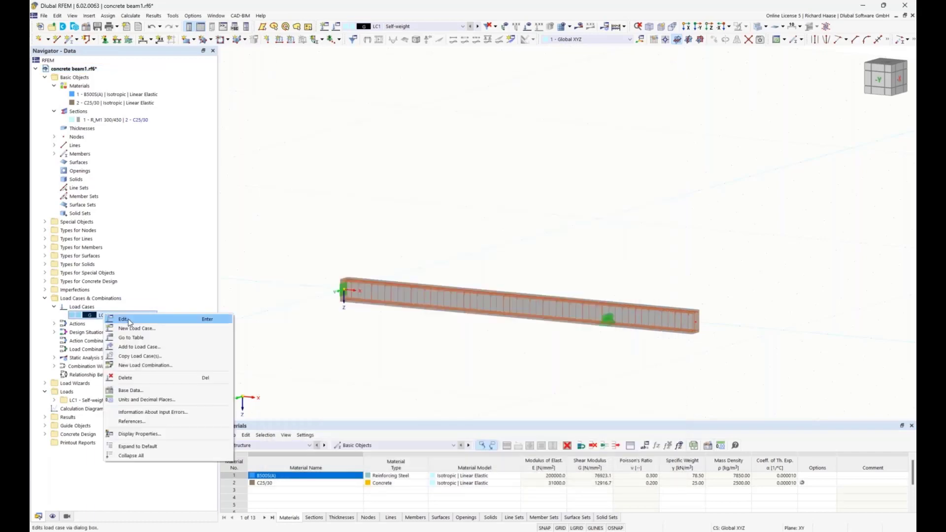
{"action": "left_click", "coordinate": [128, 319]}
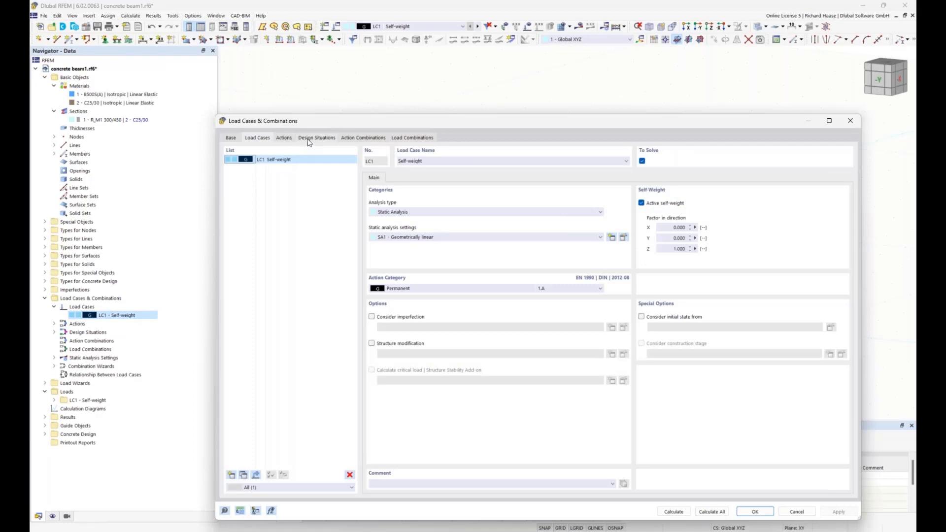
{"action": "left_click", "coordinate": [306, 140]}
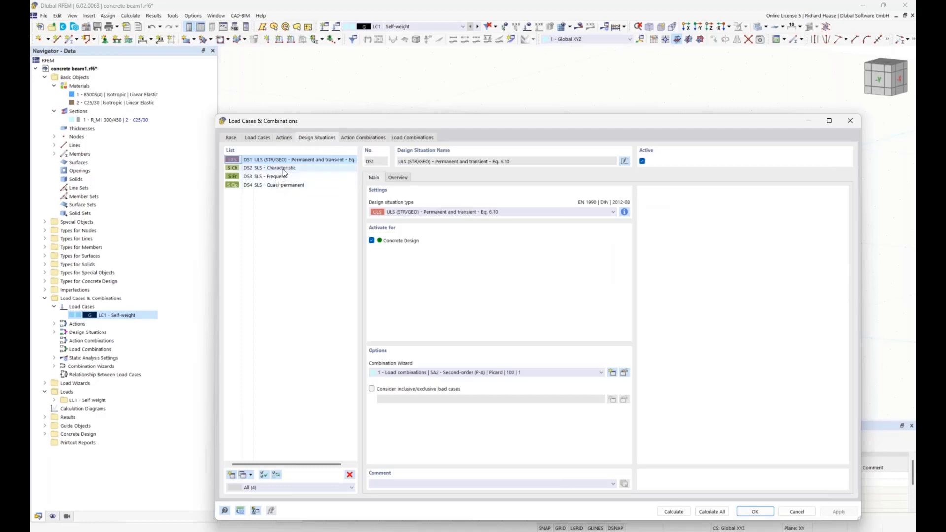
{"action": "left_click", "coordinate": [362, 138]}
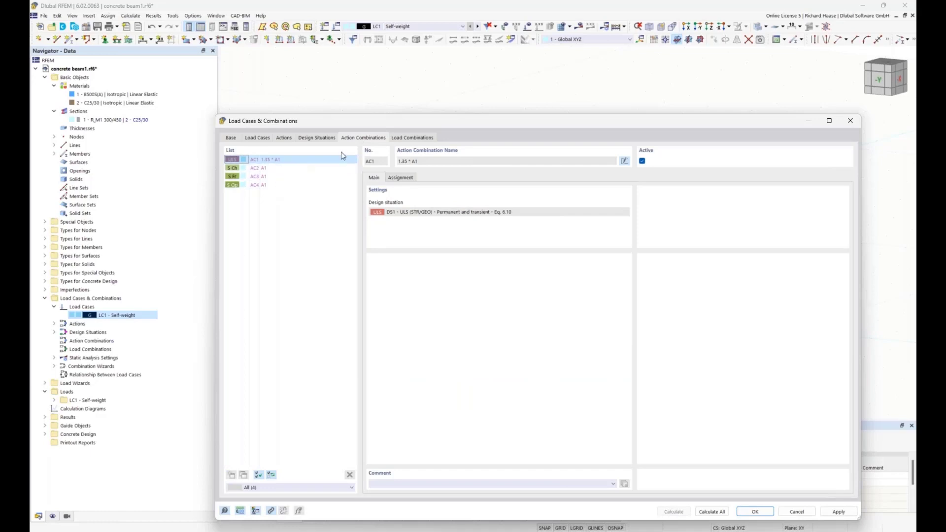
{"action": "left_click", "coordinate": [404, 140]}
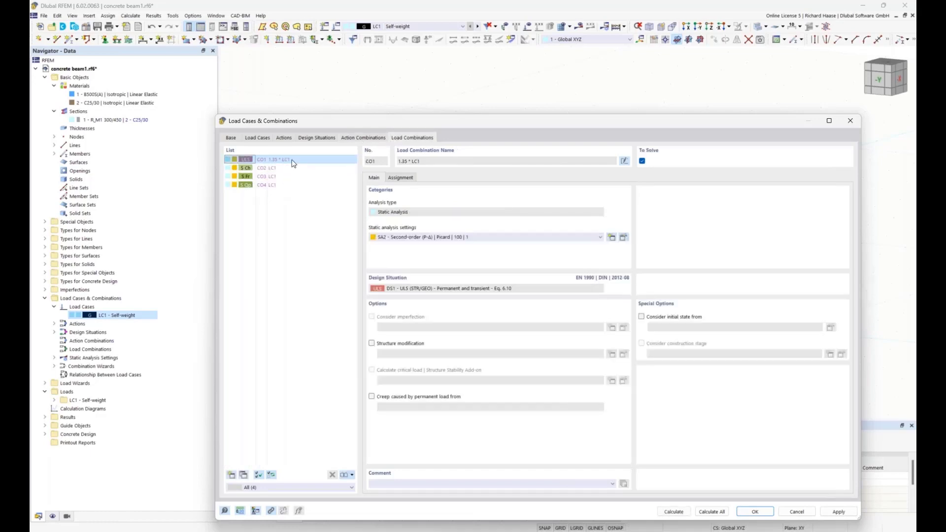
{"action": "left_click", "coordinate": [850, 121]}
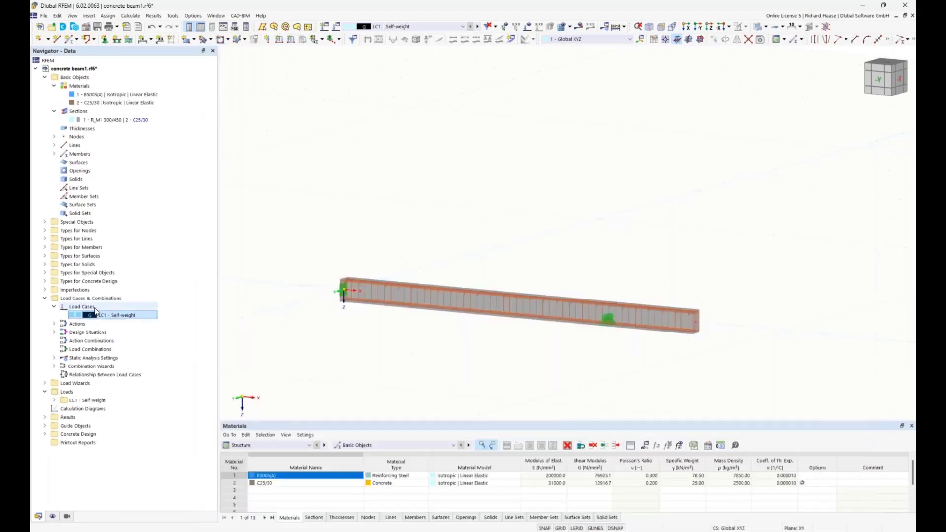
Step: Create load case LC2 named Live load inner span with action category Imposed loads - category A: domestic, residential areas
{"action": "right_click", "coordinate": [93, 307]}
{"action": "left_click", "coordinate": [163, 313]}
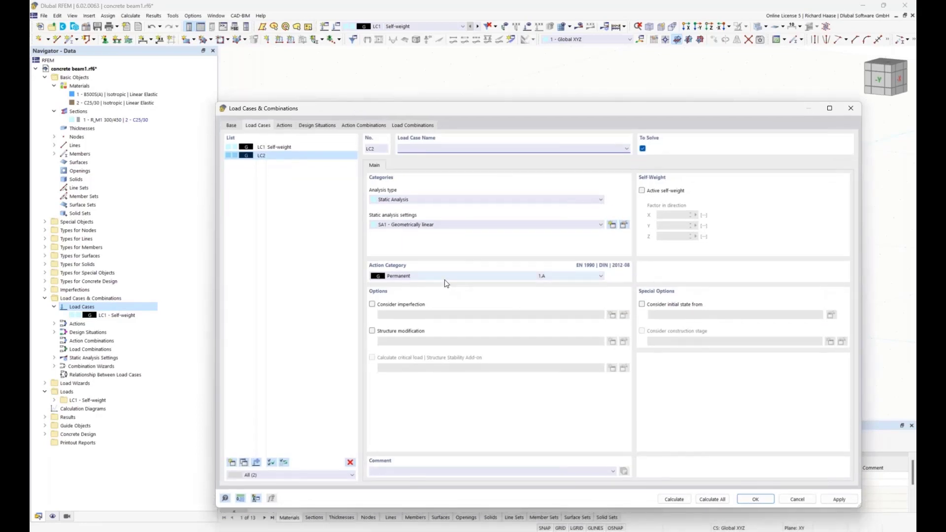
{"action": "left_click", "coordinate": [444, 279]}
{"action": "left_click", "coordinate": [432, 312]}
{"action": "left_click", "coordinate": [428, 145]}
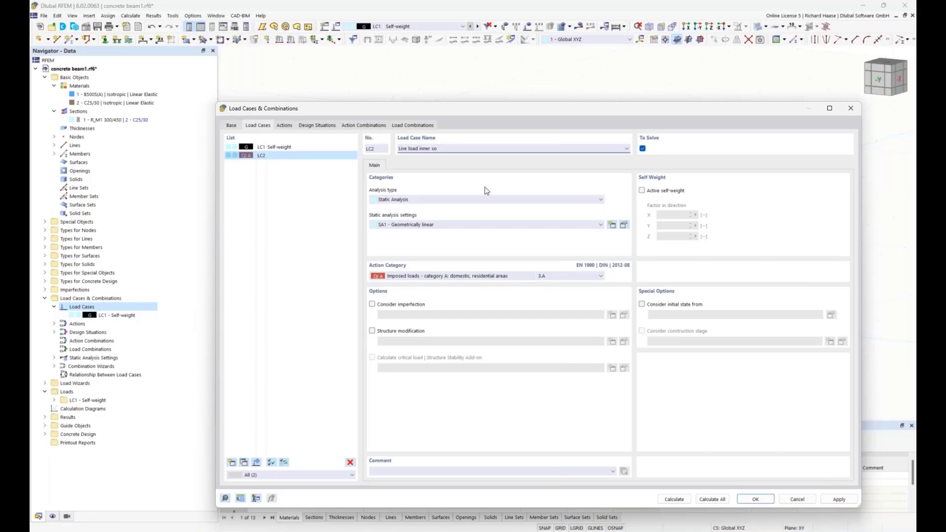
{"action": "type", "text": "an"}
Step: Copy load case LC2 as LC3 and name the copy Live load inner cantilever
{"action": "left_click", "coordinate": [243, 463]}
{"action": "left_click_drag", "start_coordinate": [442, 148], "coordinate": [432, 149]}
{"action": "type", "text": "canti"}
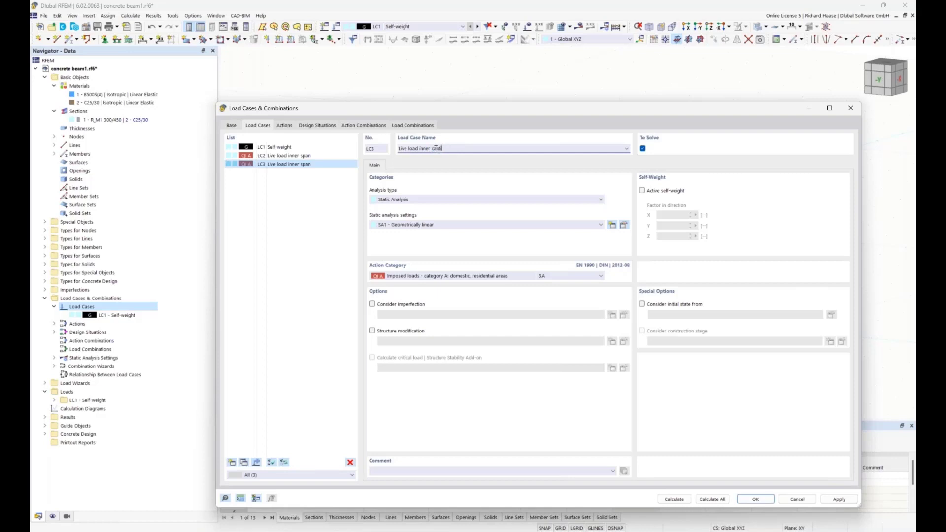
{"action": "type", "text": "lever"}
Step: Review the actions, design situations, action combinations and load combinations generated with the two live load cases
{"action": "left_click", "coordinate": [281, 123]}
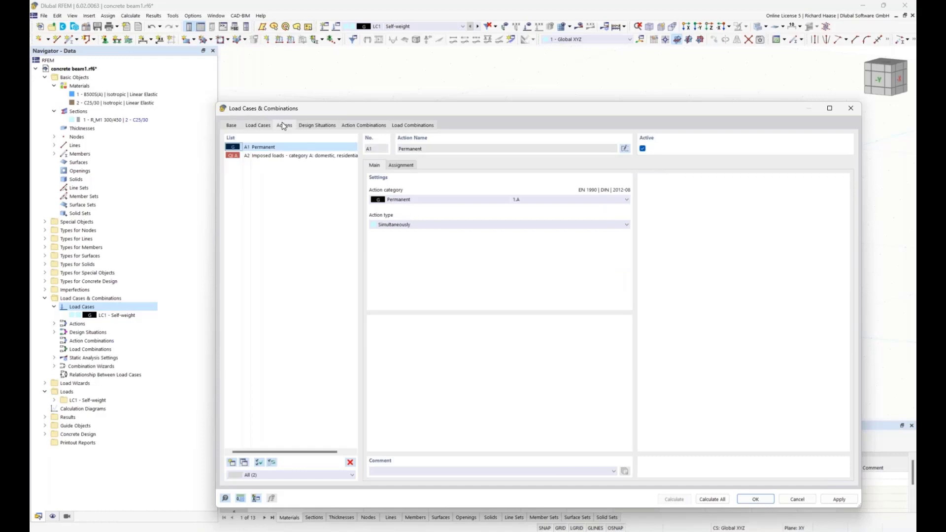
{"action": "left_click", "coordinate": [312, 126]}
{"action": "left_click", "coordinate": [354, 127]}
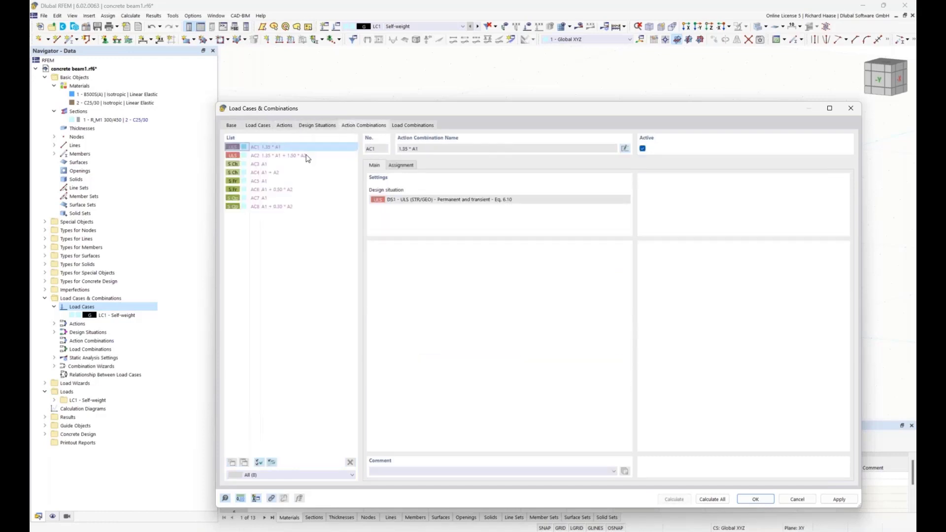
{"action": "left_click", "coordinate": [410, 126]}
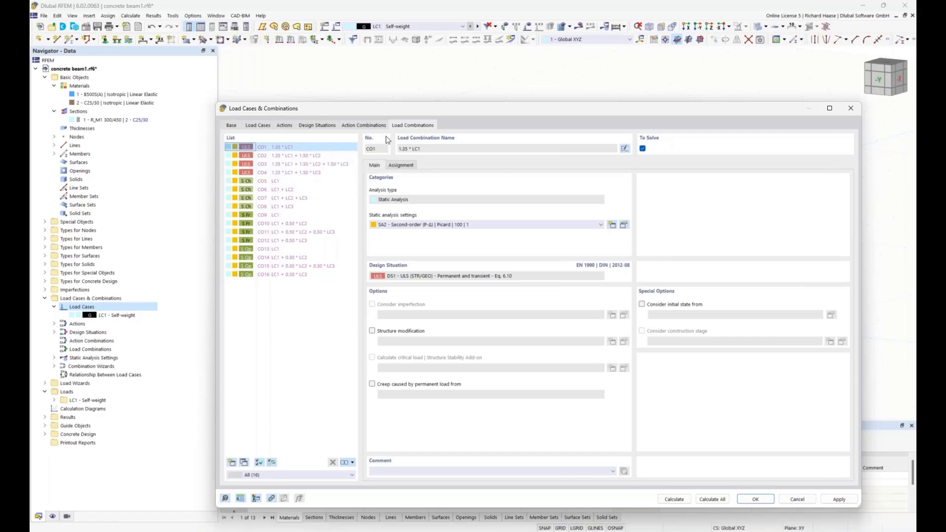
Step: Read the combination rule of the ULS design situation DS1 and save the load cases and combinations
{"action": "left_click", "coordinate": [317, 125]}
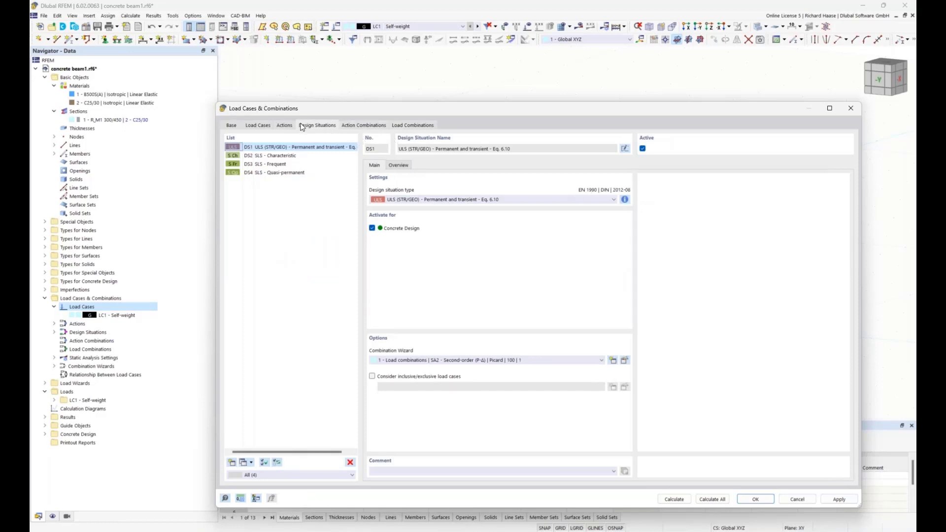
{"action": "left_click", "coordinate": [626, 199]}
{"action": "left_click_drag", "start_coordinate": [538, 251], "coordinate": [495, 222]}
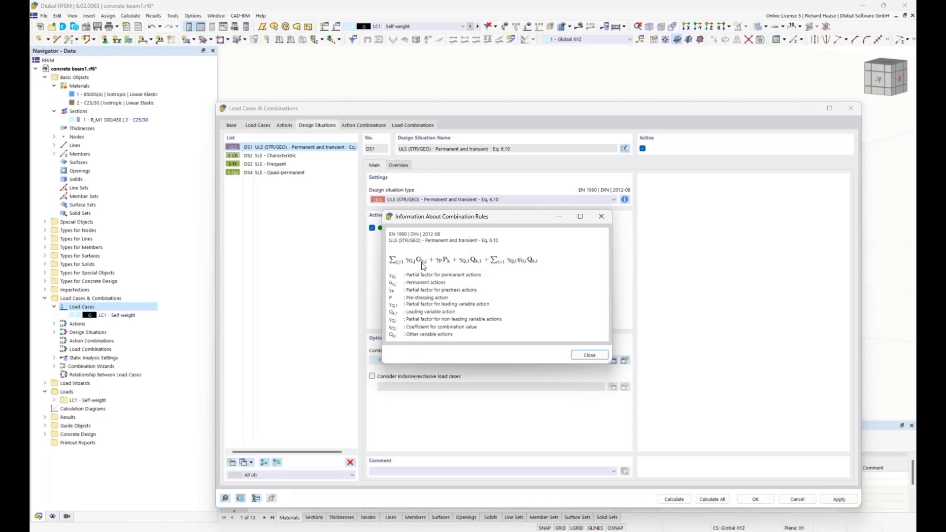
{"action": "left_click", "coordinate": [588, 356]}
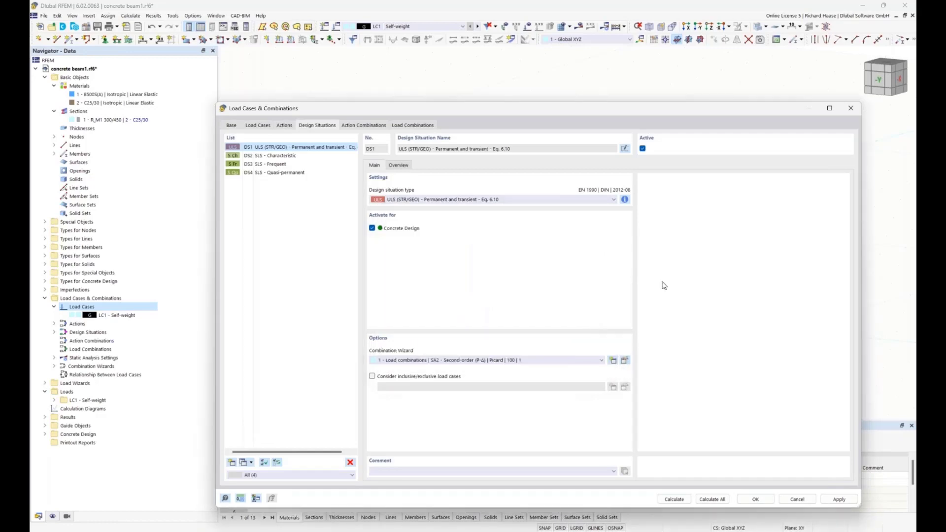
{"action": "left_click", "coordinate": [755, 499]}
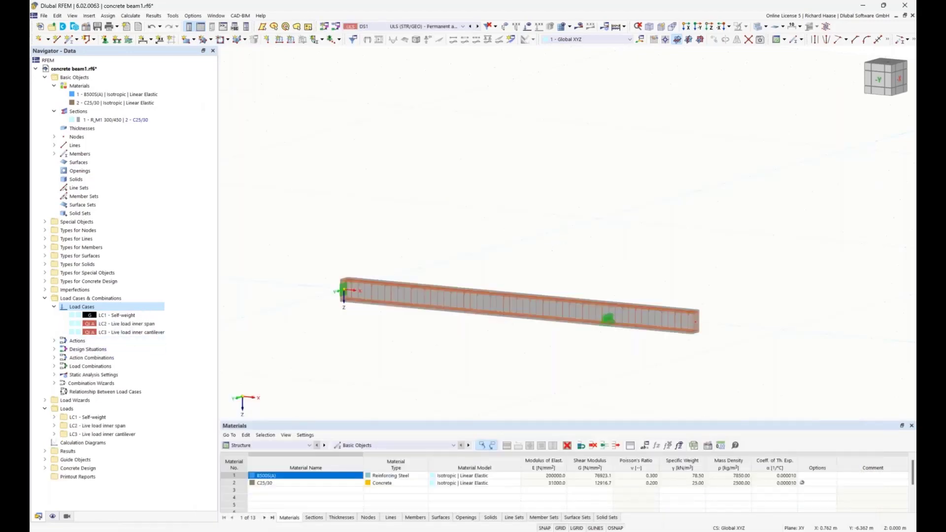
Step: Create a new uniform force member load in the LC1 self-weight load case and assign it to member 1
{"action": "middle_click_drag", "start_coordinate": [532, 243], "coordinate": [514, 215]}
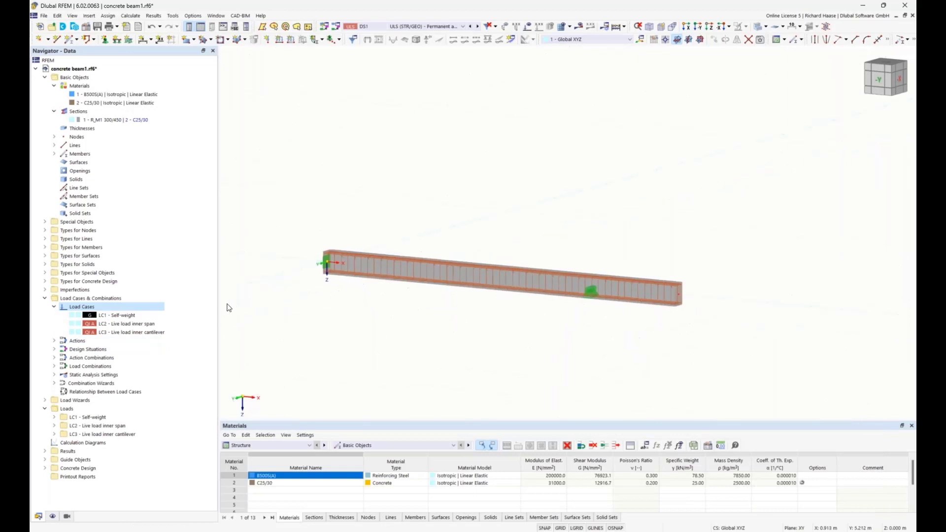
{"action": "left_click", "coordinate": [55, 418]}
{"action": "scroll", "coordinate": [116, 389], "scroll_direction": "down", "scroll_amount": 3}
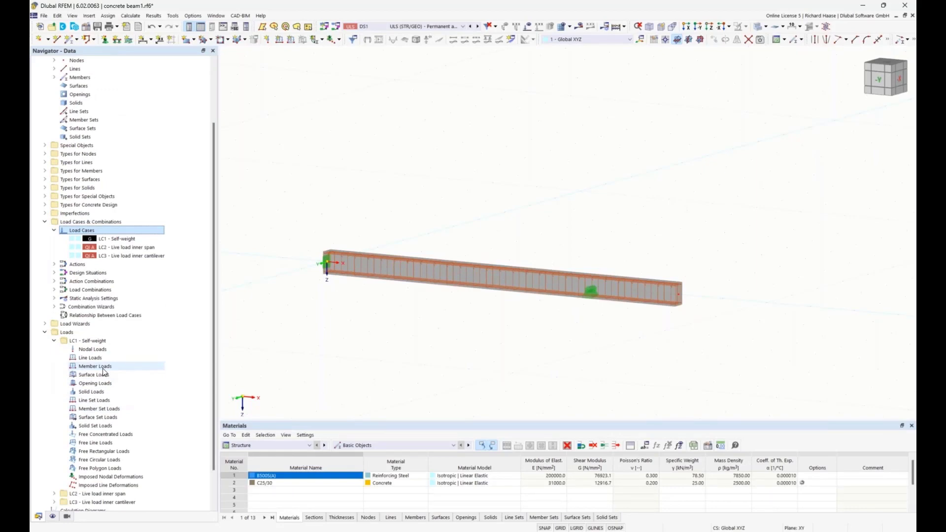
{"action": "right_click", "coordinate": [104, 370]}
{"action": "left_click", "coordinate": [140, 382]}
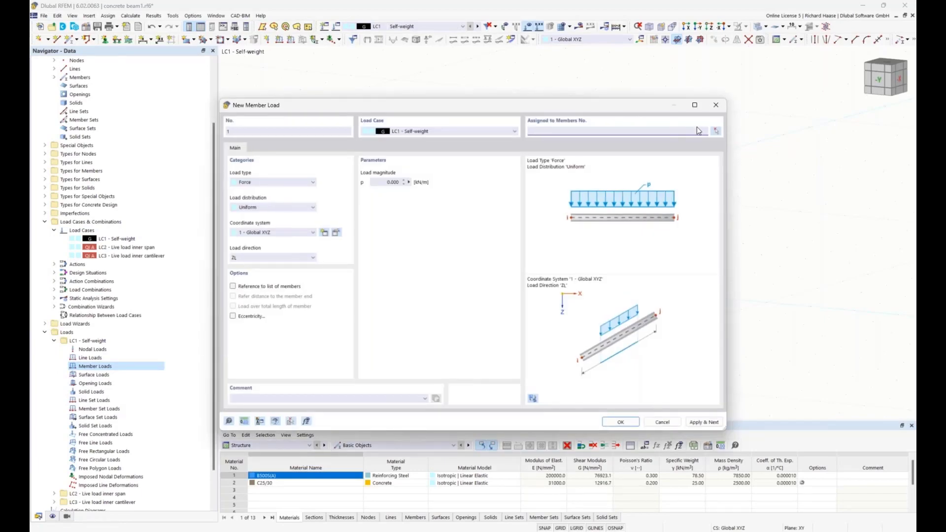
{"action": "left_click", "coordinate": [715, 131]}
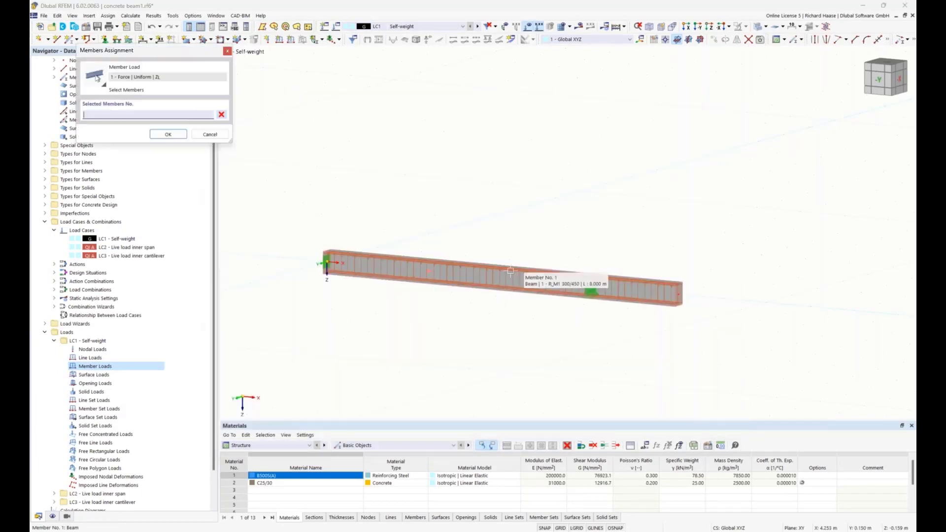
{"action": "left_click", "coordinate": [510, 271]}
{"action": "left_click", "coordinate": [158, 136]}
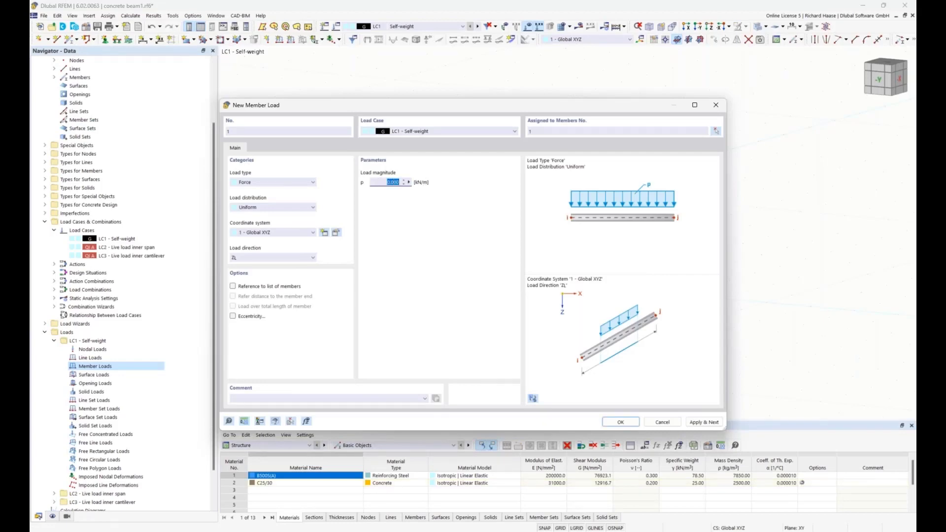
Step: Set the member load magnitude to 1.5 kN/m and save the load
{"action": "type", "text": "1,5"}
{"action": "left_click", "coordinate": [611, 422]}
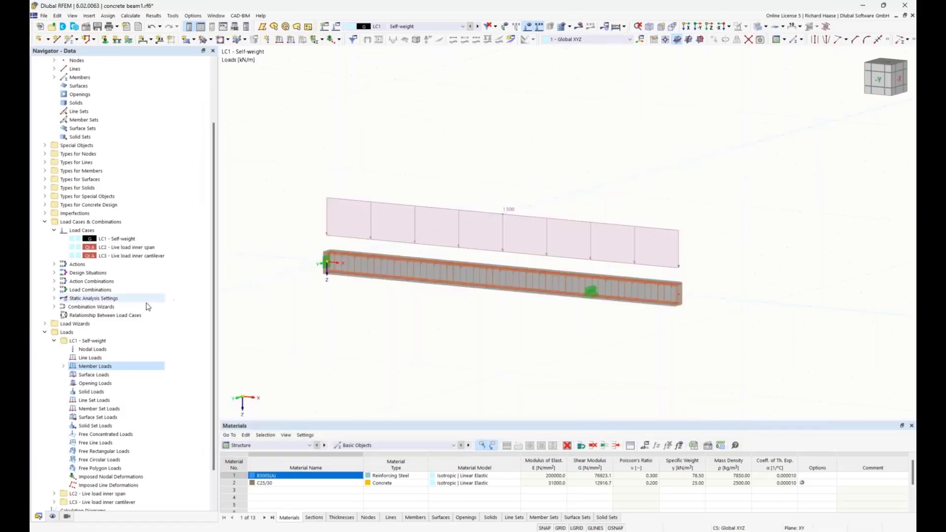
{"action": "left_click", "coordinate": [54, 340]}
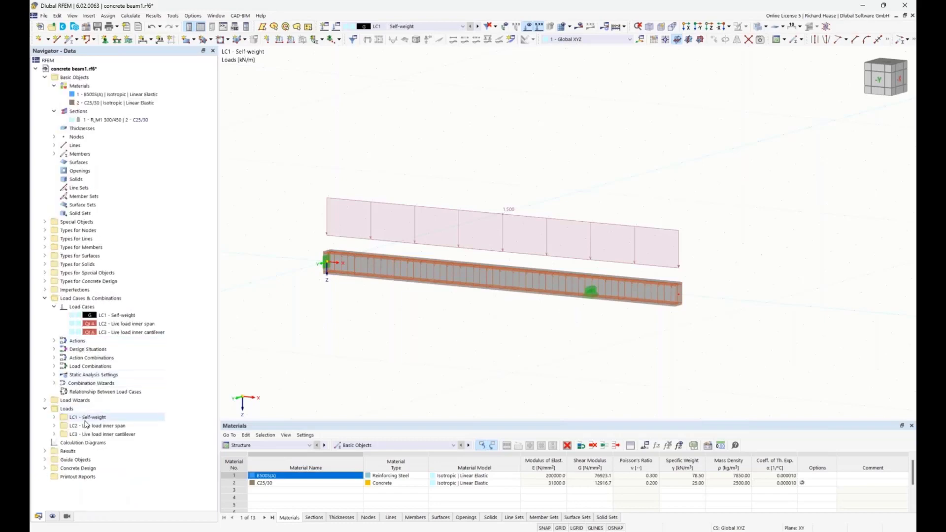
Step: Create a new member load in the LC2 live load inner span load case with a trapezoidal force distribution
{"action": "right_click", "coordinate": [88, 426]}
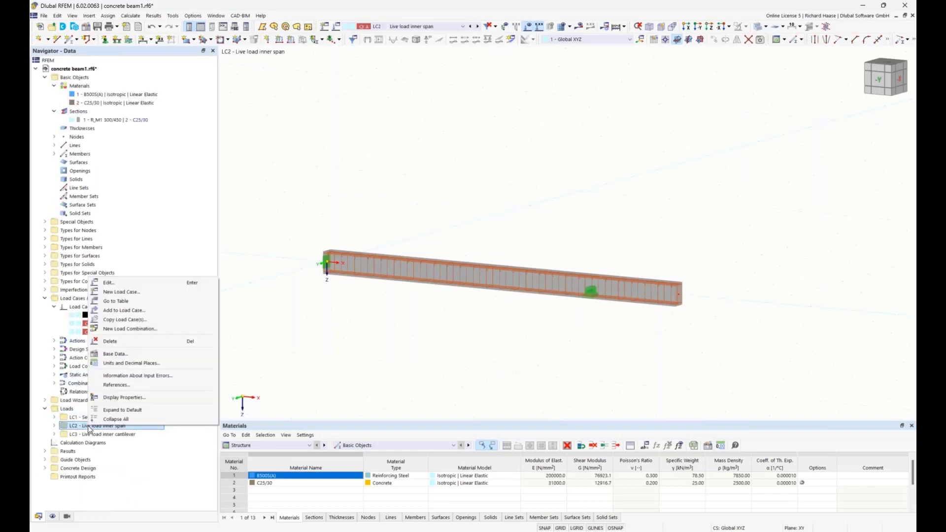
{"action": "left_click", "coordinate": [54, 426]}
{"action": "right_click", "coordinate": [97, 452]}
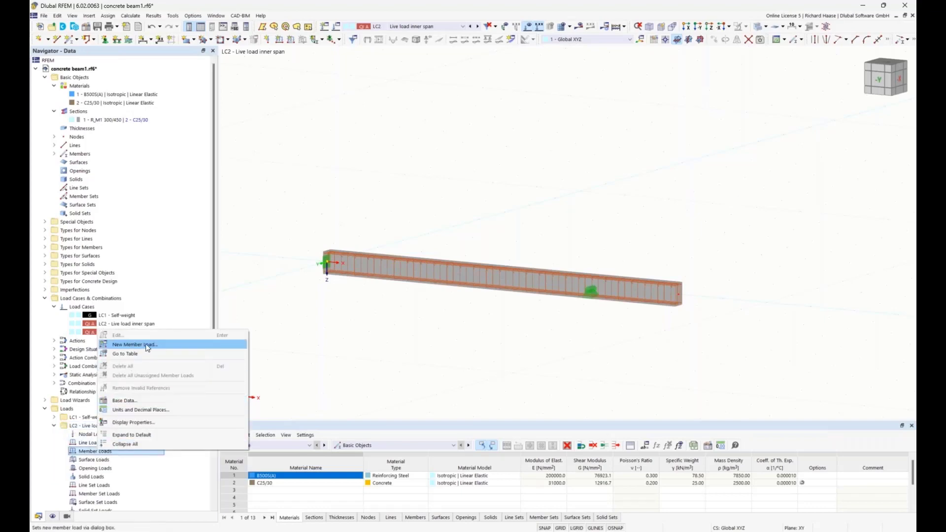
{"action": "left_click", "coordinate": [148, 348]}
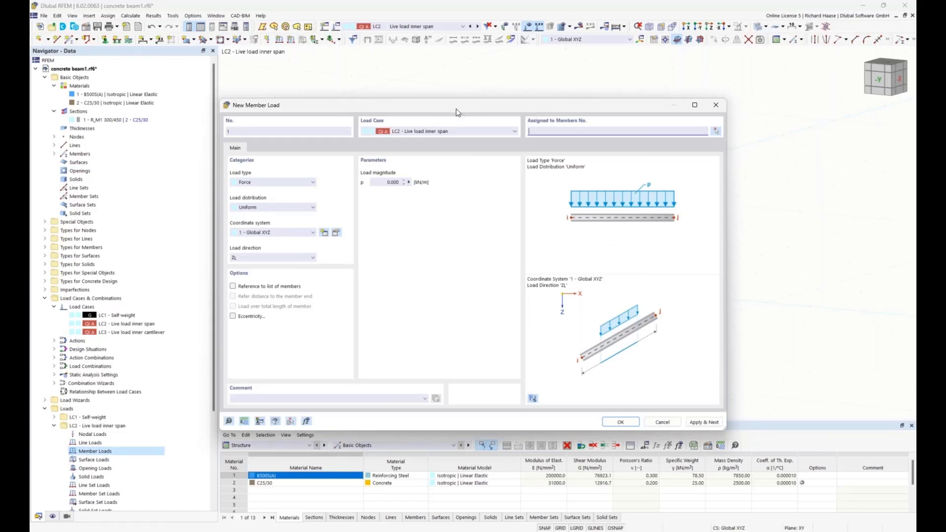
{"action": "left_click_drag", "start_coordinate": [455, 107], "coordinate": [478, 341]}
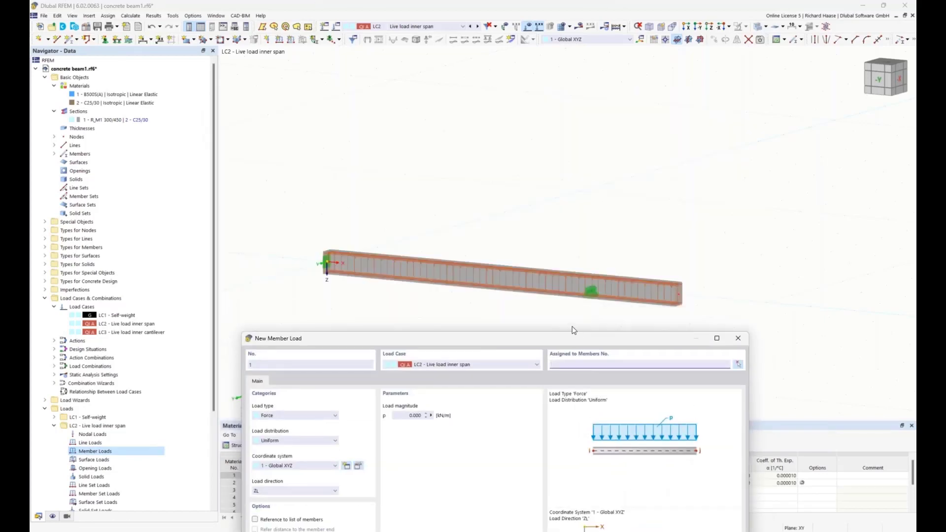
{"action": "left_click_drag", "start_coordinate": [572, 338], "coordinate": [570, 215]}
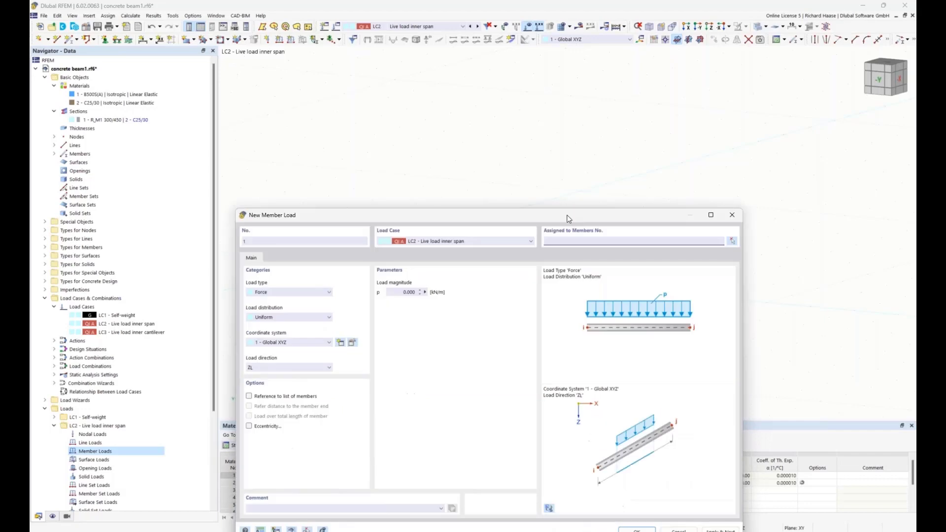
{"action": "left_click", "coordinate": [273, 318]}
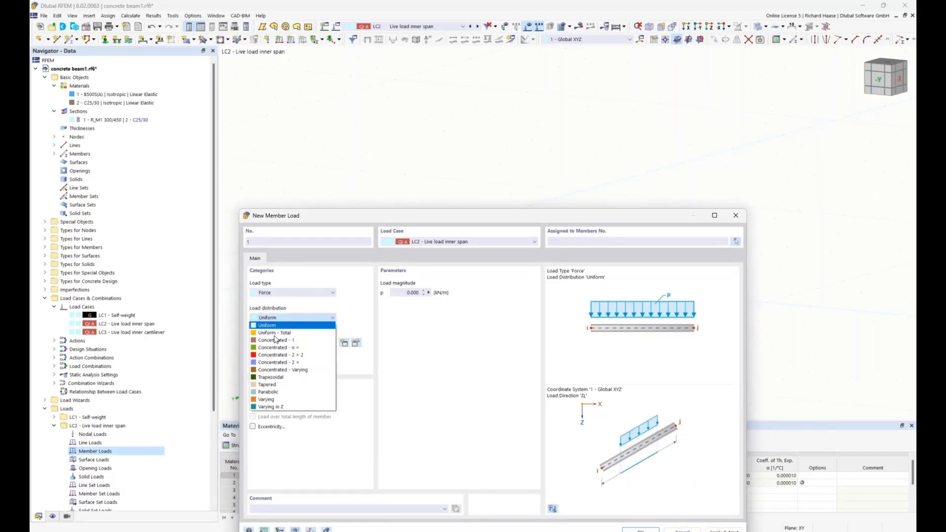
{"action": "left_click", "coordinate": [274, 377]}
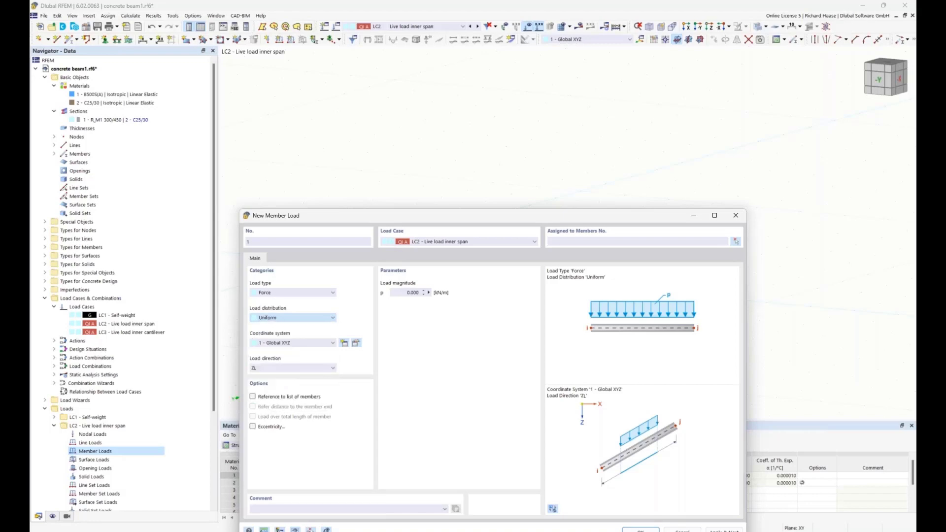
Step: Set the load magnitudes p1 and p2 to 20 kN/m and the load distance B to 6 m
{"action": "left_click", "coordinate": [403, 292]}
{"action": "type", "text": "20"}
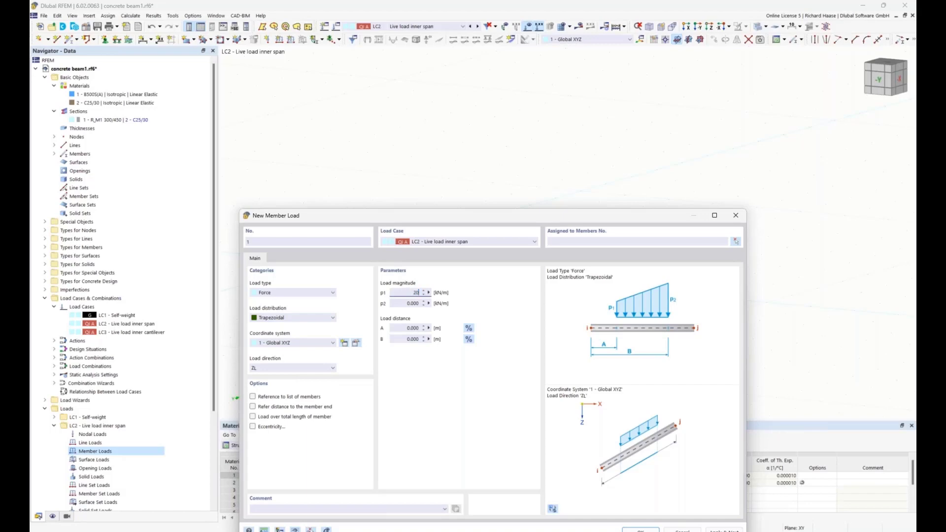
{"action": "left_click", "coordinate": [407, 304]}
{"action": "type", "text": "2"}
{"action": "left_click_drag", "start_coordinate": [492, 217], "coordinate": [509, 348]}
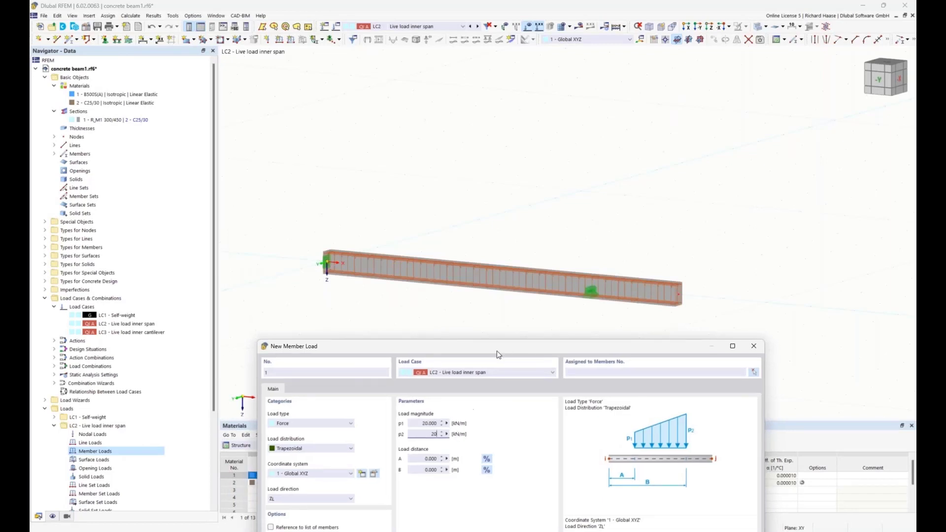
{"action": "left_click_drag", "start_coordinate": [498, 348], "coordinate": [491, 323]}
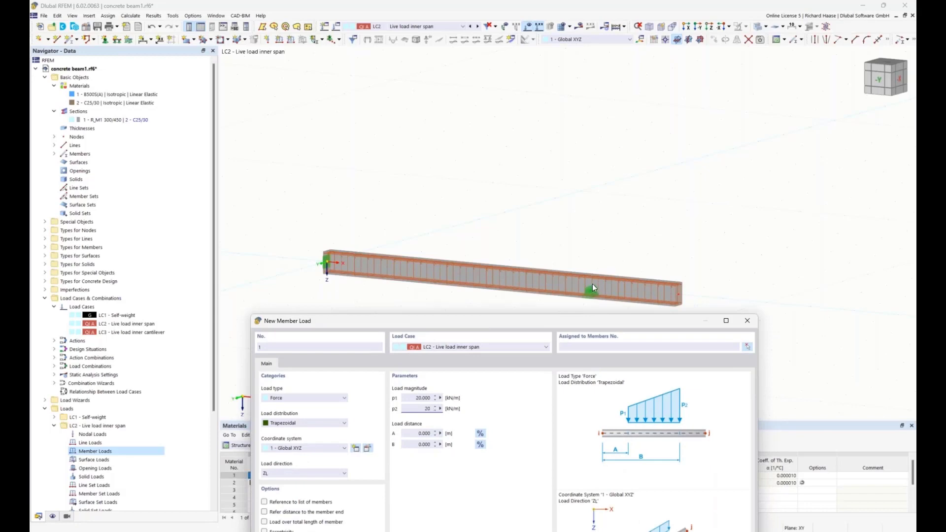
{"action": "left_click", "coordinate": [414, 444]}
{"action": "type", "text": "6"}
Step: Assign the trapezoidal load to member 1 and save it, continuing with another member load
{"action": "left_click", "coordinate": [747, 347]}
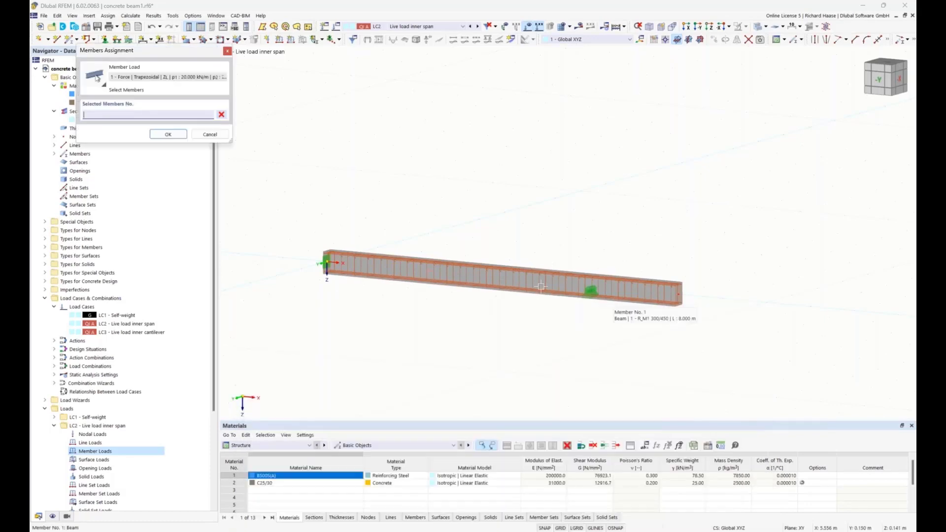
{"action": "left_click", "coordinate": [520, 282]}
{"action": "left_click", "coordinate": [169, 134]}
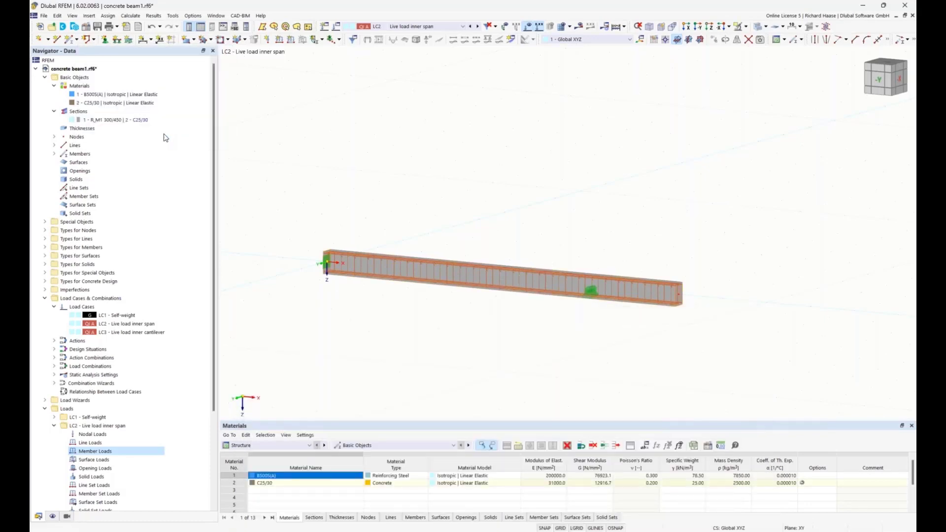
{"action": "left_click_drag", "start_coordinate": [495, 322], "coordinate": [479, 190]}
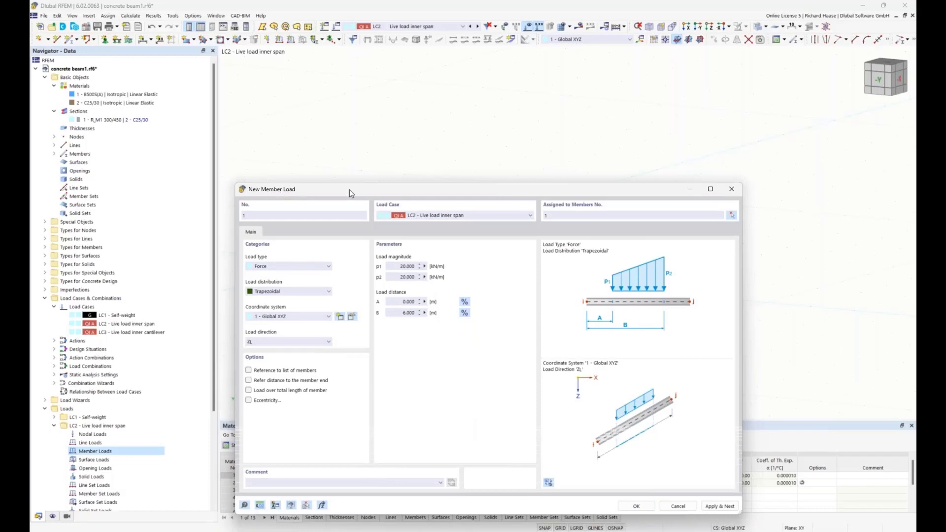
{"action": "left_click_drag", "start_coordinate": [368, 190], "coordinate": [351, 166]}
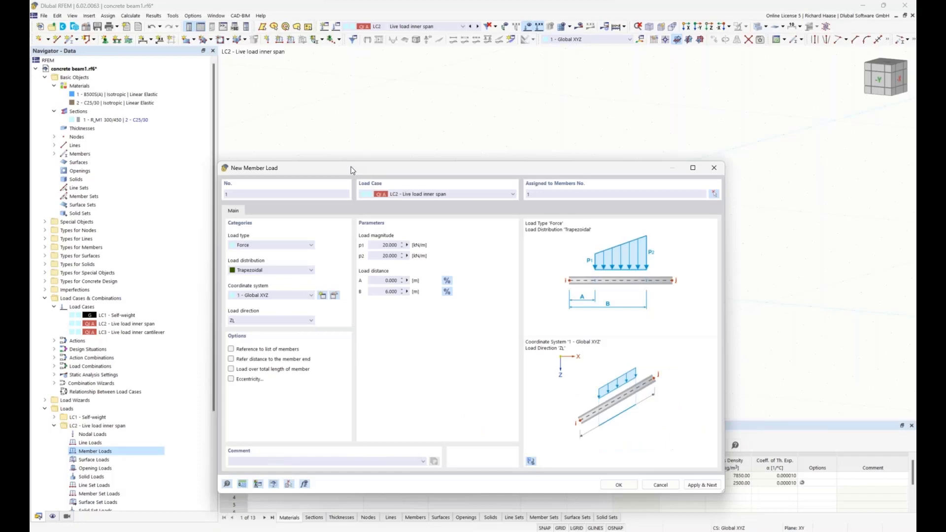
{"action": "left_click", "coordinate": [703, 486]}
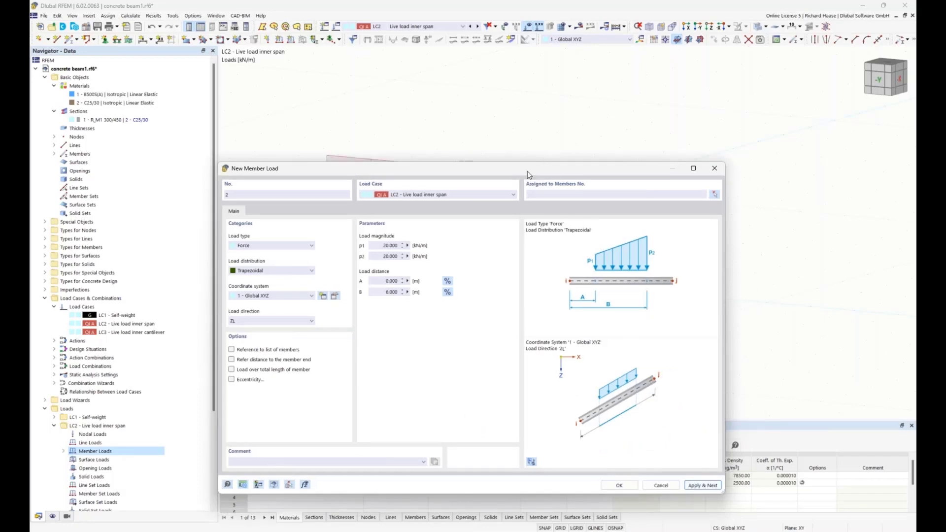
Step: Place the new member load in the LC3 live load inner cantilever load case and assign it to member 1
{"action": "left_click_drag", "start_coordinate": [527, 172], "coordinate": [563, 325]}
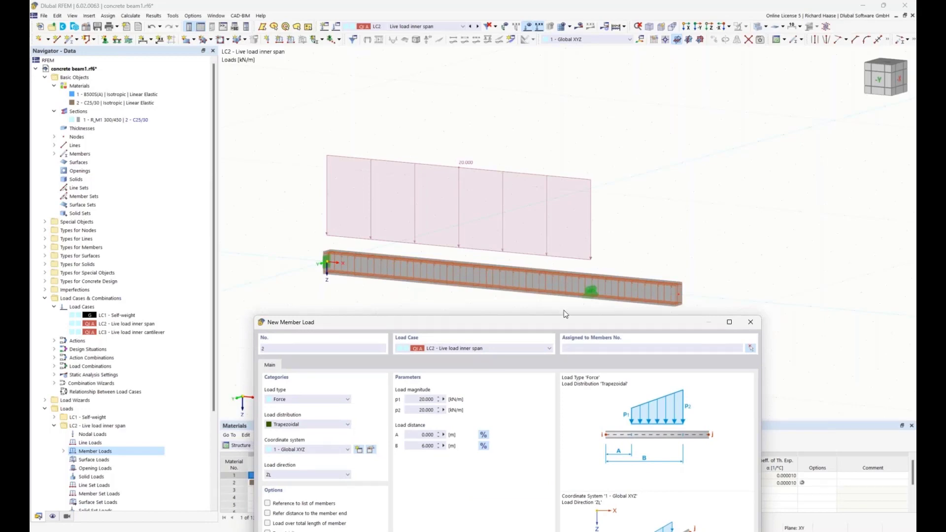
{"action": "left_click", "coordinate": [496, 348]}
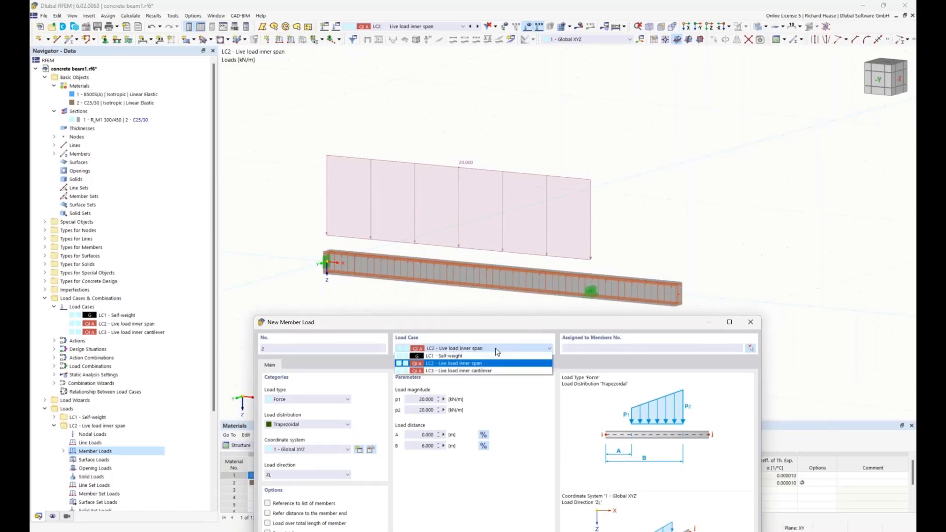
{"action": "left_click", "coordinate": [482, 371]}
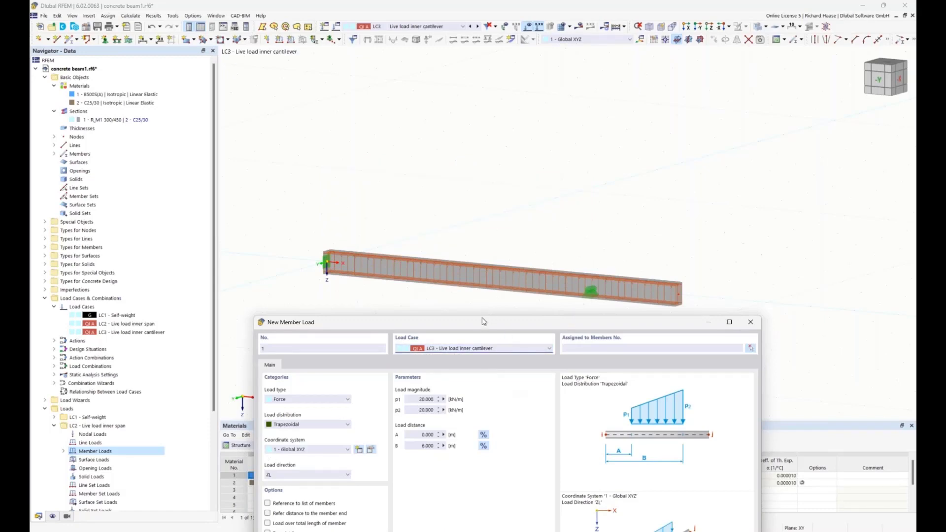
{"action": "left_click_drag", "start_coordinate": [481, 318], "coordinate": [476, 280]}
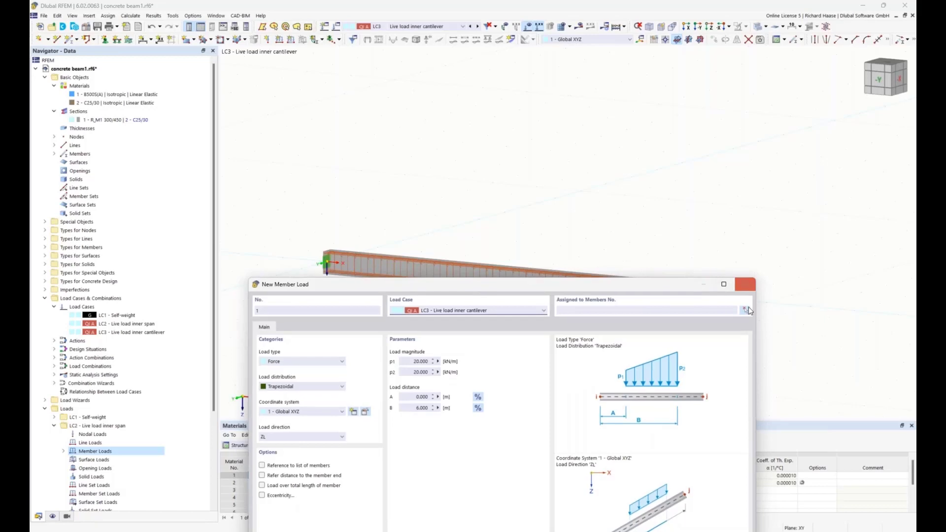
{"action": "left_click", "coordinate": [745, 311]}
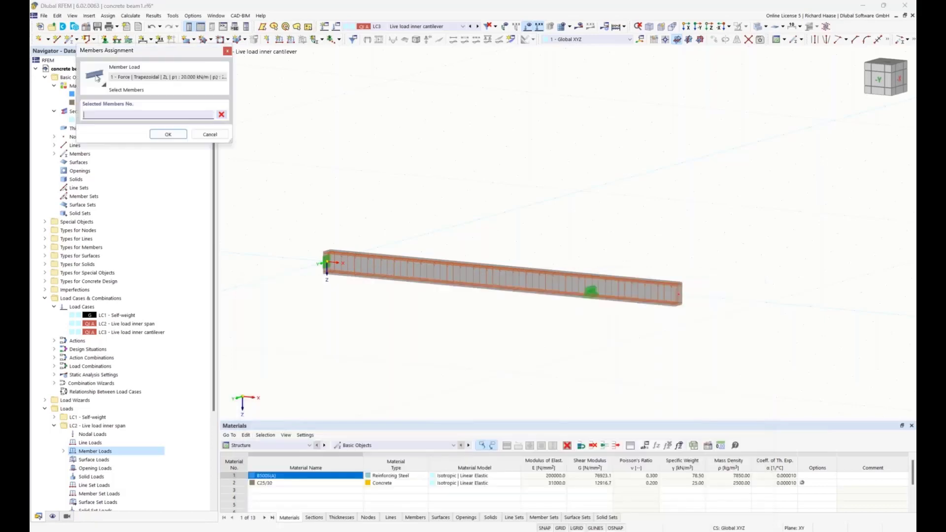
{"action": "left_click", "coordinate": [485, 277]}
{"action": "left_click", "coordinate": [168, 134]}
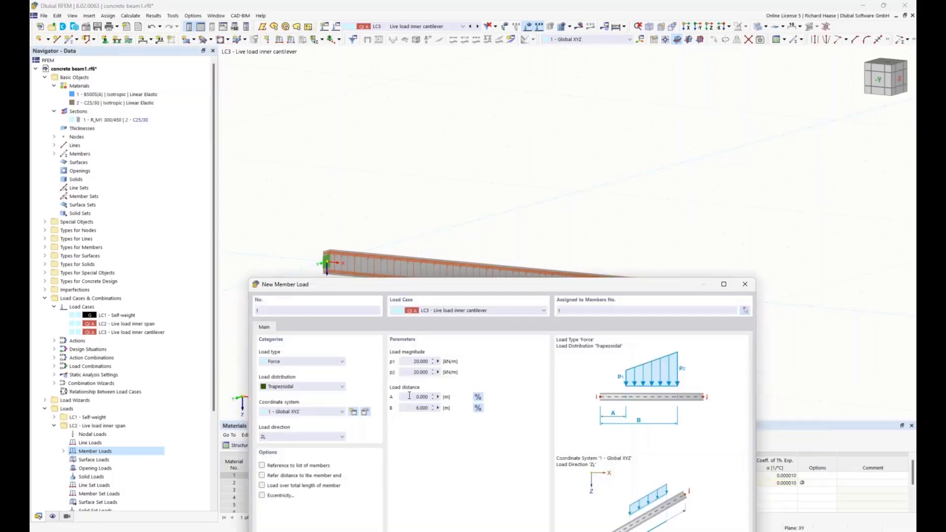
Step: Set the cantilever load's distances A to 6 m and B to 8 m and save the load
{"action": "left_click_drag", "start_coordinate": [409, 396], "coordinate": [437, 395]}
{"action": "type", "text": "6"}
{"action": "left_click_drag", "start_coordinate": [413, 408], "coordinate": [448, 413]}
{"action": "type", "text": "8"}
{"action": "left_click_drag", "start_coordinate": [558, 285], "coordinate": [542, 180]}
{"action": "left_click", "coordinate": [632, 496]}
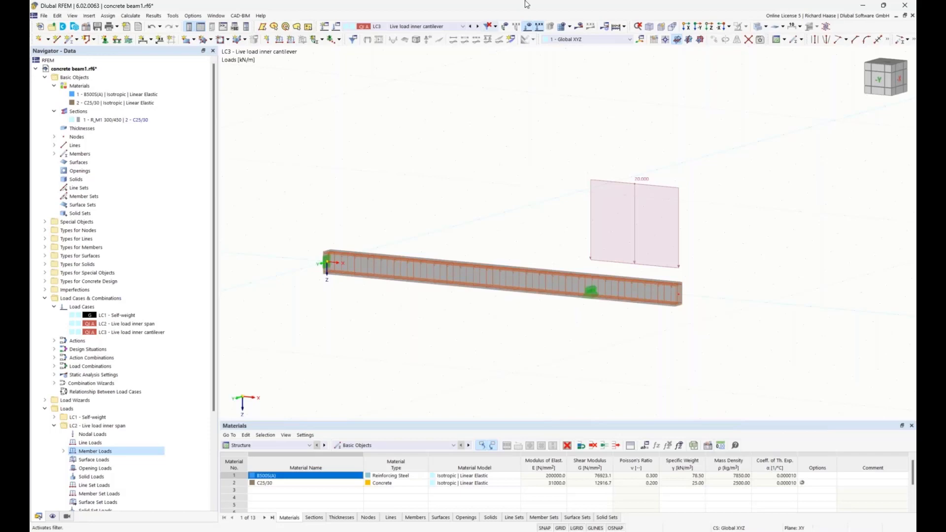
Step: Return to load case LC1 and review its active self-weight setting and direction factors
{"action": "left_click", "coordinate": [470, 27]}
{"action": "left_click", "coordinate": [470, 26]}
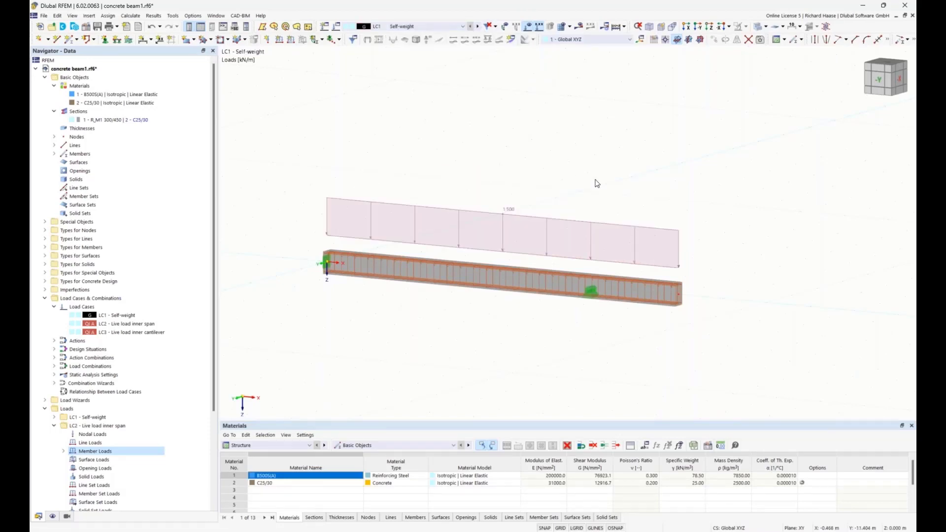
{"action": "right_click", "coordinate": [113, 316]}
{"action": "left_click", "coordinate": [139, 321]}
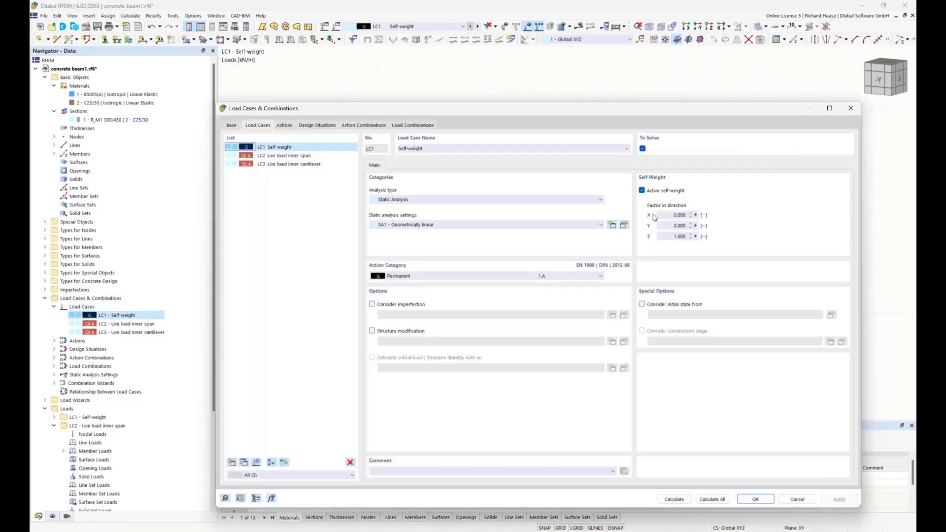
{"action": "left_click_drag", "start_coordinate": [723, 112], "coordinate": [706, 116]}
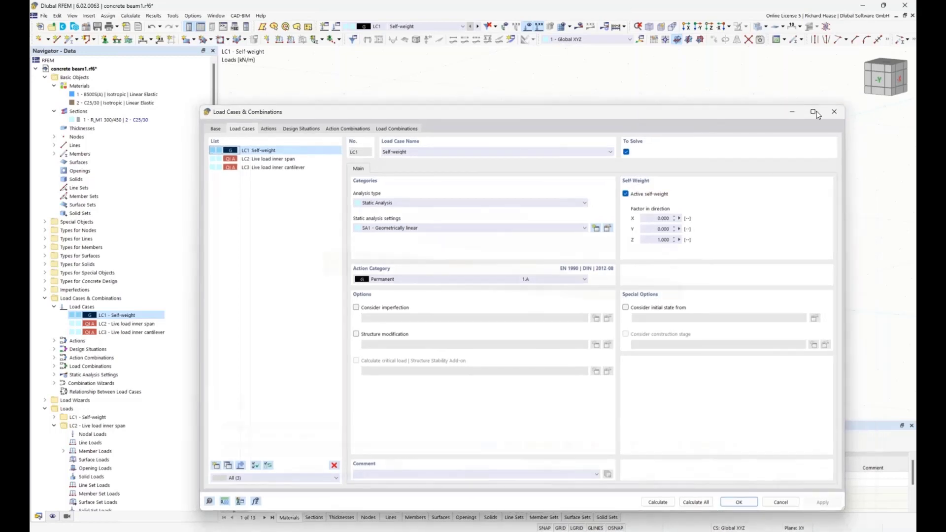
{"action": "left_click", "coordinate": [837, 111]}
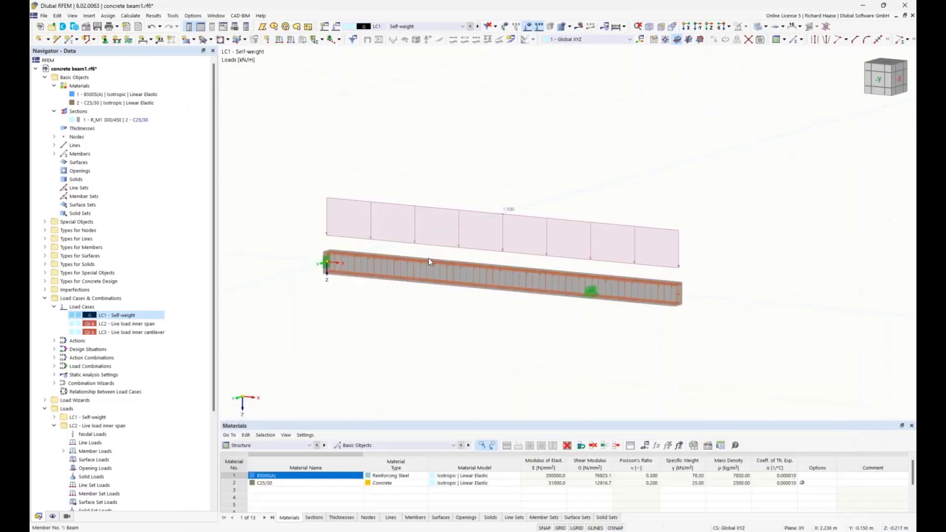
Step: Turn on the display of the self-weight load in the model view
{"action": "left_click", "coordinate": [53, 517]}
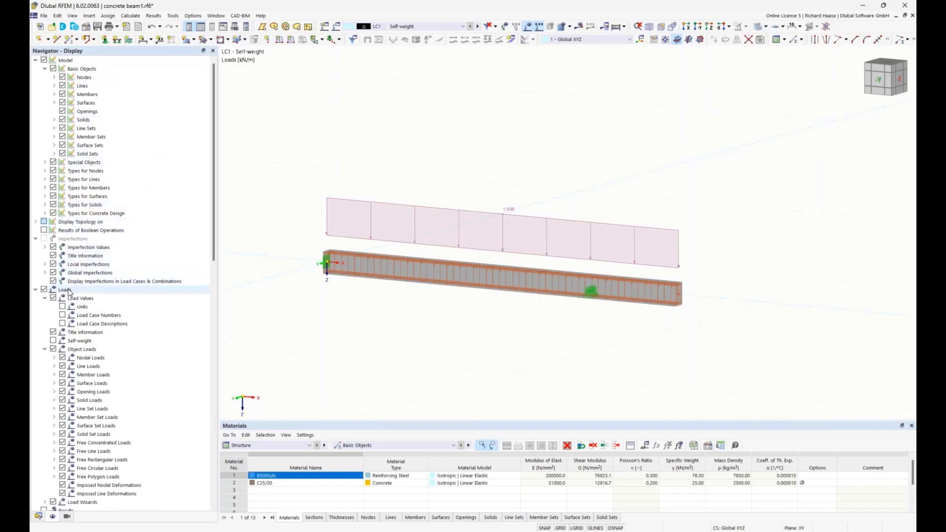
{"action": "left_click", "coordinate": [53, 341]}
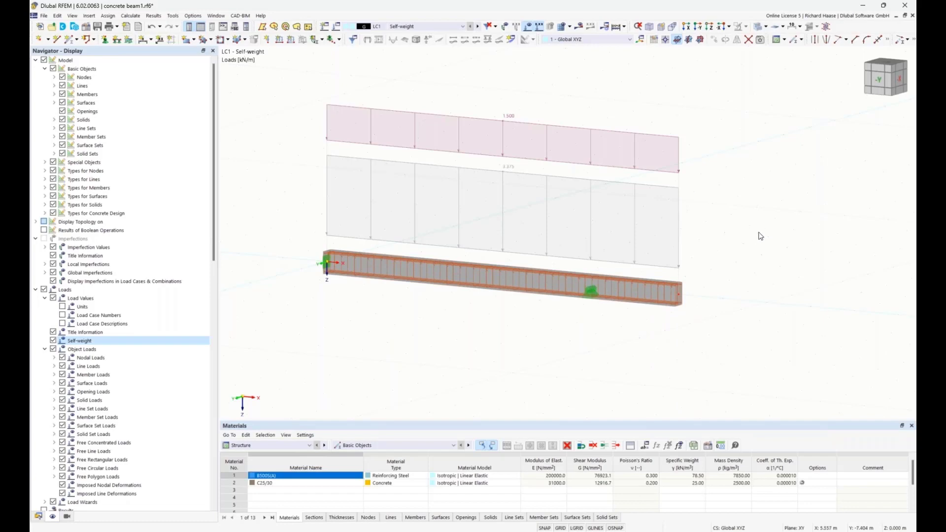
{"action": "middle_click_drag", "start_coordinate": [747, 237], "coordinate": [736, 238], "text": "ctrl"}
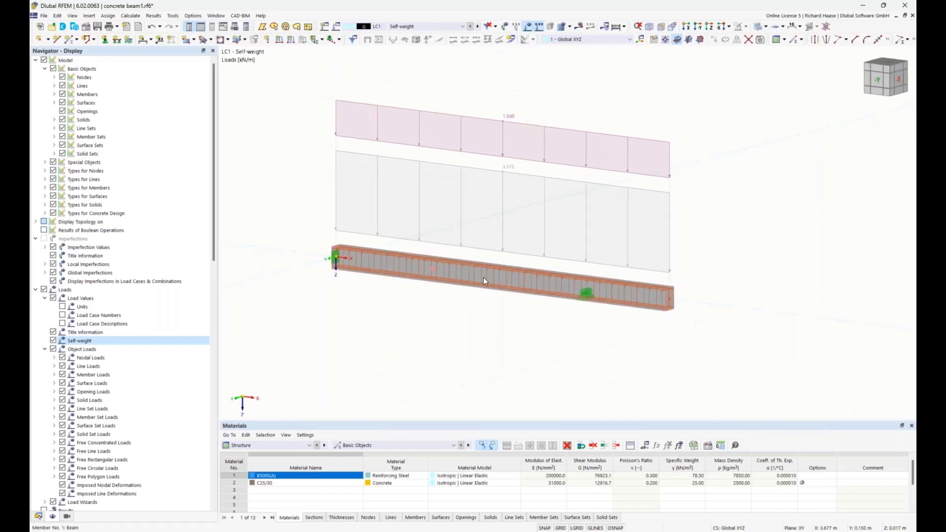
Step: Open member 1 for editing, toggle its concrete design properties off and on again, and review its effective length assignment
{"action": "mouse_move", "coordinate": [484, 278]}
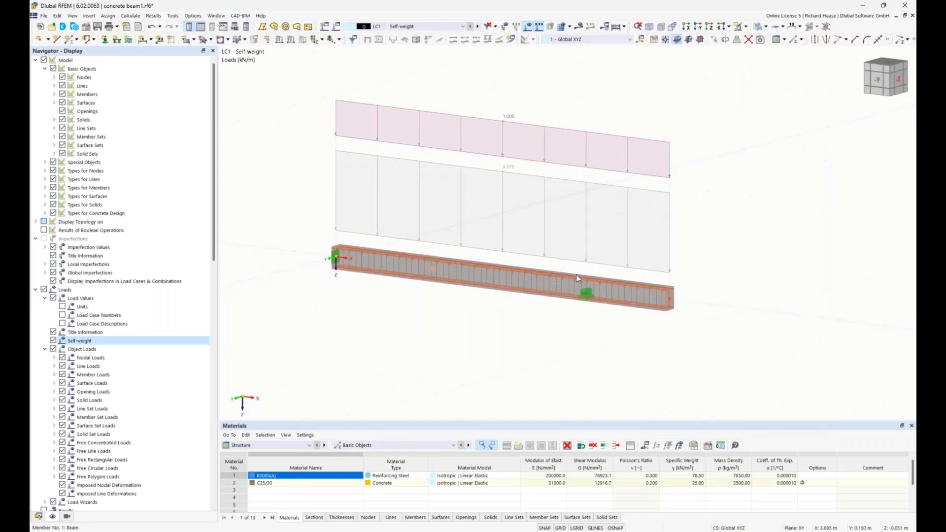
{"action": "double_click", "coordinate": [667, 280]}
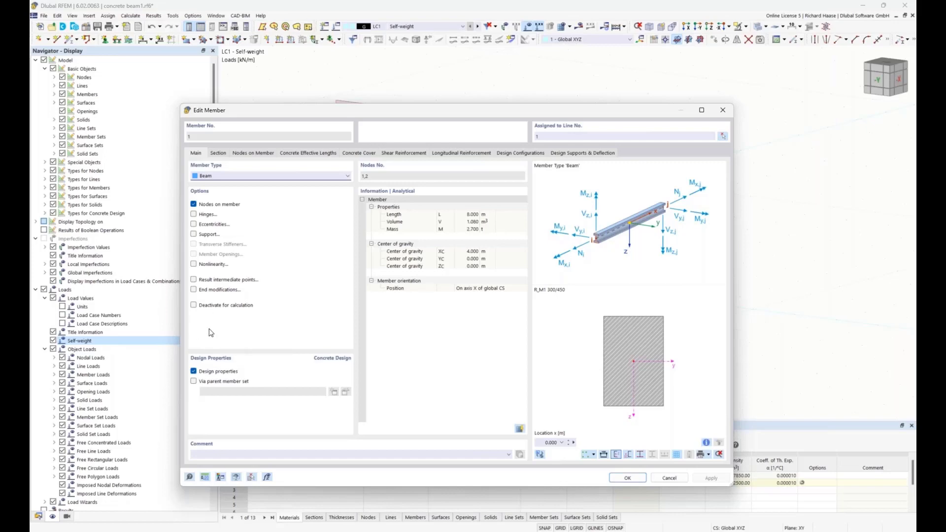
{"action": "left_click", "coordinate": [194, 372]}
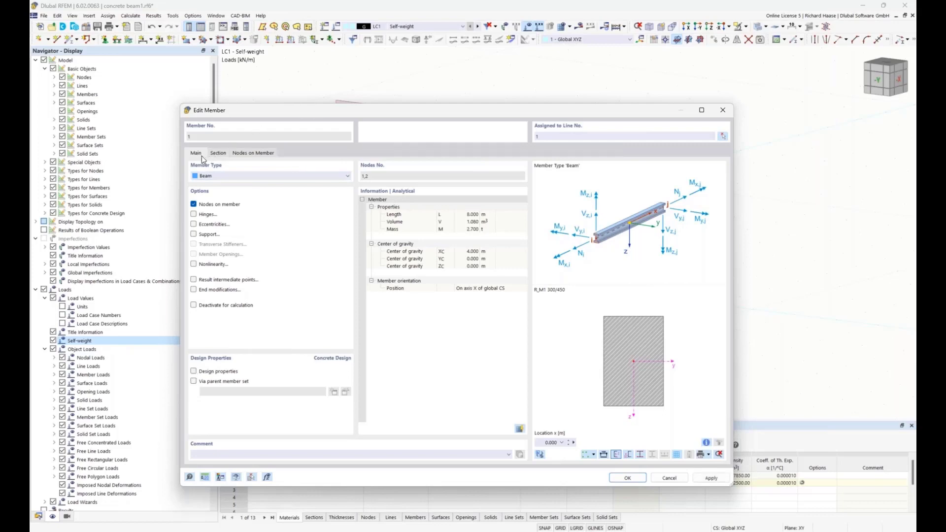
{"action": "left_click", "coordinate": [194, 372]}
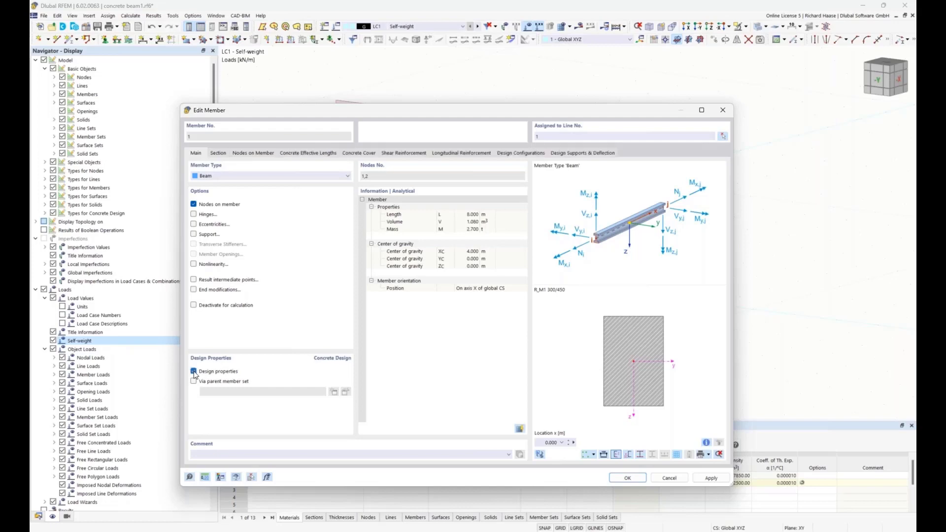
{"action": "left_click", "coordinate": [308, 153]}
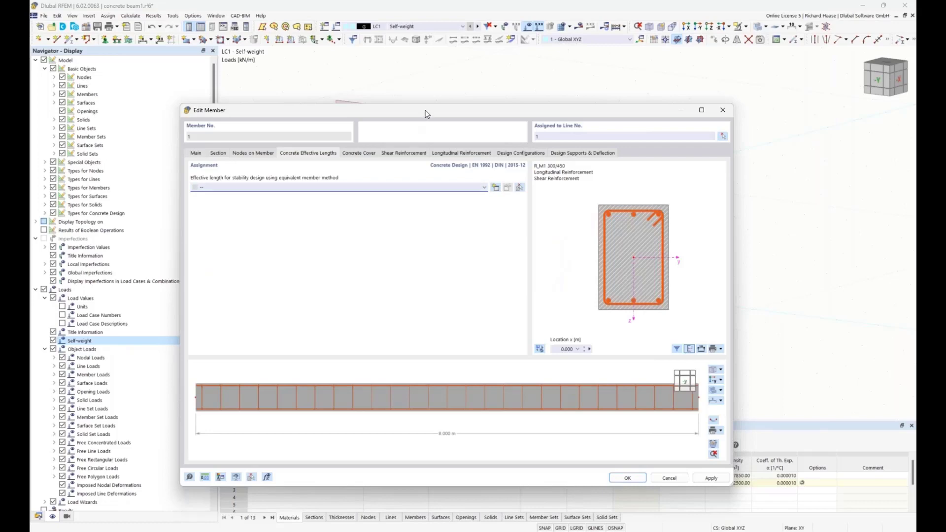
{"action": "left_click_drag", "start_coordinate": [424, 110], "coordinate": [430, 101]}
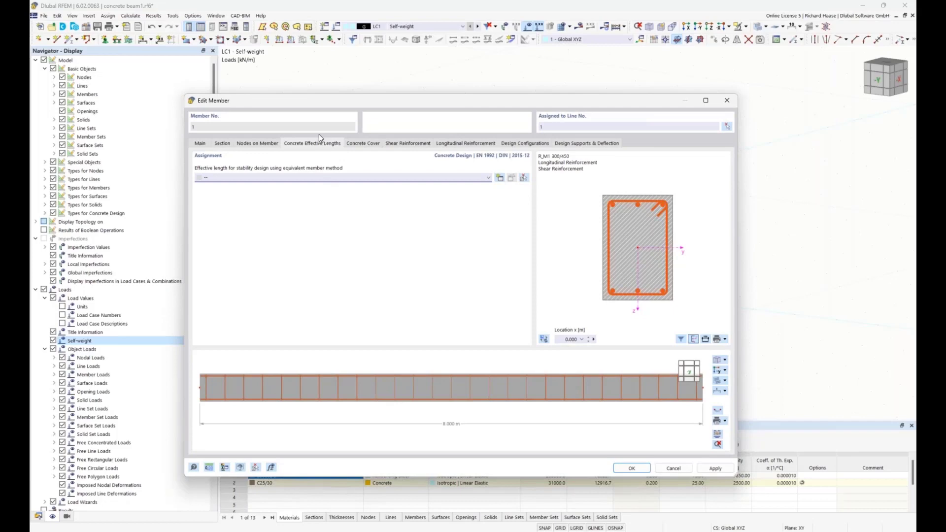
Step: Review member 1's concrete cover, including the XC1 durability's exposure classes and its cover reduction and deviation allowance options
{"action": "left_click", "coordinate": [363, 148]}
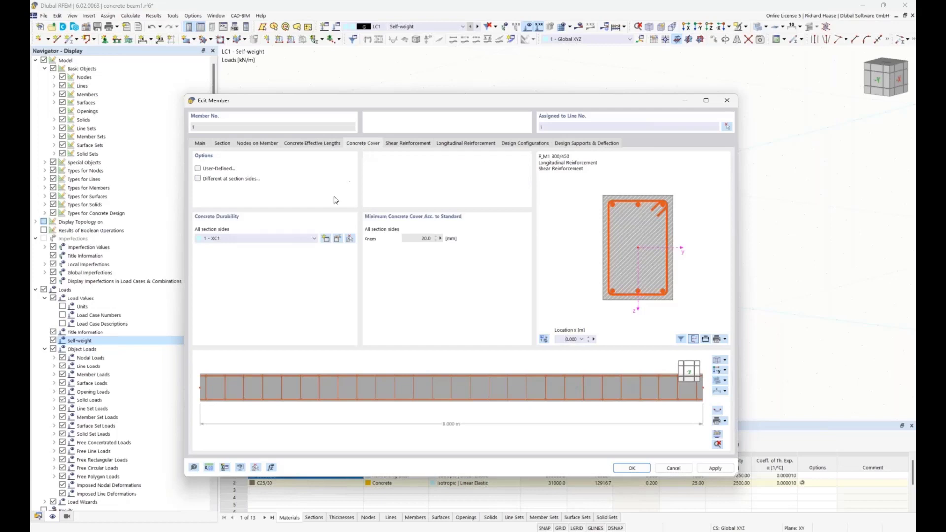
{"action": "left_click", "coordinate": [338, 240]}
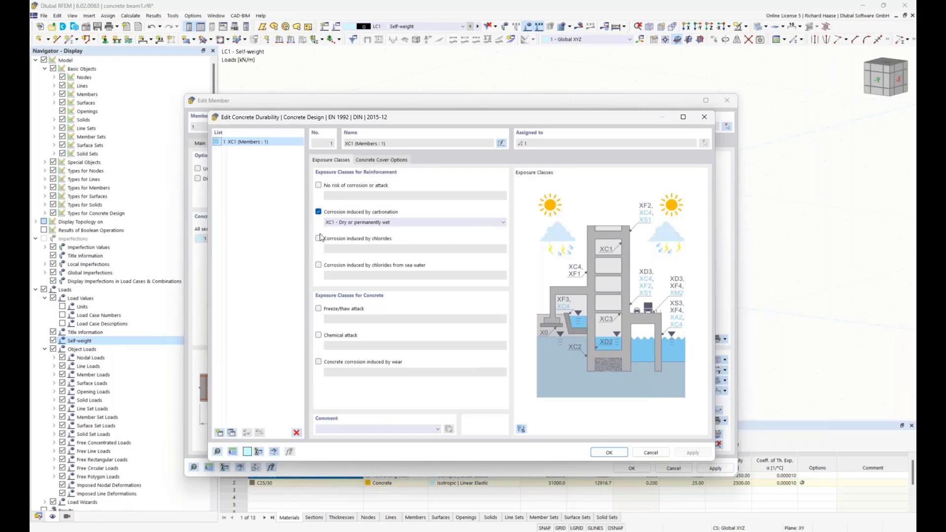
{"action": "left_click", "coordinate": [365, 161]}
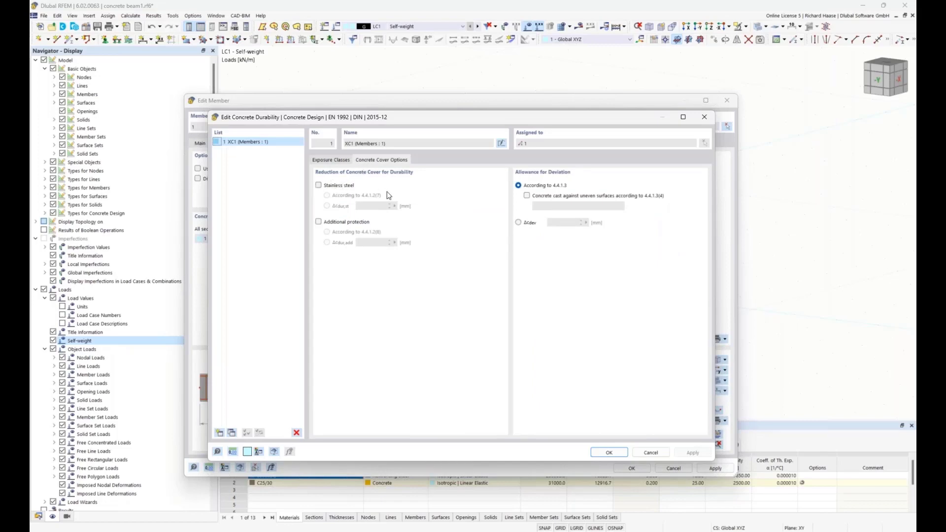
{"action": "left_click", "coordinate": [327, 160]}
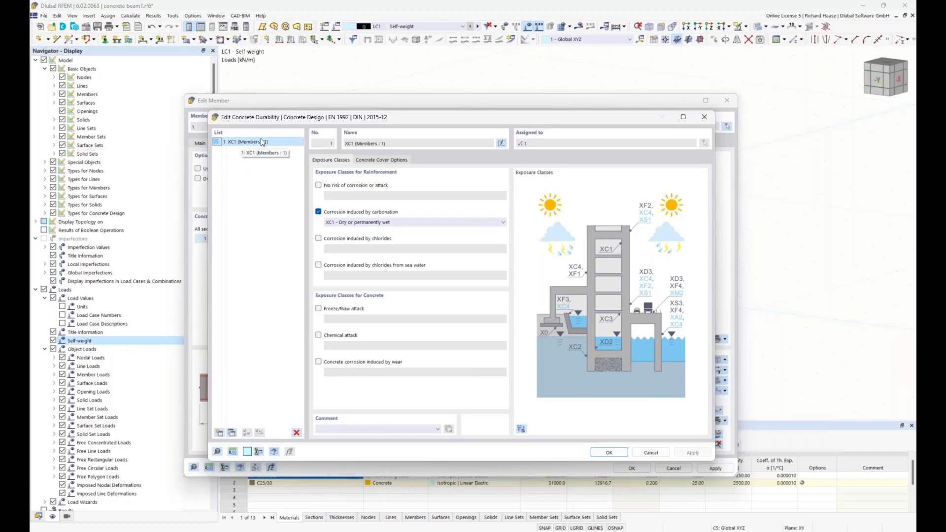
{"action": "left_click", "coordinate": [610, 452]}
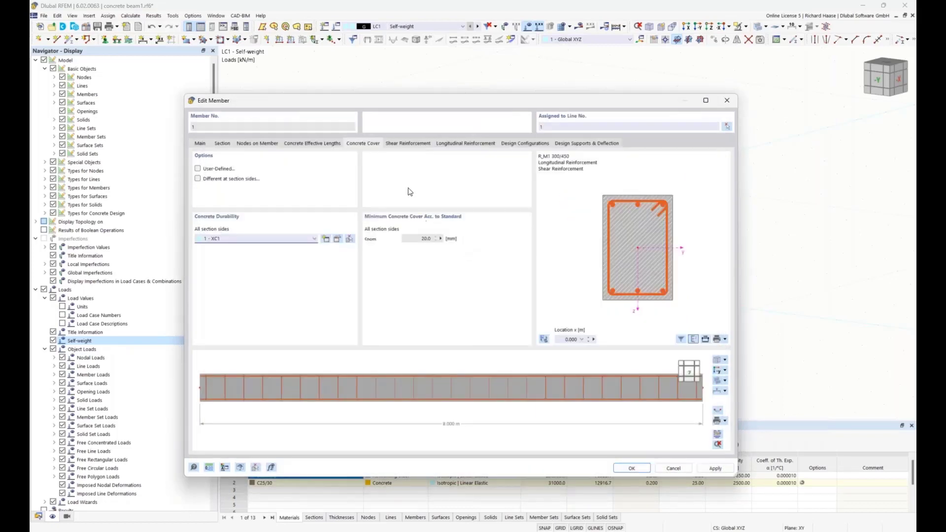
Step: Examine the member's shear reinforcement parameters and the materials available for the stirrups
{"action": "left_click", "coordinate": [402, 144]}
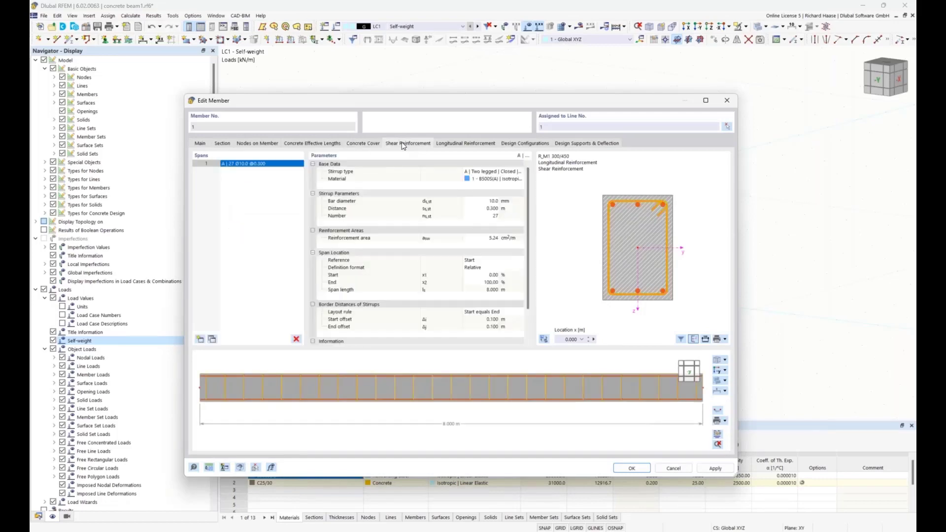
{"action": "left_click", "coordinate": [491, 180]}
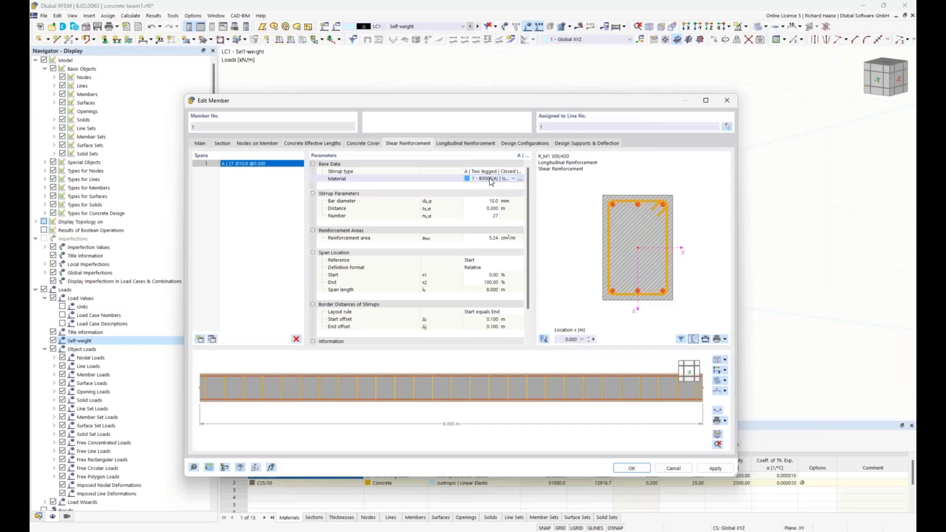
{"action": "left_click", "coordinate": [491, 180]}
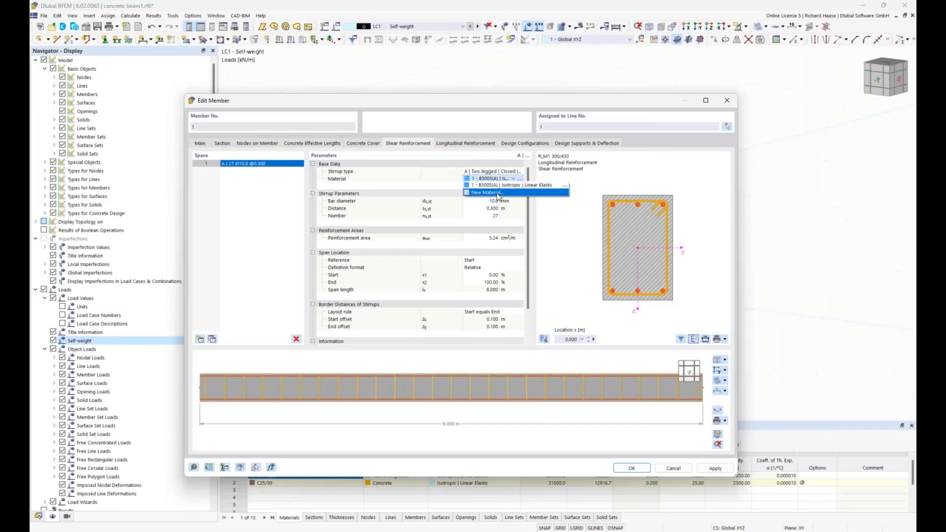
{"action": "left_click", "coordinate": [489, 179]}
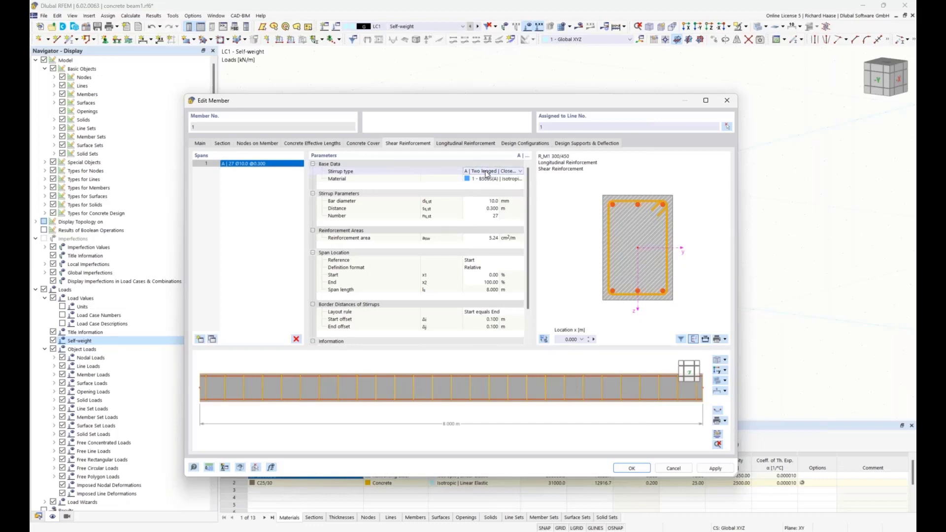
Step: Try stirrup types E (three legged, closed, hook 135°) and B (two legged, closed, hook 90°), and return to type A
{"action": "left_click", "coordinate": [486, 173]}
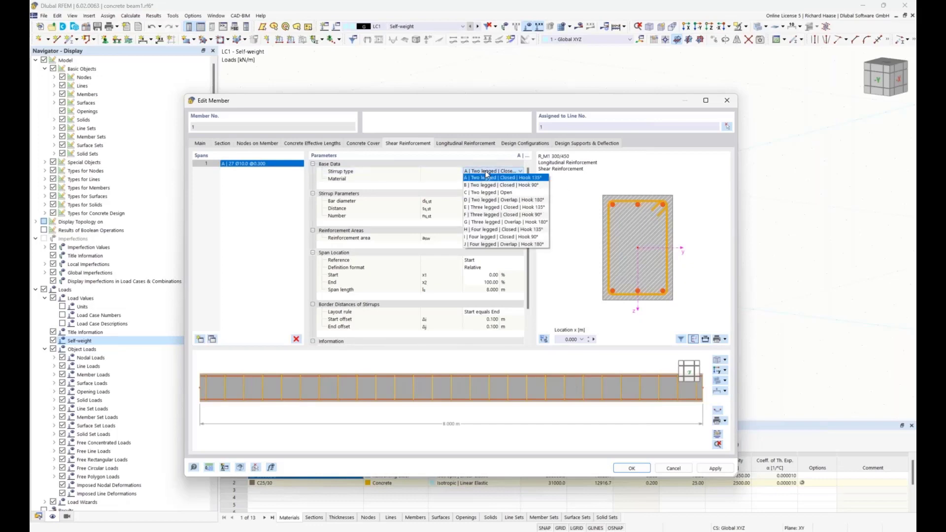
{"action": "left_click", "coordinate": [501, 208]}
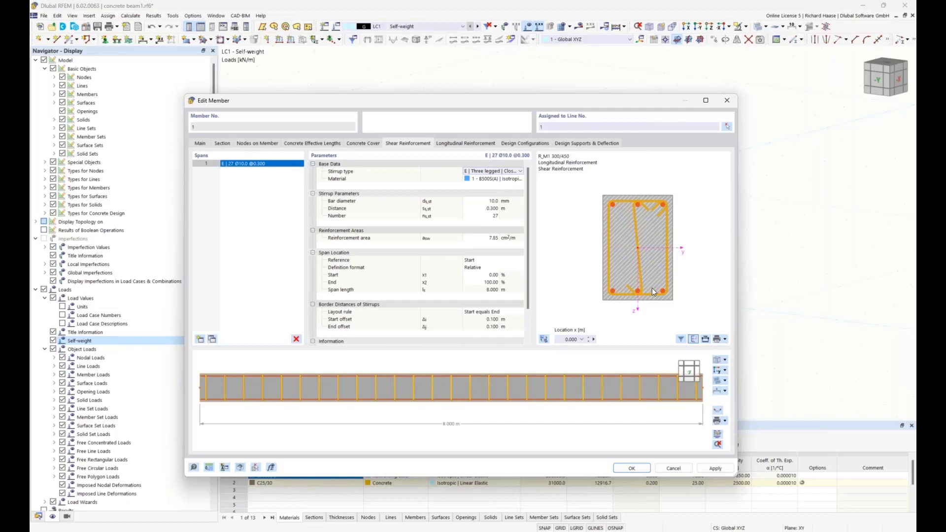
{"action": "left_click", "coordinate": [477, 171]}
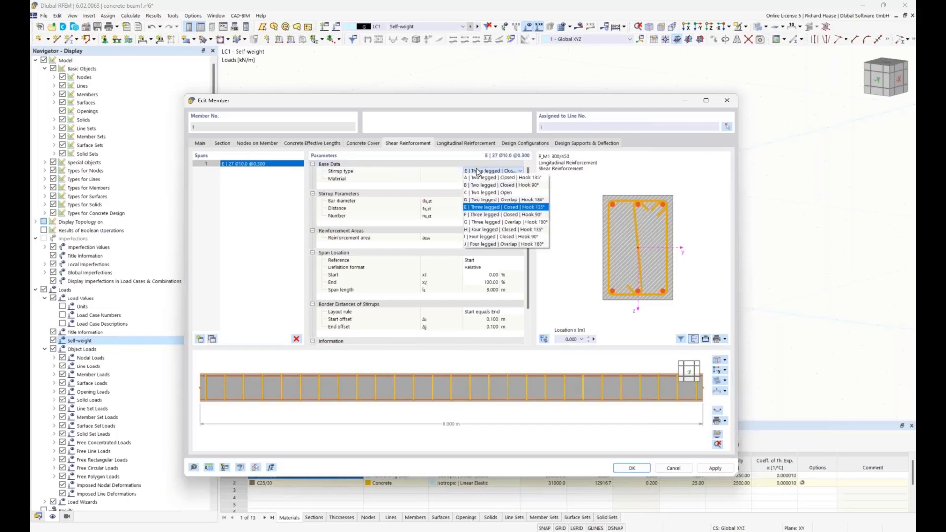
{"action": "left_click", "coordinate": [505, 187]}
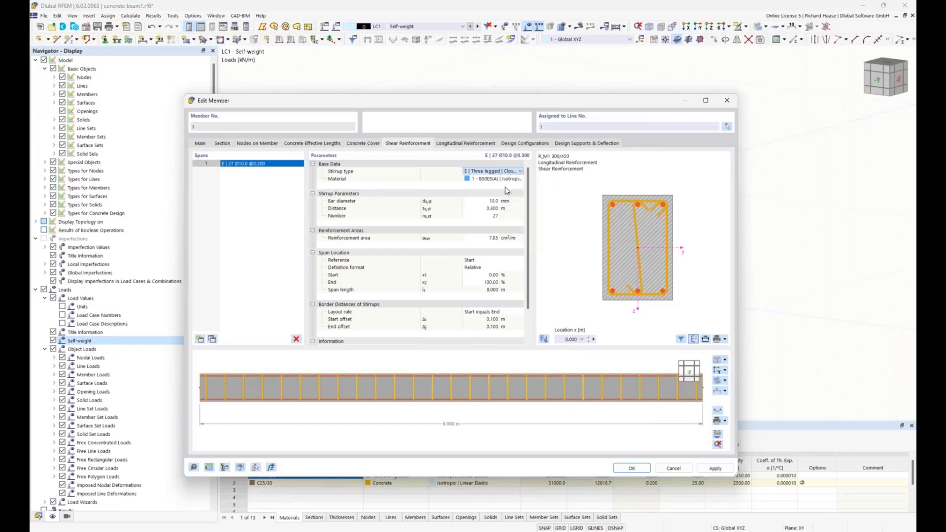
{"action": "left_click", "coordinate": [503, 171]}
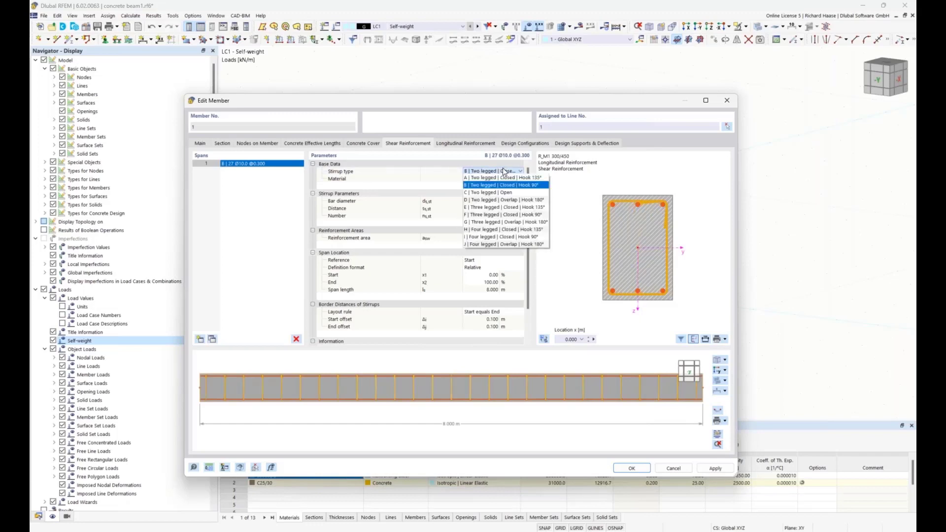
{"action": "left_click", "coordinate": [502, 178]}
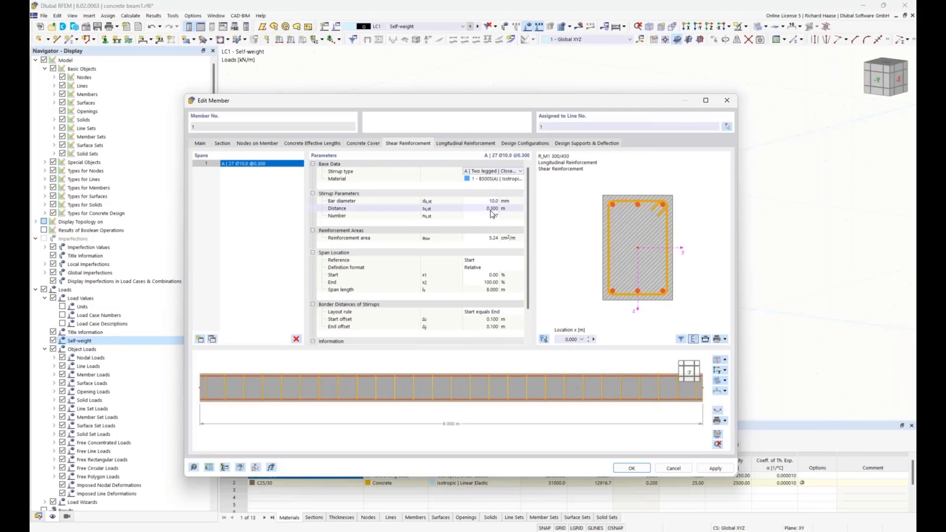
Step: Change the longitudinal reinforcement to the unsymmetrical rebar type with a top bar diameter of 16 mm and save the member
{"action": "left_click", "coordinate": [460, 144]}
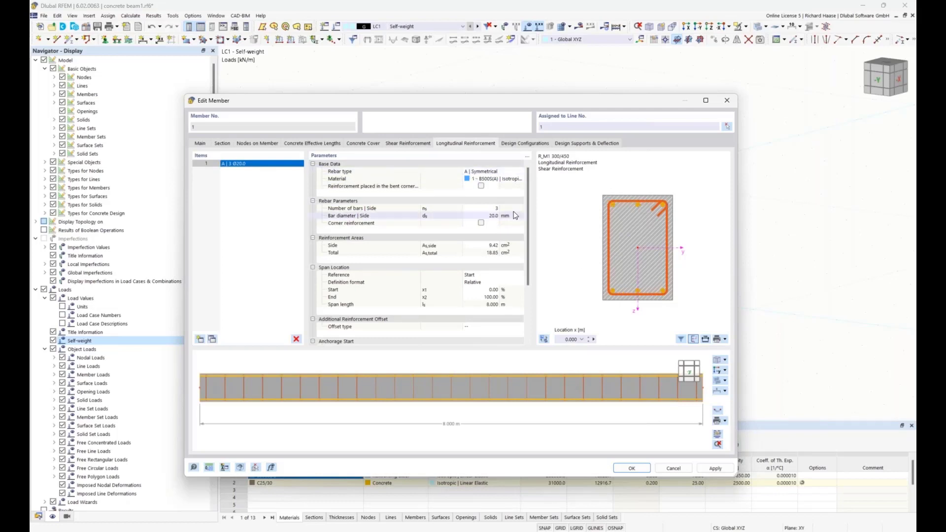
{"action": "left_click", "coordinate": [482, 173]}
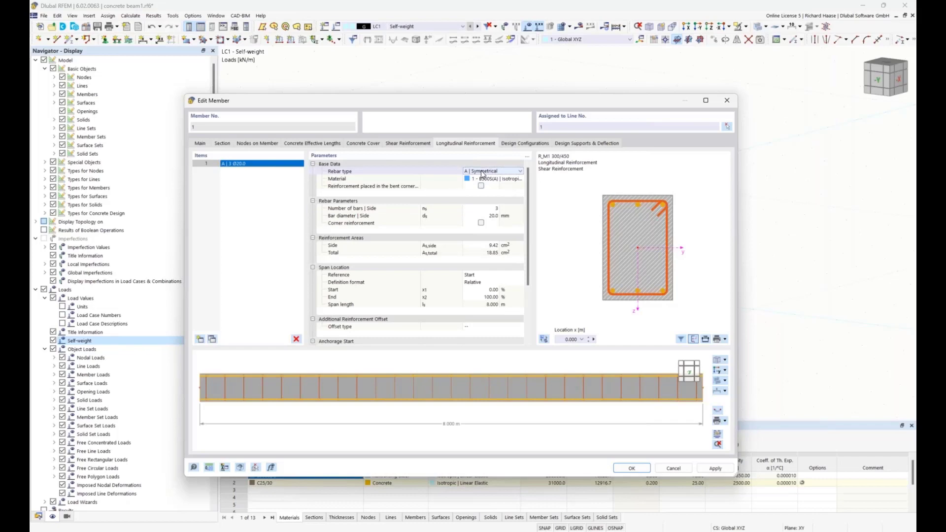
{"action": "left_click", "coordinate": [475, 172]}
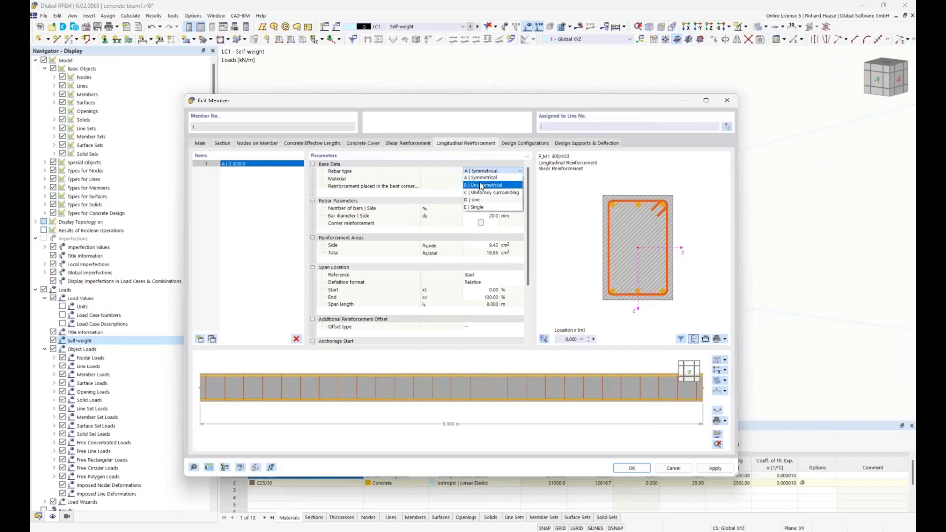
{"action": "left_click", "coordinate": [481, 186]}
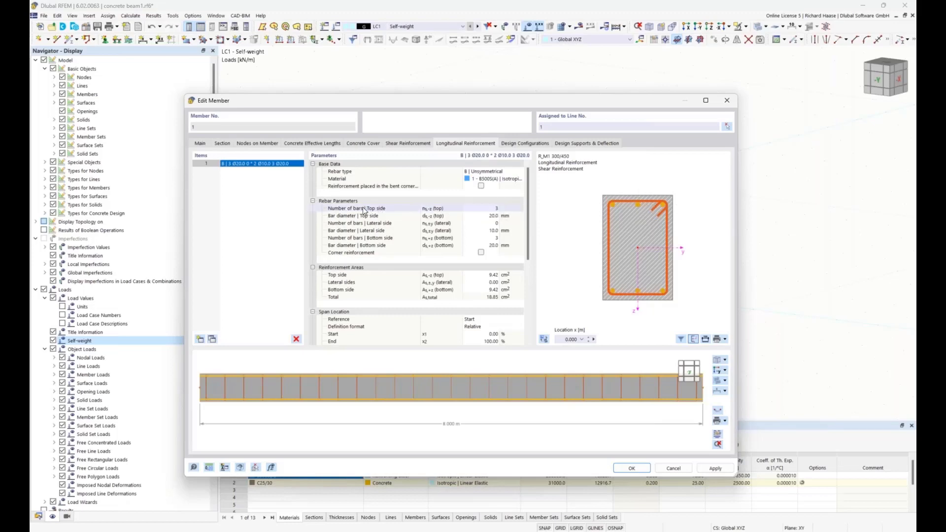
{"action": "left_click", "coordinate": [488, 216]}
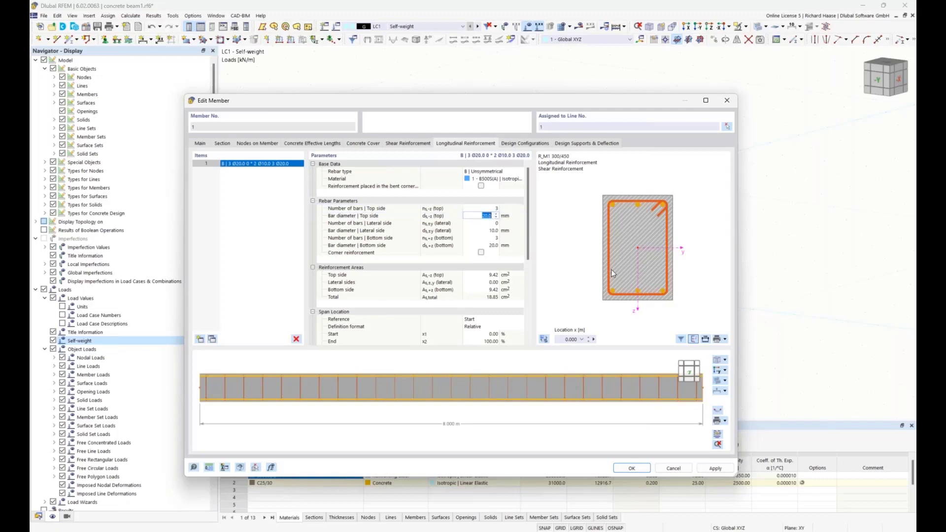
{"action": "type", "text": "16"}
{"action": "left_click", "coordinate": [496, 246]}
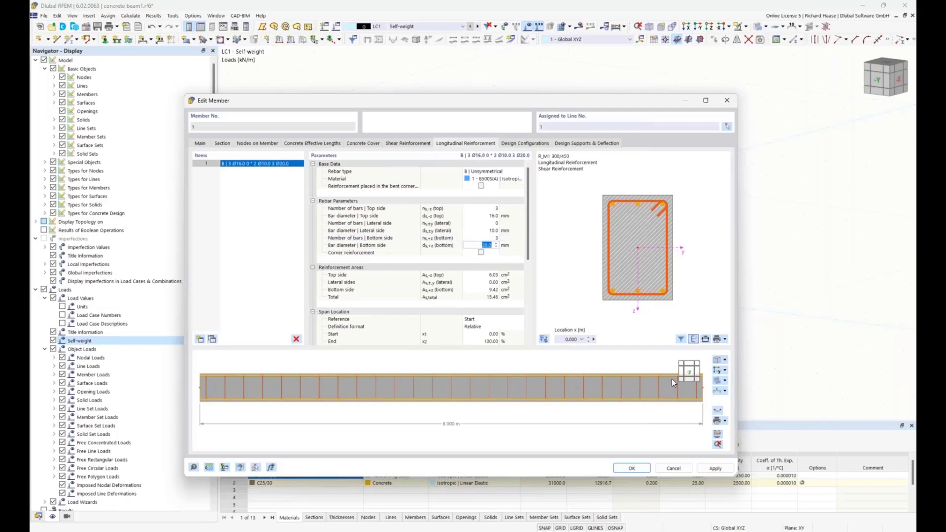
{"action": "left_click", "coordinate": [628, 469]}
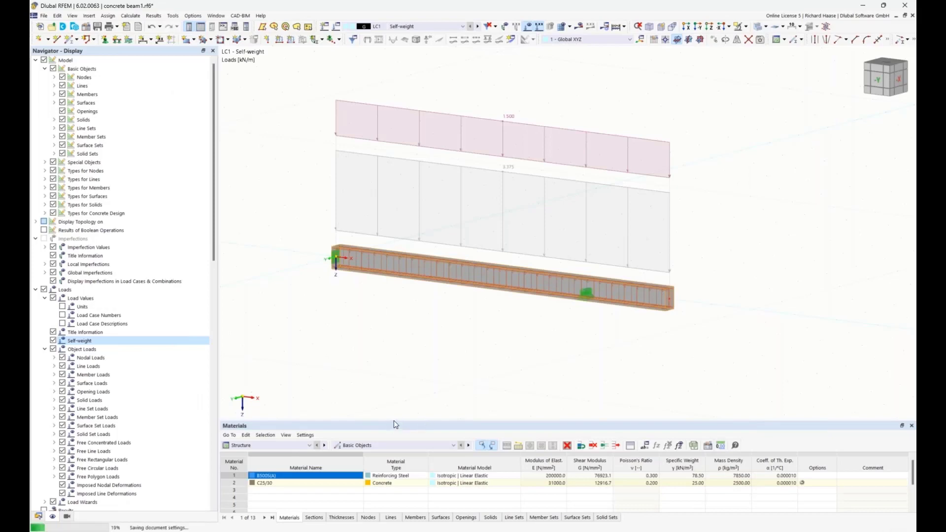
Step: Enlarge the table area, display the Concrete Design input data, and review the design situations and objects to design
{"action": "left_click_drag", "start_coordinate": [395, 388], "coordinate": [395, 385]}
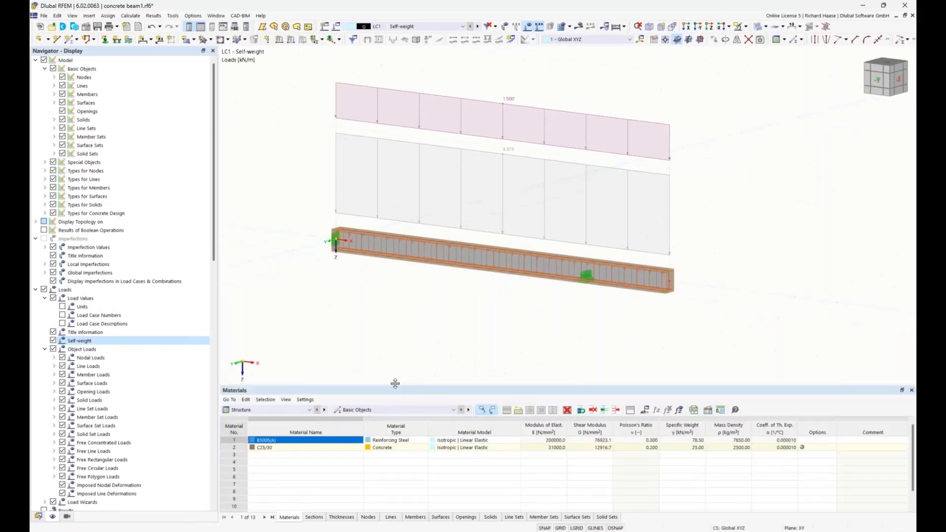
{"action": "left_click", "coordinate": [296, 410]}
{"action": "left_click", "coordinate": [250, 457]}
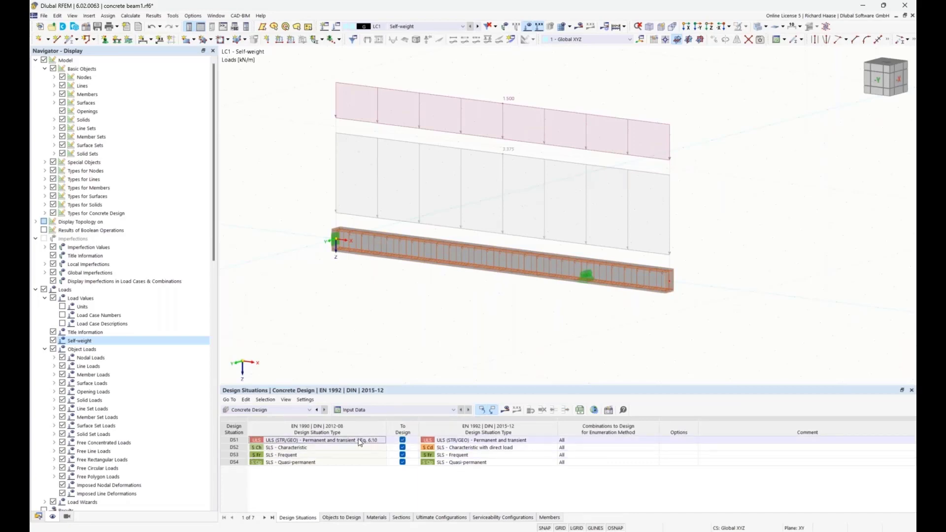
{"action": "left_click", "coordinate": [278, 448]}
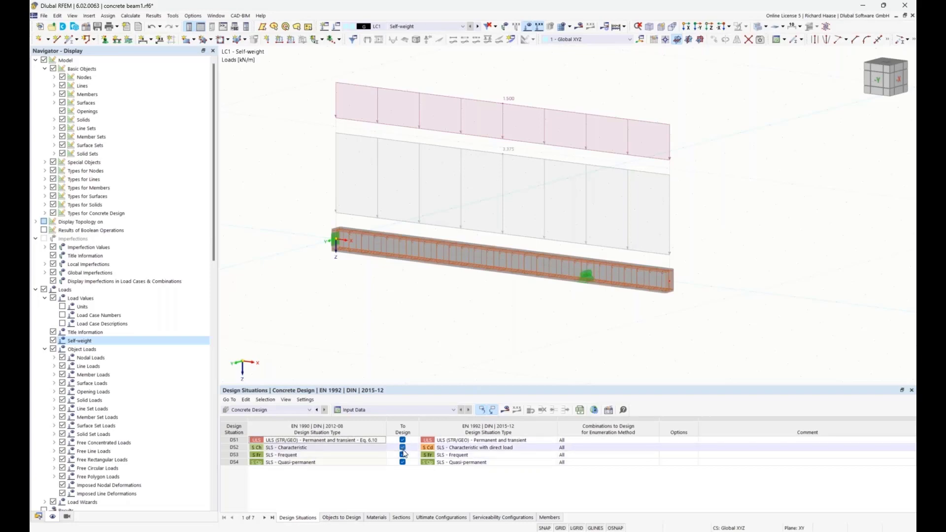
{"action": "left_click", "coordinate": [341, 519]}
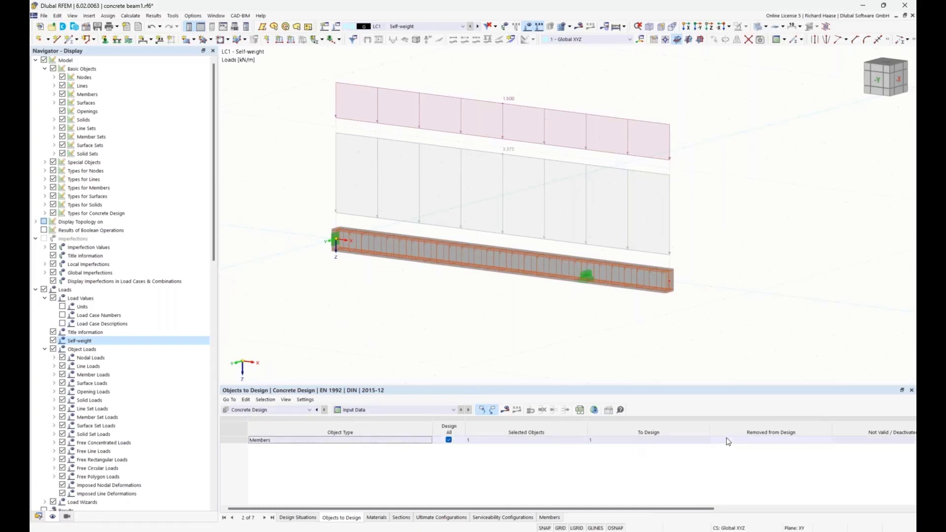
{"action": "left_click", "coordinate": [296, 518]}
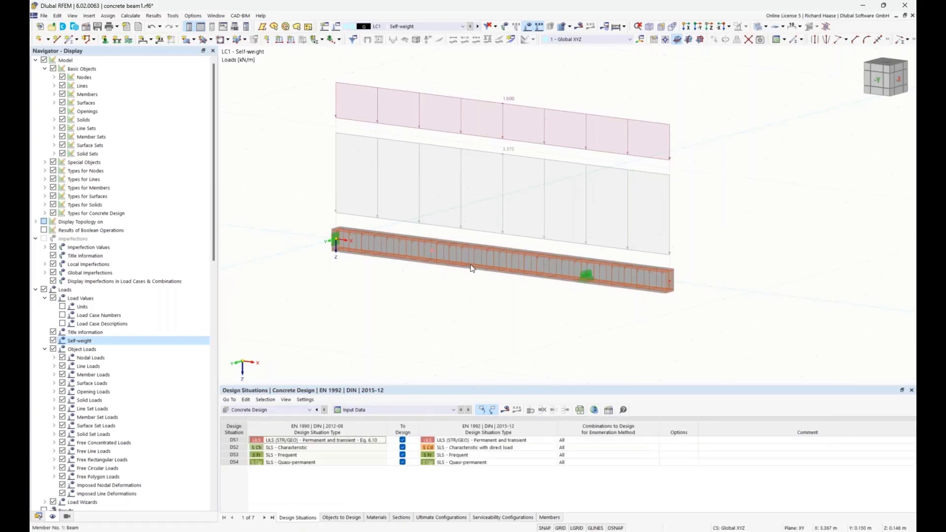
Step: Reopen member 1, check its design configurations, and examine the member design parameters of the default ultimate configuration
{"action": "double_click", "coordinate": [498, 253]}
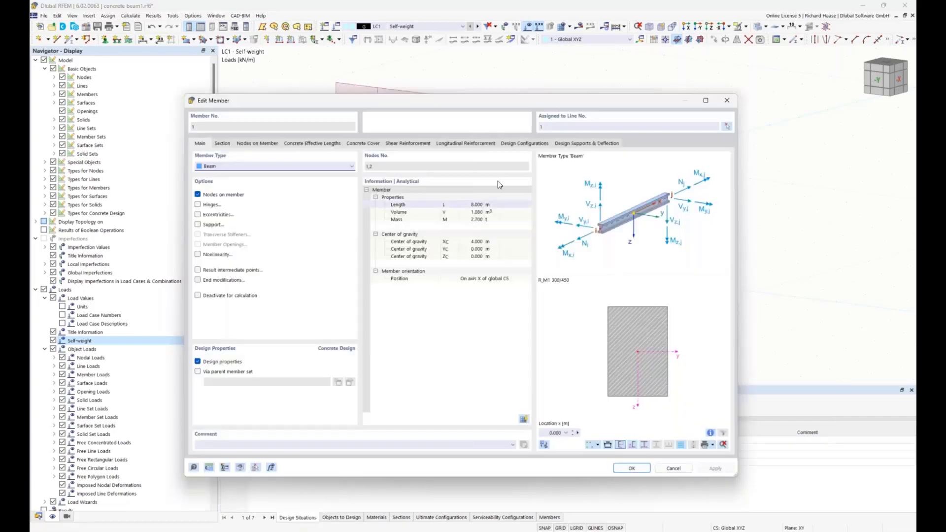
{"action": "left_click", "coordinate": [463, 143]}
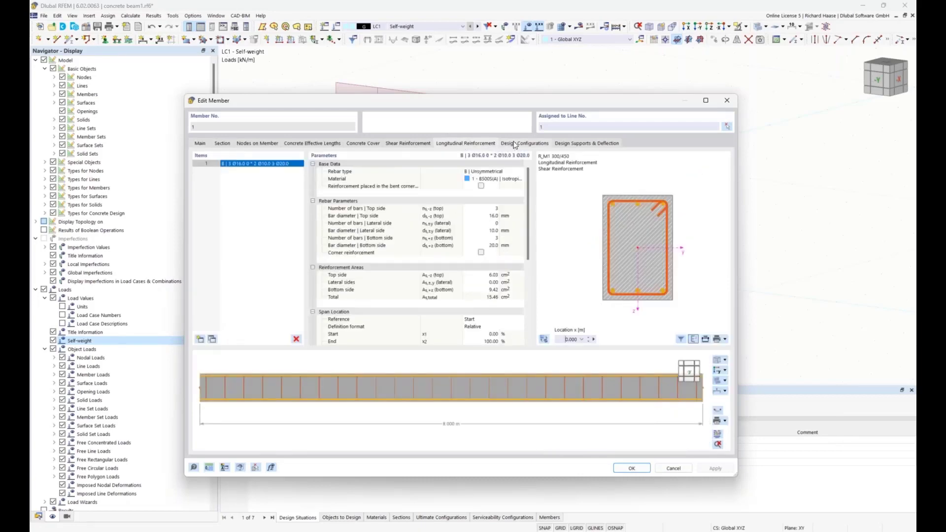
{"action": "left_click", "coordinate": [514, 144]}
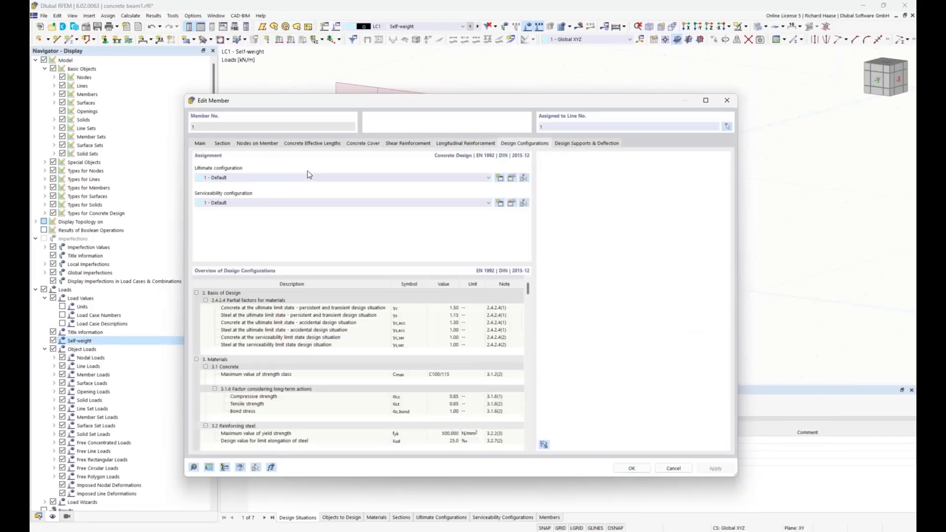
{"action": "left_click_drag", "start_coordinate": [453, 102], "coordinate": [490, 118]}
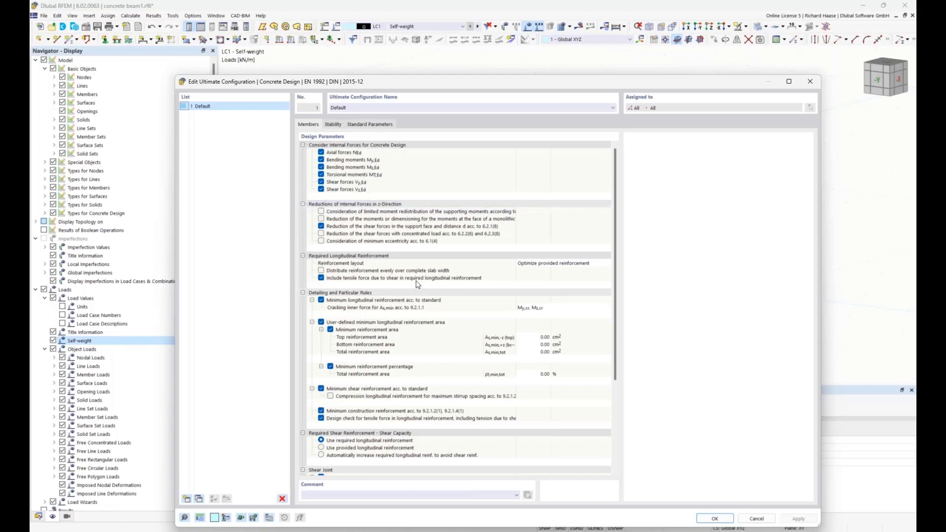
{"action": "scroll", "coordinate": [340, 364], "scroll_direction": "down", "scroll_amount": 1}
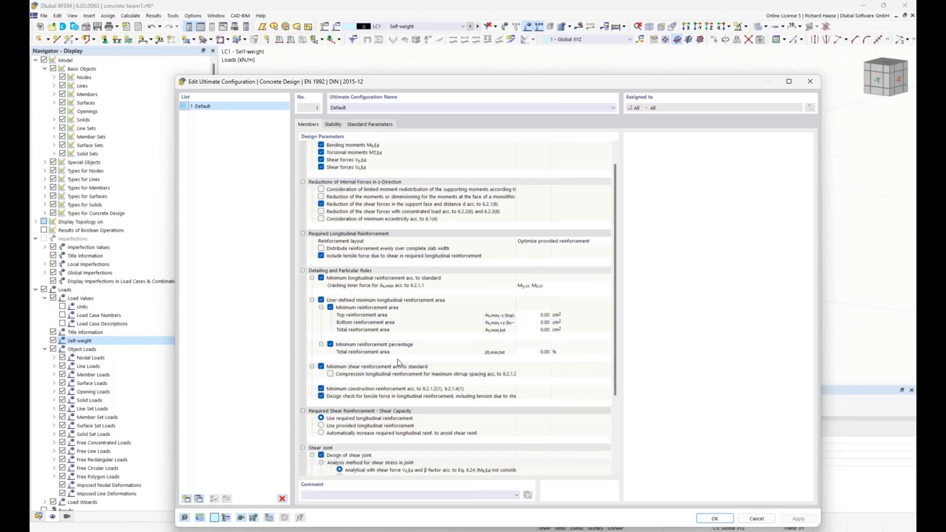
{"action": "scroll", "coordinate": [330, 384], "scroll_direction": "down", "scroll_amount": 3}
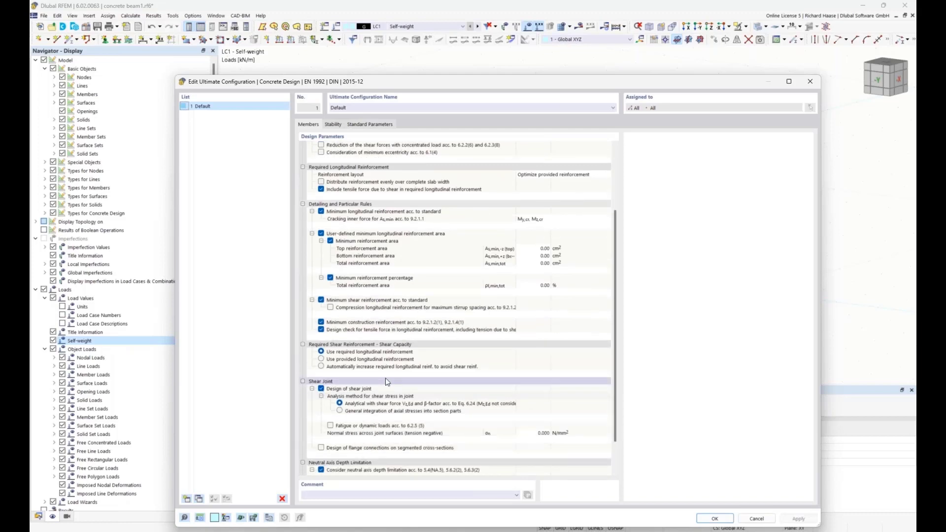
{"action": "scroll", "coordinate": [391, 378], "scroll_direction": "down", "scroll_amount": 2}
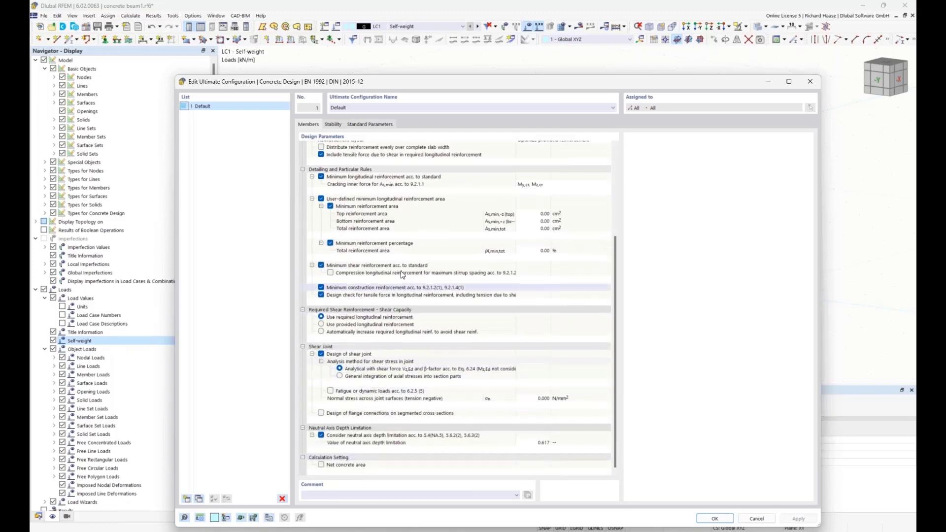
{"action": "scroll", "coordinate": [384, 271], "scroll_direction": "up", "scroll_amount": 5}
{"action": "scroll", "coordinate": [384, 271], "scroll_direction": "up", "scroll_amount": 1}
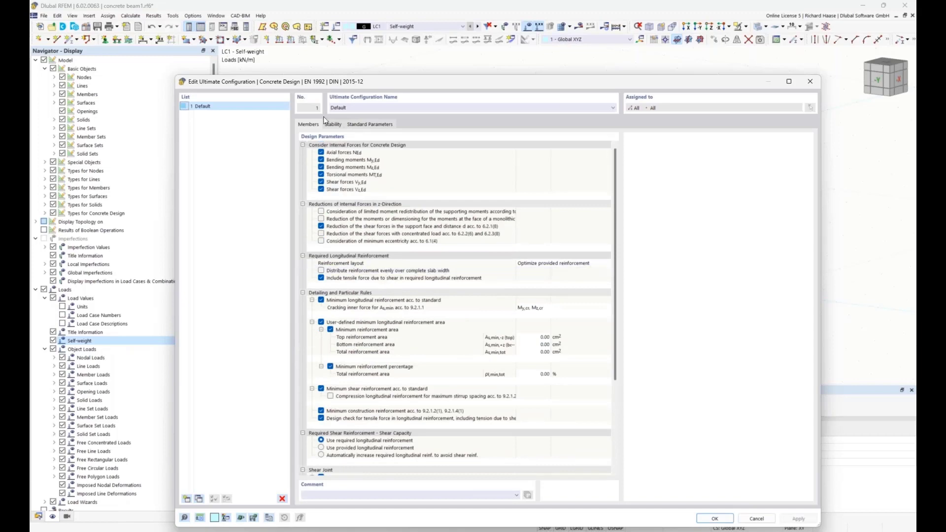
Step: Examine the stability design parameters of the default ultimate configuration and close the configuration
{"action": "left_click", "coordinate": [333, 124]}
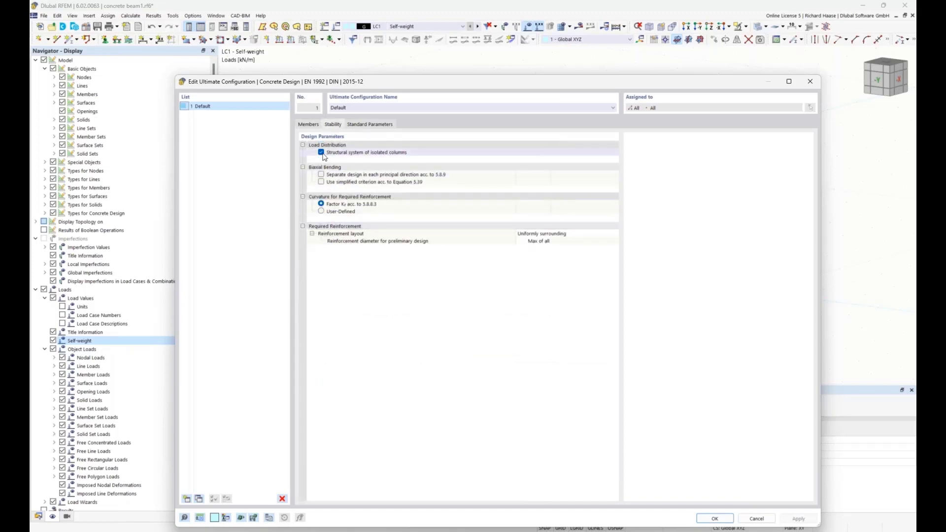
{"action": "left_click", "coordinate": [311, 126]}
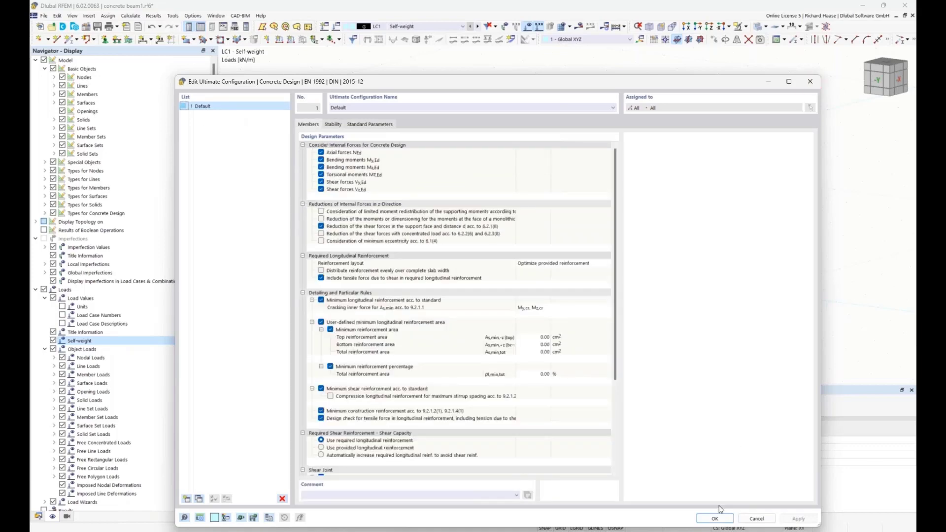
{"action": "left_click", "coordinate": [715, 519]}
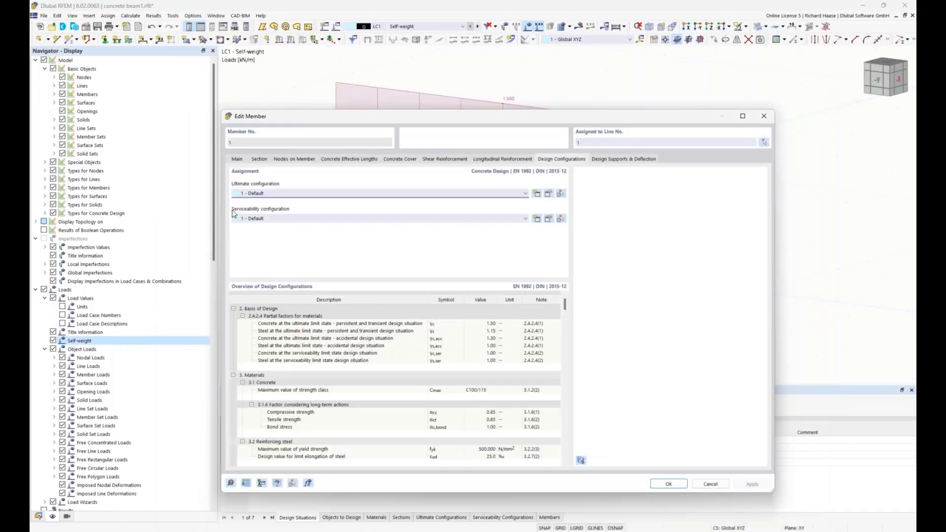
Step: Examine the stress, crack and deflection analysis parameters of the default serviceability configuration, and close it without changes
{"action": "left_click", "coordinate": [550, 219]}
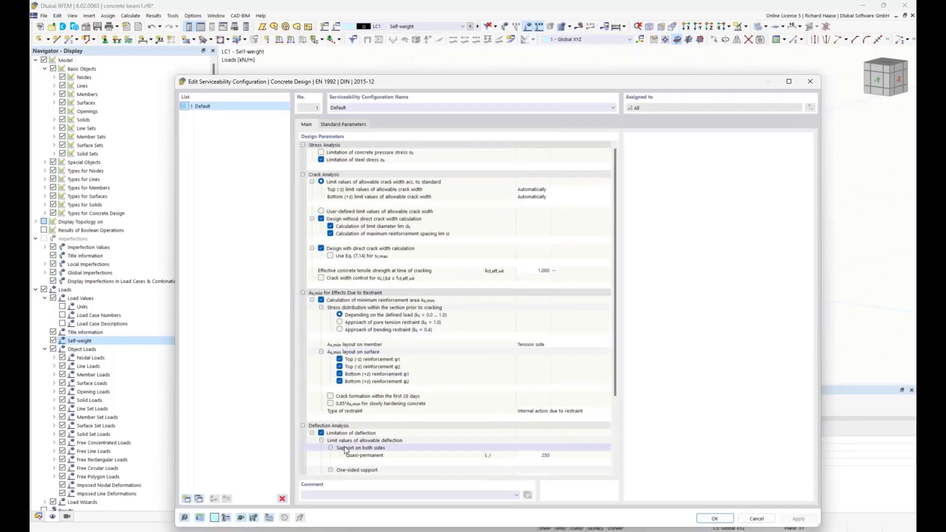
{"action": "scroll", "coordinate": [345, 450], "scroll_direction": "down", "scroll_amount": 5}
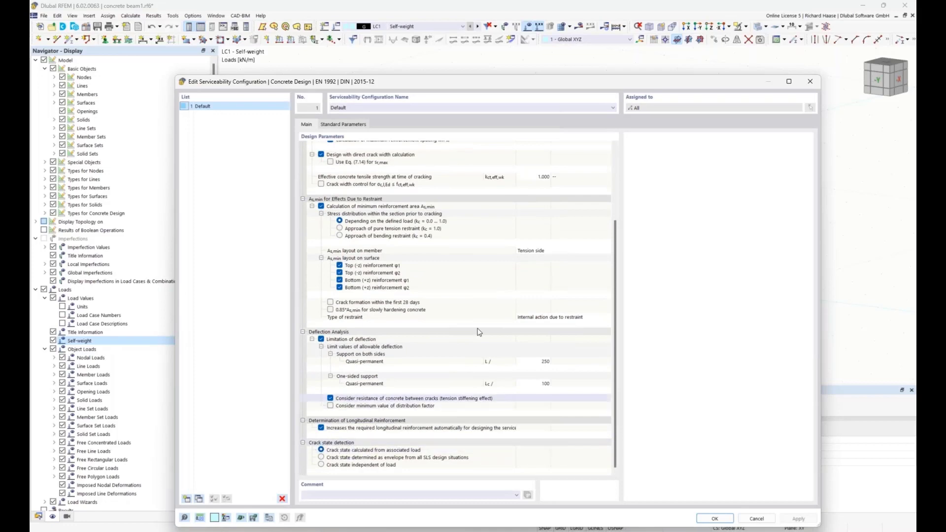
{"action": "scroll", "coordinate": [485, 310], "scroll_direction": "up", "scroll_amount": 5}
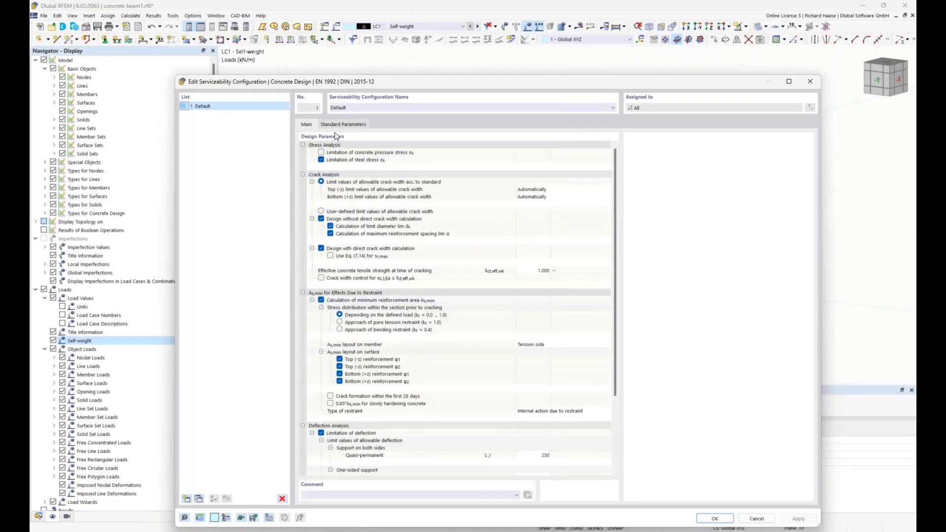
{"action": "left_click", "coordinate": [814, 84]}
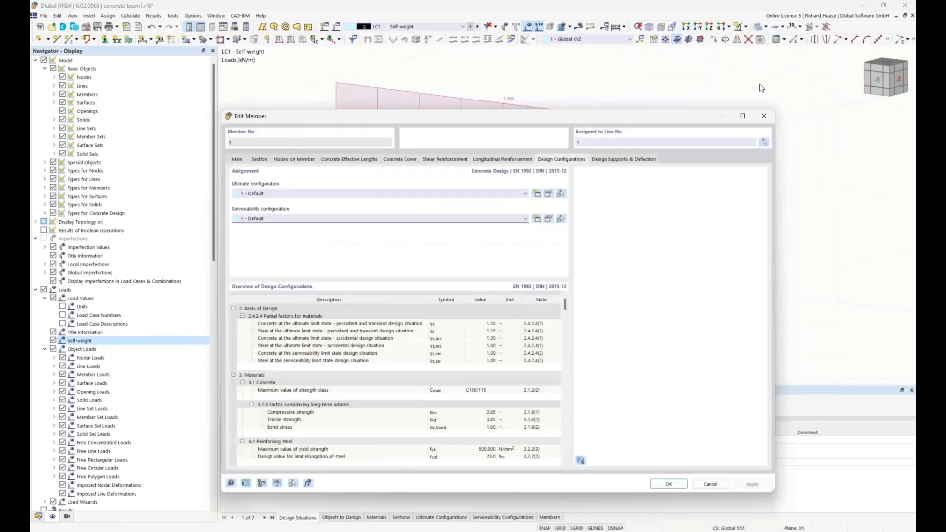
Step: Create a concrete design support at the member start with monolithic connection, without inner support, and inactive for deflection design in the y-axis
{"action": "left_click", "coordinate": [620, 160]}
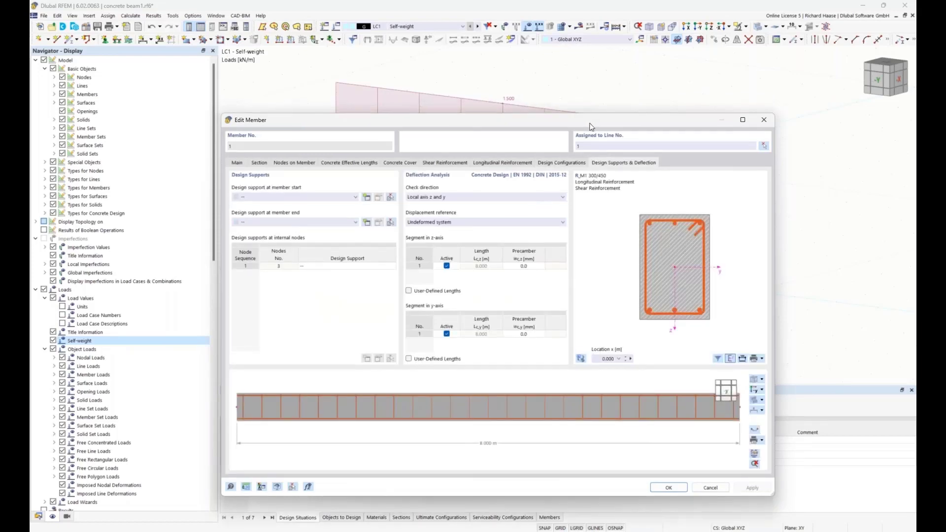
{"action": "left_click_drag", "start_coordinate": [589, 122], "coordinate": [687, 218]}
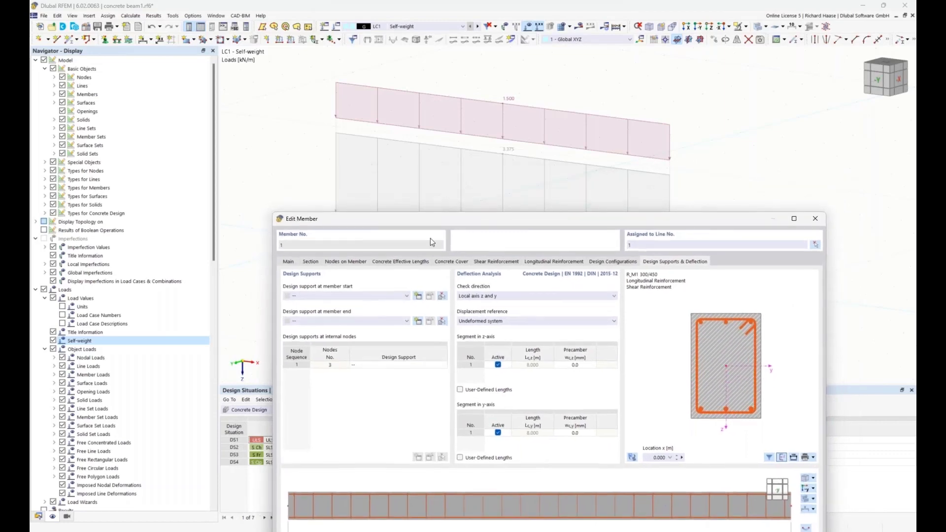
{"action": "left_click_drag", "start_coordinate": [427, 219], "coordinate": [446, 289]}
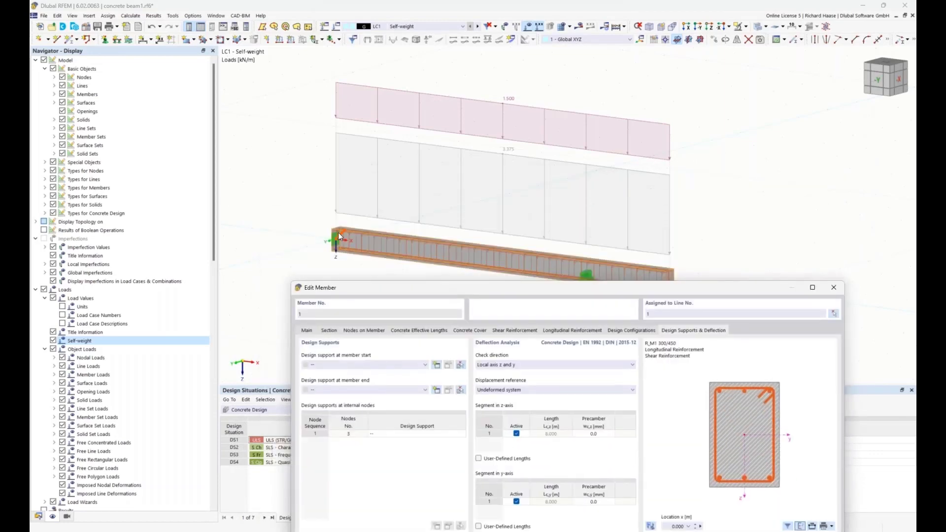
{"action": "left_click", "coordinate": [437, 365]}
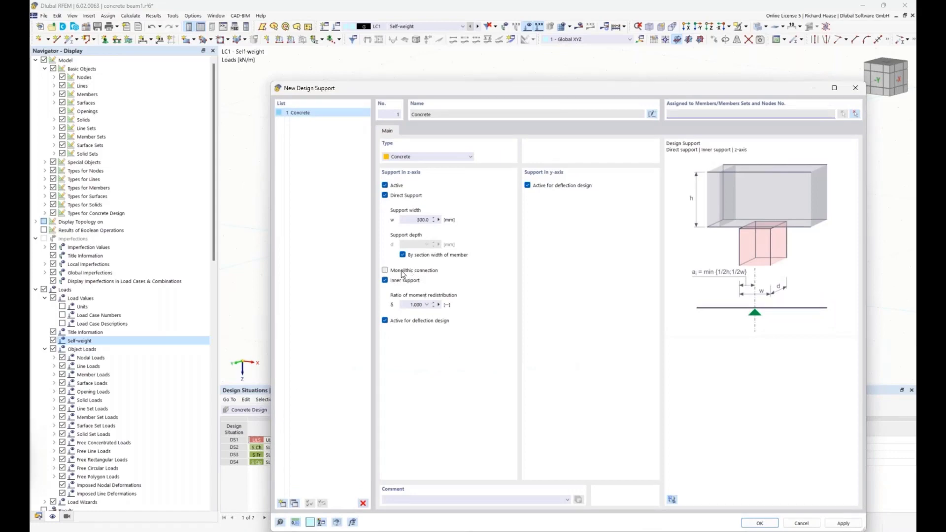
{"action": "left_click", "coordinate": [403, 271]}
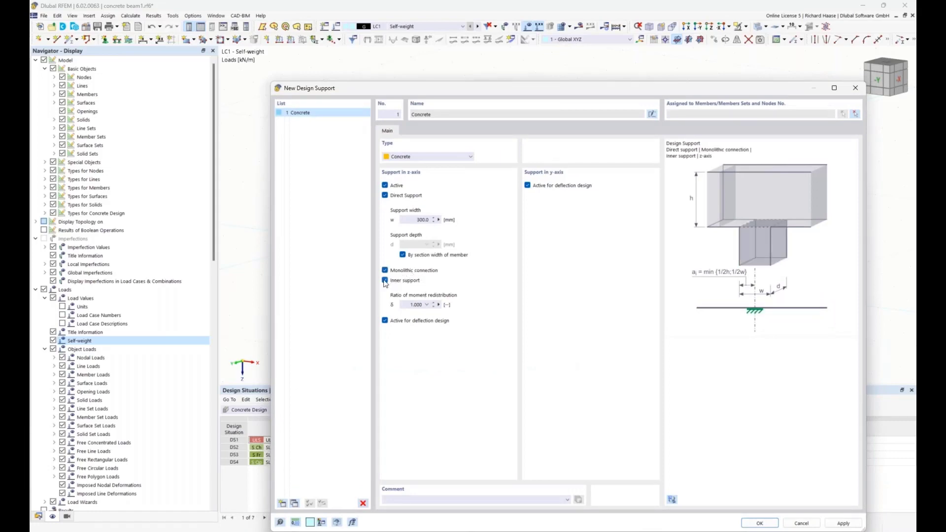
{"action": "left_click", "coordinate": [384, 281]}
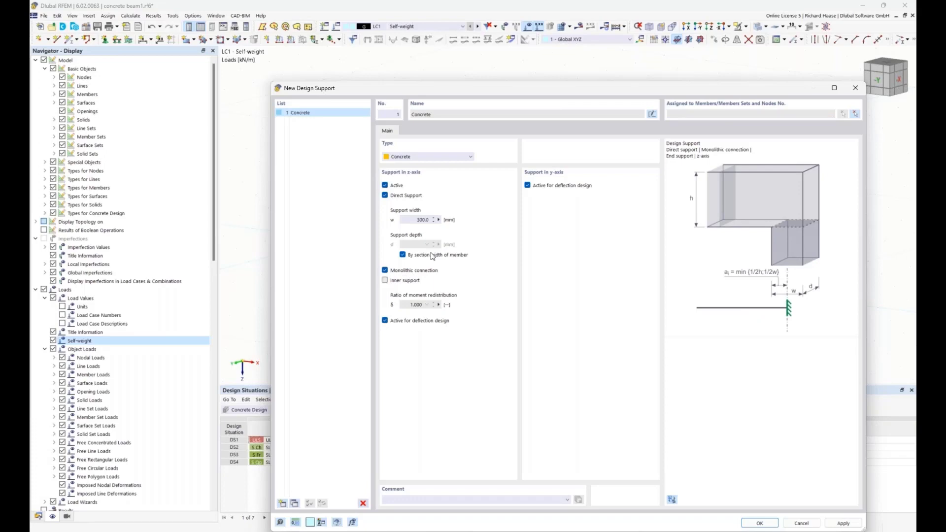
{"action": "left_click", "coordinate": [528, 185]}
{"action": "left_click_drag", "start_coordinate": [531, 89], "coordinate": [514, 56]}
{"action": "left_click", "coordinate": [743, 489]}
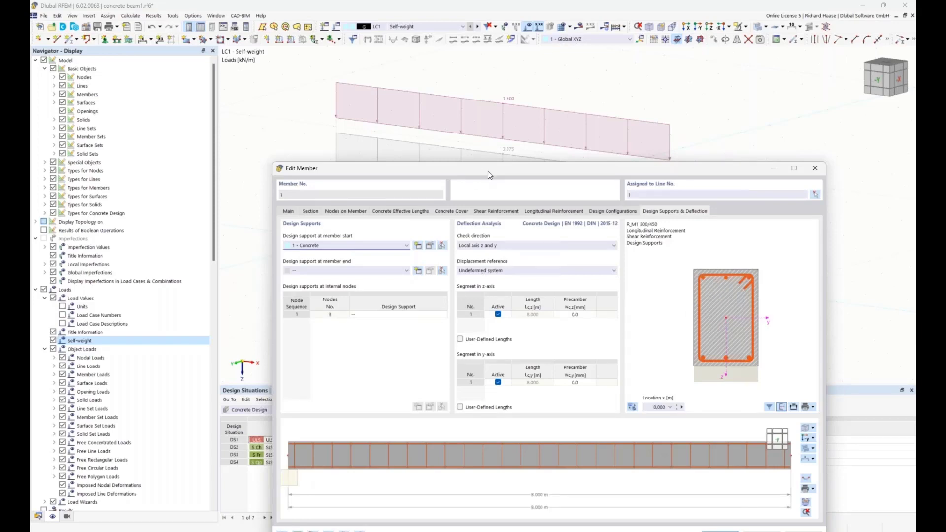
Step: Assign a new concrete design support, inactive for deflection design in the y-axis, to internal node 3 and save the member
{"action": "left_click_drag", "start_coordinate": [487, 174], "coordinate": [504, 306]}
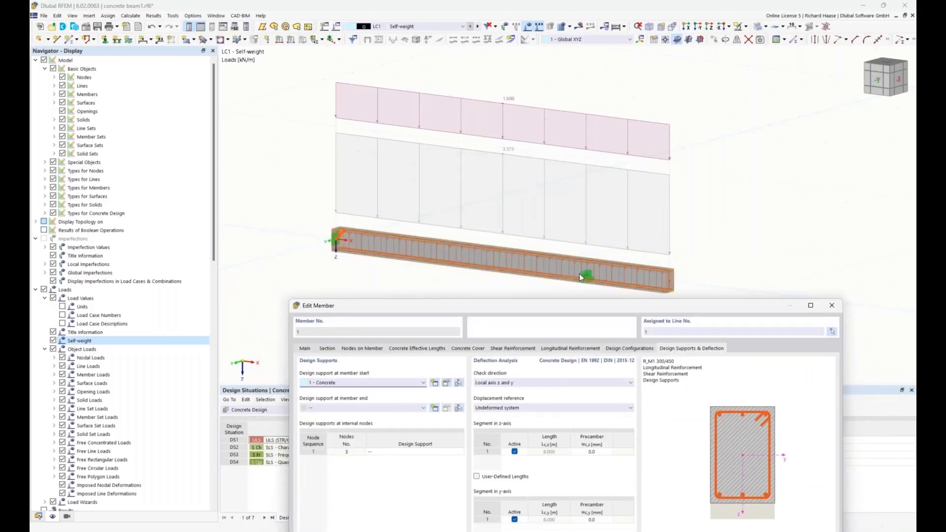
{"action": "left_click_drag", "start_coordinate": [577, 307], "coordinate": [578, 295]}
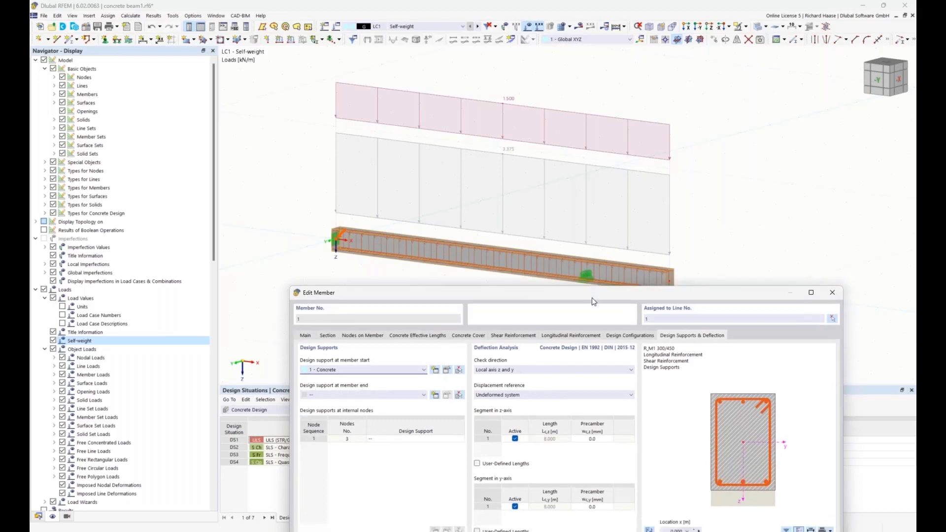
{"action": "left_click_drag", "start_coordinate": [592, 298], "coordinate": [601, 335]}
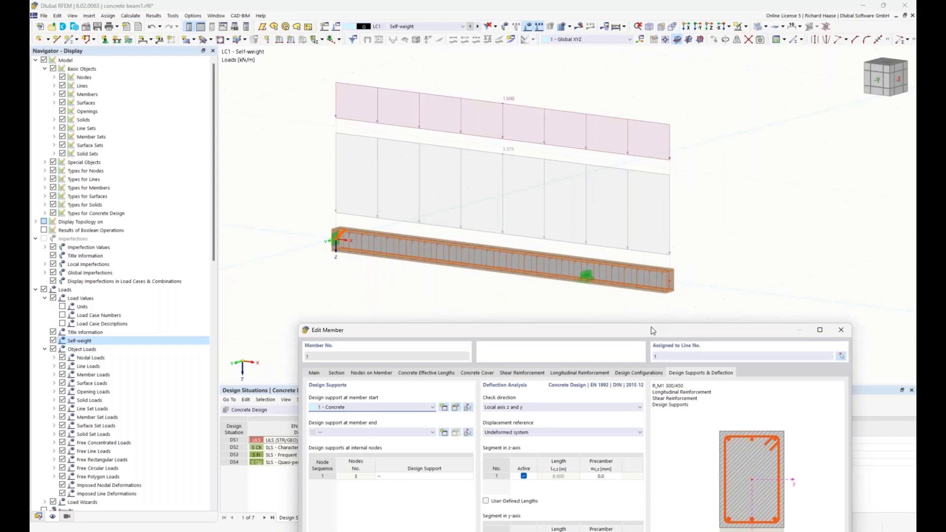
{"action": "left_click_drag", "start_coordinate": [652, 327], "coordinate": [623, 171]}
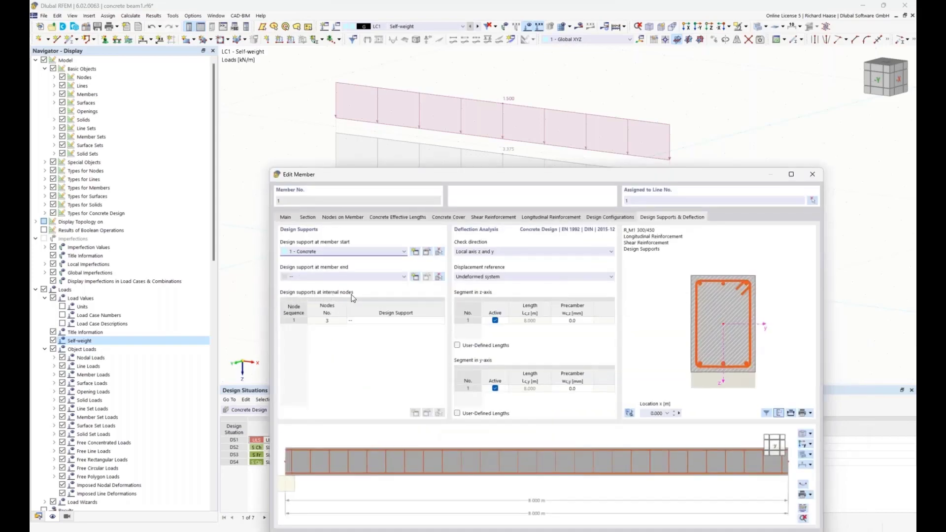
{"action": "left_click", "coordinate": [362, 320]}
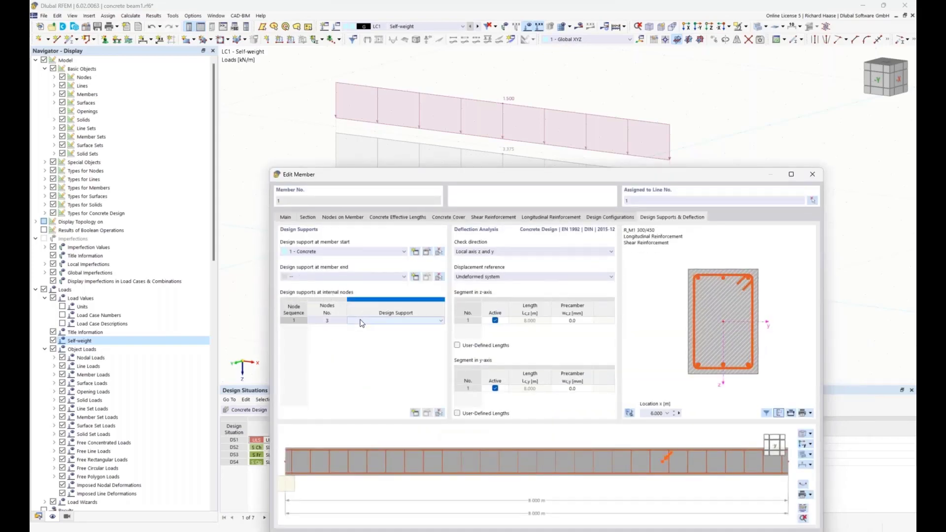
{"action": "left_click", "coordinate": [370, 321]}
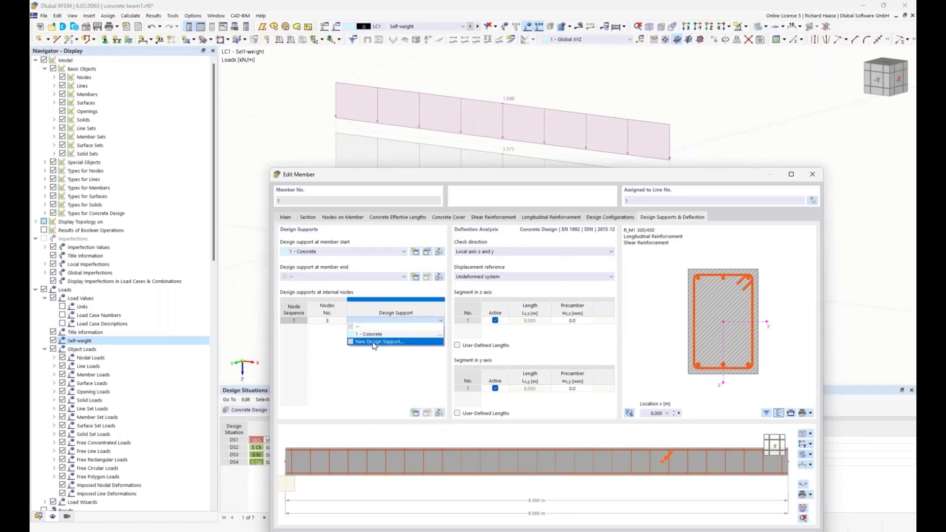
{"action": "left_click", "coordinate": [372, 343]}
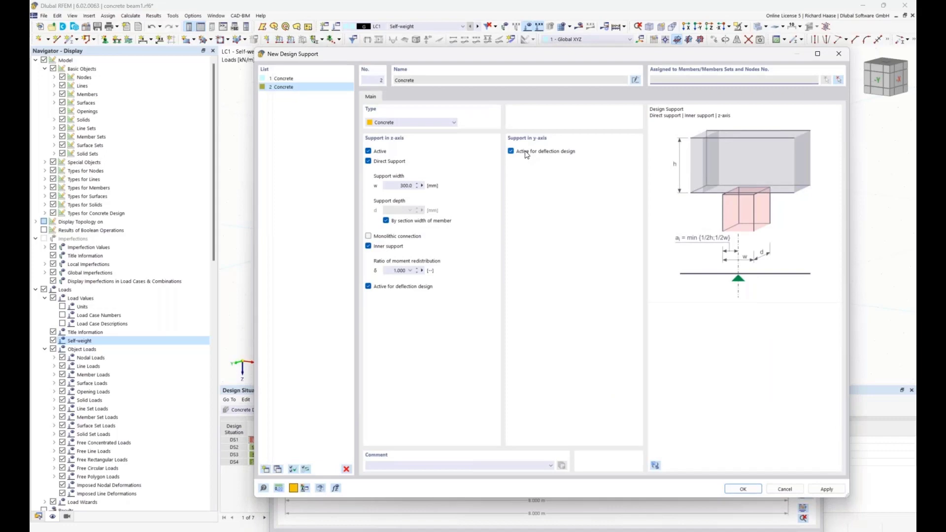
{"action": "left_click", "coordinate": [526, 152]}
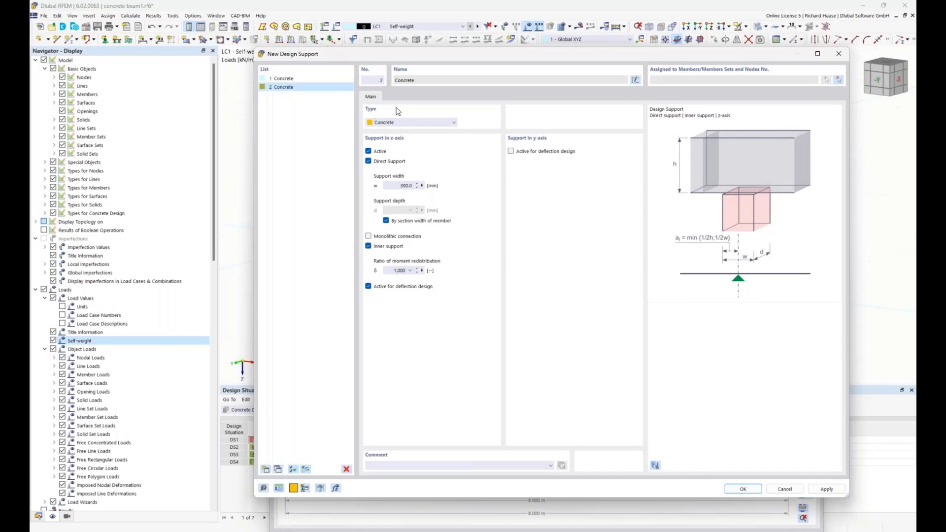
{"action": "left_click", "coordinate": [750, 490]}
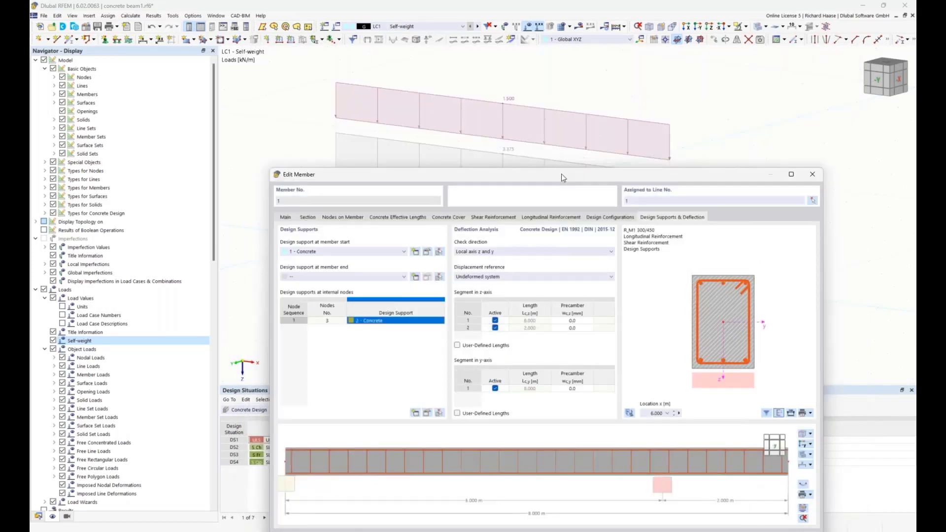
{"action": "left_click_drag", "start_coordinate": [561, 170], "coordinate": [540, 82]}
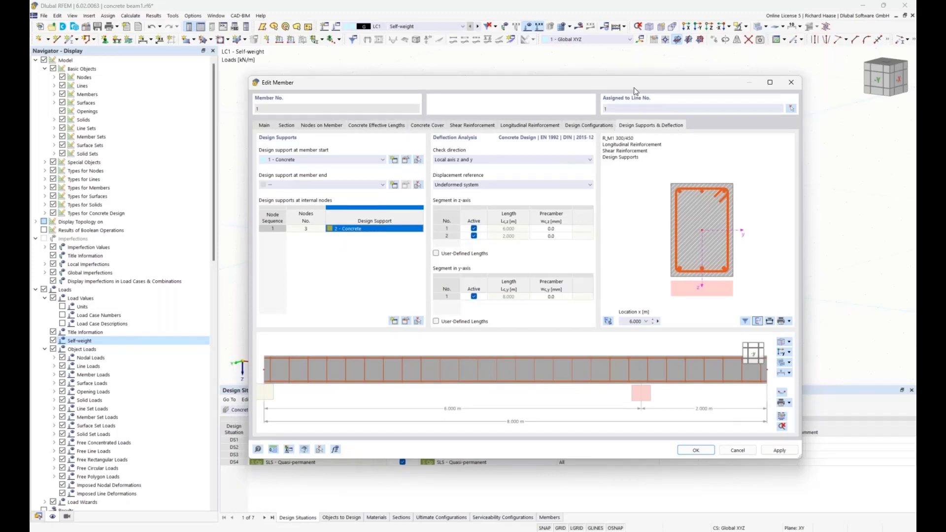
{"action": "left_click_drag", "start_coordinate": [632, 82], "coordinate": [624, 82]}
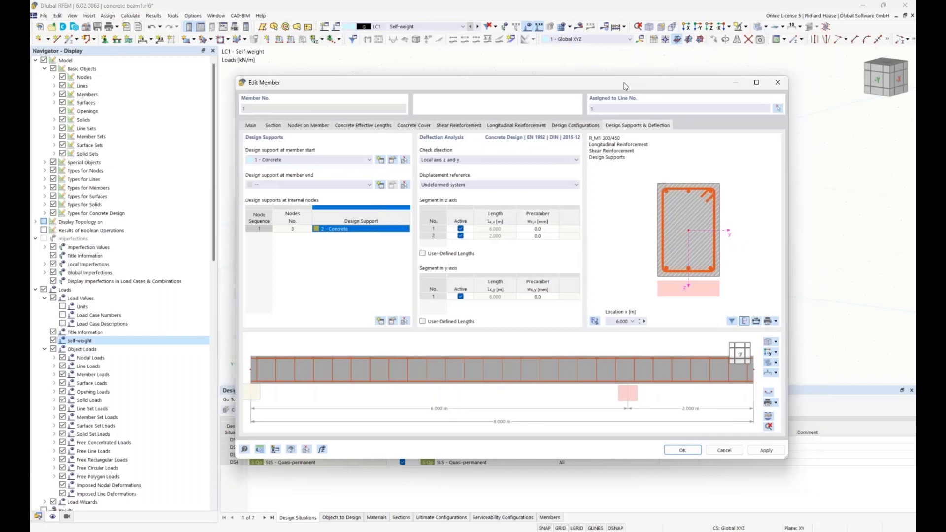
{"action": "left_click", "coordinate": [685, 449]}
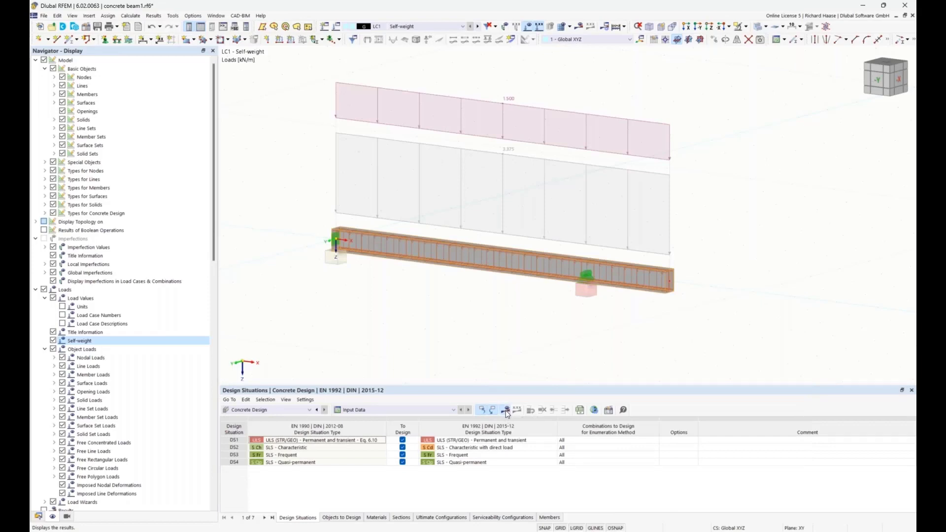
Step: Calculate and display the Concrete Design results, and hide the loads in the model view
{"action": "left_click", "coordinate": [506, 410]}
{"action": "left_click", "coordinate": [512, 310]}
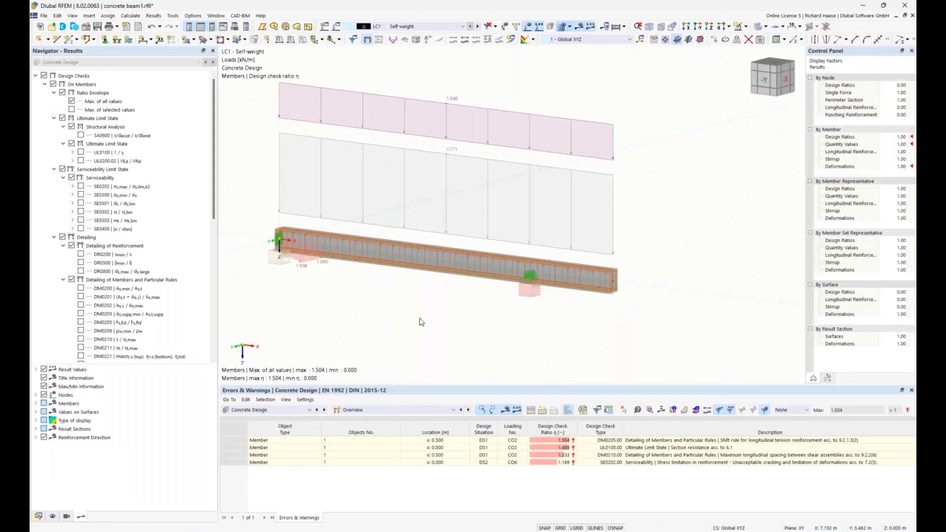
{"action": "middle_click_drag", "start_coordinate": [380, 286], "coordinate": [450, 293], "text": "ctrl"}
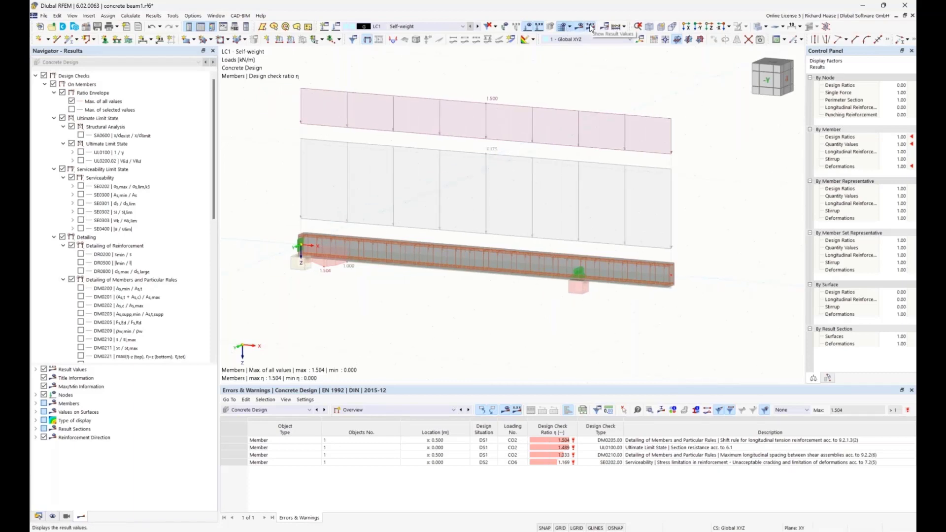
{"action": "left_click", "coordinate": [528, 28]}
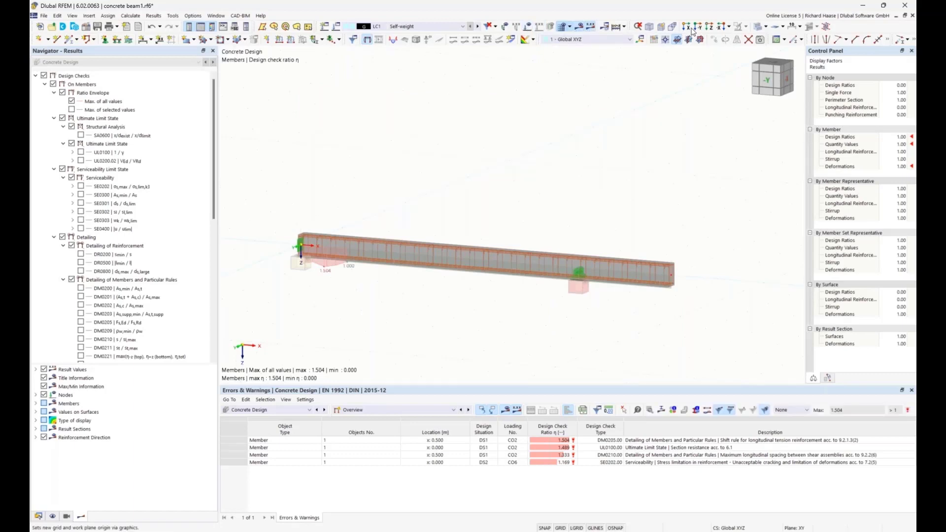
Step: Display the model in wireframe mode and inspect the reinforcement cage along the beam
{"action": "left_click", "coordinate": [757, 28]}
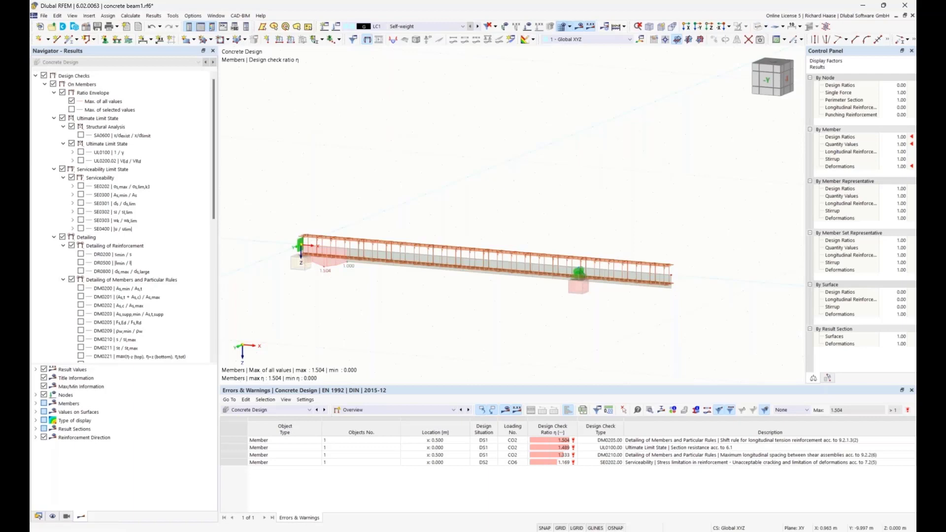
{"action": "middle_click_drag", "start_coordinate": [549, 167], "coordinate": [538, 176], "text": "ctrl"}
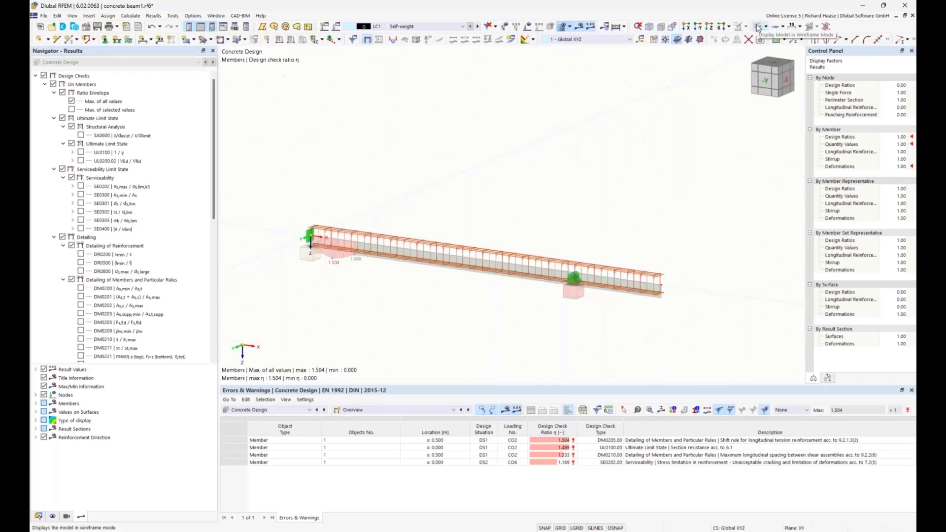
{"action": "scroll", "coordinate": [465, 248], "scroll_direction": "up", "scroll_amount": 4}
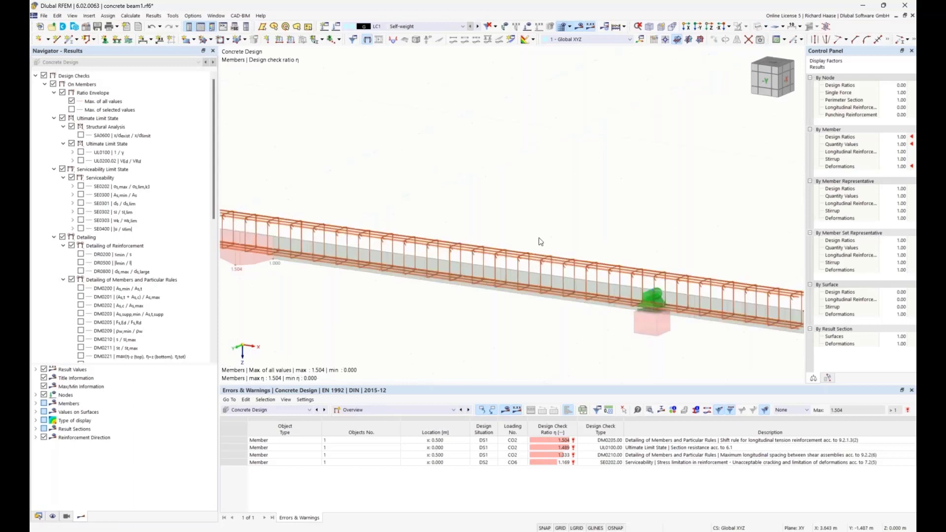
{"action": "middle_click_drag", "start_coordinate": [536, 238], "coordinate": [476, 206], "text": "ctrl"}
{"action": "scroll", "coordinate": [148, 271], "scroll_direction": "down", "scroll_amount": 3}
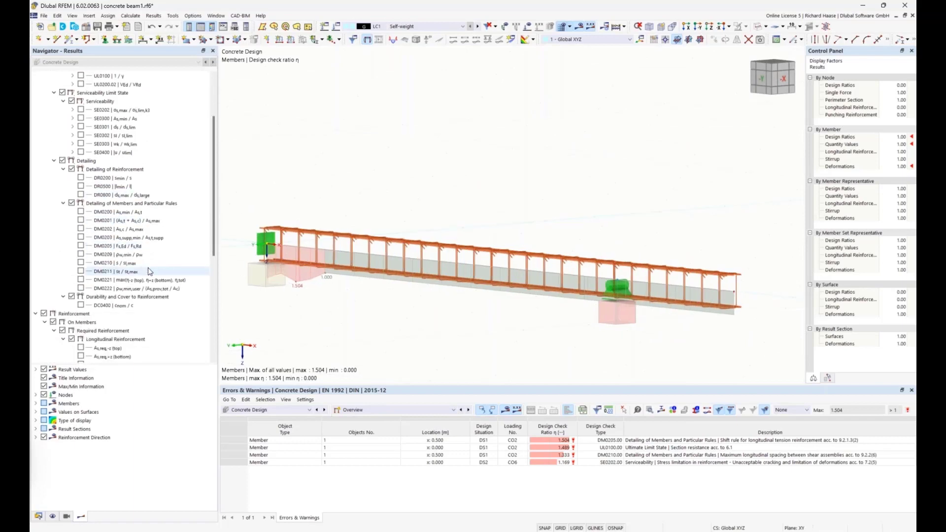
Step: Hide the longitudinal reinforcement, the stirrups and all types for concrete design in the model display
{"action": "left_click", "coordinate": [53, 517]}
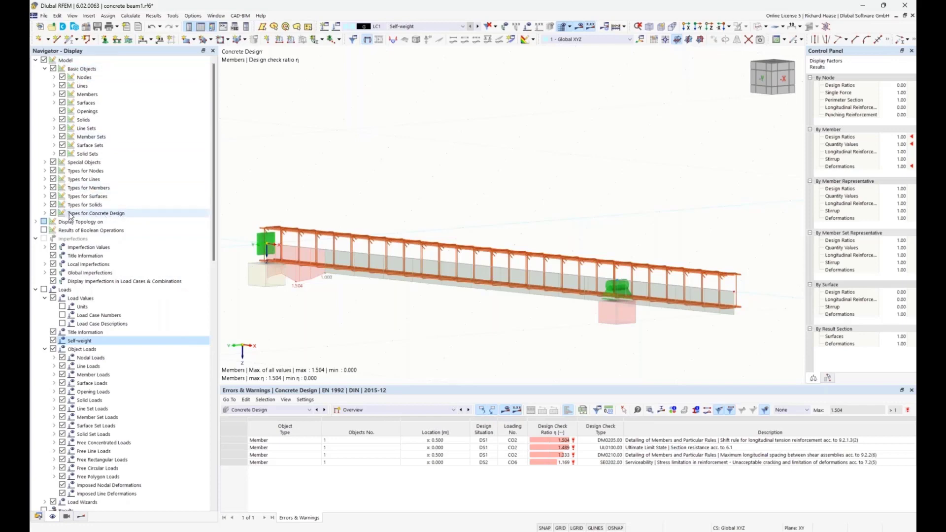
{"action": "left_click", "coordinate": [45, 213]}
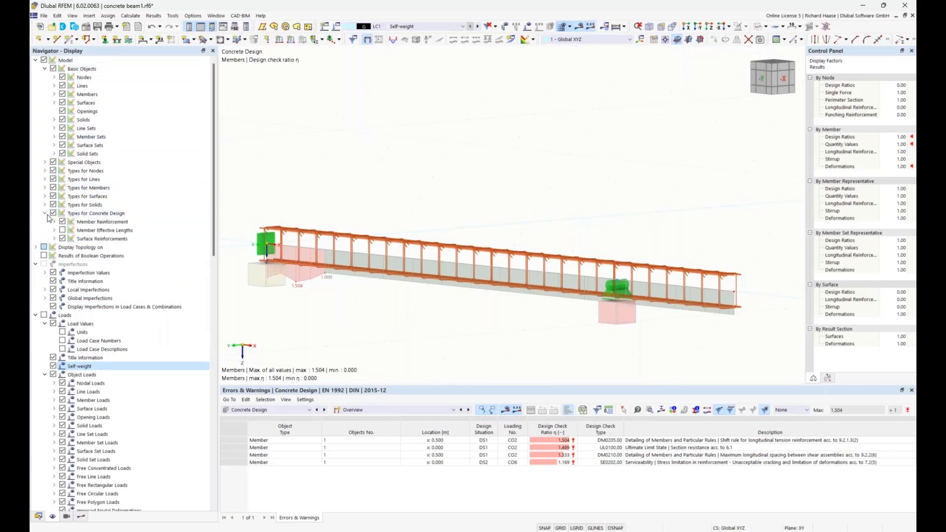
{"action": "left_click", "coordinate": [54, 222]}
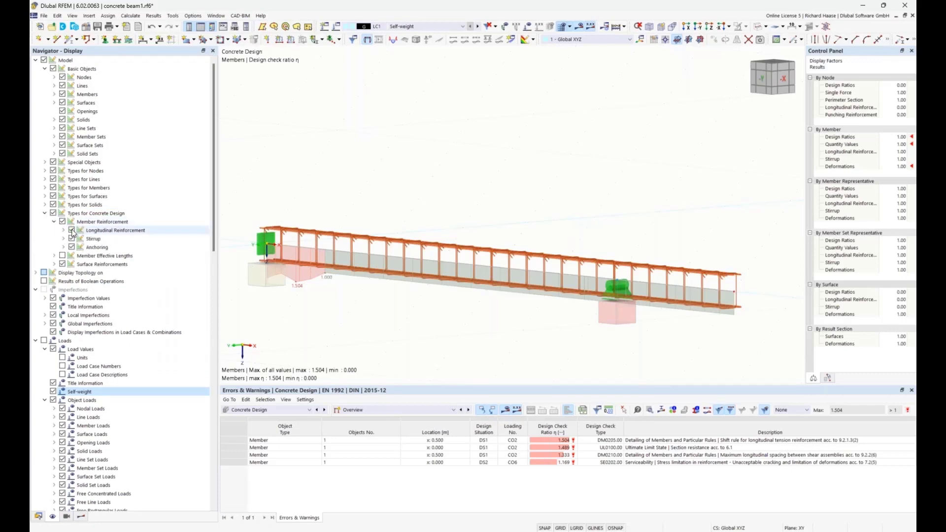
{"action": "left_click", "coordinate": [71, 231]}
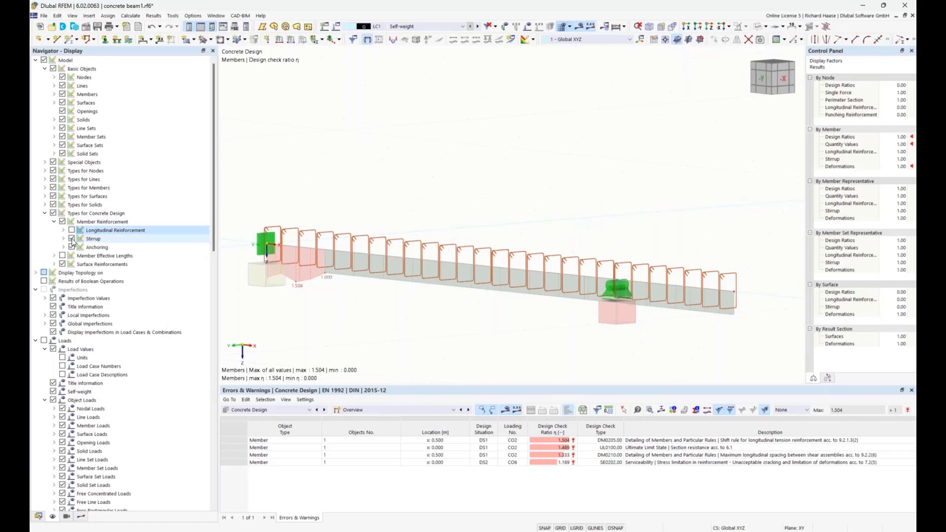
{"action": "left_click", "coordinate": [71, 239]}
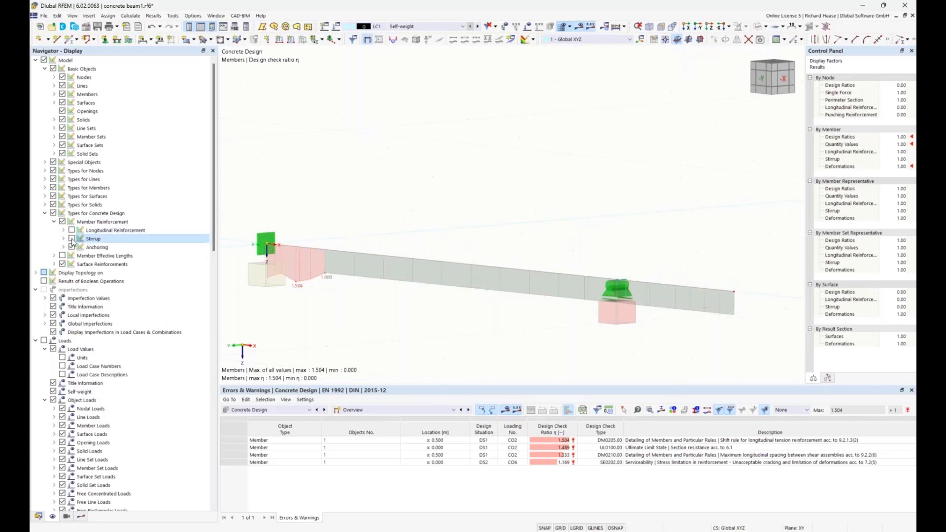
{"action": "left_click", "coordinate": [53, 215]}
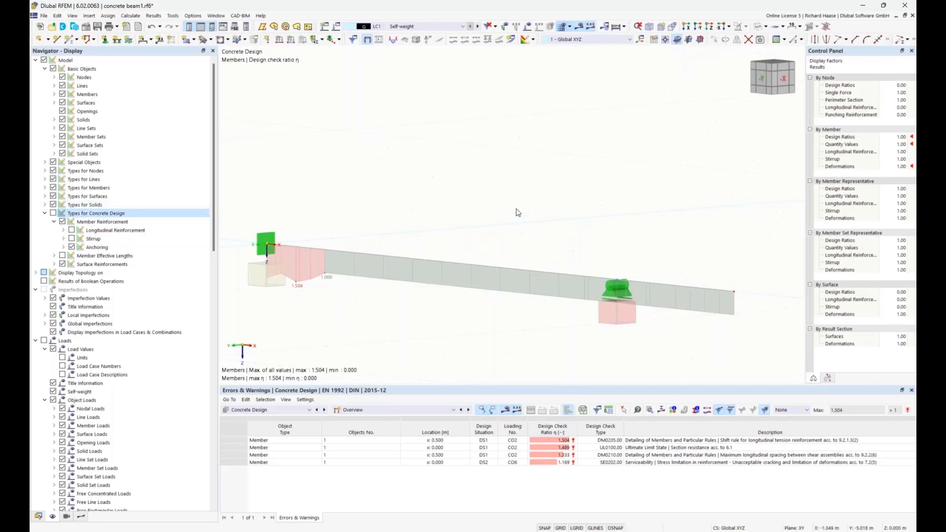
{"action": "scroll", "coordinate": [537, 213], "scroll_direction": "up", "scroll_amount": 1}
{"action": "mouse_move", "coordinate": [536, 213]}
{"action": "middle_mouse_down", "text": "ctrl"}
{"action": "mouse_move", "coordinate": [502, 212]}
{"action": "mouse_move", "coordinate": [534, 212]}
{"action": "middle_mouse_up", "text": "ctrl"}
{"action": "scroll", "coordinate": [511, 214], "scroll_direction": "down", "scroll_amount": 1}
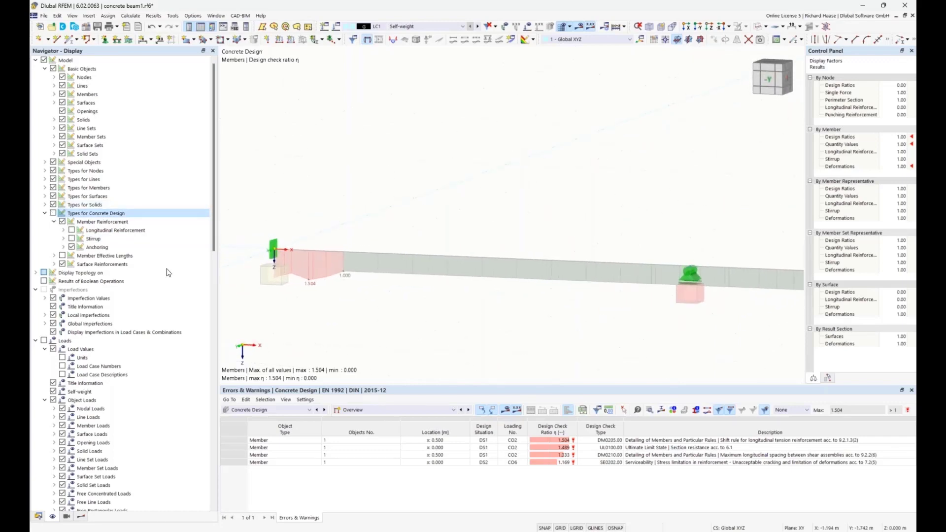
Step: Uncheck all design check results of the concrete design and collapse the Design Checks branch
{"action": "left_click", "coordinate": [81, 516]}
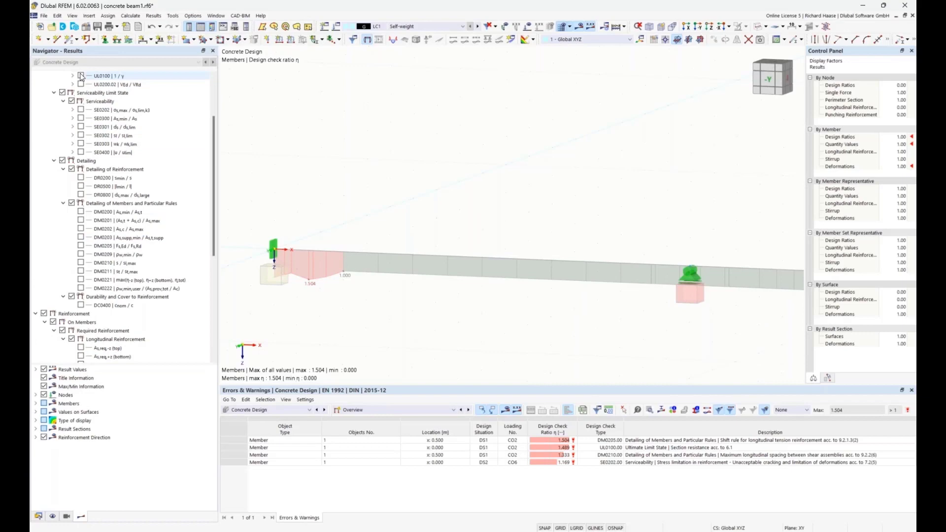
{"action": "scroll", "coordinate": [81, 76], "scroll_direction": "up", "scroll_amount": 3}
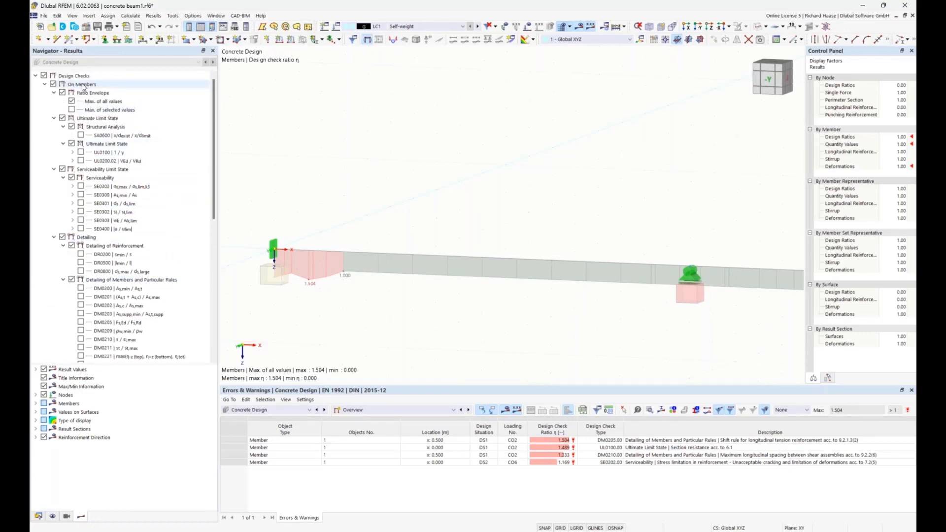
{"action": "right_click", "coordinate": [84, 76]}
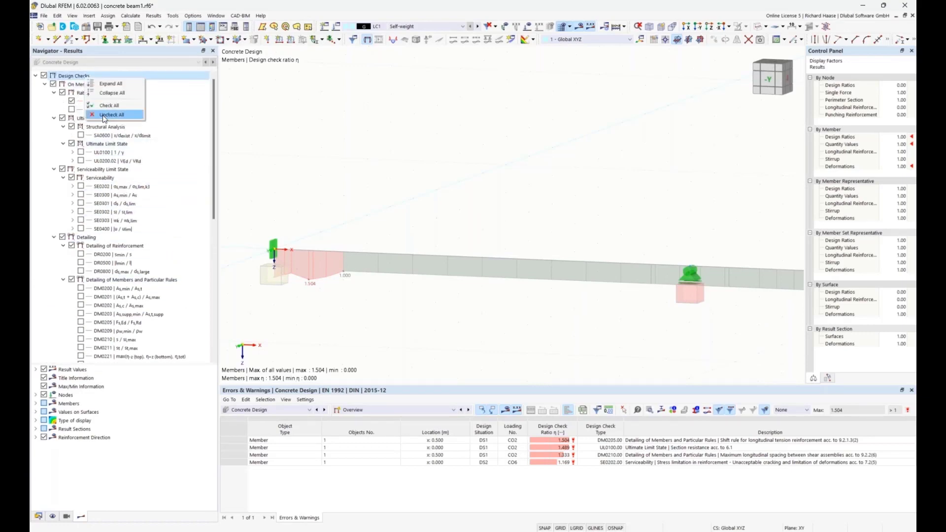
{"action": "left_click", "coordinate": [104, 115]}
{"action": "right_click", "coordinate": [83, 76]}
{"action": "left_click", "coordinate": [105, 94]}
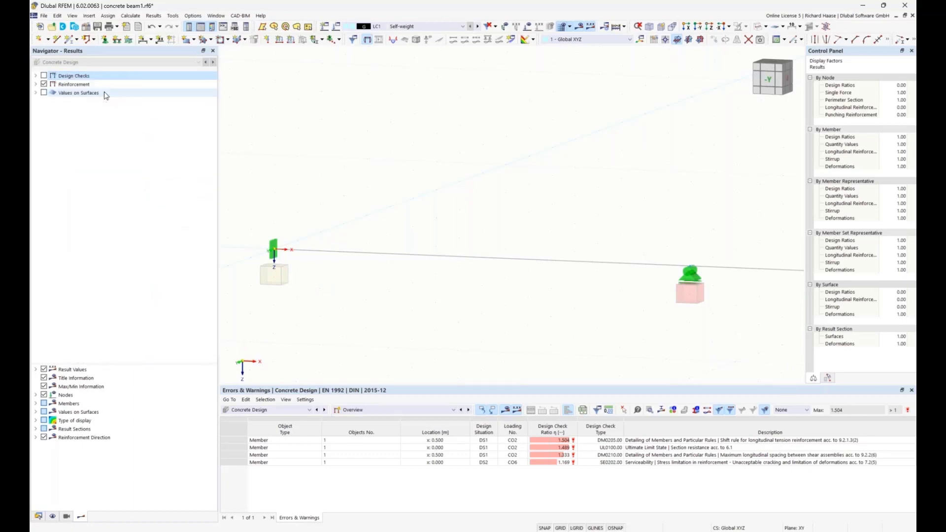
Step: Under the reinforcement results on members, turn off Provided Reinforcement and Not Covered Reinforcement, leaving Required Reinforcement active
{"action": "left_click", "coordinate": [35, 85]}
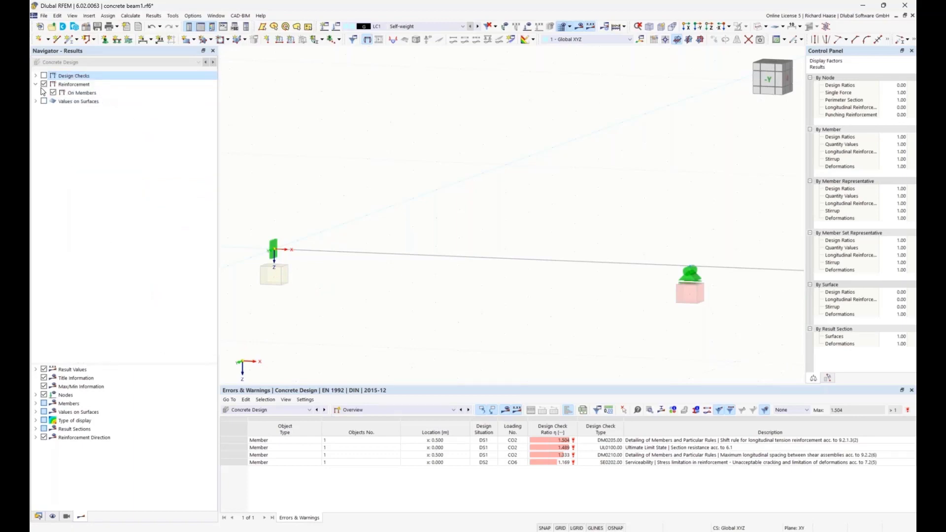
{"action": "left_click", "coordinate": [45, 94]}
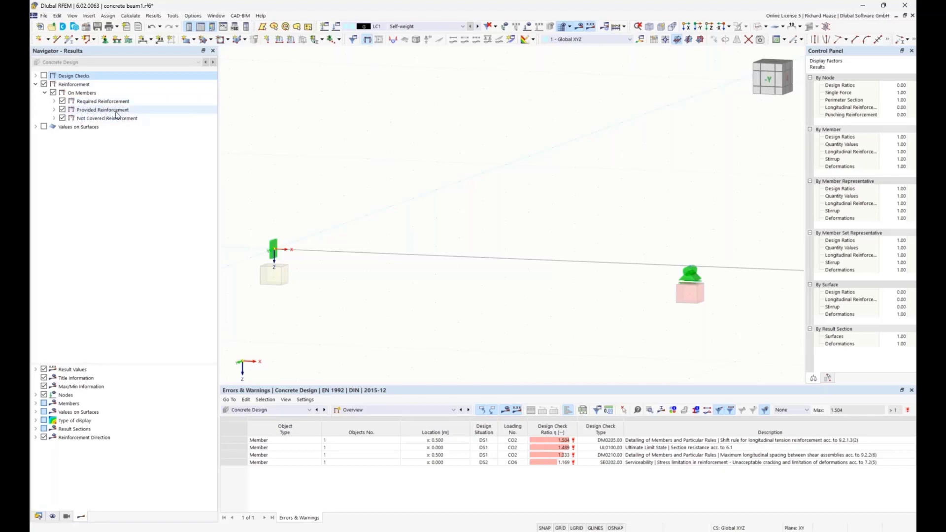
{"action": "left_click", "coordinate": [54, 101]}
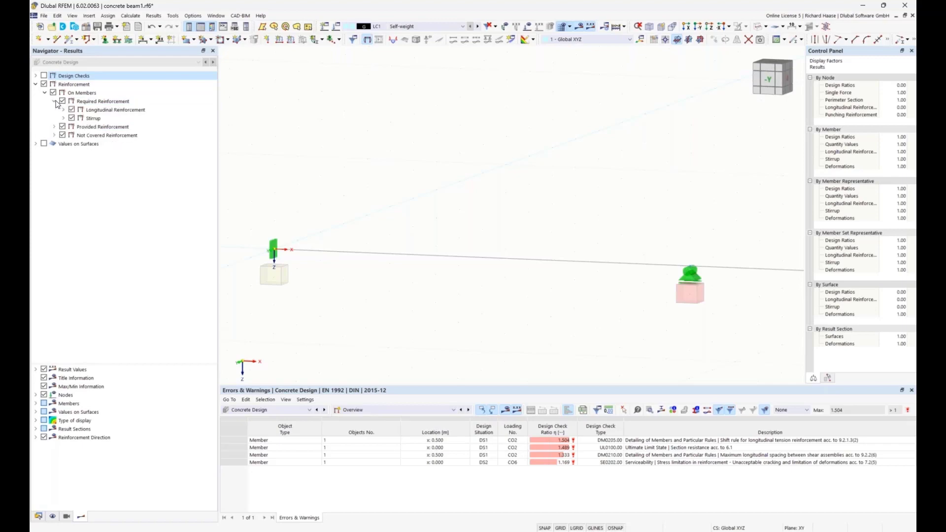
{"action": "left_click", "coordinate": [62, 127]}
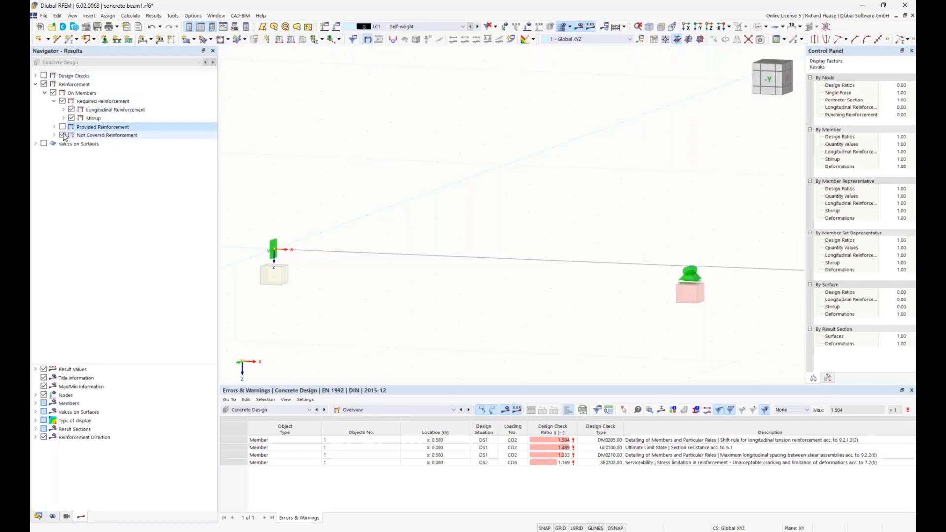
{"action": "left_click", "coordinate": [63, 135]}
Step: Display the required longitudinal reinforcement As,req for the -z (top) and +z (bottom) sides of the beam
{"action": "left_click", "coordinate": [64, 110]}
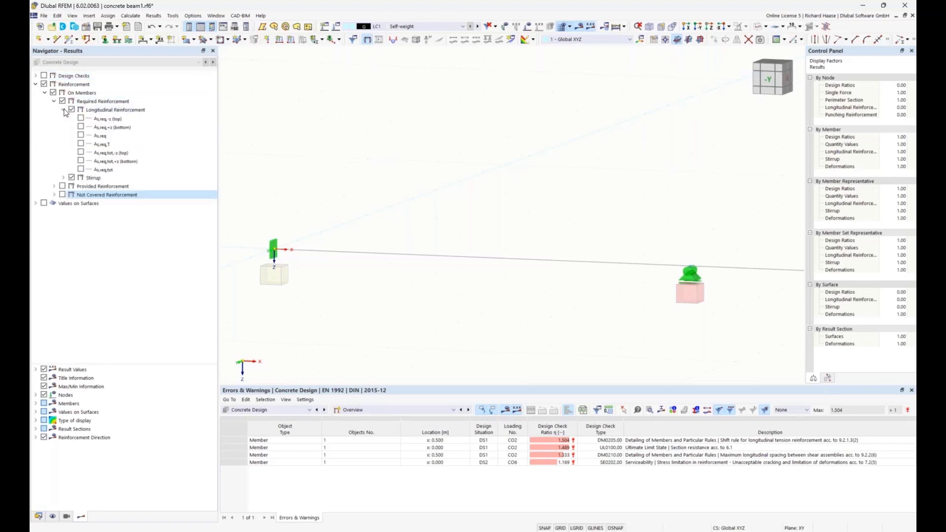
{"action": "left_click", "coordinate": [81, 119]}
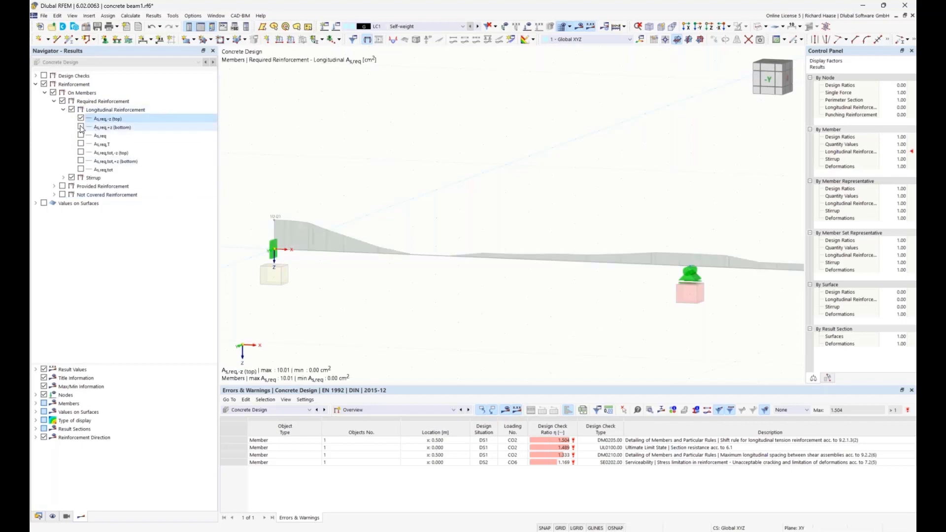
{"action": "left_click", "coordinate": [80, 128]}
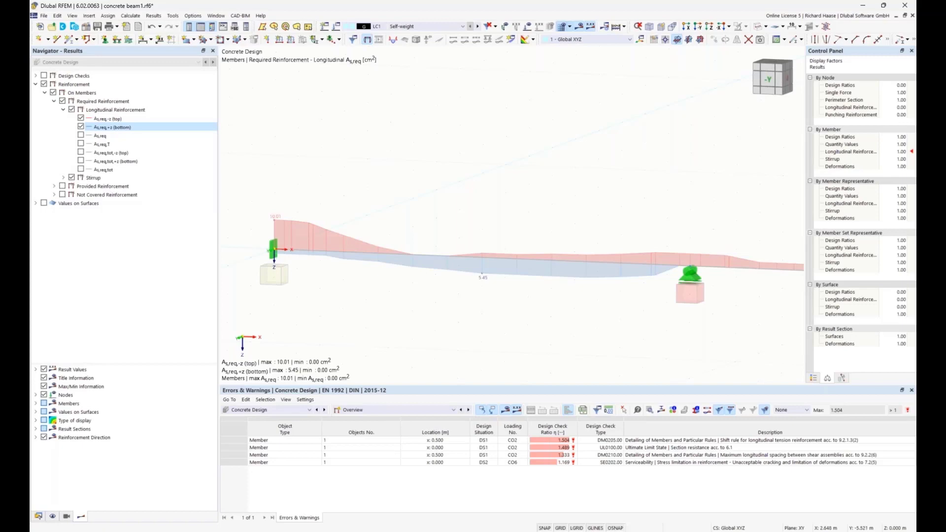
{"action": "middle_click_drag", "start_coordinate": [586, 207], "coordinate": [573, 160]}
Step: Overlay the provided longitudinal reinforcement As,prov for -z (top) and +z (bottom), and view the whole beam from the front
{"action": "left_click", "coordinate": [55, 187]}
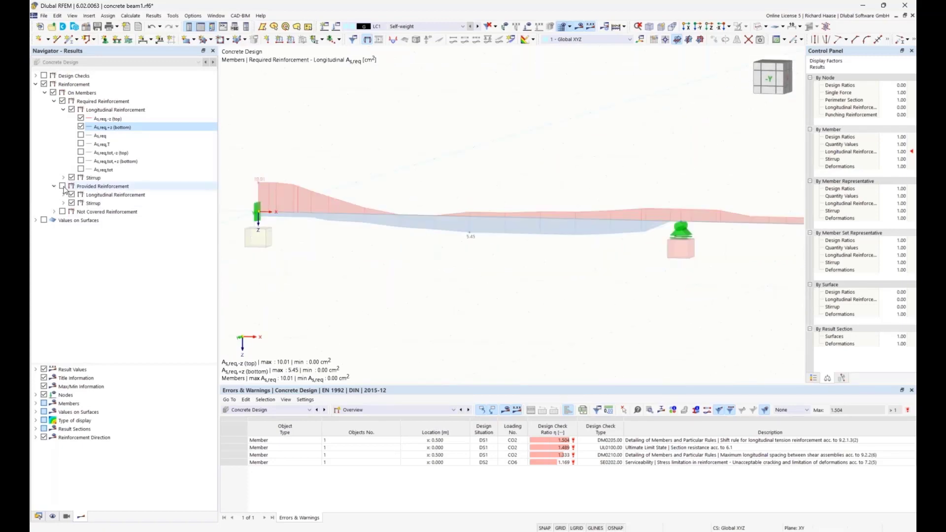
{"action": "left_click", "coordinate": [64, 195]}
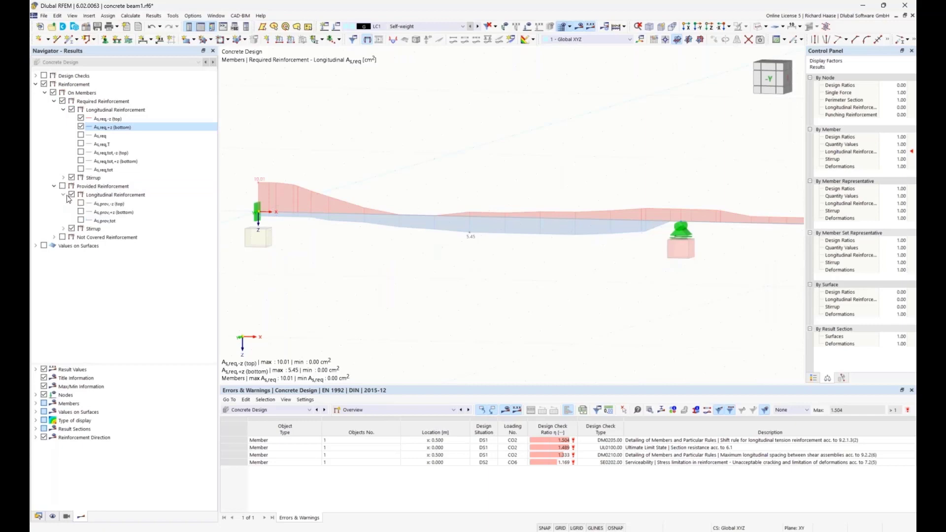
{"action": "left_click", "coordinate": [81, 204]}
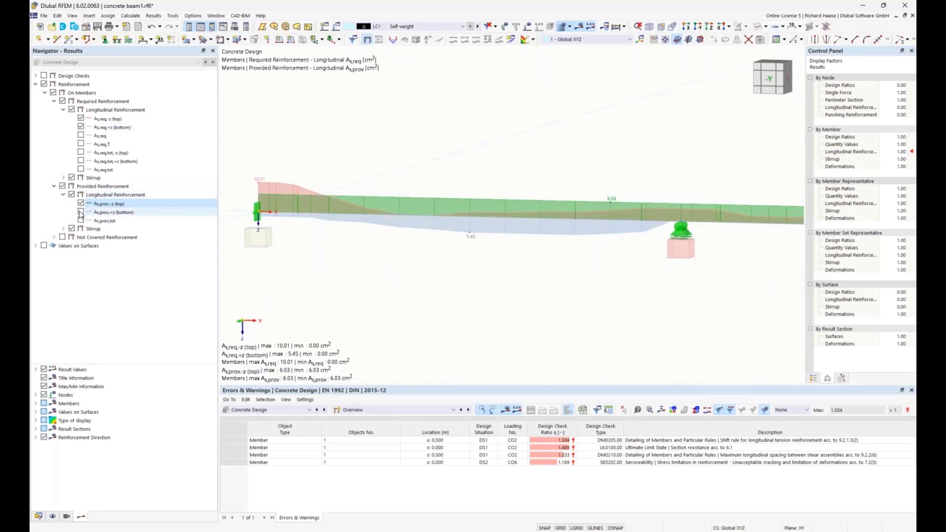
{"action": "left_click", "coordinate": [81, 213]}
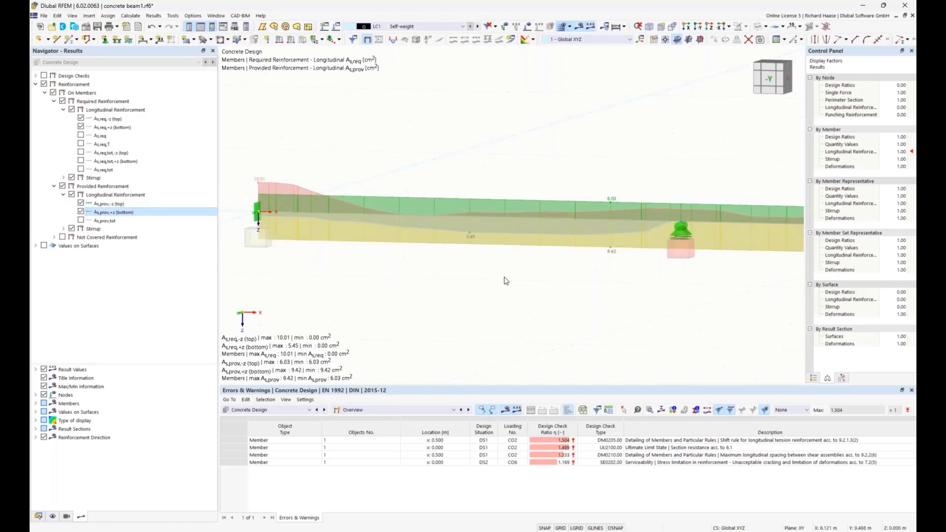
{"action": "scroll", "coordinate": [536, 274], "scroll_direction": "down", "scroll_amount": 1}
{"action": "mouse_move", "coordinate": [504, 277]}
{"action": "middle_mouse_down", "text": "ctrl"}
{"action": "mouse_move", "coordinate": [540, 273]}
{"action": "mouse_move", "coordinate": [521, 274]}
{"action": "middle_mouse_up", "text": "ctrl"}
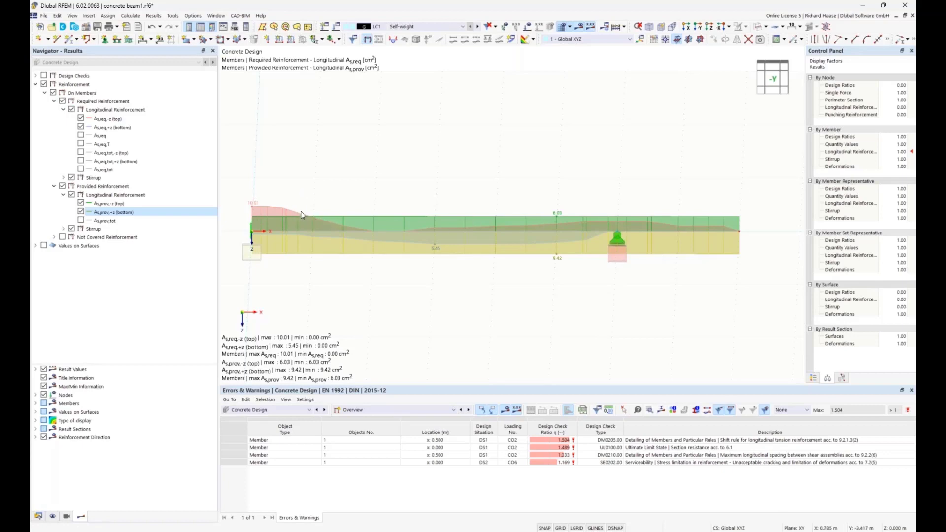
Step: Collapse the Required and Provided Reinforcement results on members and turn off the display of both
{"action": "left_click", "coordinate": [54, 101]}
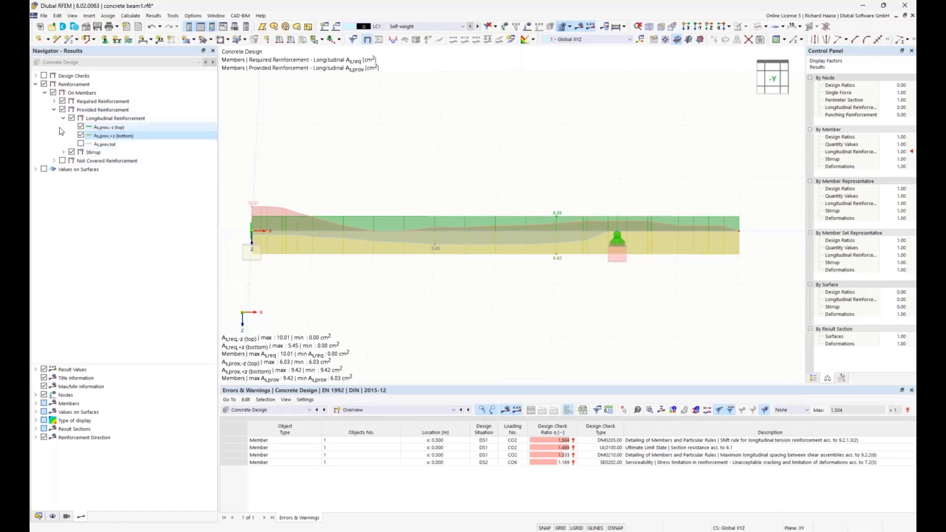
{"action": "left_click", "coordinate": [54, 110]}
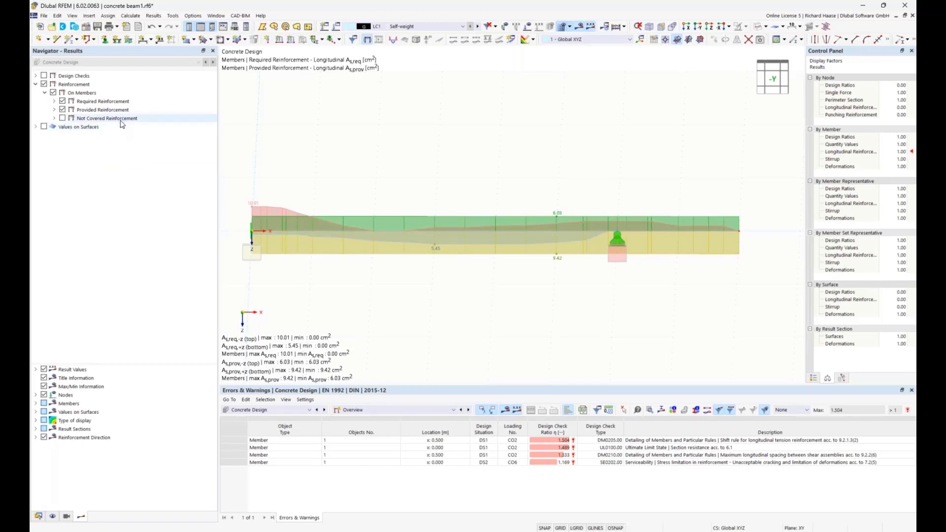
{"action": "left_click", "coordinate": [62, 101]}
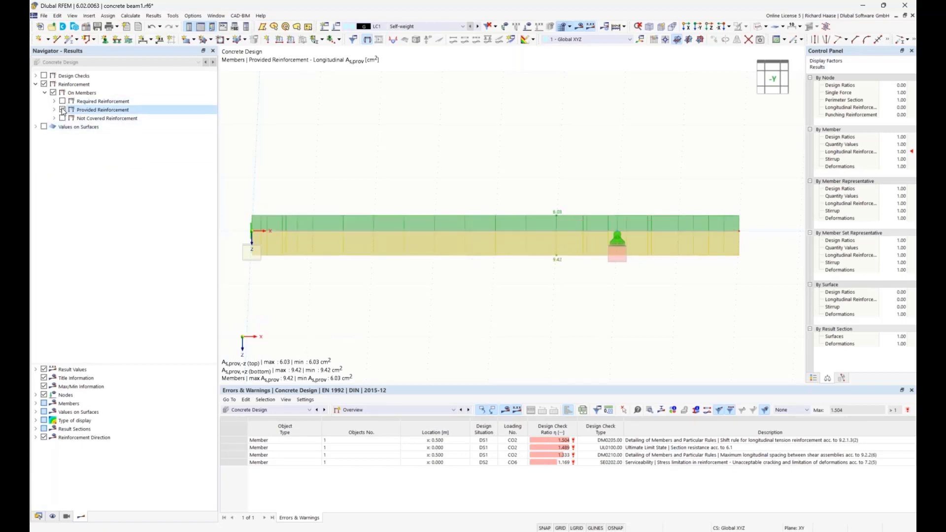
{"action": "left_click", "coordinate": [62, 109]}
Step: Display the not covered longitudinal reinforcement As,dif for the -z (top) and +z (bottom) sides of the beam
{"action": "left_click", "coordinate": [55, 118]}
{"action": "left_click", "coordinate": [63, 127]}
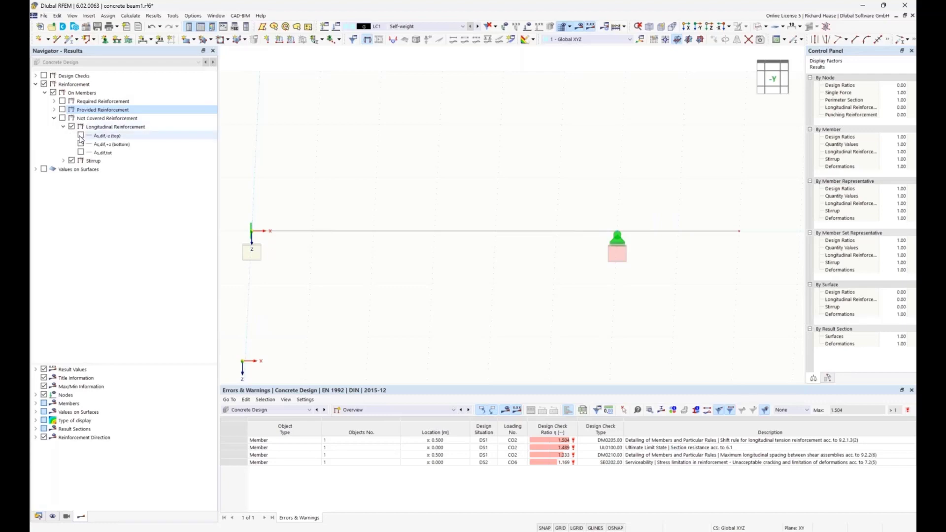
{"action": "left_click", "coordinate": [81, 136]}
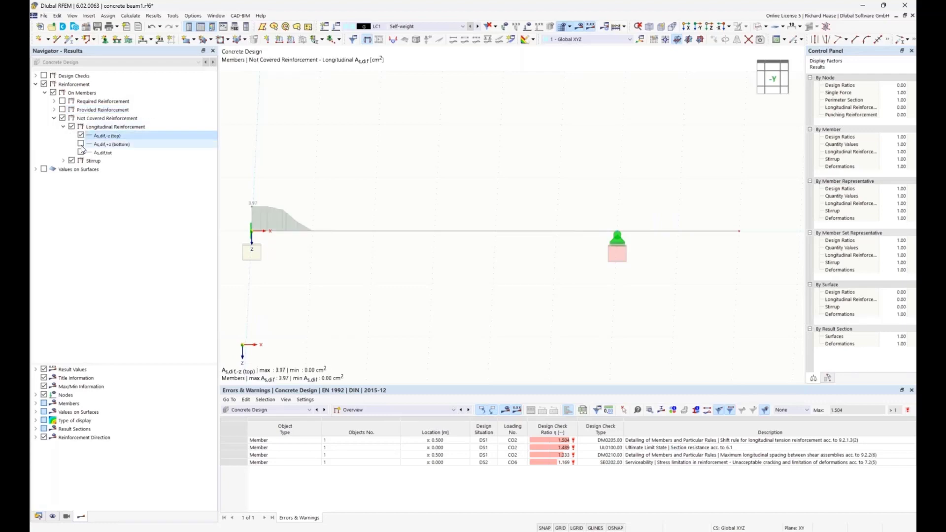
{"action": "left_click", "coordinate": [81, 144]}
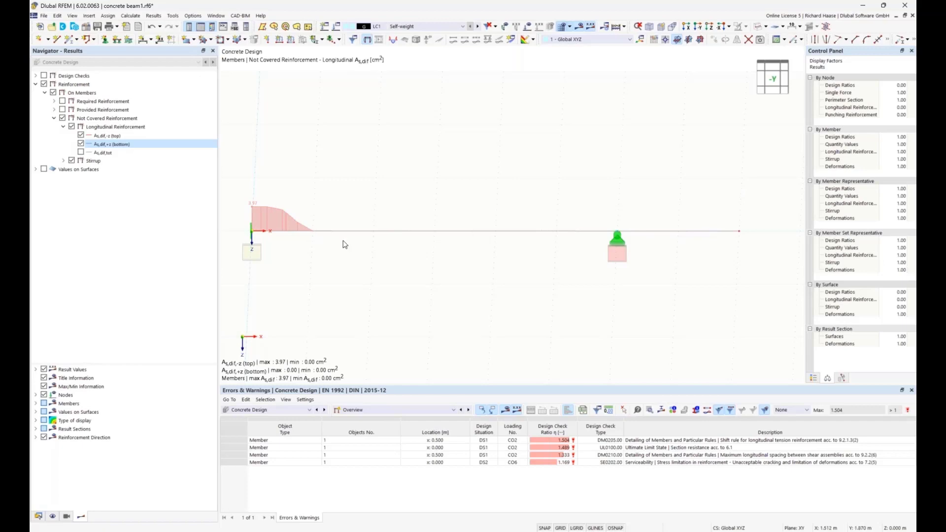
Step: Open the beam member's longitudinal reinforcement settings and duplicate the existing reinforcement item
{"action": "double_click", "coordinate": [388, 231]}
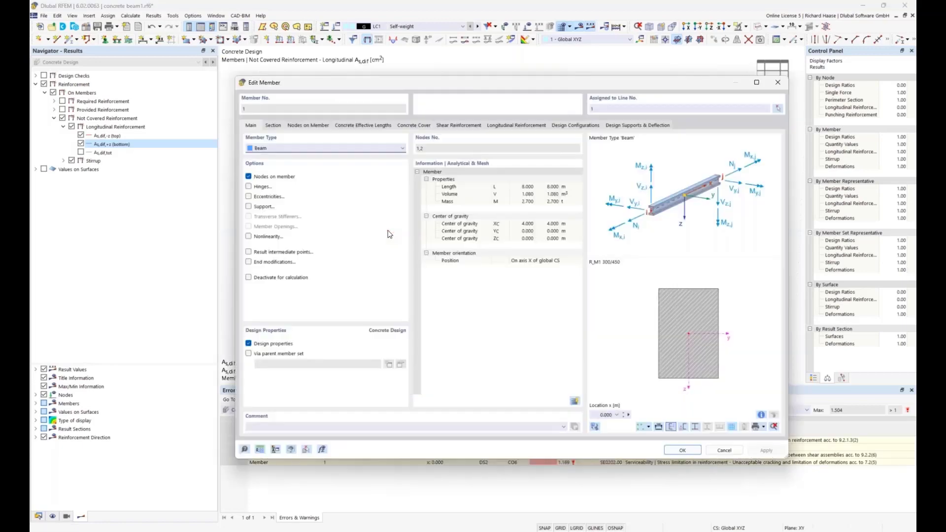
{"action": "left_click", "coordinate": [496, 125]}
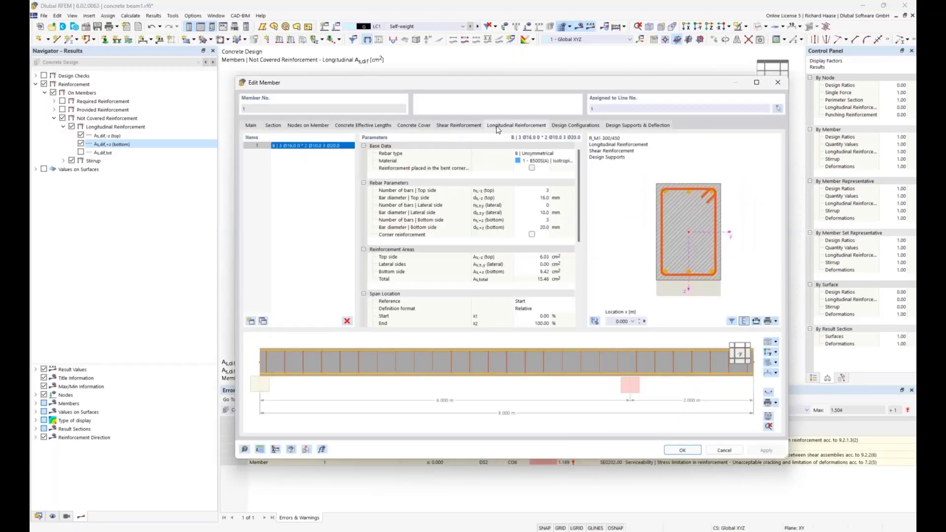
{"action": "left_click", "coordinate": [264, 322]}
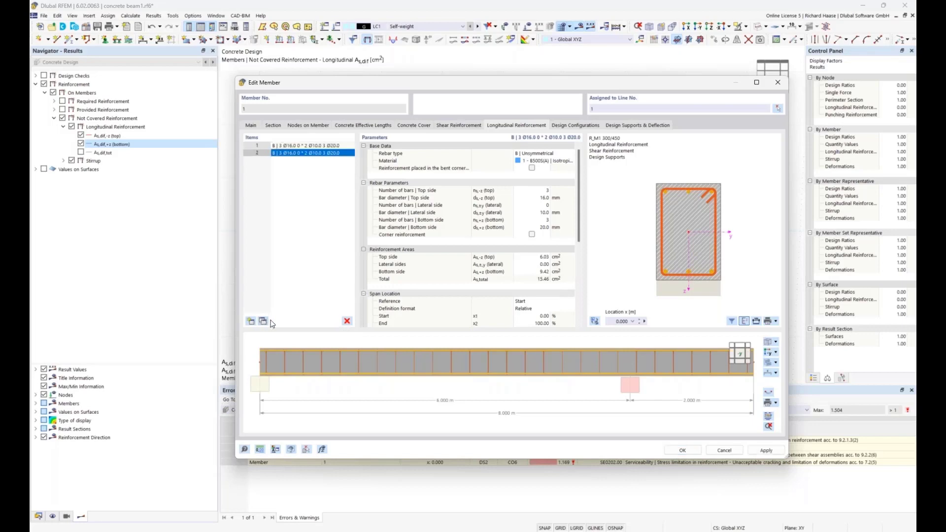
Step: Set the copied reinforcement item to 0 bottom bars and 2 top bars
{"action": "left_click", "coordinate": [543, 220]}
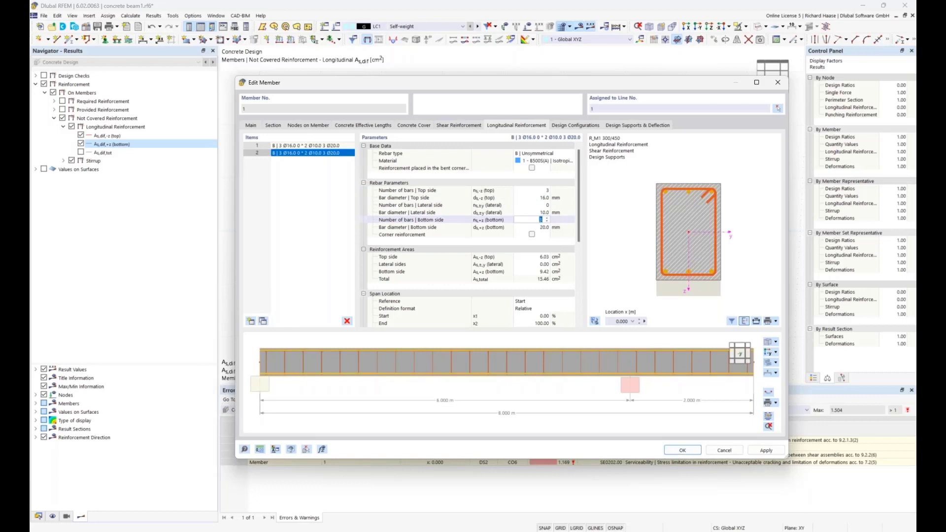
{"action": "left_click", "coordinate": [546, 193]}
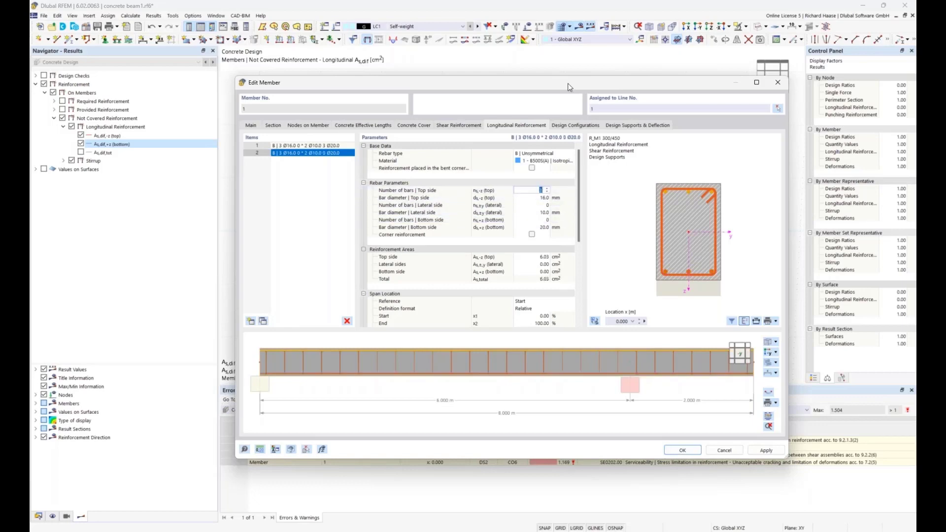
{"action": "left_click_drag", "start_coordinate": [568, 86], "coordinate": [560, 260]}
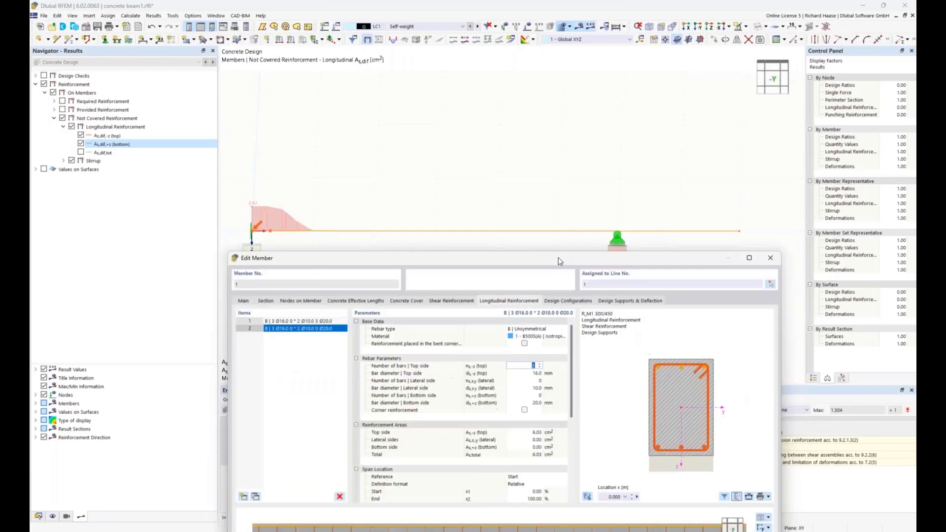
{"action": "left_click_drag", "start_coordinate": [476, 259], "coordinate": [464, 221]}
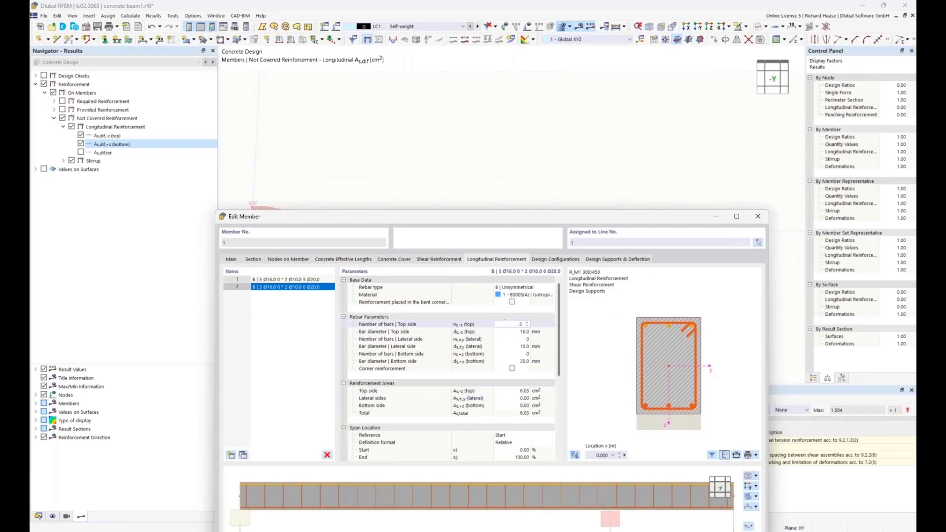
{"action": "left_click", "coordinate": [512, 332]}
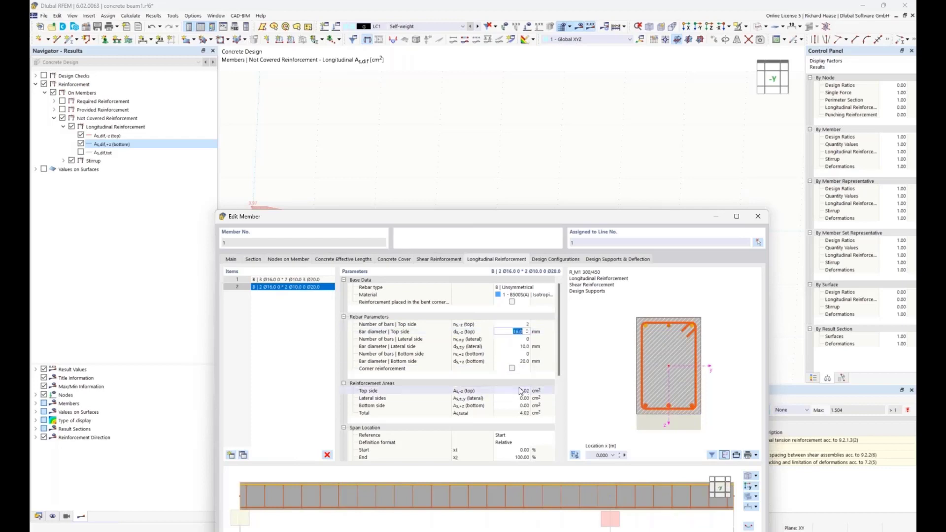
{"action": "left_click_drag", "start_coordinate": [501, 224], "coordinate": [504, 251]}
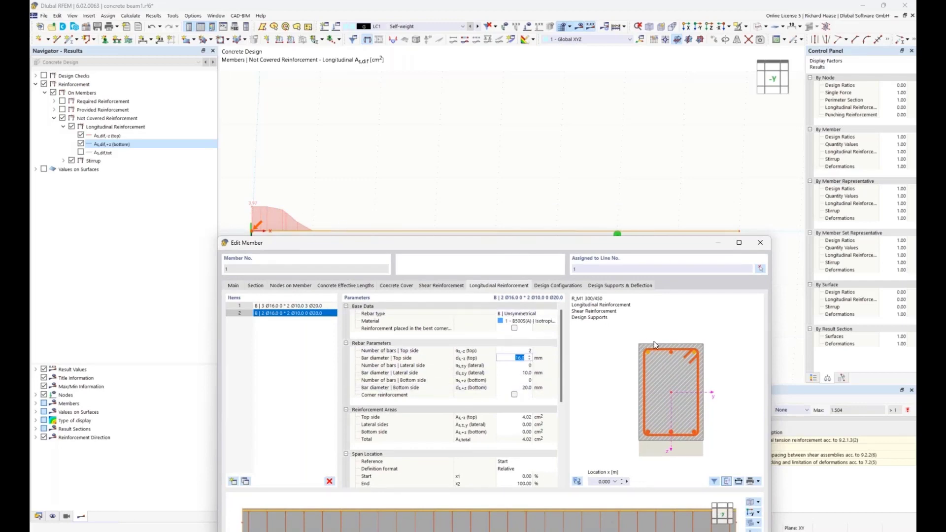
Step: Compare the two reinforcement items, and set the additional reinforcement offset type of the second one to From Stirrup
{"action": "left_click", "coordinate": [294, 306]}
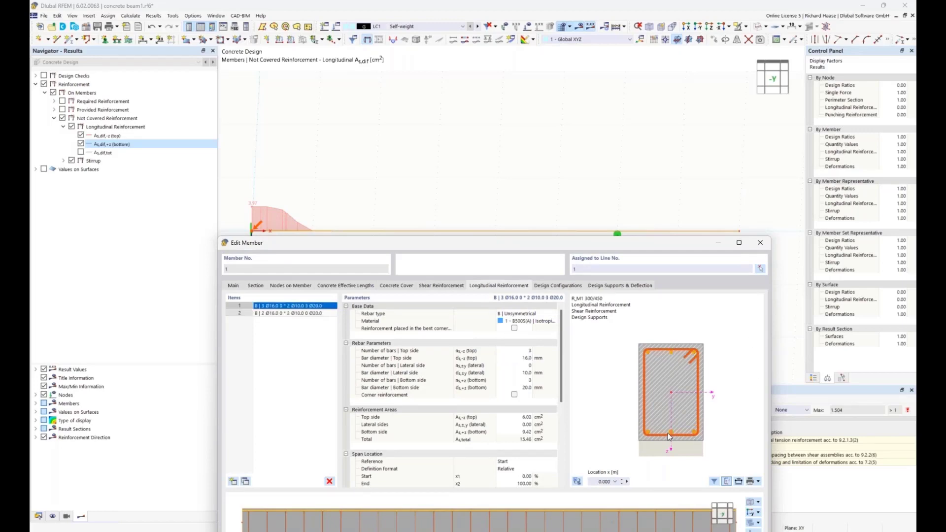
{"action": "left_click", "coordinate": [306, 313]}
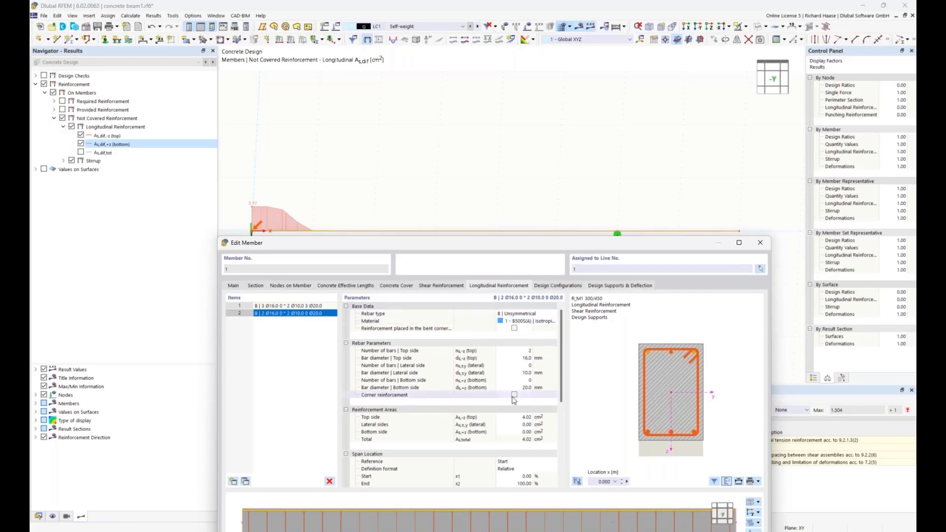
{"action": "scroll", "coordinate": [514, 401], "scroll_direction": "down", "scroll_amount": 2}
{"action": "scroll", "coordinate": [512, 409], "scroll_direction": "down", "scroll_amount": 2}
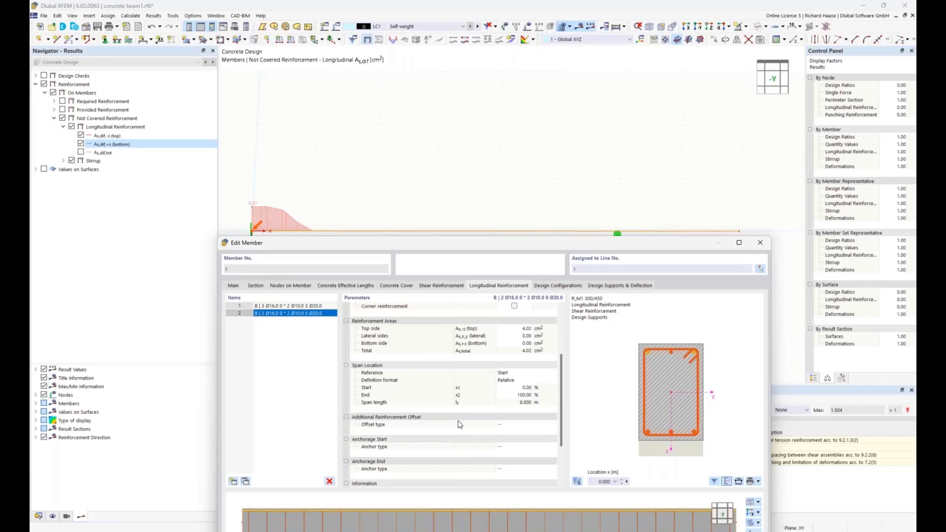
{"action": "left_click", "coordinate": [509, 427]}
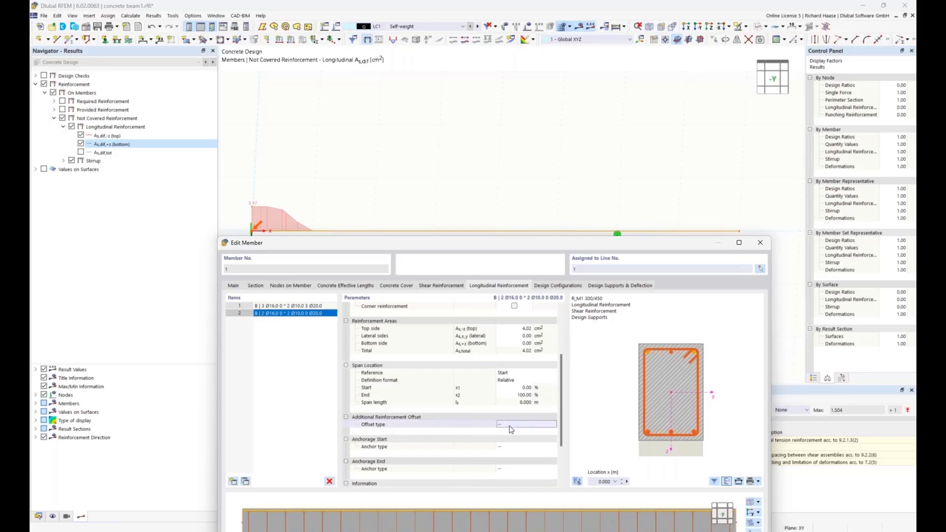
{"action": "left_click", "coordinate": [510, 426]}
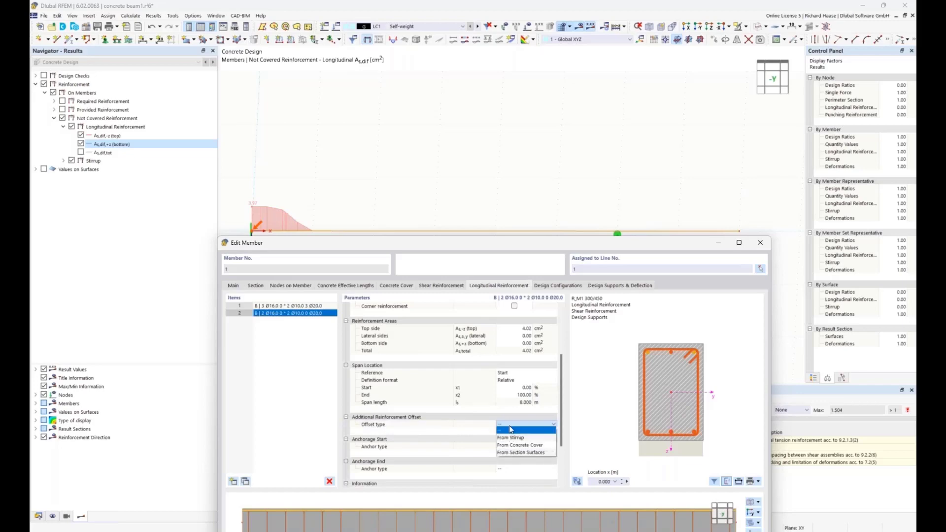
{"action": "left_click", "coordinate": [517, 438]}
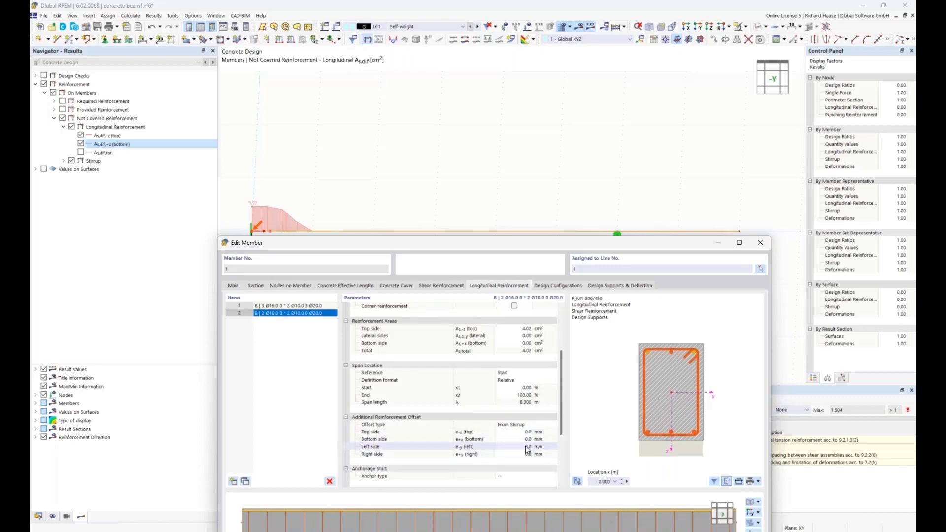
Step: Set the left and right side offsets of the second reinforcement item to 50 mm and check the bar layout against the first item
{"action": "left_click", "coordinate": [527, 448]}
{"action": "type", "text": "50"}
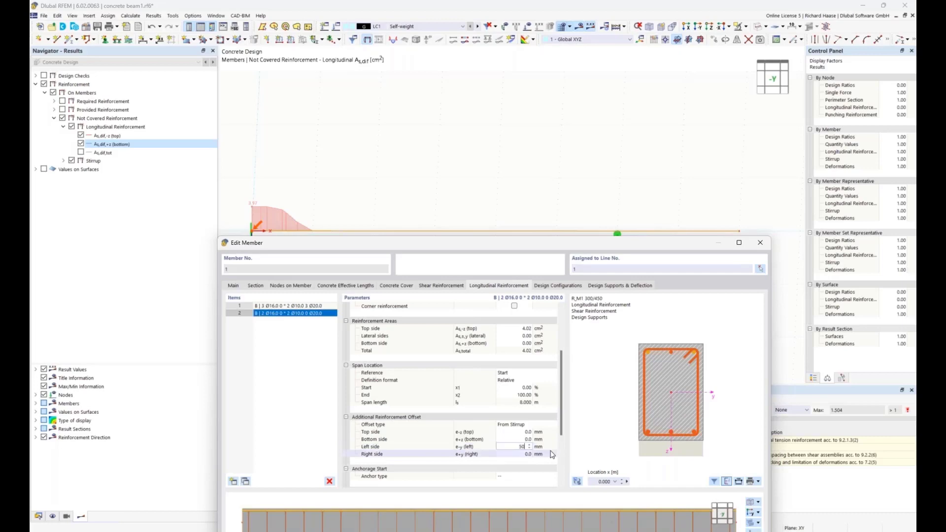
{"action": "left_click", "coordinate": [526, 455]}
{"action": "type", "text": "50"}
{"action": "key", "text": "Return"}
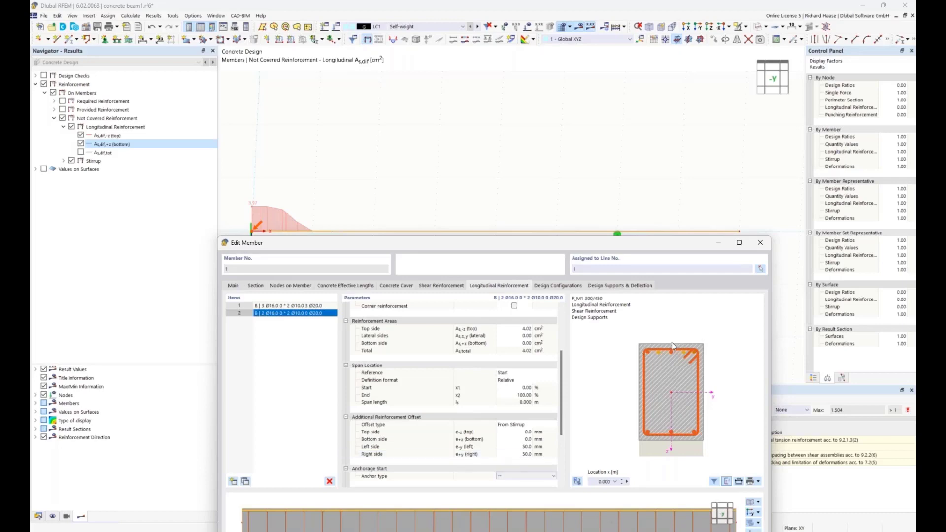
{"action": "left_click", "coordinate": [299, 306]}
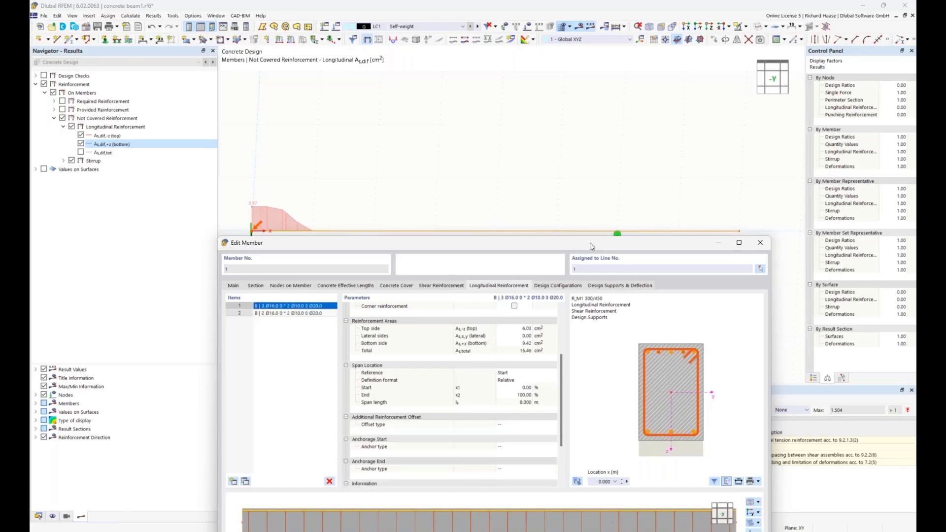
Step: Accept the member's reinforcement changes and recalculate the concrete design to show its results
{"action": "left_click_drag", "start_coordinate": [591, 244], "coordinate": [576, 93]}
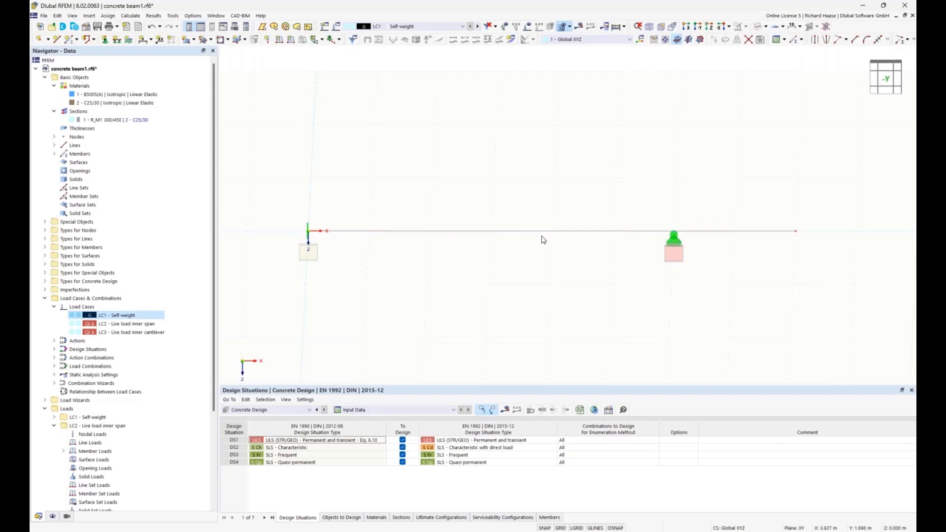
{"action": "left_click", "coordinate": [504, 409]}
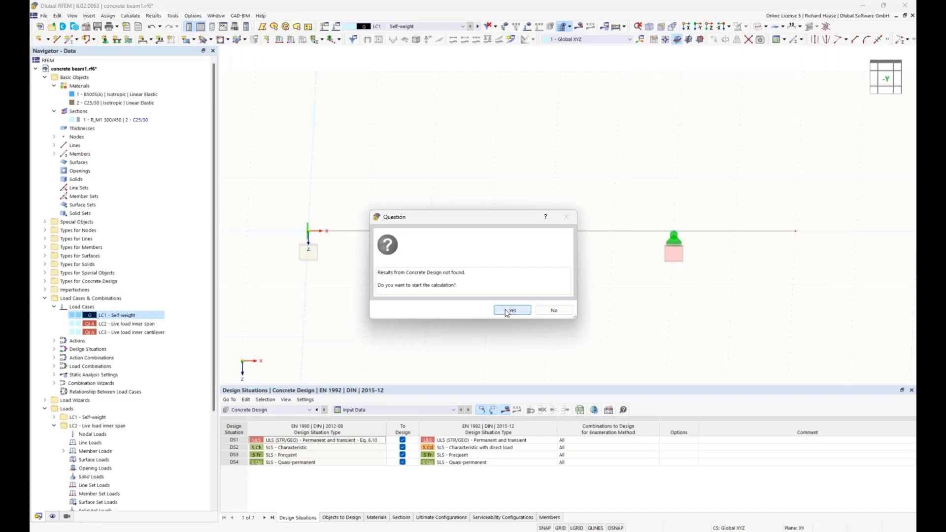
{"action": "left_click", "coordinate": [512, 309]}
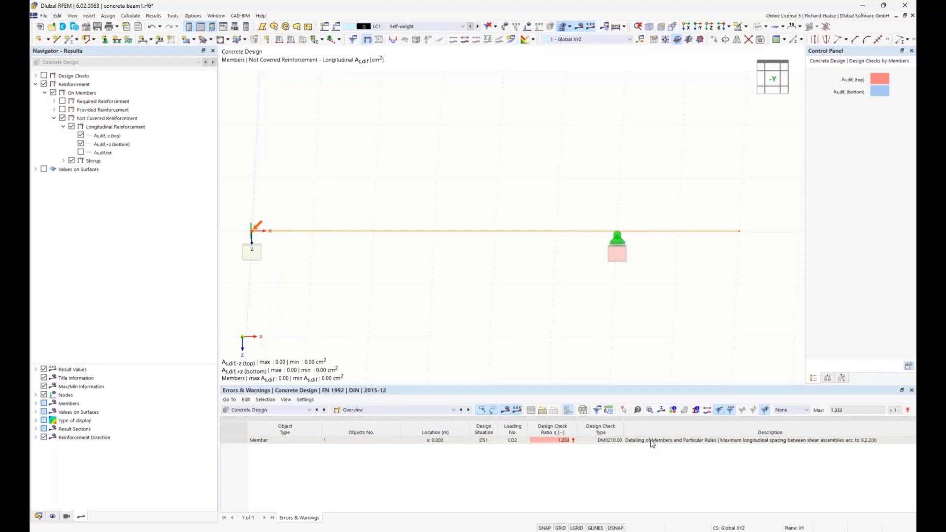
Step: Open the details of the DM0210 stirrup spacing check and examine the shear force condition behind the maximum spacing formula
{"action": "left_click", "coordinate": [702, 440]}
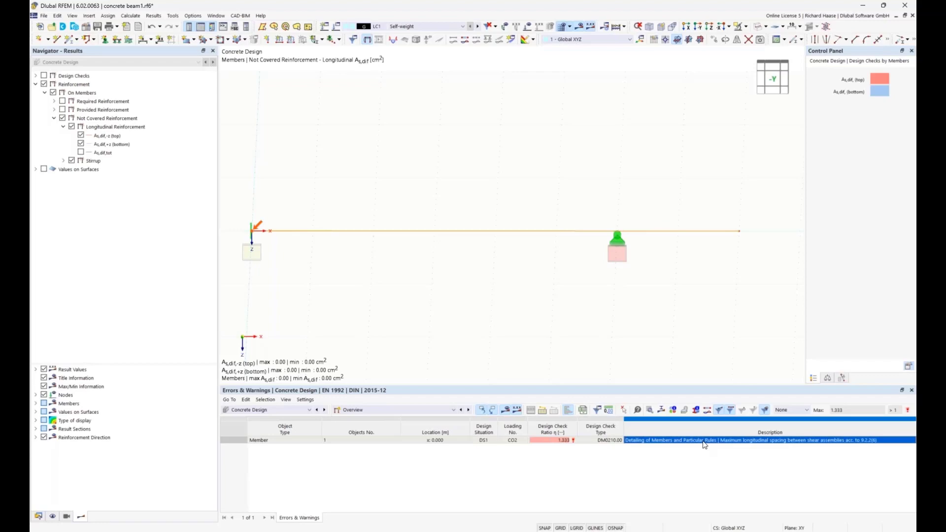
{"action": "double_click", "coordinate": [705, 443]}
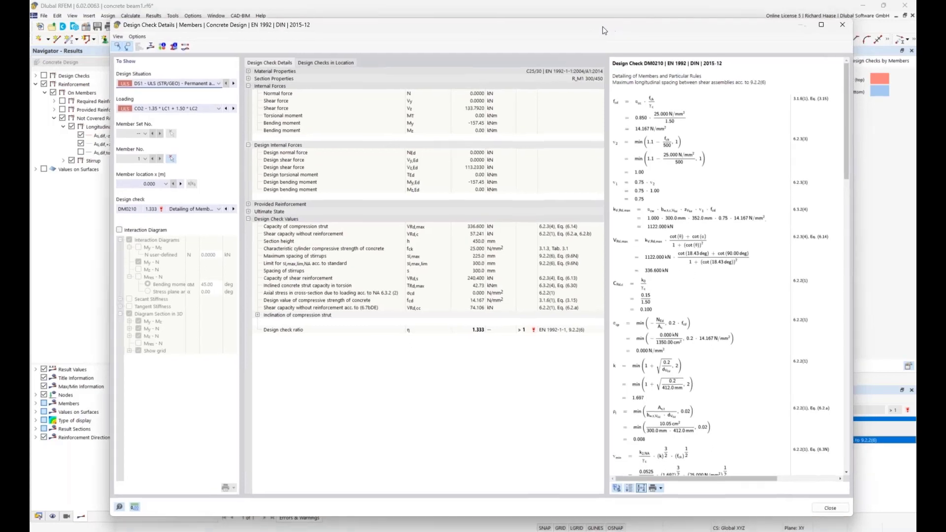
{"action": "left_click_drag", "start_coordinate": [604, 31], "coordinate": [593, 29]}
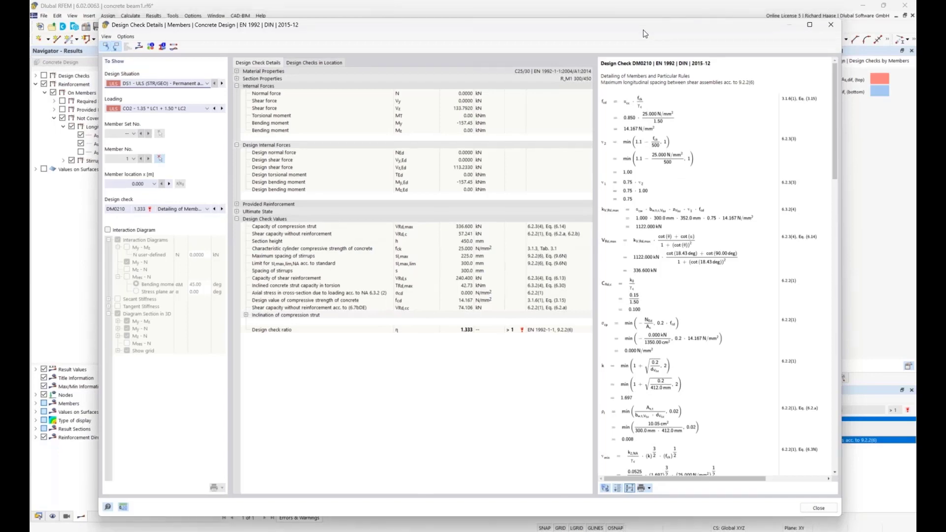
{"action": "left_click_drag", "start_coordinate": [643, 29], "coordinate": [643, 37]}
{"action": "scroll", "coordinate": [697, 269], "scroll_direction": "down", "scroll_amount": 5}
{"action": "scroll", "coordinate": [697, 269], "scroll_direction": "down", "scroll_amount": 5}
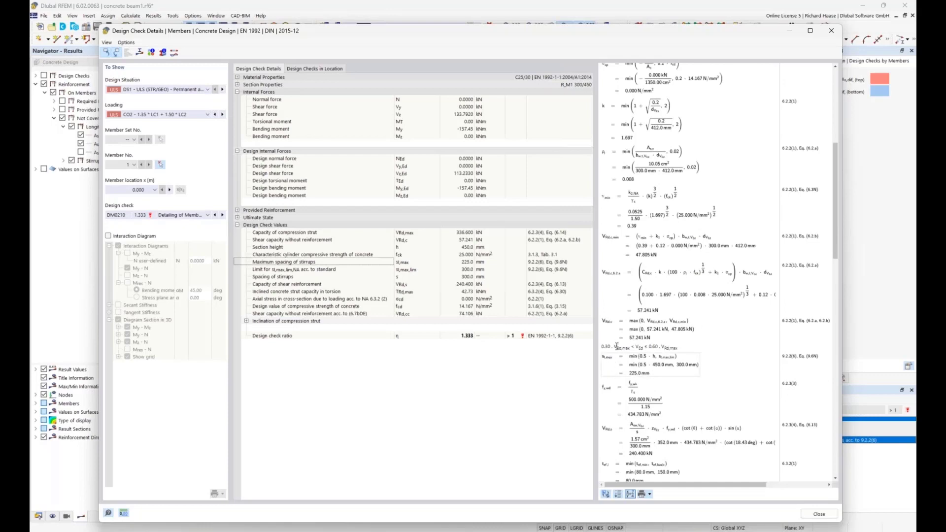
{"action": "left_click_drag", "start_coordinate": [605, 347], "coordinate": [646, 347]}
{"action": "left_click_drag", "start_coordinate": [606, 27], "coordinate": [612, 127]}
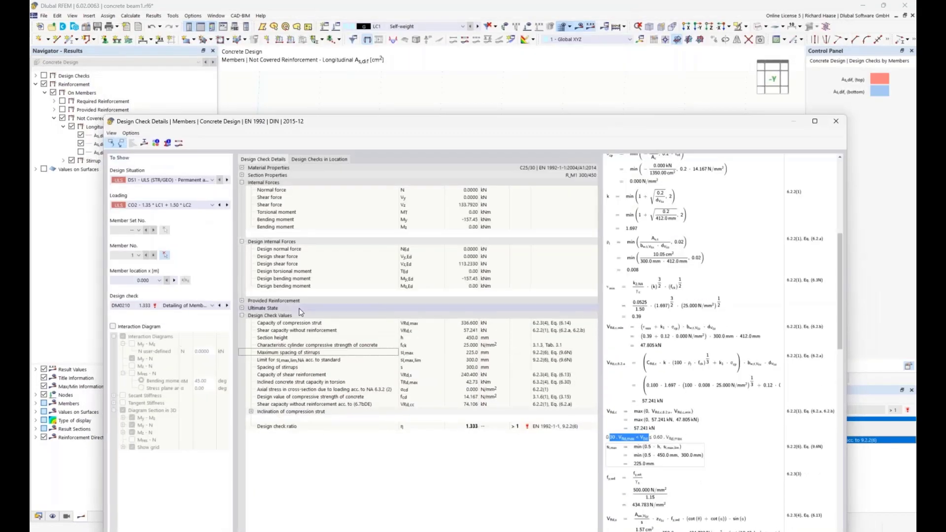
Step: Switch the check details to member location x = 1.000 m and examine the maximum stirrup spacing there
{"action": "left_click", "coordinate": [159, 280]}
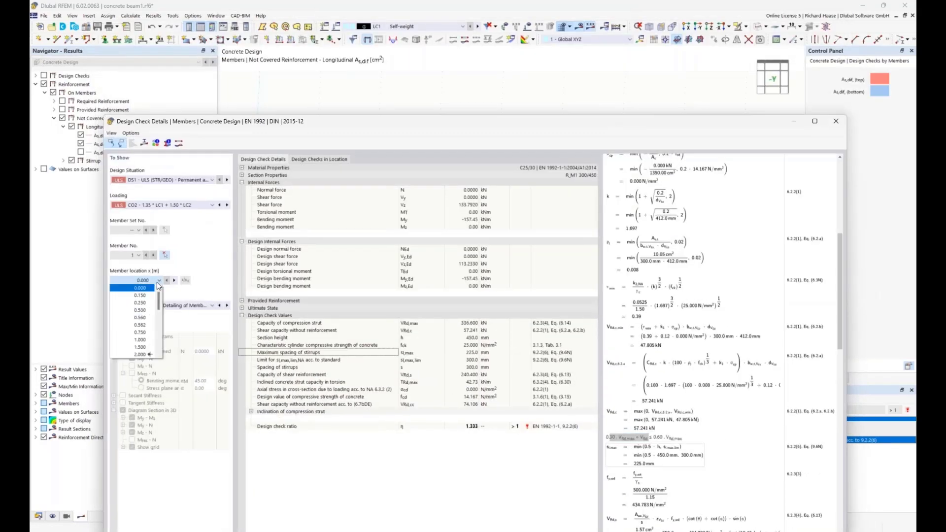
{"action": "left_click", "coordinate": [140, 340]}
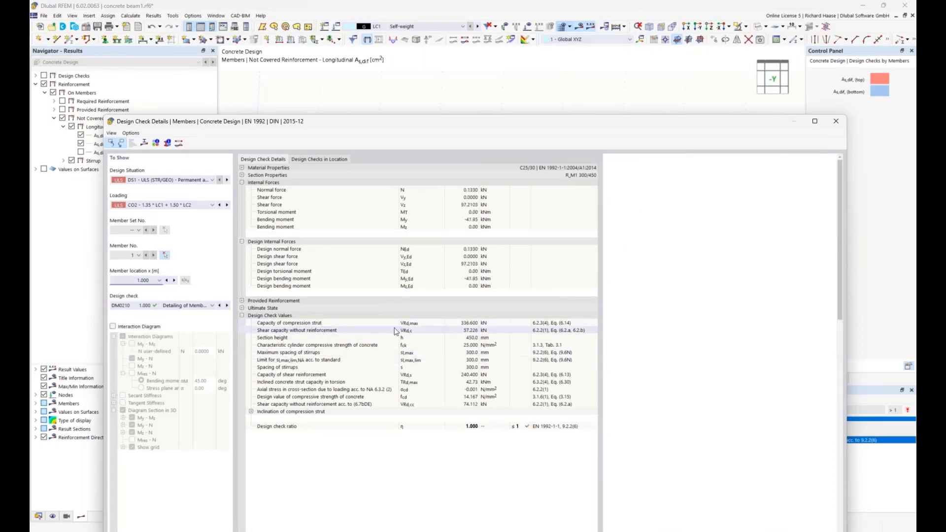
{"action": "left_click_drag", "start_coordinate": [503, 126], "coordinate": [528, 175]}
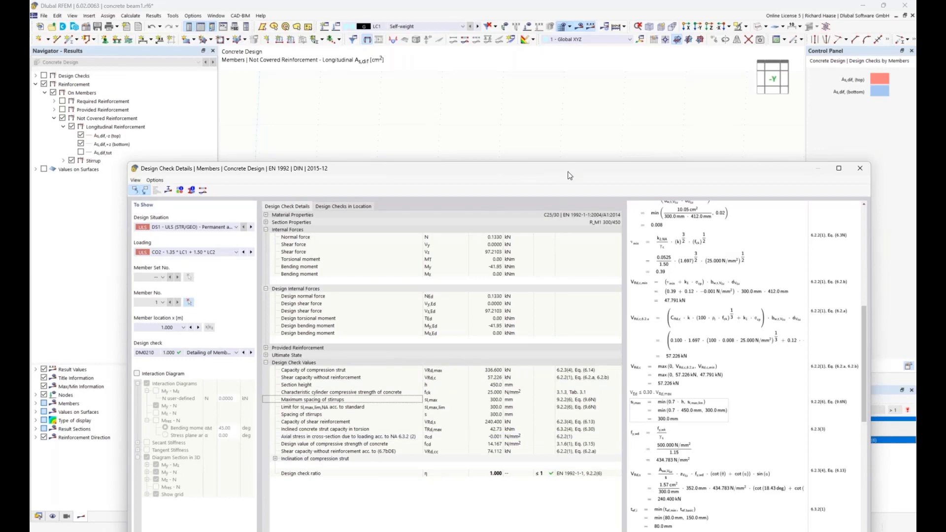
{"action": "mouse_move", "coordinate": [567, 171]}
{"action": "left_mouse_down"}
{"action": "mouse_move", "coordinate": [552, 296]}
{"action": "mouse_move", "coordinate": [557, 165]}
{"action": "left_mouse_up"}
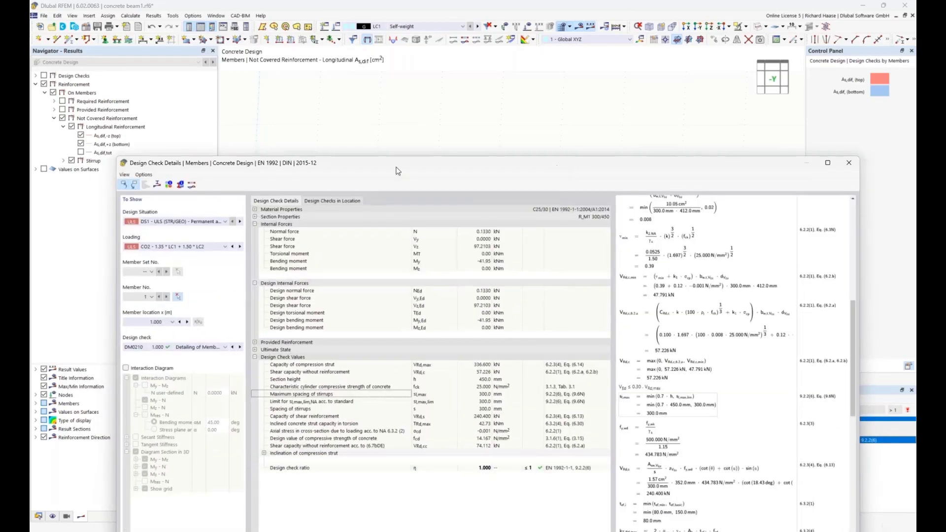
Step: Switch the DM0210 check details to member location x = 0.000 m and examine the maximum stirrup spacing formula there
{"action": "left_click_drag", "start_coordinate": [398, 171], "coordinate": [444, 315]}
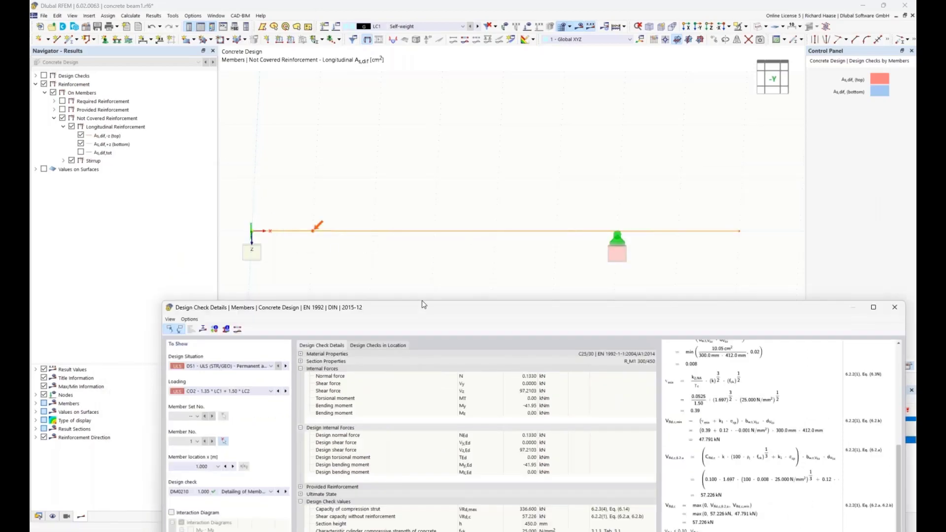
{"action": "left_click_drag", "start_coordinate": [425, 307], "coordinate": [406, 107]}
{"action": "left_click", "coordinate": [184, 266]}
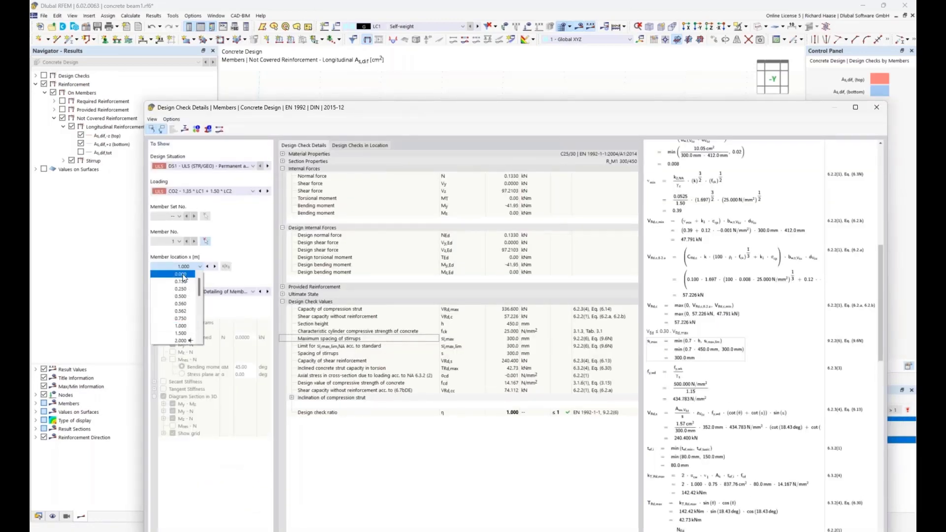
{"action": "left_click", "coordinate": [181, 275]}
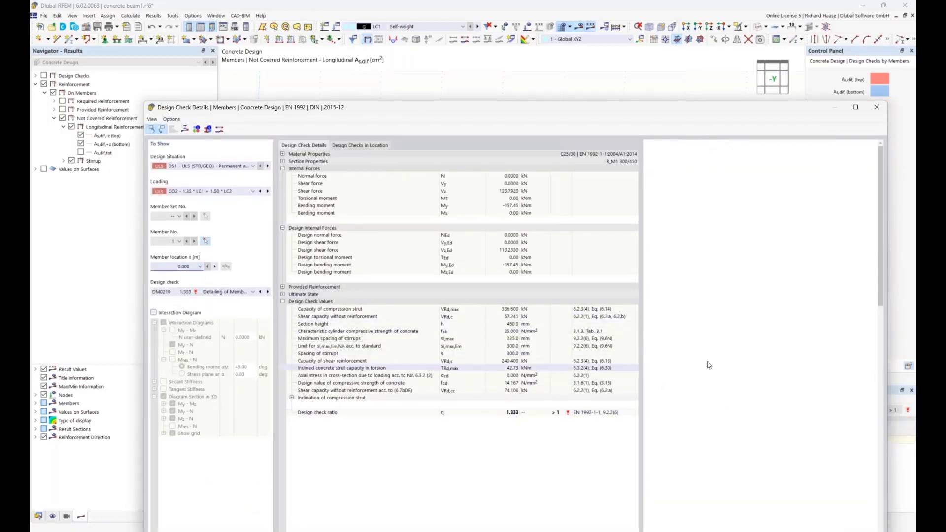
{"action": "left_click_drag", "start_coordinate": [662, 106], "coordinate": [614, 84]}
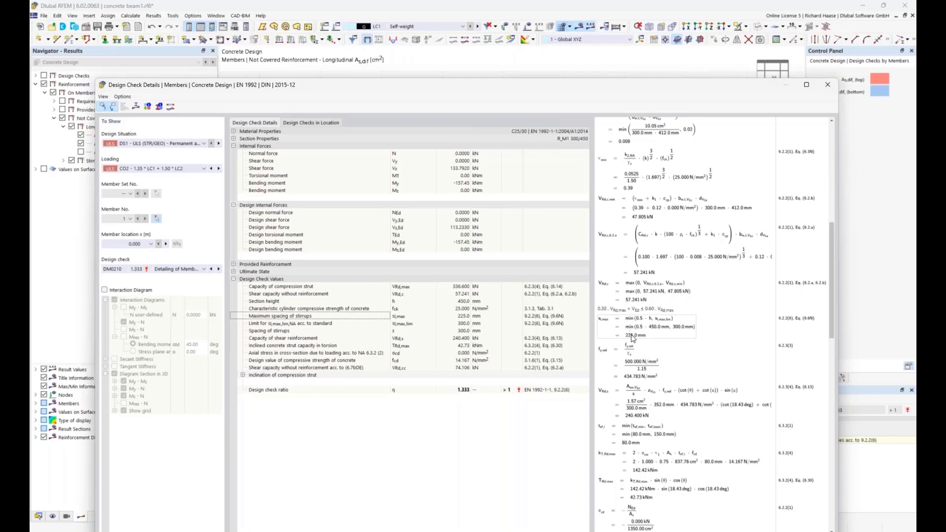
{"action": "left_click", "coordinate": [830, 86]}
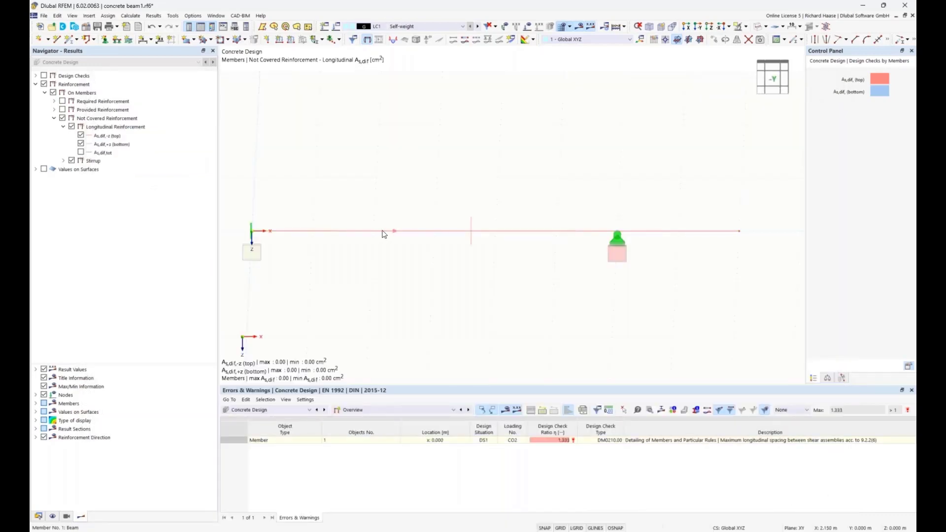
Step: Split the beam member's shear reinforcement into two stirrup spans and compare where each runs along the beam
{"action": "double_click", "coordinate": [384, 234]}
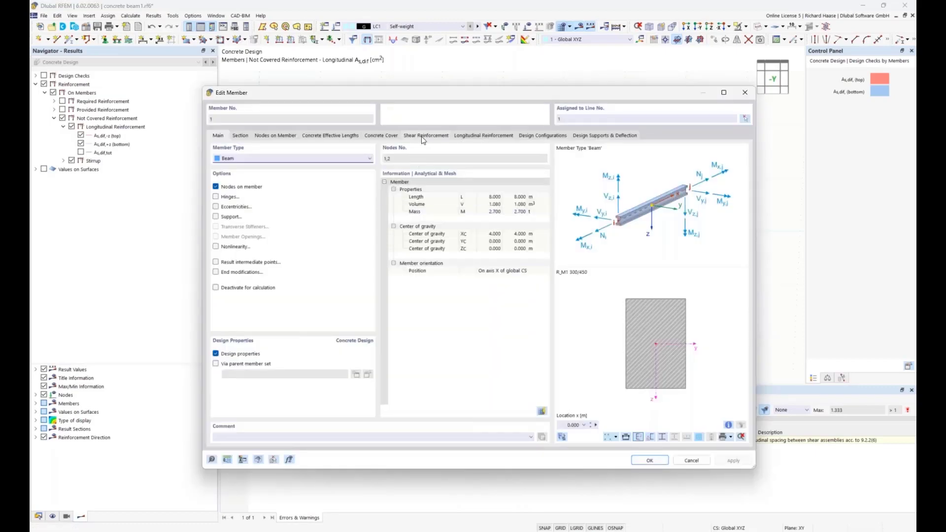
{"action": "left_click", "coordinate": [422, 137]}
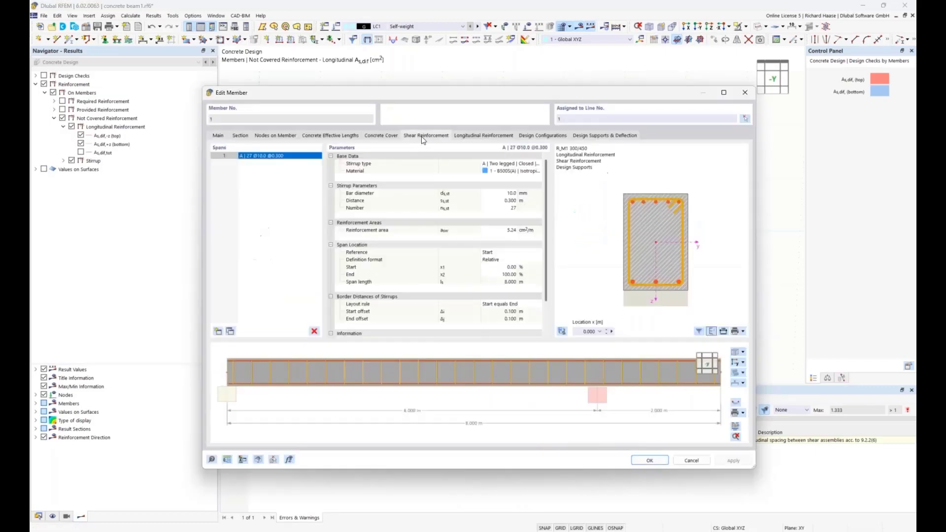
{"action": "left_click", "coordinate": [230, 332]}
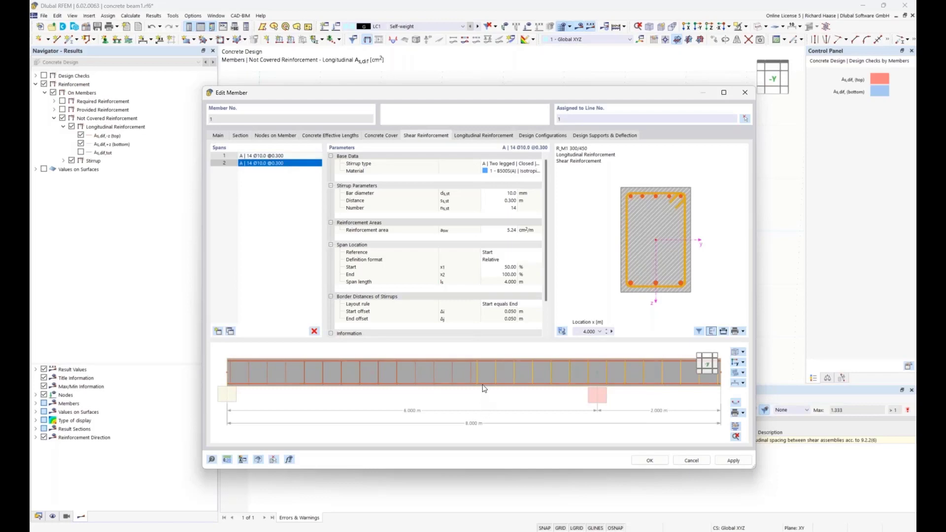
{"action": "left_click", "coordinate": [291, 155]}
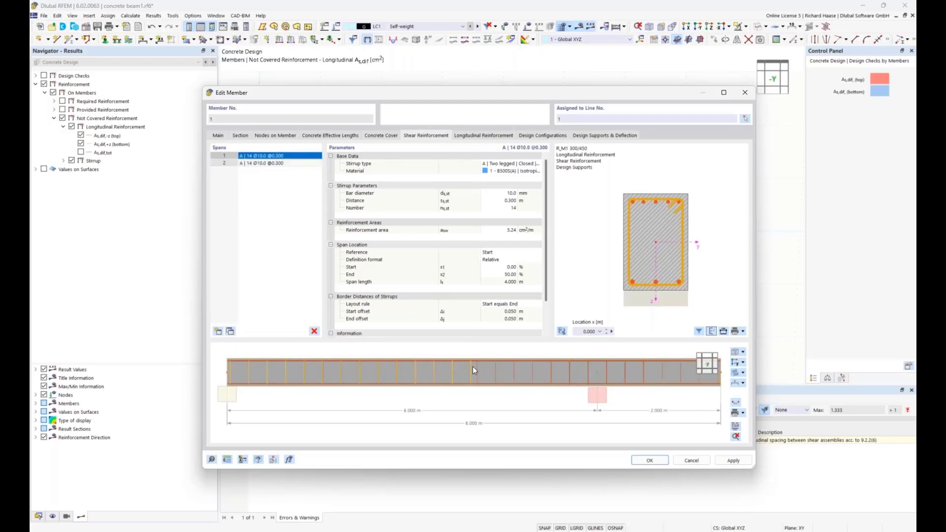
{"action": "left_click", "coordinate": [291, 162]}
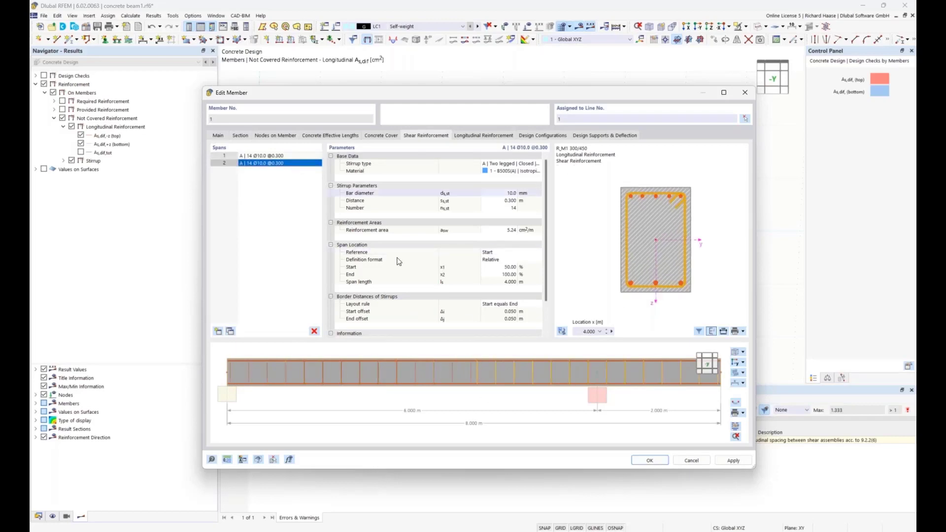
{"action": "left_click", "coordinate": [291, 156]}
{"action": "left_click_drag", "start_coordinate": [394, 92], "coordinate": [423, 300]}
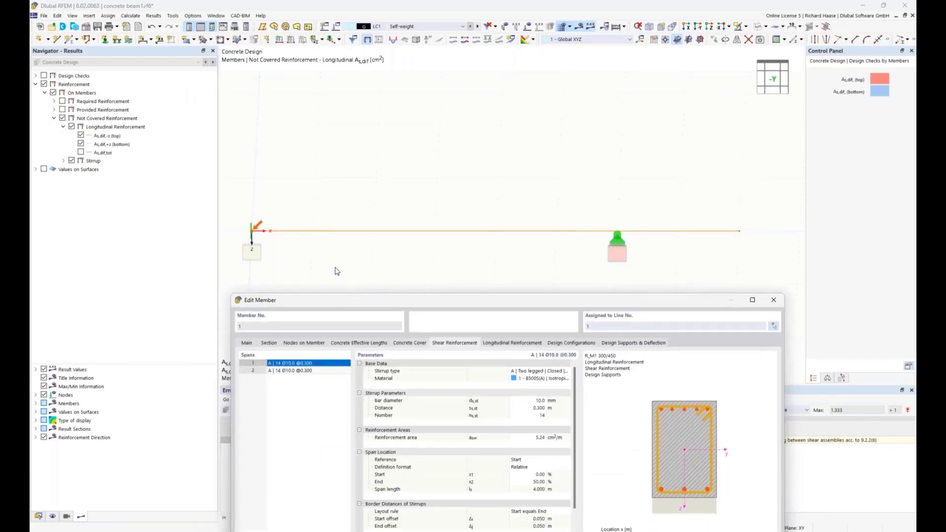
{"action": "left_click_drag", "start_coordinate": [409, 300], "coordinate": [395, 147]}
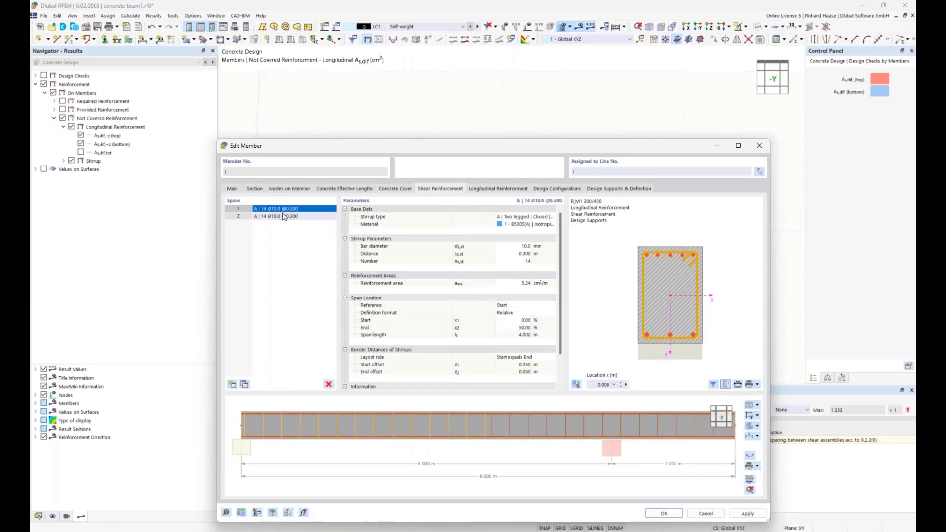
Step: Define the first stirrup span's location in Absolute format and set its end to 1.500 m
{"action": "scroll", "coordinate": [542, 306], "scroll_direction": "down", "scroll_amount": 1}
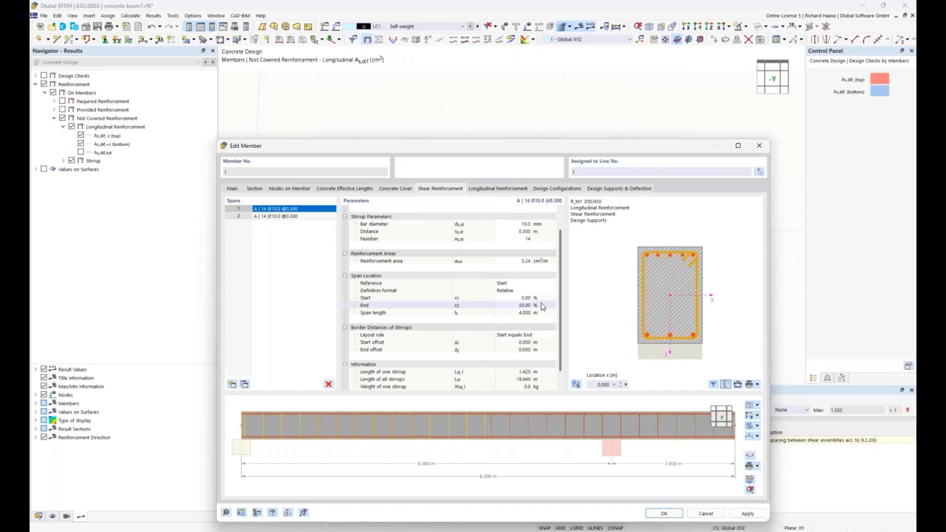
{"action": "scroll", "coordinate": [541, 306], "scroll_direction": "down", "scroll_amount": 1}
{"action": "scroll", "coordinate": [540, 303], "scroll_direction": "up", "scroll_amount": 1}
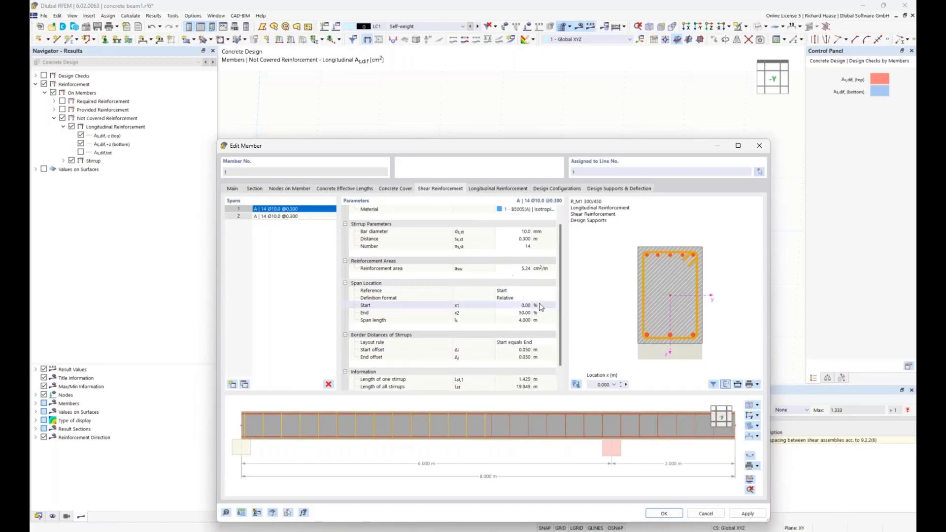
{"action": "left_click", "coordinate": [509, 298]}
{"action": "left_click", "coordinate": [509, 297]}
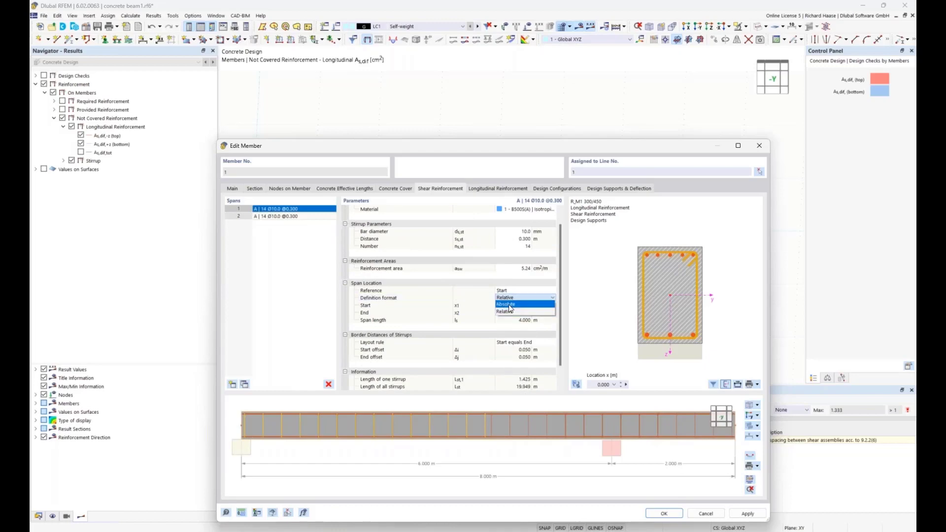
{"action": "left_click", "coordinate": [511, 308]}
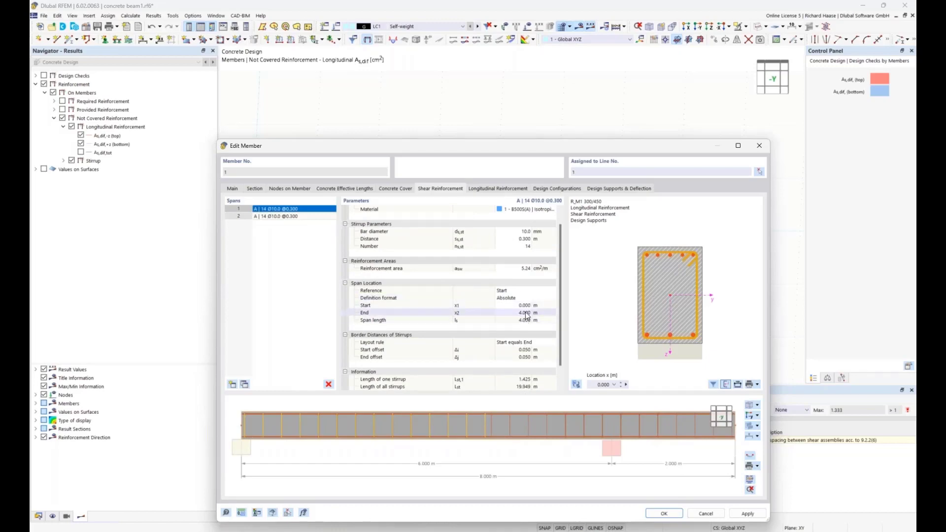
{"action": "left_click", "coordinate": [523, 314]}
{"action": "type", "text": "1"}
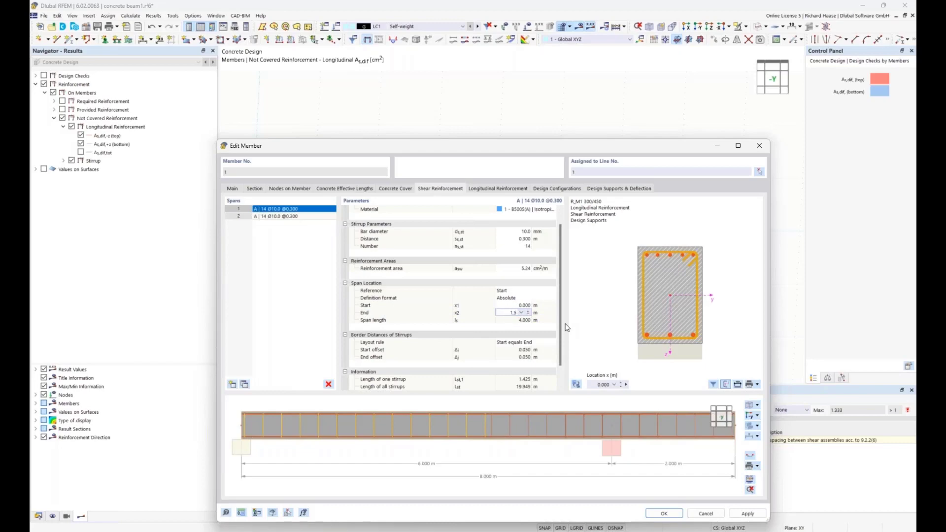
{"action": "type", "text": ".5"}
{"action": "key", "text": "Return"}
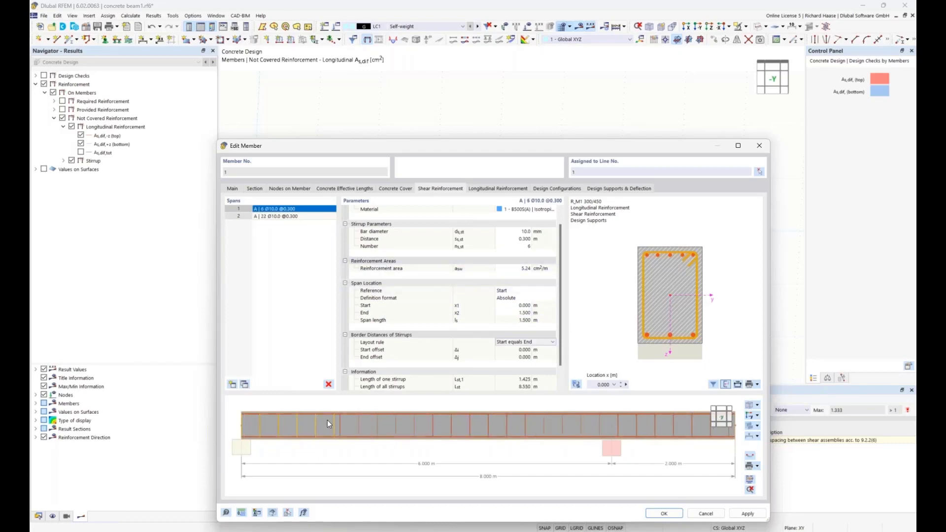
Step: Check both stirrup spans along the beam and set the first span's stirrup distance to 0.225 m
{"action": "left_click", "coordinate": [298, 216]}
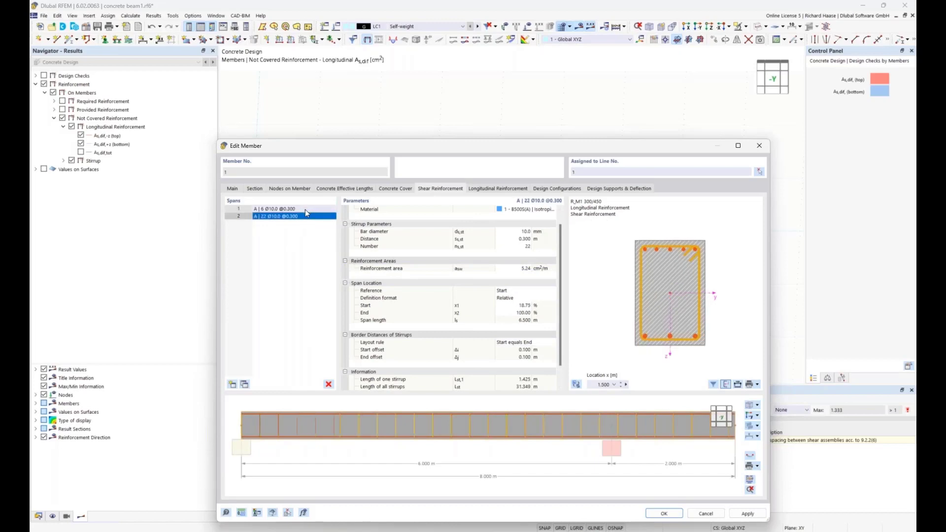
{"action": "left_click", "coordinate": [305, 210]}
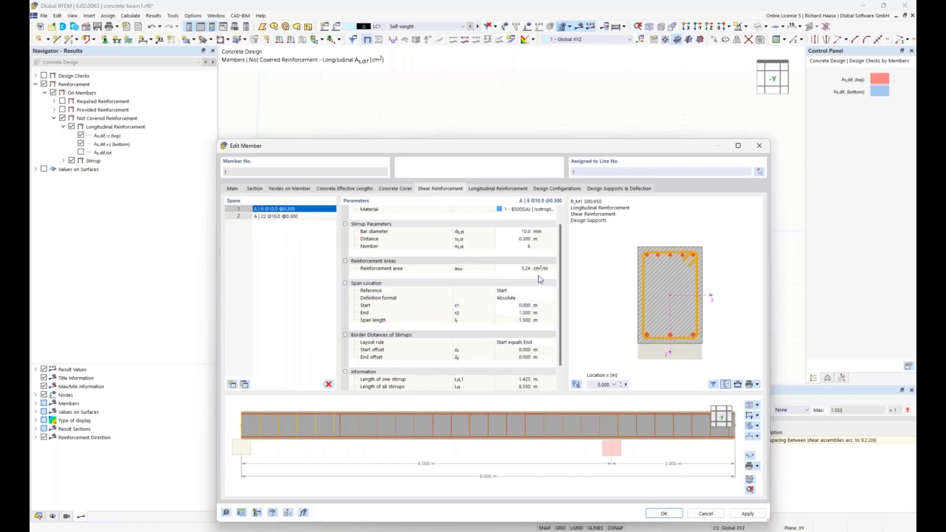
{"action": "scroll", "coordinate": [532, 281], "scroll_direction": "up", "scroll_amount": 1}
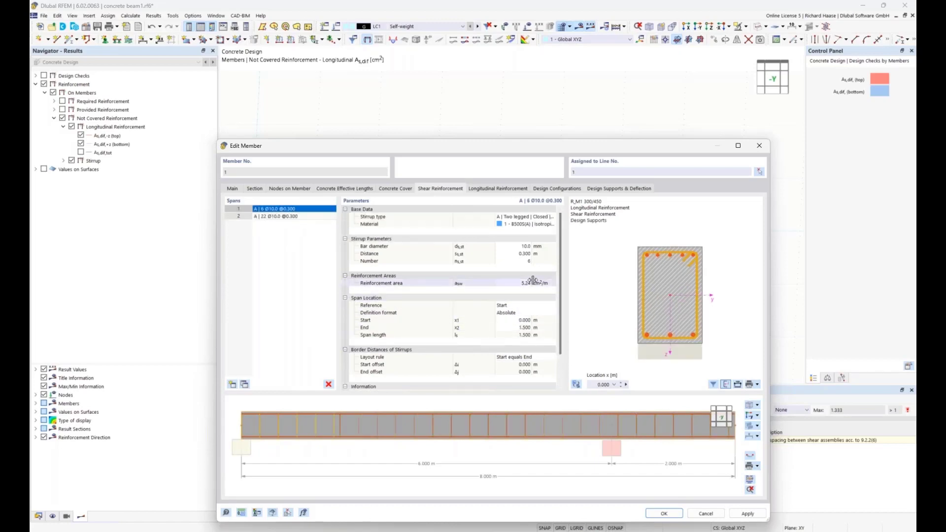
{"action": "left_click", "coordinate": [525, 255]}
{"action": "key", "text": "BackSpace"}
{"action": "type", "text": ".225"}
{"action": "key", "text": "Return"}
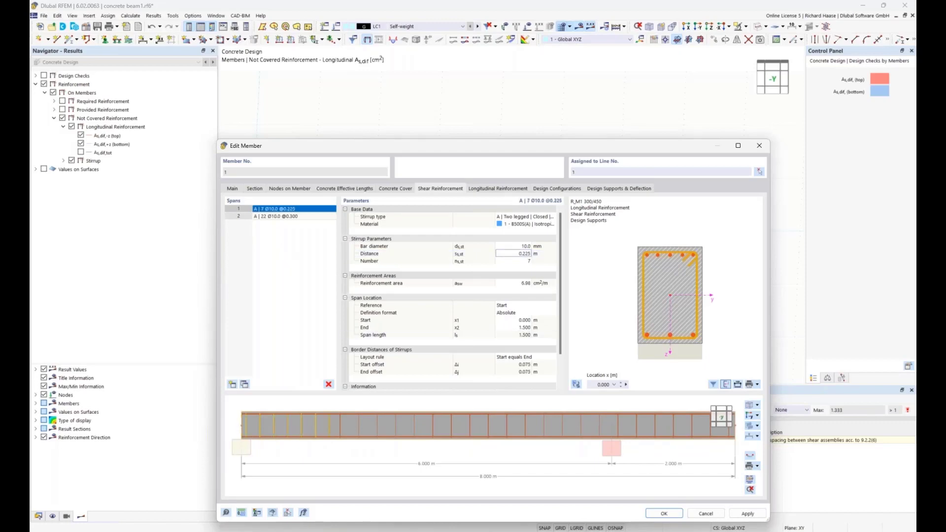
Step: Accept the member's shear reinforcement changes and recalculate the concrete design to show its results
{"action": "left_click", "coordinate": [665, 514]}
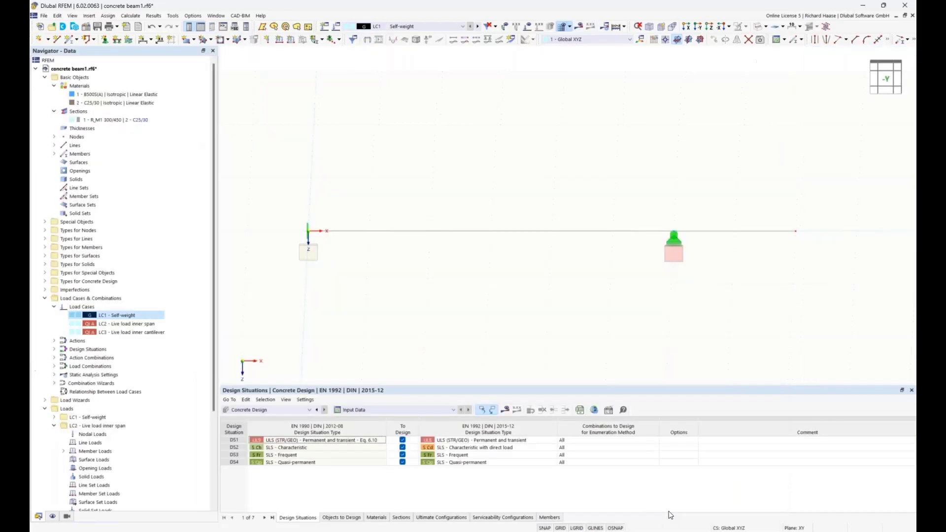
{"action": "left_click", "coordinate": [506, 413]}
{"action": "left_click", "coordinate": [510, 310]}
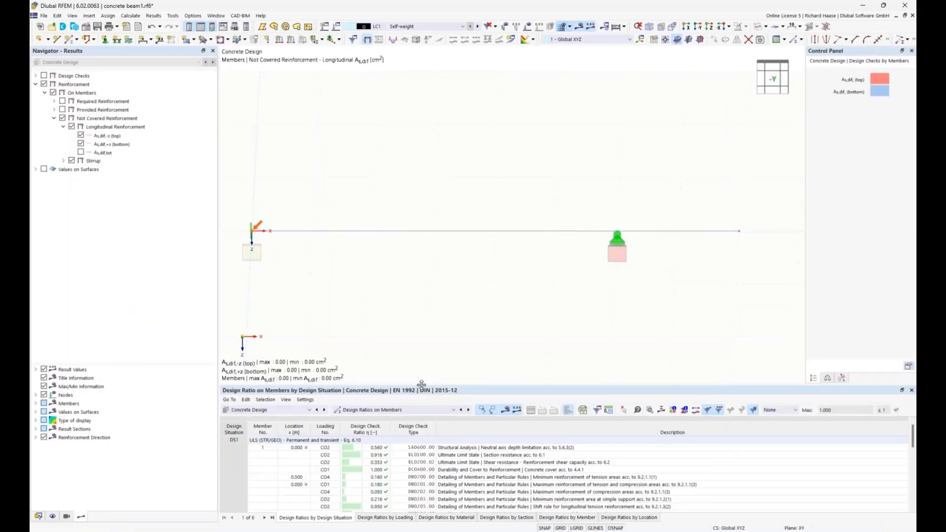
Step: Enlarge the results table and review the member's design ratios across the ULS, characteristic, frequent and quasi-permanent design situations
{"action": "left_click_drag", "start_coordinate": [422, 390], "coordinate": [424, 308]}
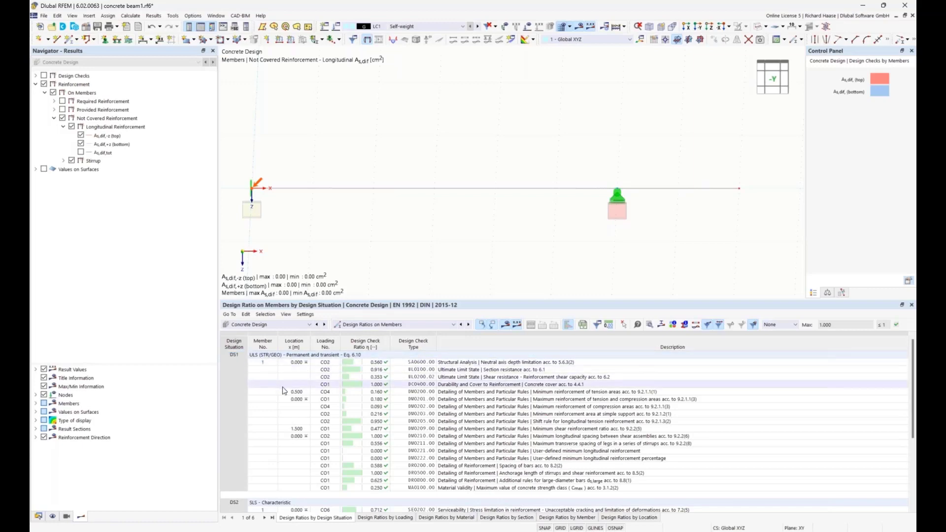
{"action": "scroll", "coordinate": [283, 394], "scroll_direction": "down", "scroll_amount": 3}
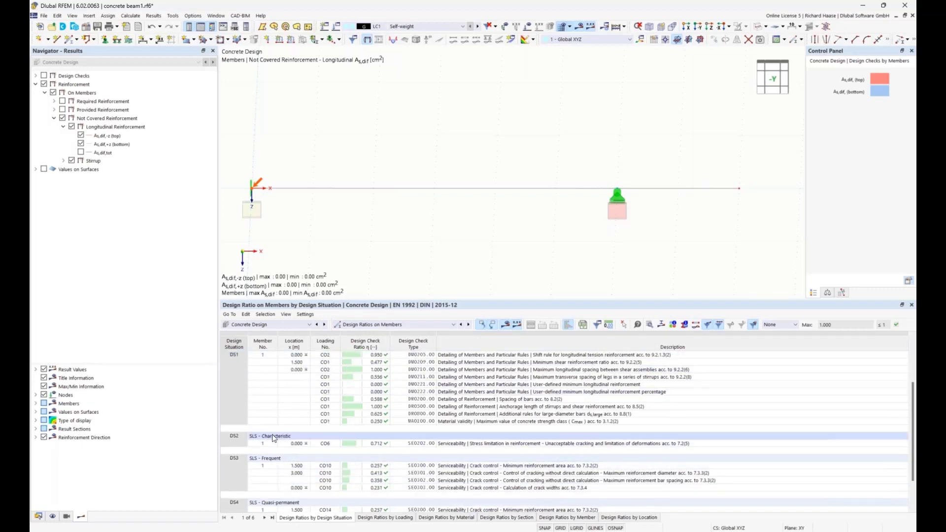
{"action": "scroll", "coordinate": [283, 471], "scroll_direction": "down", "scroll_amount": 1}
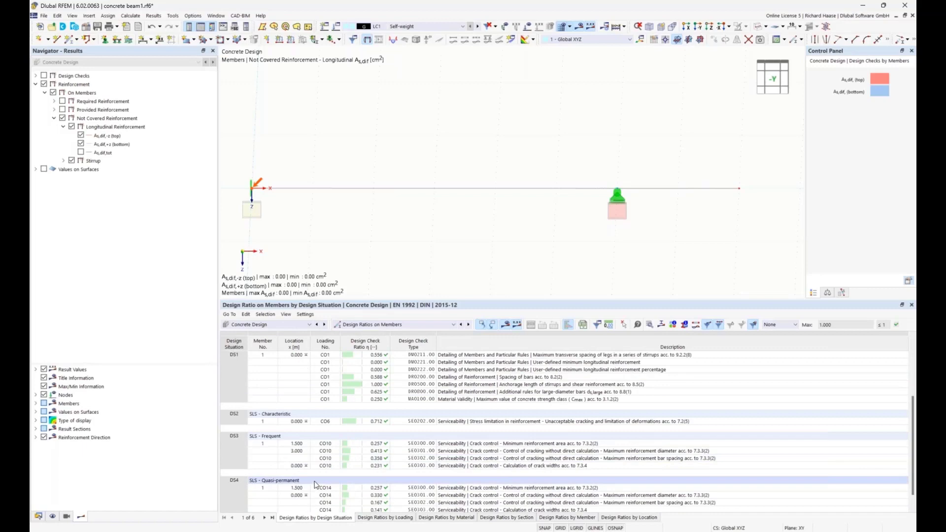
{"action": "scroll", "coordinate": [524, 407], "scroll_direction": "down", "scroll_amount": 1}
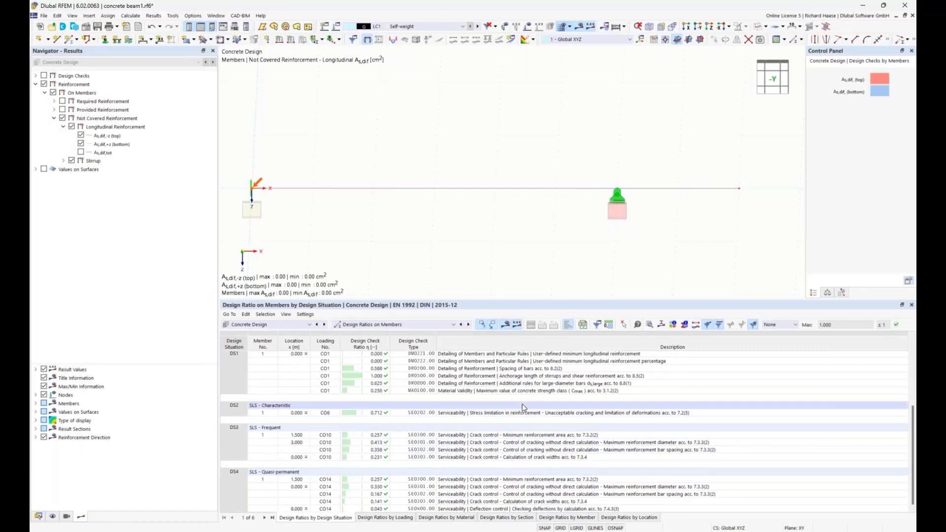
{"action": "scroll", "coordinate": [475, 406], "scroll_direction": "up", "scroll_amount": 1}
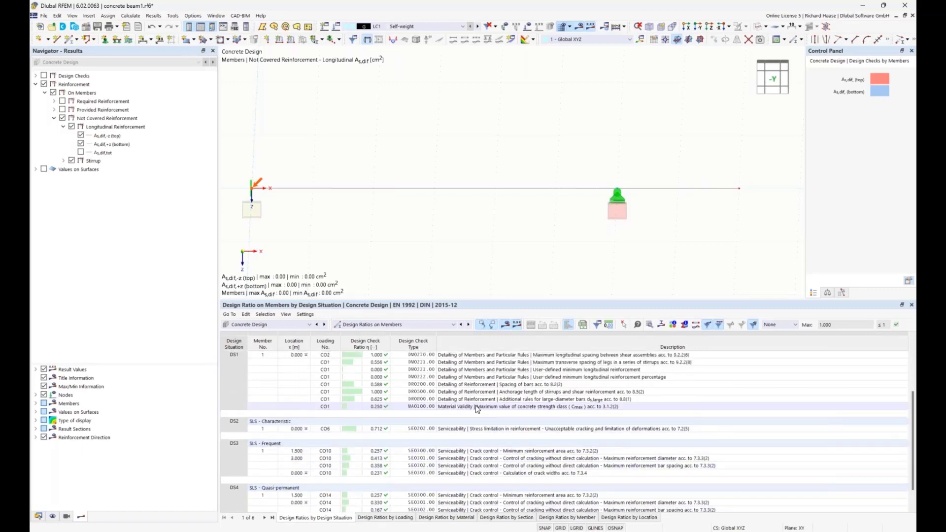
{"action": "scroll", "coordinate": [476, 409], "scroll_direction": "up", "scroll_amount": 3}
Step: Open the details of the DM0202 maximum compression reinforcement check and look through the selectable design checks, member locations and load combinations
{"action": "left_click", "coordinate": [487, 393]}
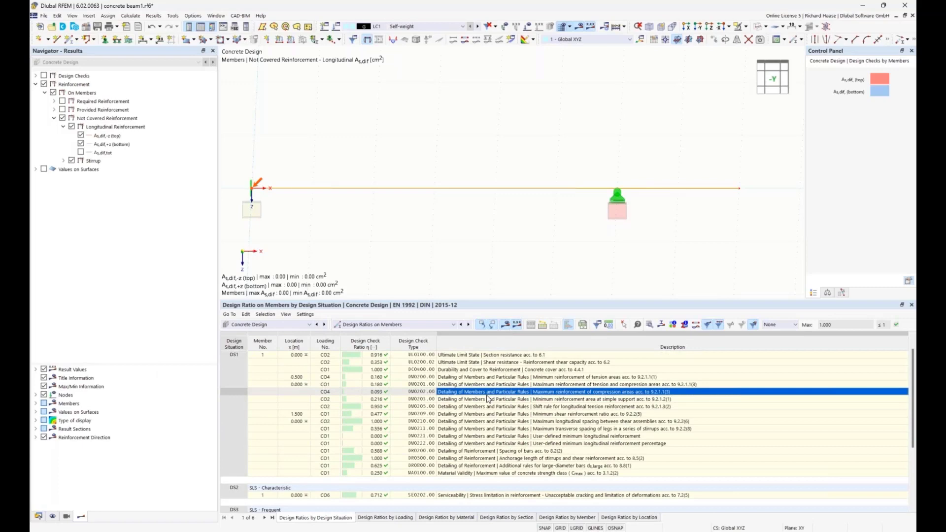
{"action": "double_click", "coordinate": [486, 398]}
{"action": "left_click_drag", "start_coordinate": [417, 90], "coordinate": [423, 48]}
{"action": "left_click", "coordinate": [177, 230]}
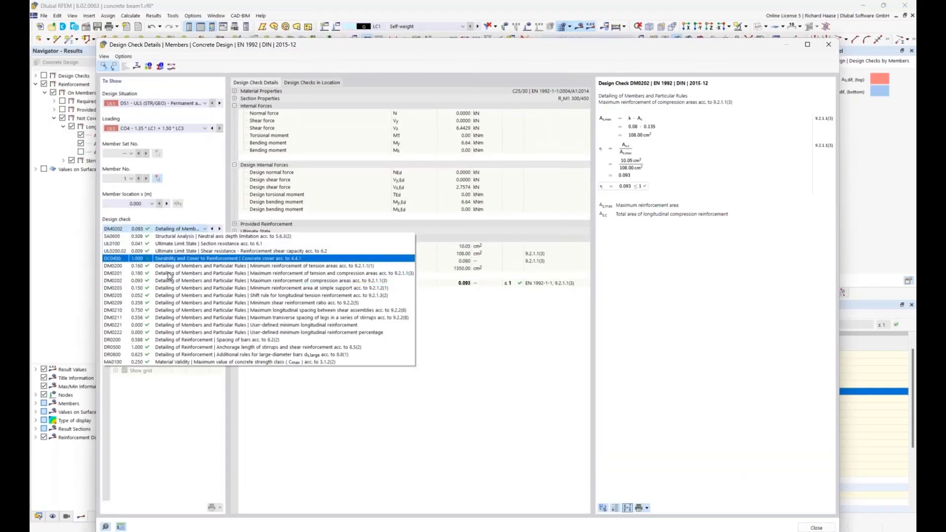
{"action": "left_click", "coordinate": [157, 204]}
{"action": "left_click", "coordinate": [149, 204]}
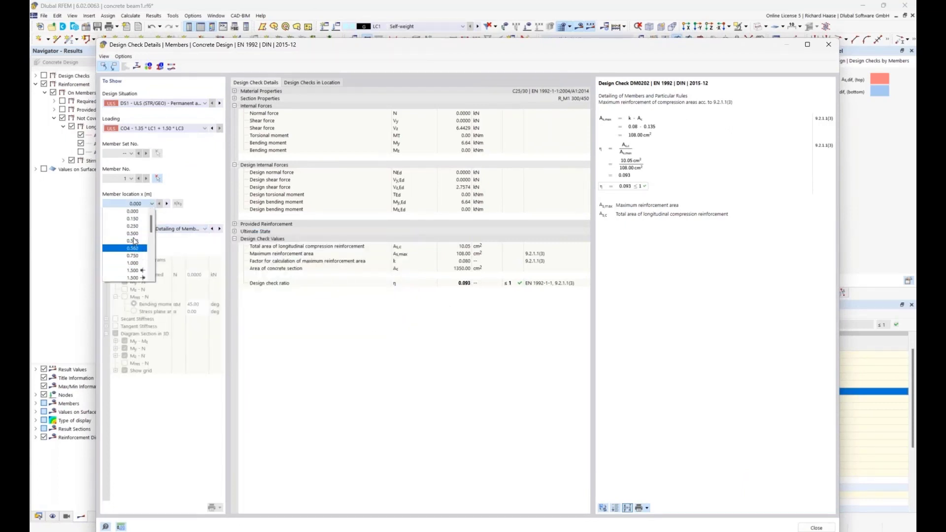
{"action": "left_click", "coordinate": [185, 177]}
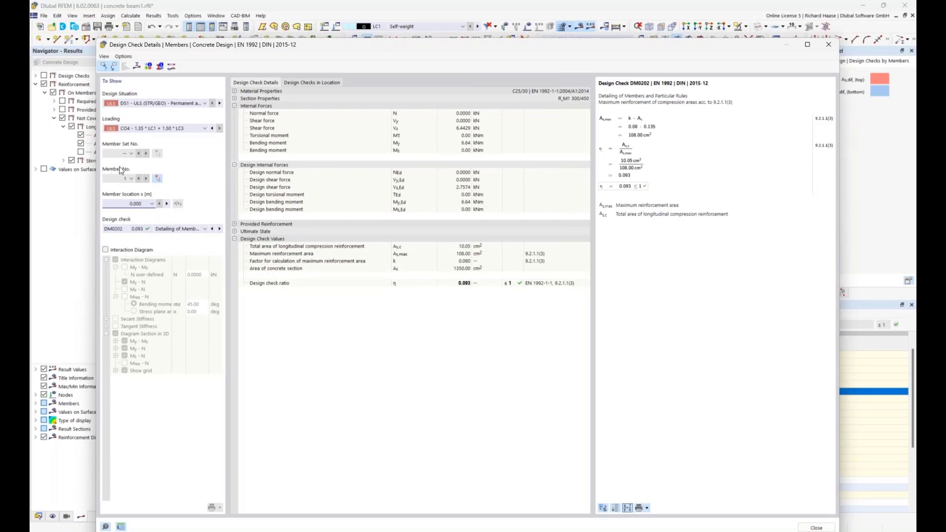
{"action": "left_click", "coordinate": [150, 130]}
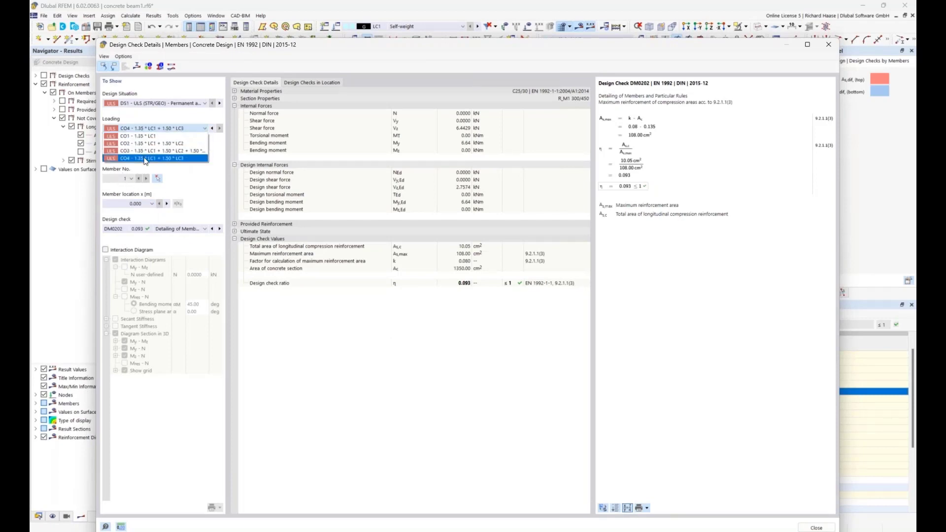
{"action": "left_click", "coordinate": [155, 112]}
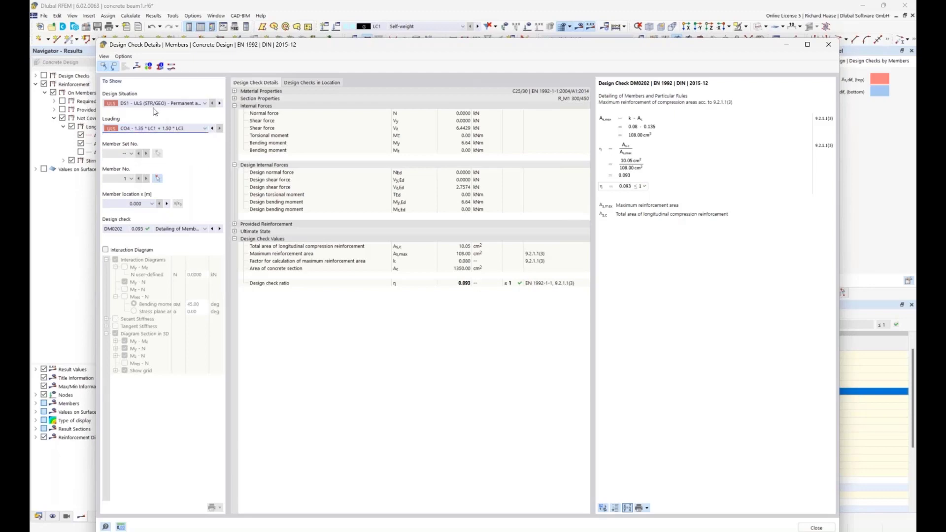
Step: View the design situations selectable for the maximum compression reinforcement check, keep DS1 and close the check details
{"action": "left_click", "coordinate": [153, 104]}
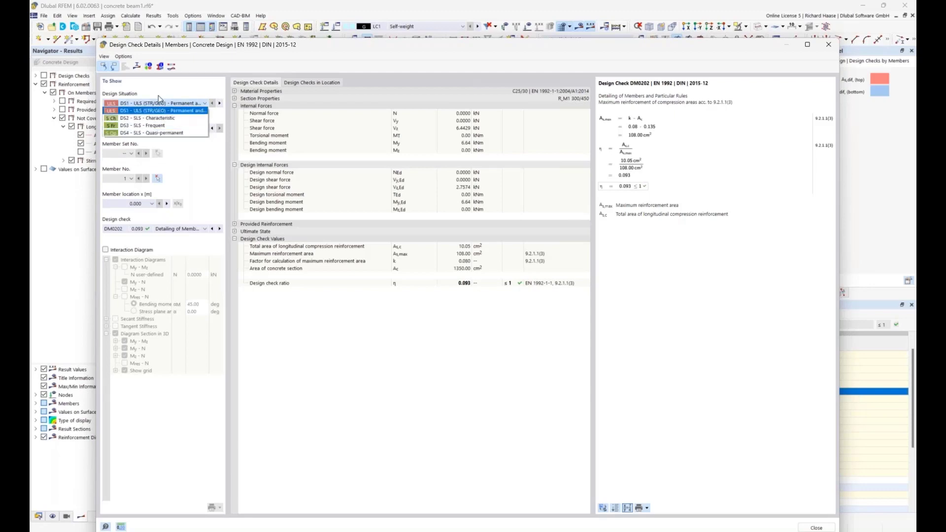
{"action": "left_click", "coordinate": [164, 94]}
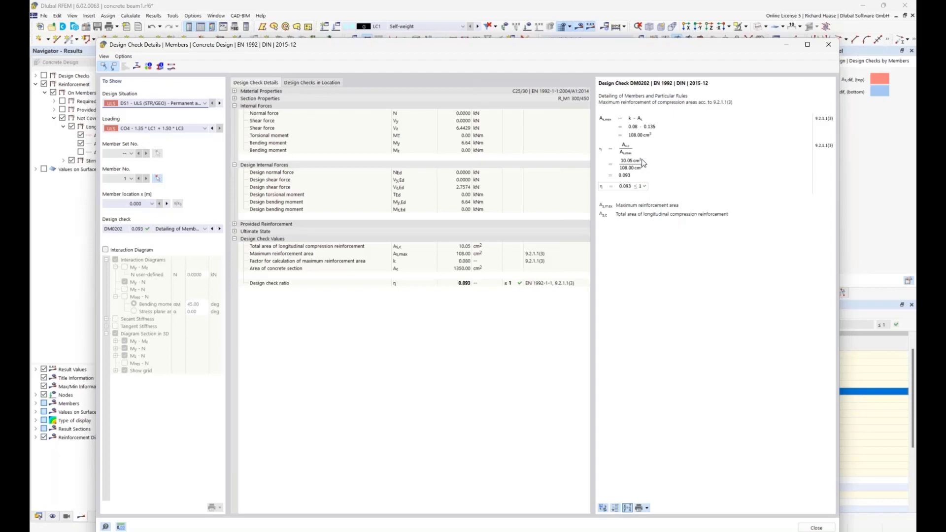
{"action": "left_click_drag", "start_coordinate": [632, 47], "coordinate": [605, 39]}
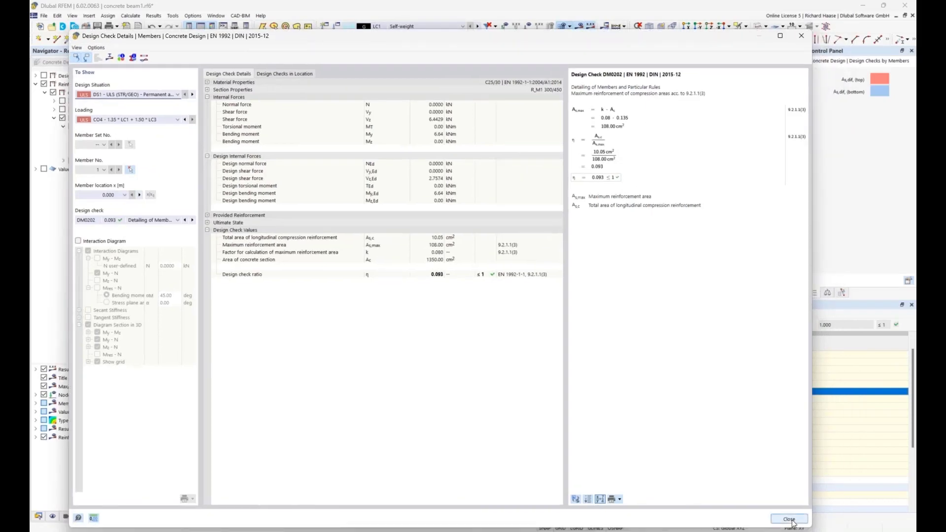
{"action": "left_click", "coordinate": [790, 519]}
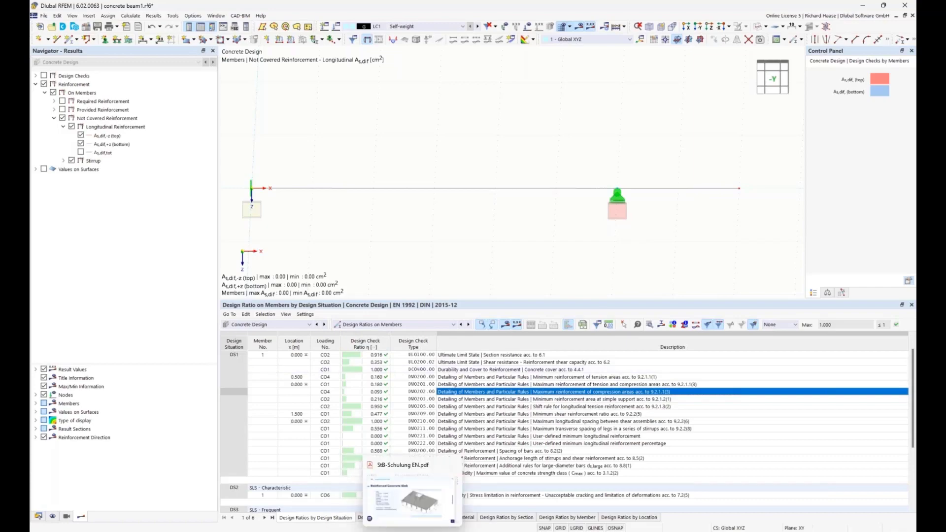
Step: Switch to StB-Schulung EN.pdf, read the Reinforced Concrete Slab specifications full screen and return to RFEM
{"action": "left_click", "coordinate": [413, 530]}
{"action": "key", "text": "ctrl+l"}
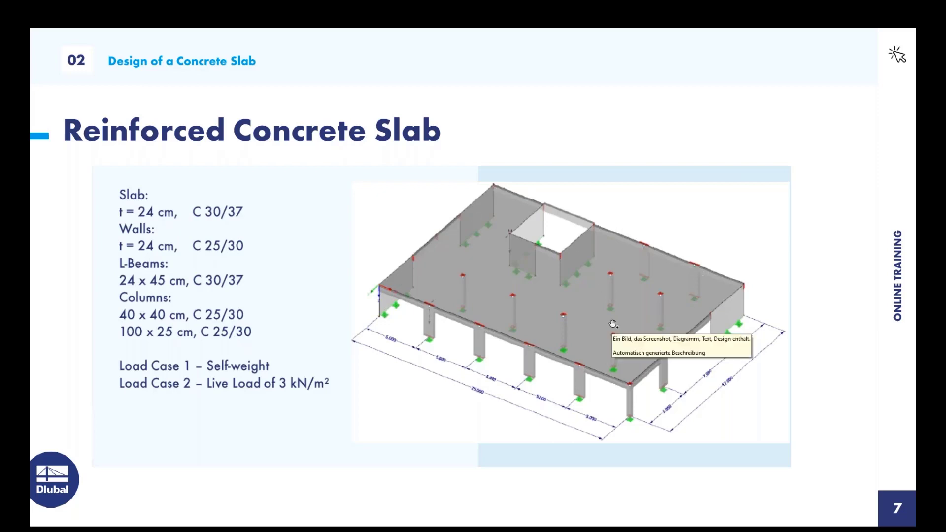
{"action": "key", "text": "Escape"}
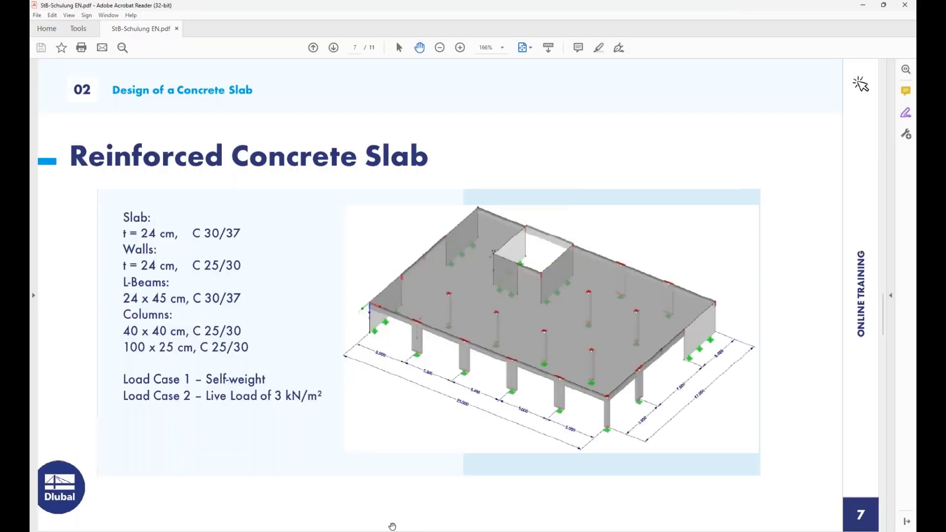
{"action": "left_click", "coordinate": [389, 531]}
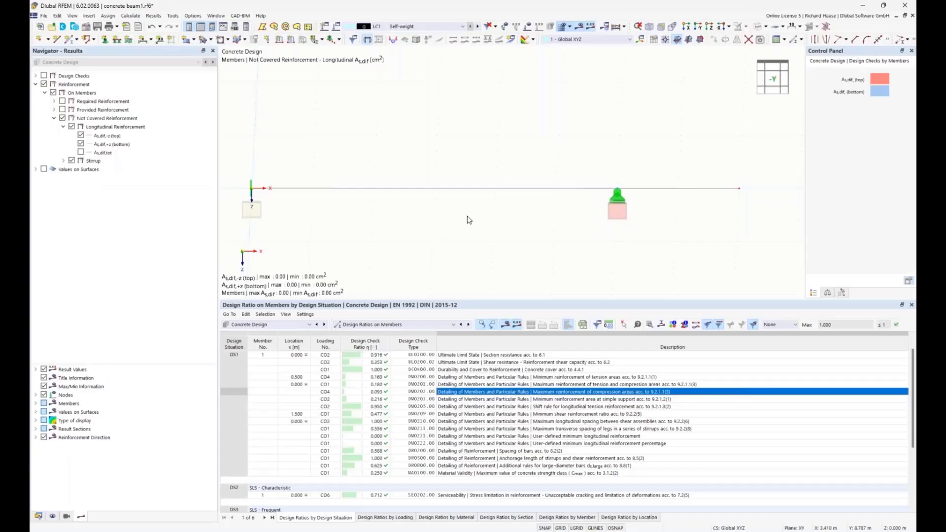
Step: Collapse the beam model's data tree and open the model "concrete slab - without results" from the Schulung folder
{"action": "left_click", "coordinate": [38, 516]}
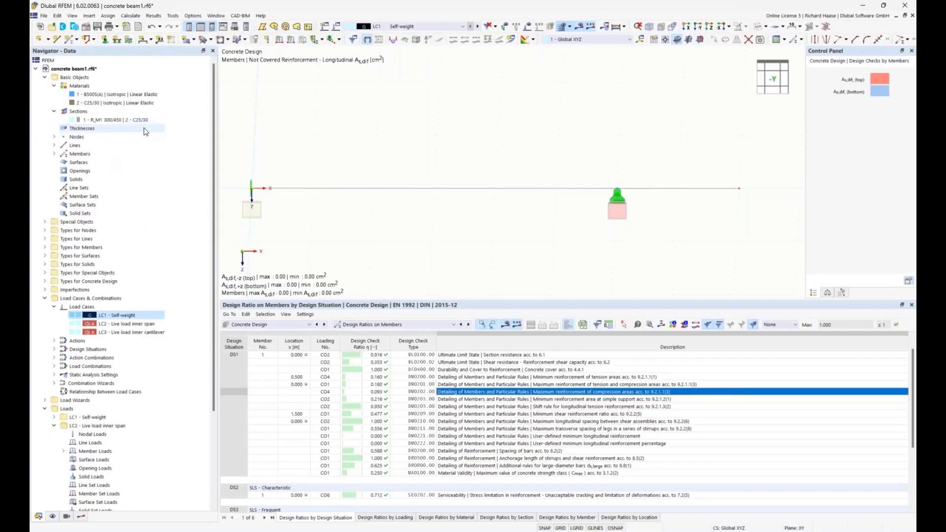
{"action": "left_click", "coordinate": [36, 69]}
{"action": "left_click", "coordinate": [52, 26]}
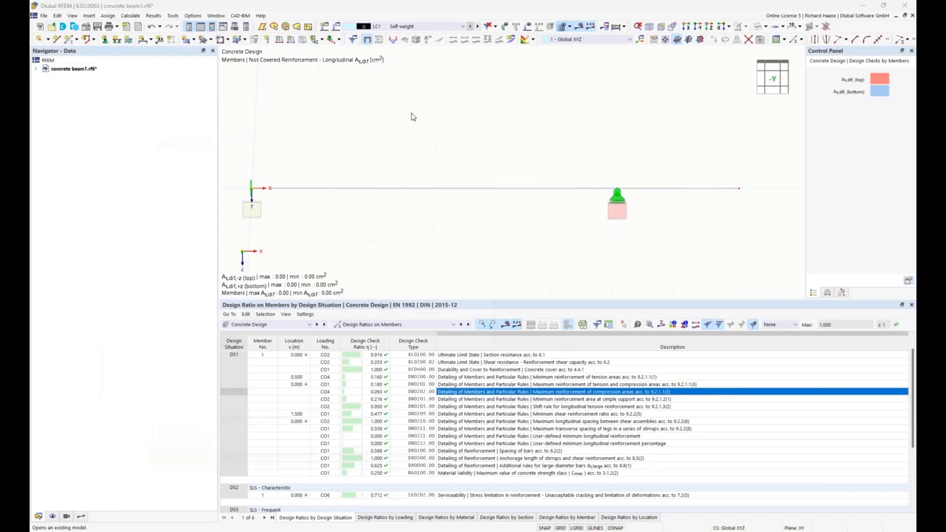
{"action": "left_click", "coordinate": [278, 233]}
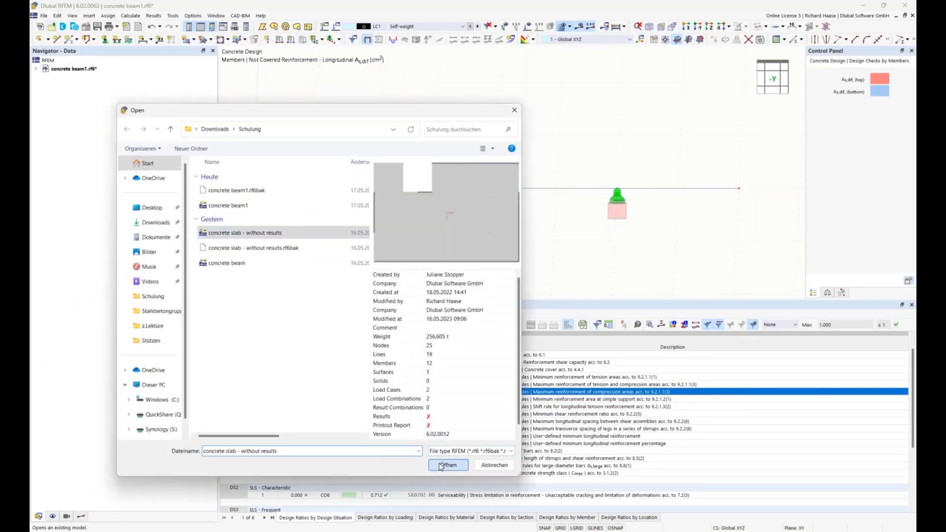
{"action": "left_click", "coordinate": [442, 465]}
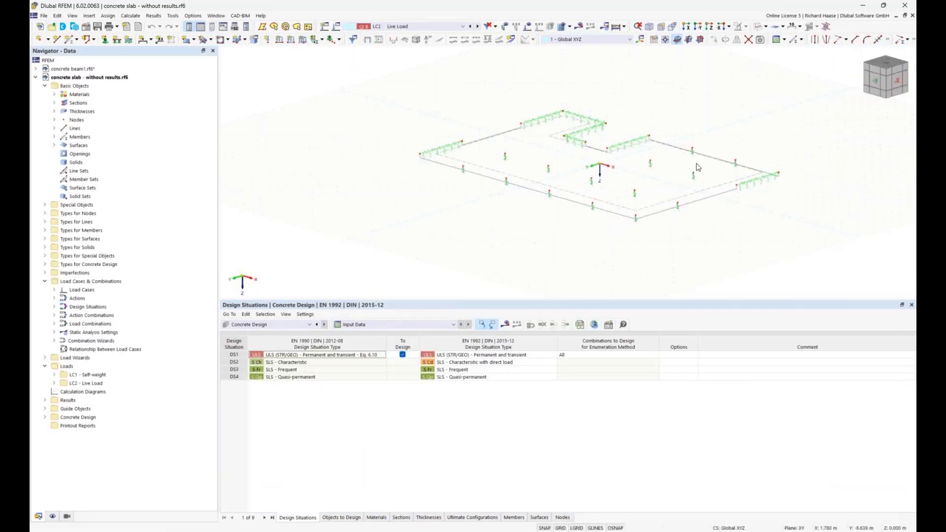
Step: Enlarge the model view and examine the fictitious wall stiffness settings of the line support beside the slab recess
{"action": "scroll", "coordinate": [666, 170], "scroll_direction": "up", "scroll_amount": 6}
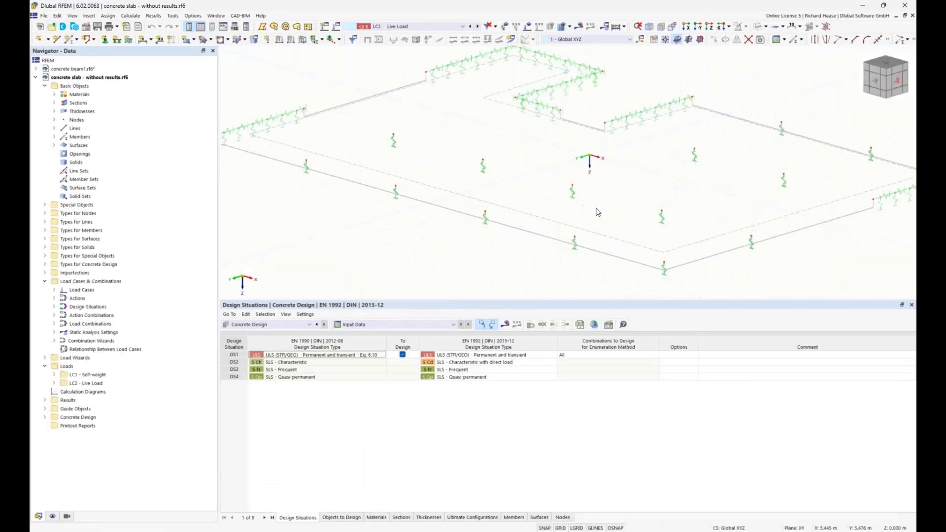
{"action": "left_click_drag", "start_coordinate": [559, 304], "coordinate": [547, 414]}
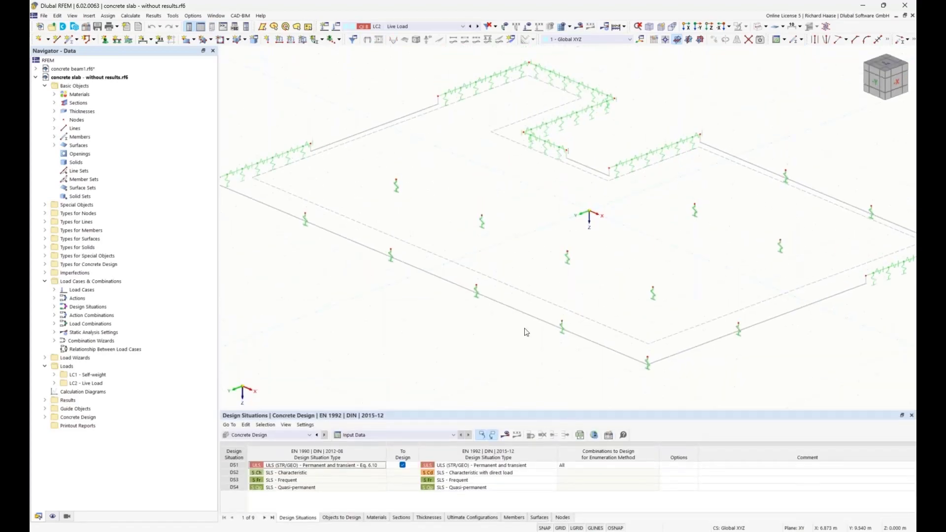
{"action": "middle_click_drag", "start_coordinate": [551, 286], "coordinate": [509, 302]}
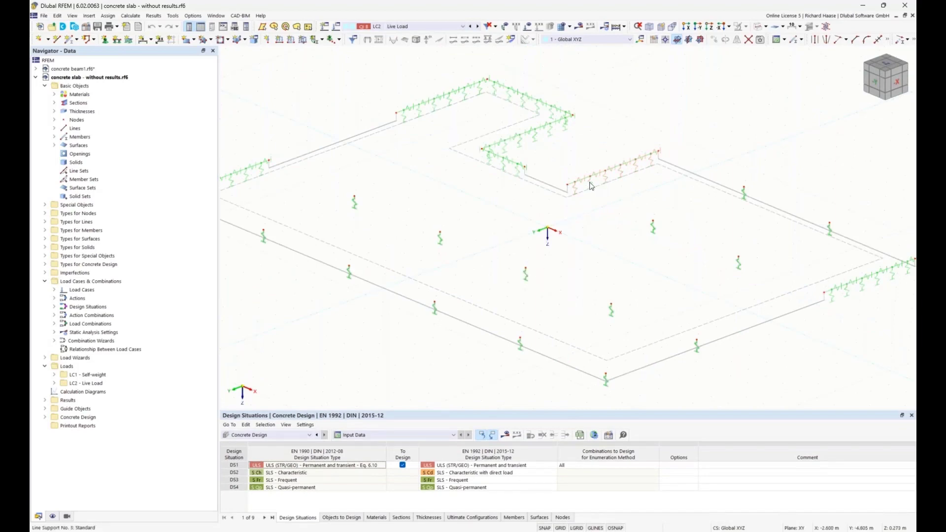
{"action": "mouse_move", "coordinate": [591, 186]}
{"action": "double_click", "coordinate": [591, 186]}
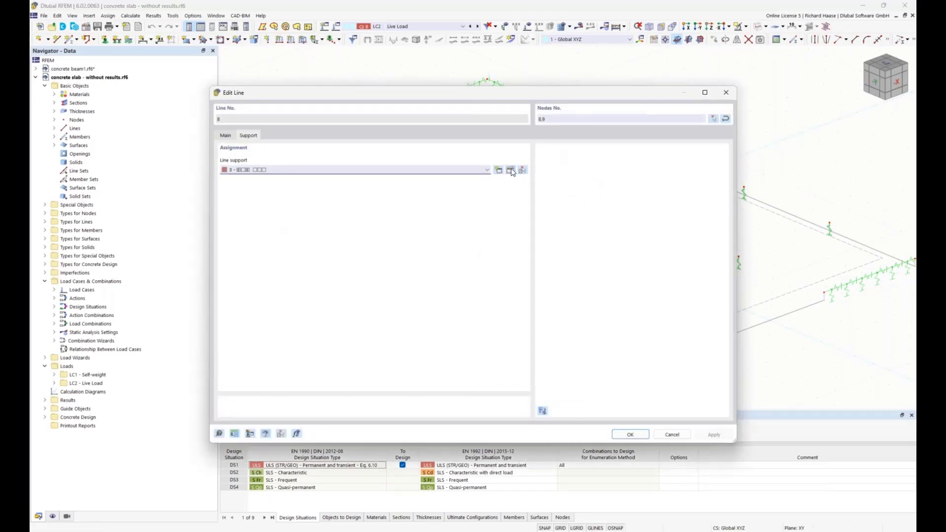
{"action": "left_click", "coordinate": [511, 169]}
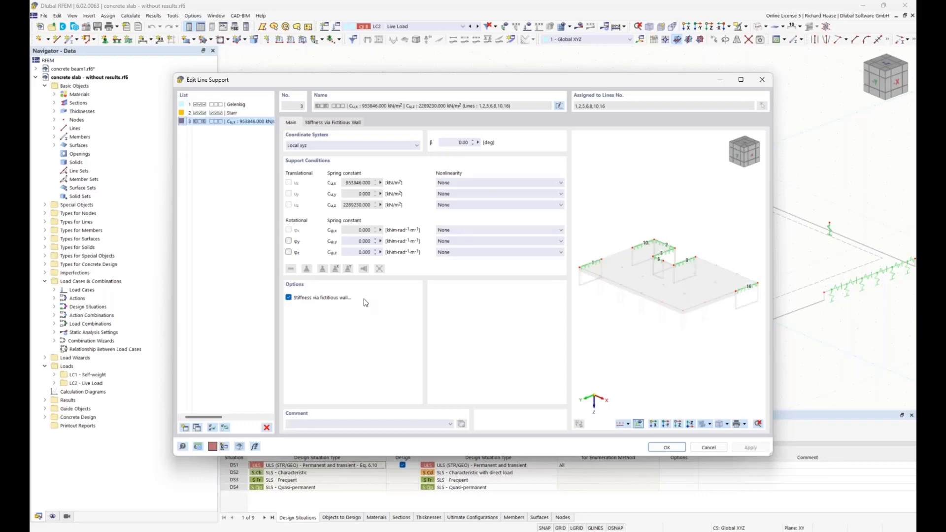
{"action": "left_click", "coordinate": [333, 122]}
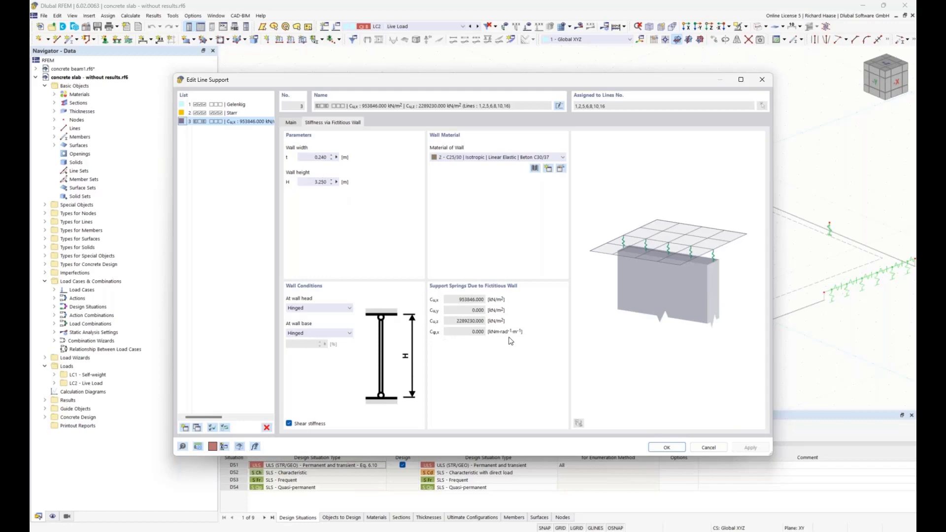
{"action": "left_click", "coordinate": [671, 447]}
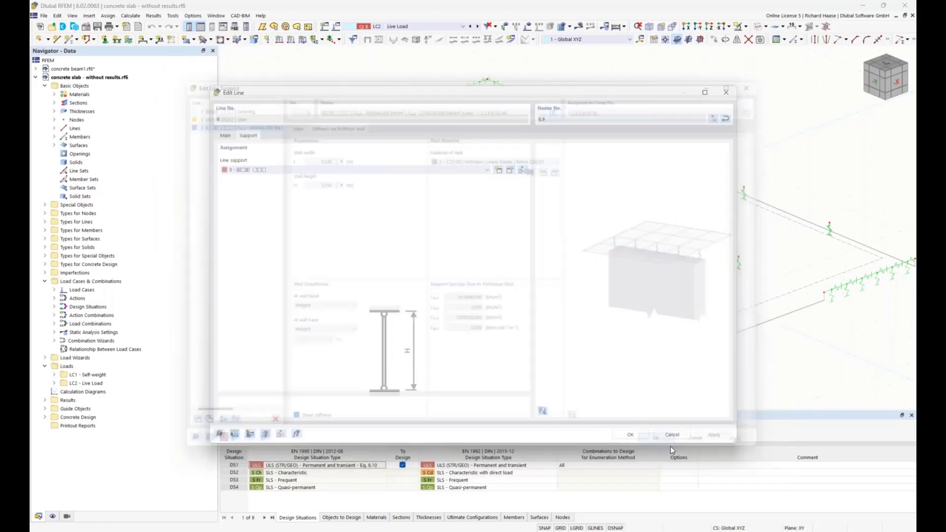
{"action": "left_click", "coordinate": [637, 436]}
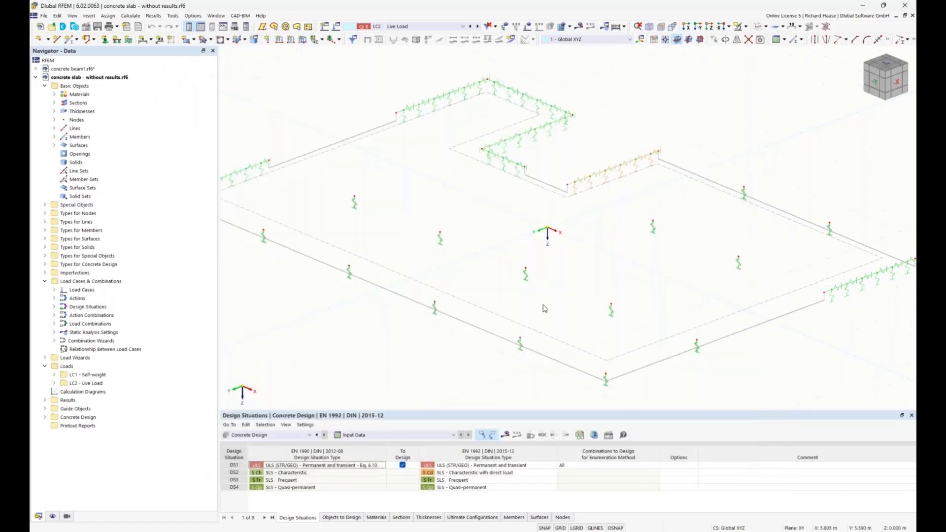
Step: Examine the fictitious column stiffness settings of the nodal support at interior node 22
{"action": "double_click", "coordinate": [526, 277]}
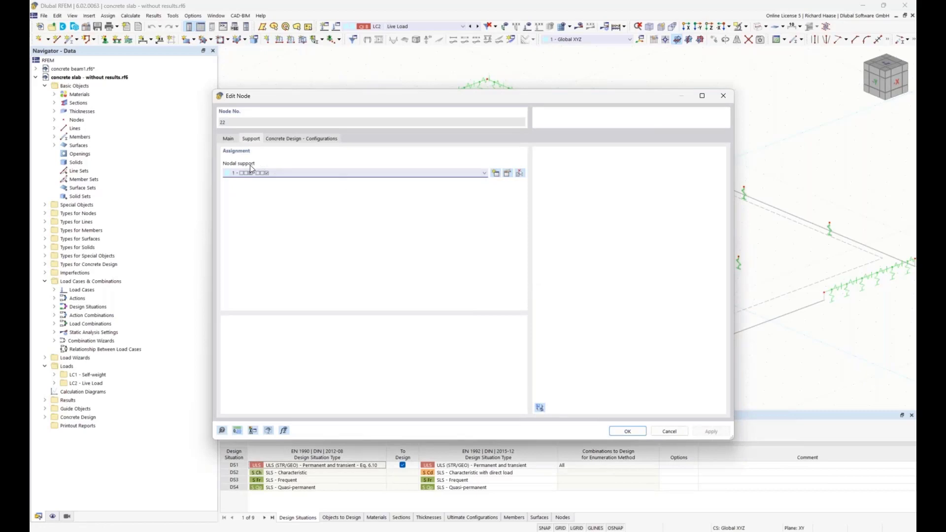
{"action": "left_click", "coordinate": [508, 173]}
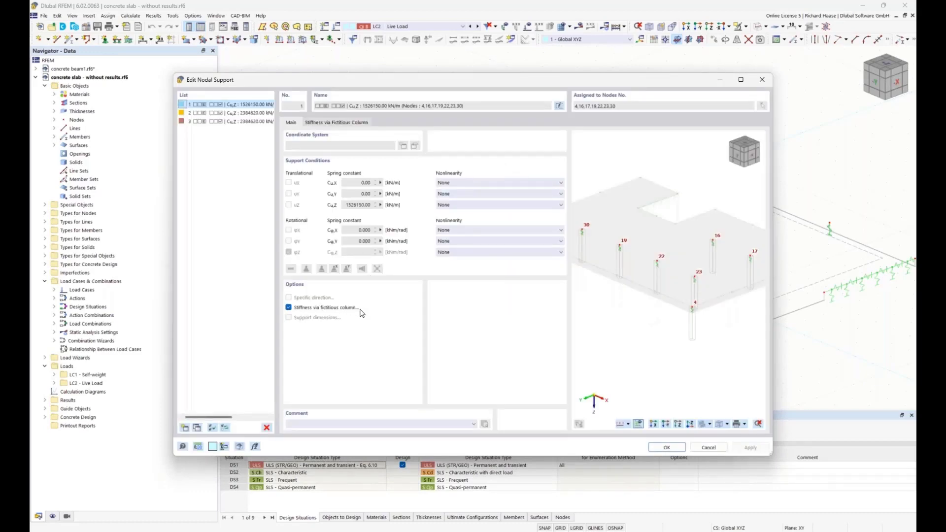
{"action": "left_click", "coordinate": [347, 121]}
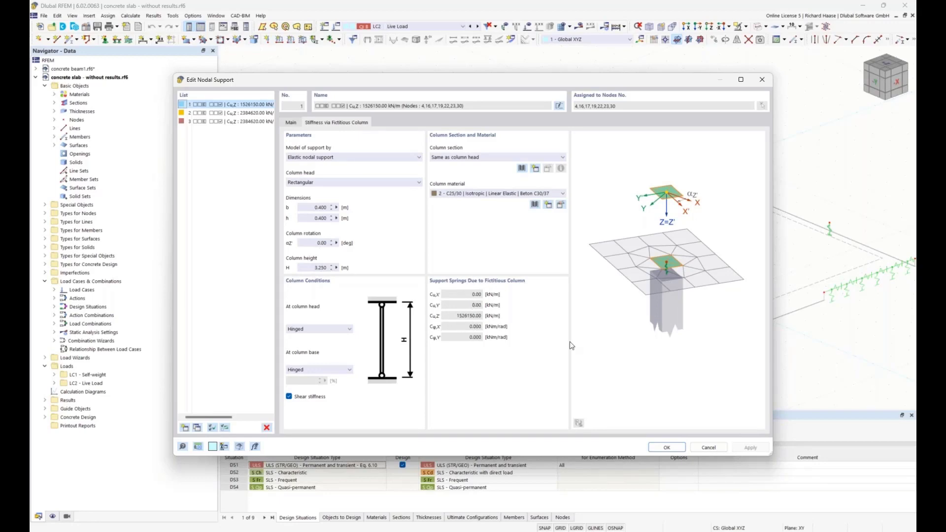
{"action": "left_click", "coordinate": [659, 444]}
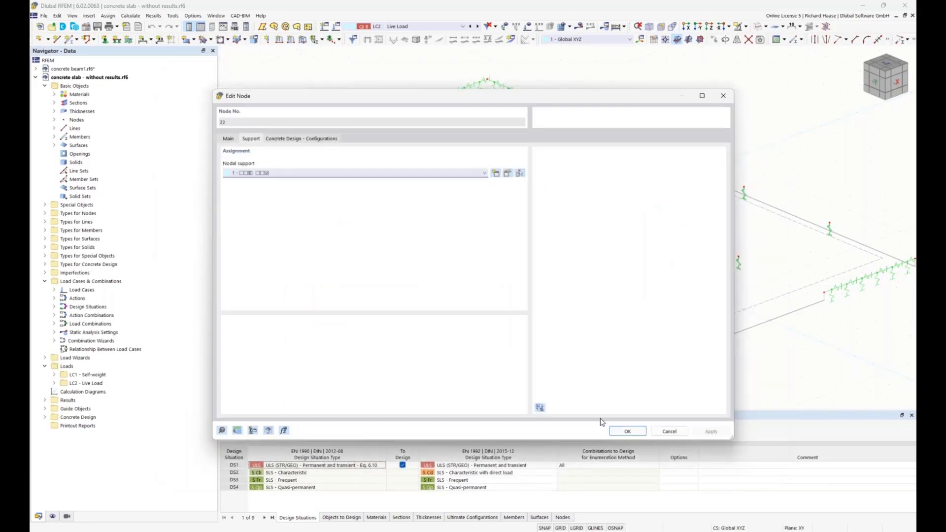
{"action": "left_click", "coordinate": [625, 432]}
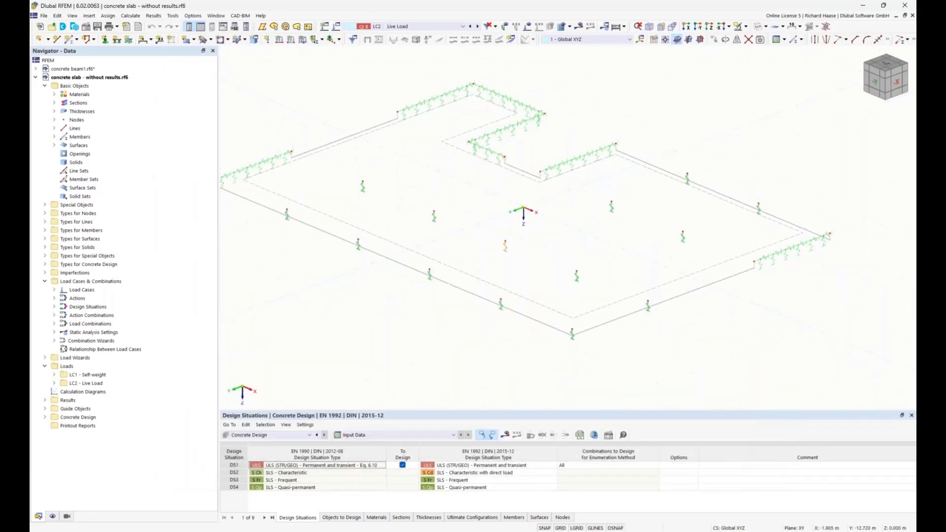
Step: Display the slab as a solid model and inspect the ribs along its edges from the side
{"action": "left_click", "coordinate": [767, 27]}
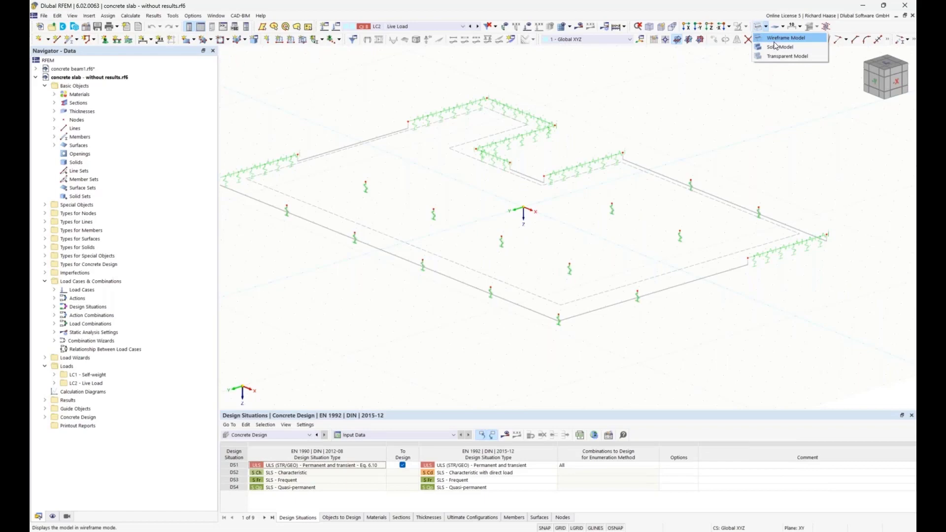
{"action": "left_click", "coordinate": [776, 48]}
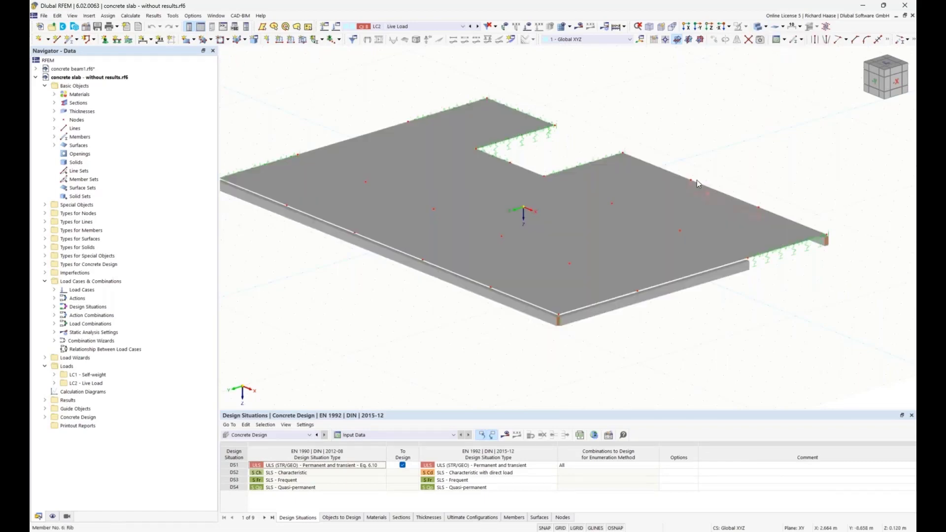
{"action": "middle_click_drag", "start_coordinate": [730, 140], "coordinate": [688, 117], "text": "ctrl"}
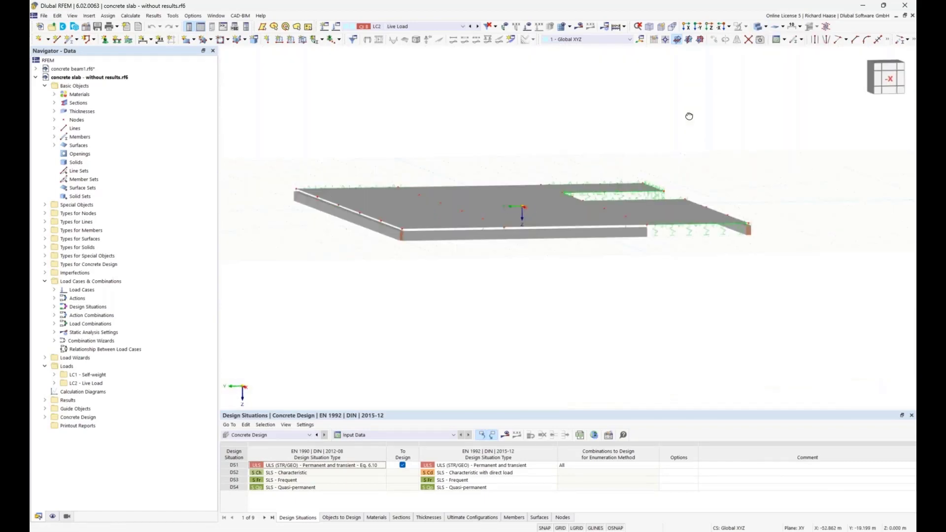
{"action": "scroll", "coordinate": [442, 229], "scroll_direction": "up", "scroll_amount": 4}
{"action": "middle_click_drag", "start_coordinate": [416, 242], "coordinate": [382, 189], "text": "ctrl"}
{"action": "scroll", "coordinate": [392, 182], "scroll_direction": "up", "scroll_amount": 3}
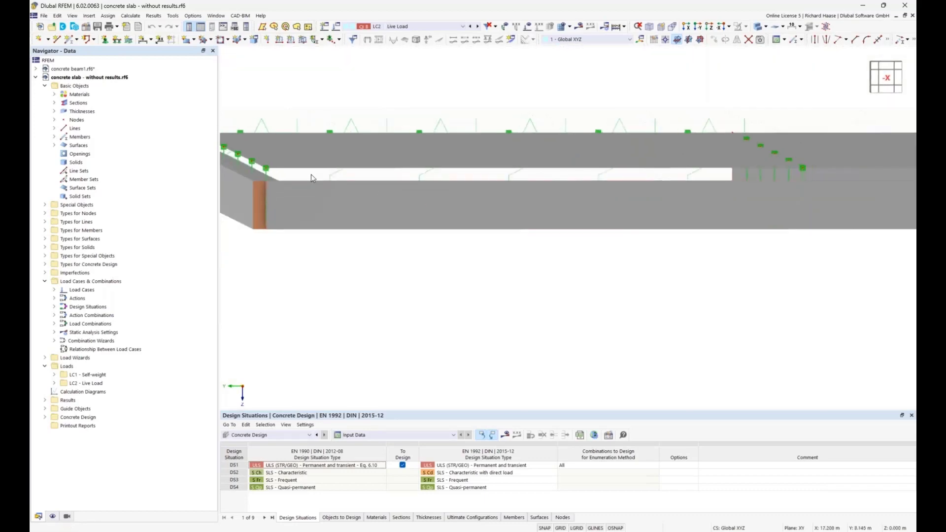
{"action": "middle_click_drag", "start_coordinate": [407, 290], "coordinate": [428, 285], "text": "ctrl"}
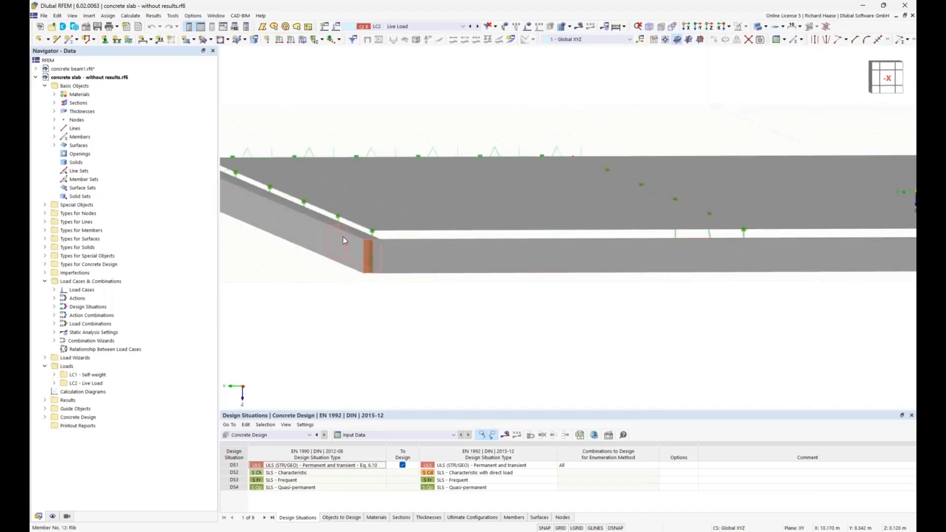
Step: Collapse the display settings tree and set the solid model's surface rendering to Filled incl. Thickness
{"action": "left_click", "coordinate": [53, 516]}
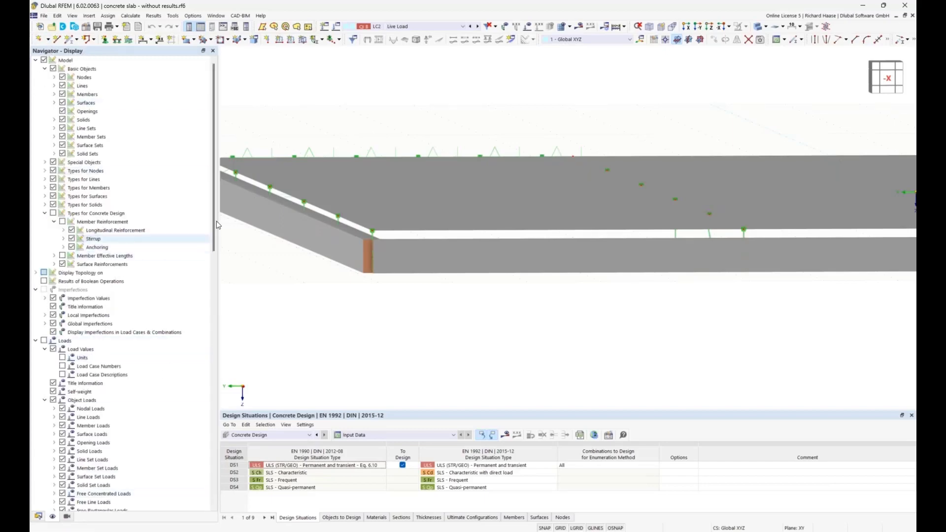
{"action": "right_click", "coordinate": [67, 61]}
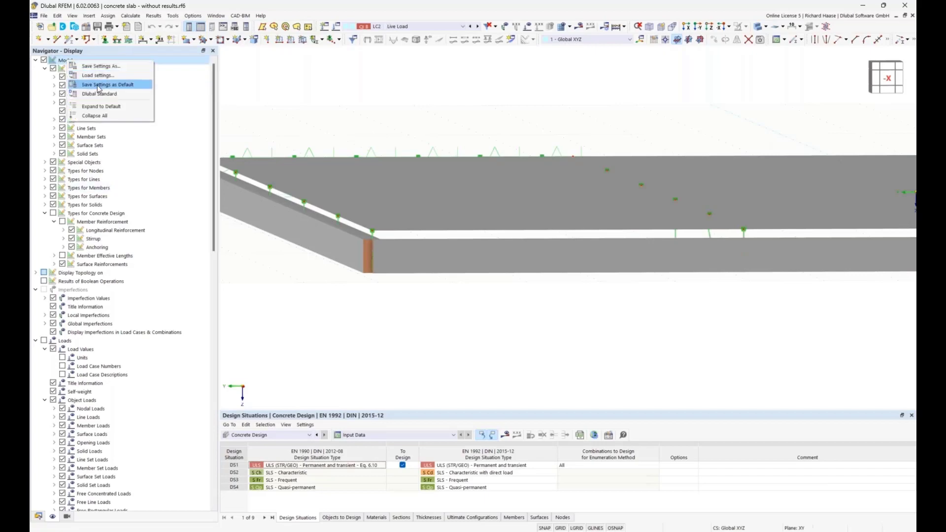
{"action": "left_click", "coordinate": [104, 117]}
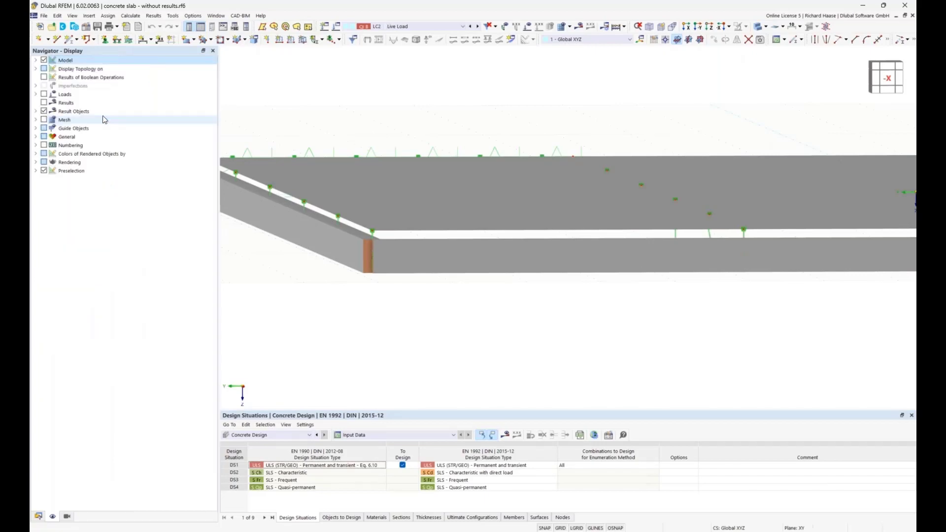
{"action": "left_click", "coordinate": [36, 163]}
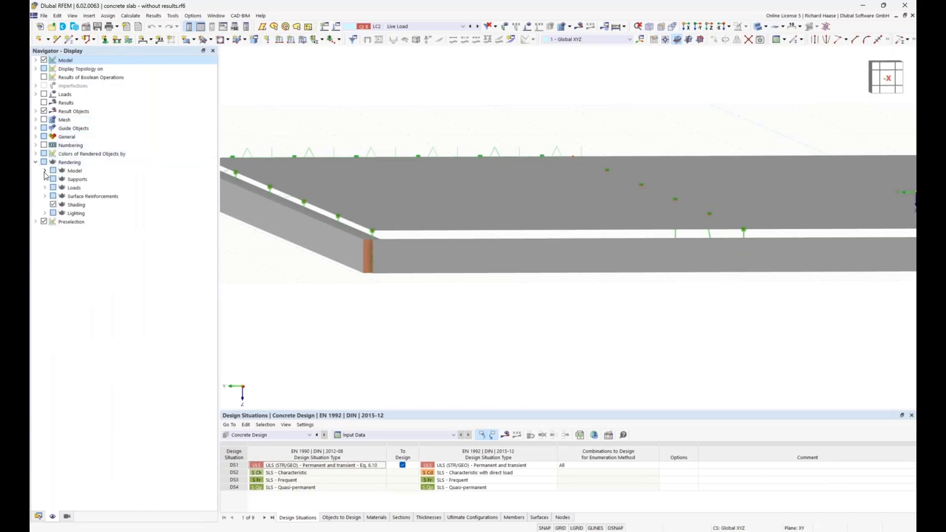
{"action": "left_click", "coordinate": [45, 171]}
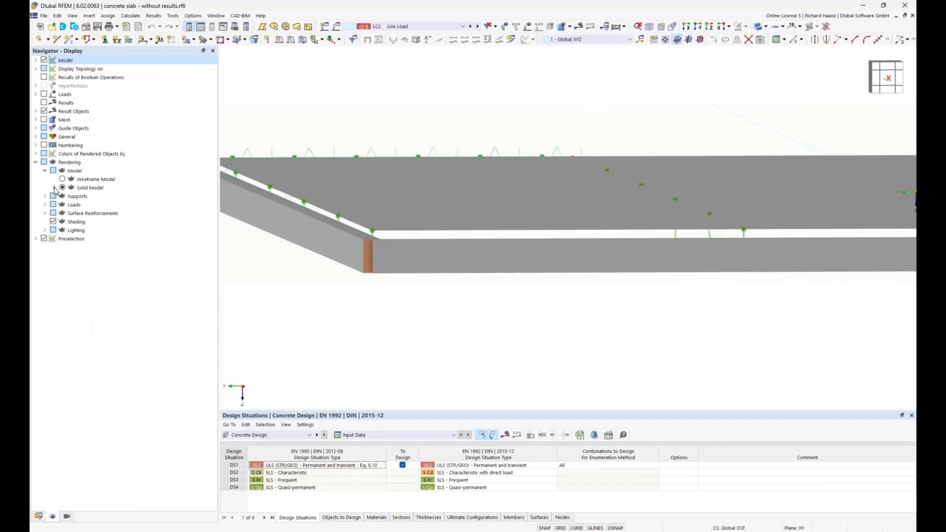
{"action": "left_click", "coordinate": [54, 188]}
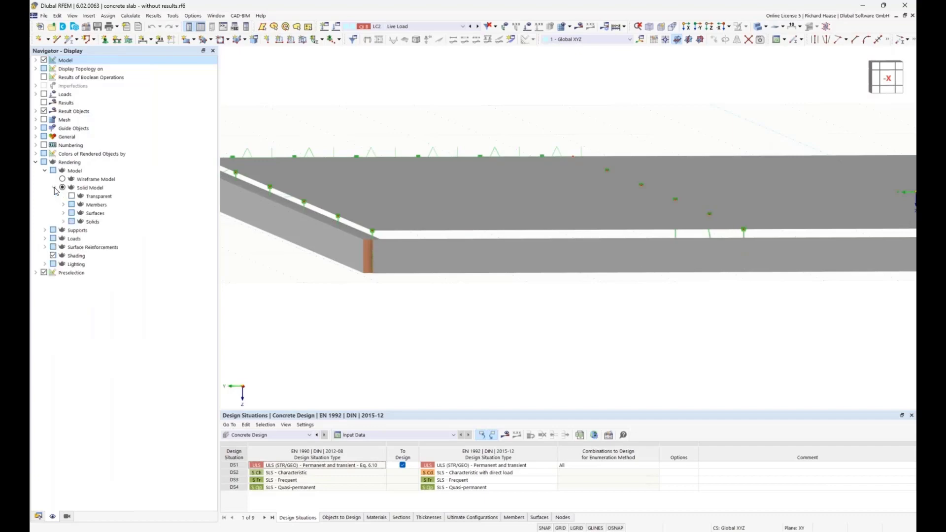
{"action": "left_click", "coordinate": [65, 213]}
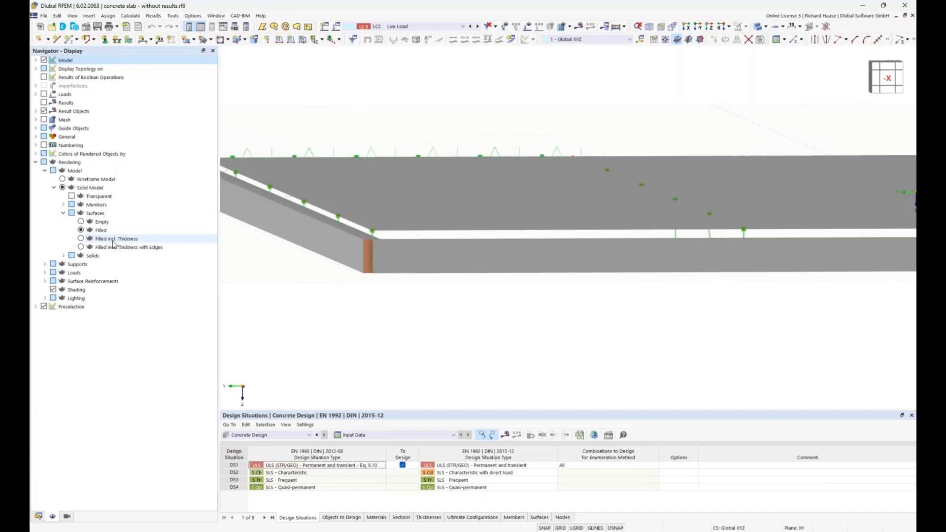
{"action": "left_click", "coordinate": [80, 239]}
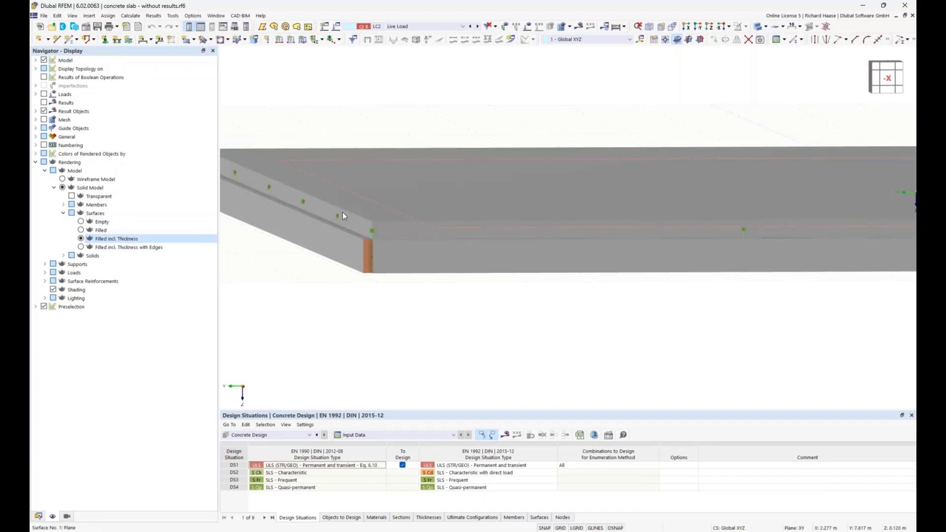
{"action": "left_click", "coordinate": [81, 230]}
{"action": "left_click", "coordinate": [80, 238]}
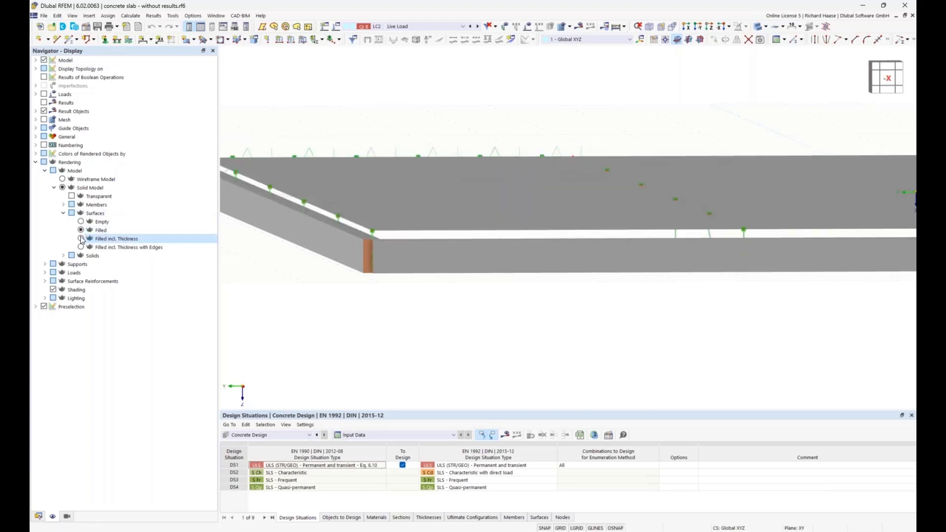
Step: Switch the slab to transparent model rendering and inspect how the edge ribs meet the slab at its corner
{"action": "middle_click_drag", "start_coordinate": [428, 270], "coordinate": [271, 205], "text": "ctrl"}
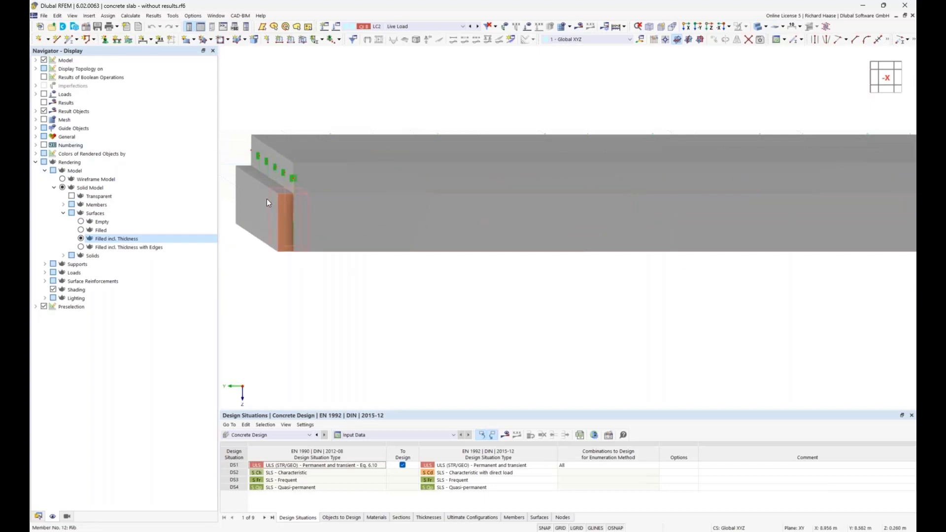
{"action": "middle_click_drag", "start_coordinate": [267, 201], "coordinate": [269, 206]}
{"action": "left_click", "coordinate": [758, 27]}
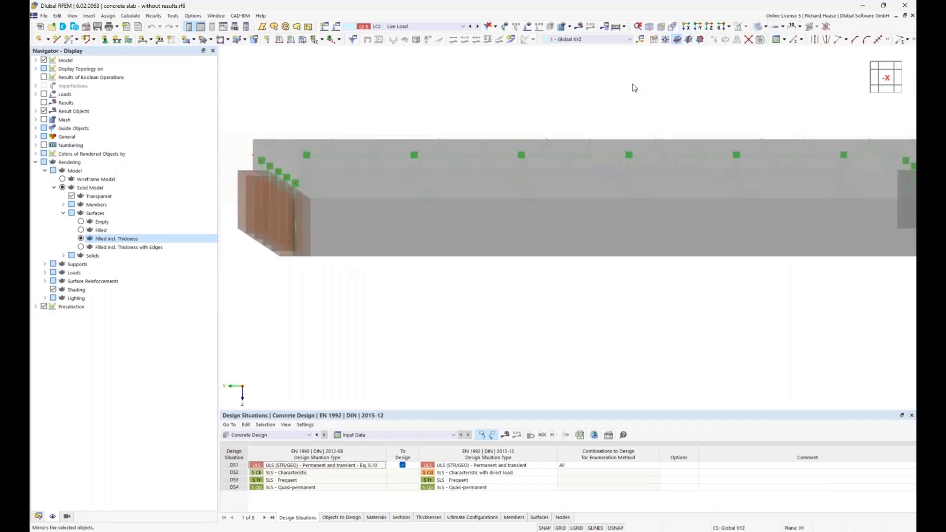
{"action": "middle_click_drag", "start_coordinate": [414, 154], "coordinate": [279, 205], "text": "ctrl"}
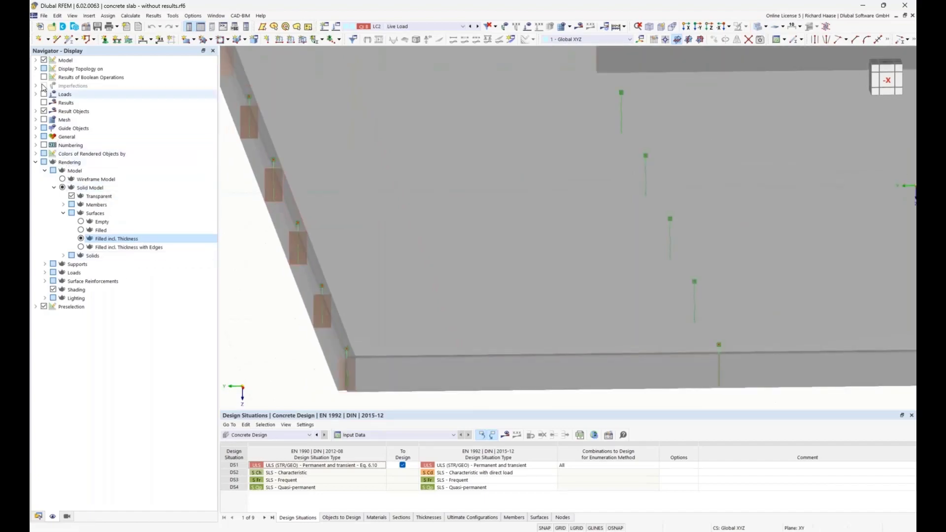
Step: Turn on the Rib Section display for the members and view the effective flange sections along the slab edges
{"action": "left_click", "coordinate": [36, 60]}
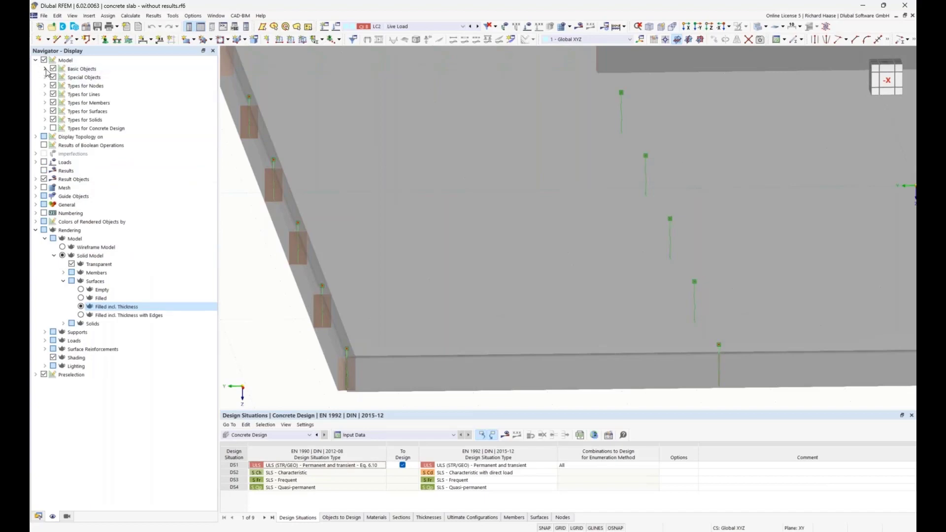
{"action": "left_click", "coordinate": [45, 69]}
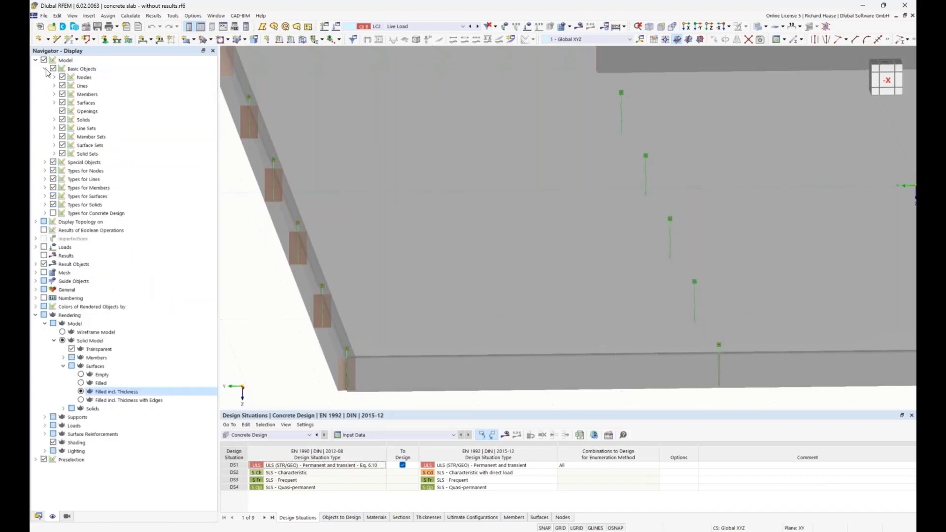
{"action": "left_click", "coordinate": [55, 95]}
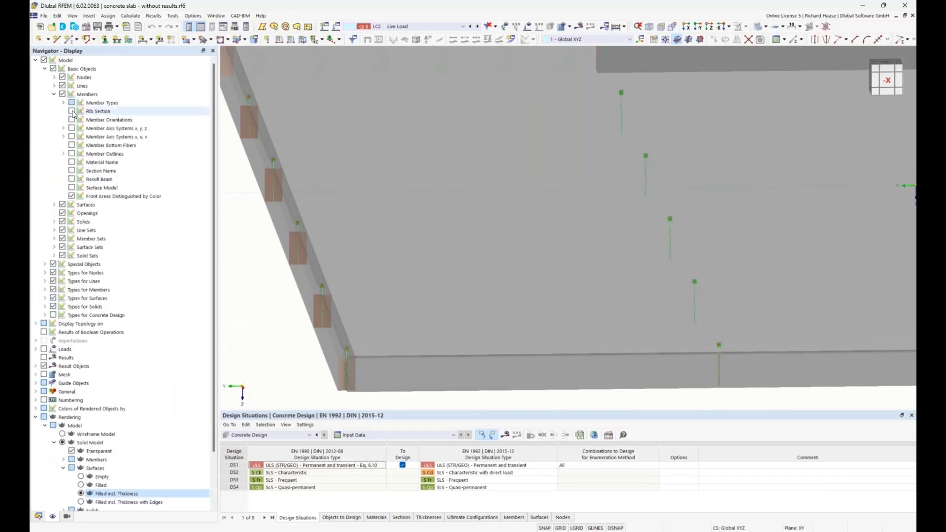
{"action": "left_click", "coordinate": [72, 112]}
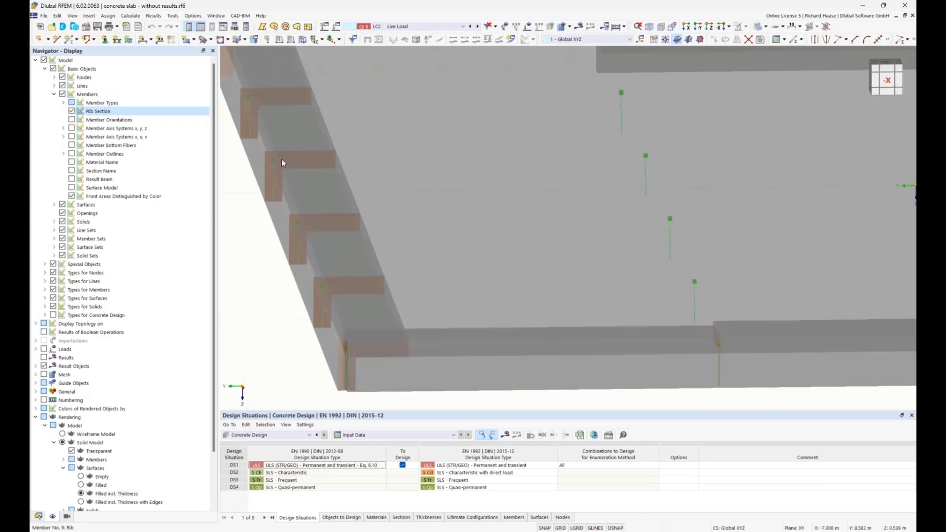
{"action": "middle_click_drag", "start_coordinate": [377, 291], "coordinate": [373, 280], "text": "ctrl"}
Step: Compare the rib sections in solid and transparent model rendering and examine them around the whole slab edge
{"action": "left_click", "coordinate": [765, 27]}
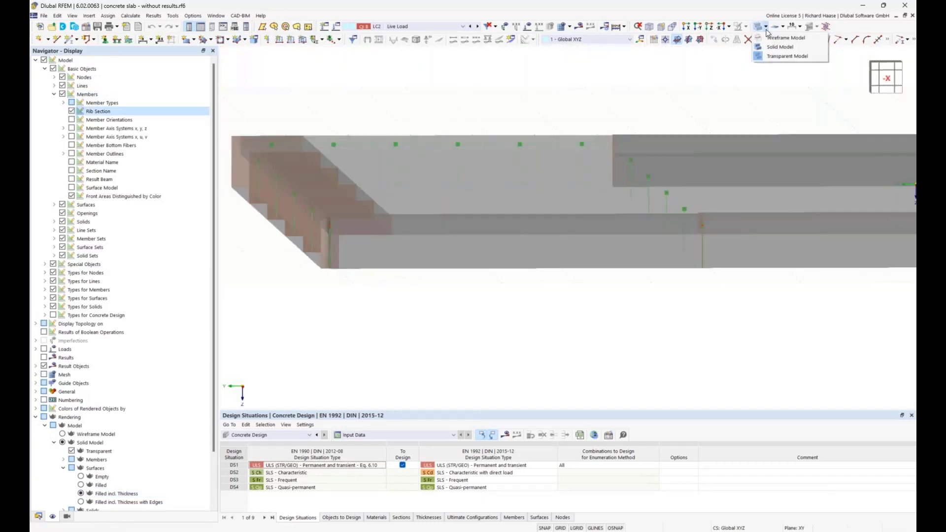
{"action": "left_click", "coordinate": [780, 47]}
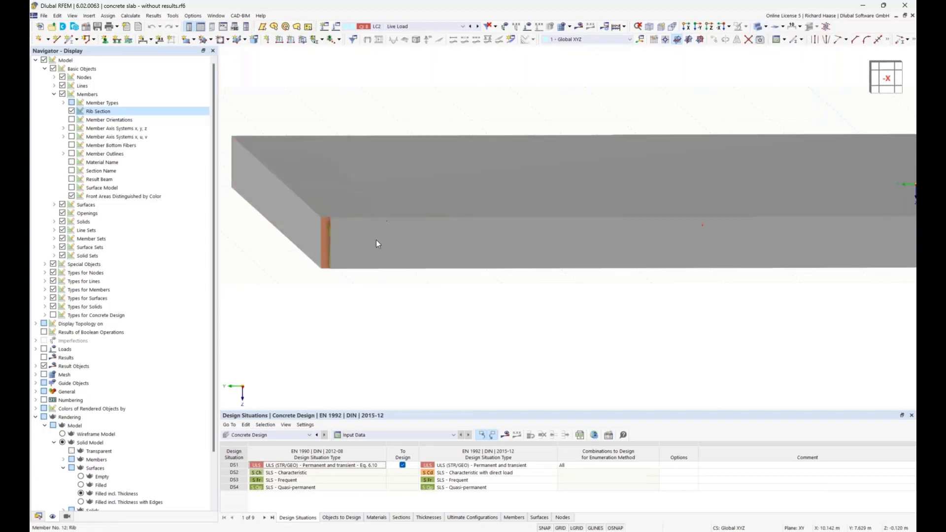
{"action": "middle_click_drag", "start_coordinate": [387, 283], "coordinate": [398, 281], "text": "ctrl"}
{"action": "middle_click_drag", "start_coordinate": [401, 279], "coordinate": [547, 207], "text": "ctrl"}
{"action": "scroll", "coordinate": [594, 176], "scroll_direction": "down", "scroll_amount": 4}
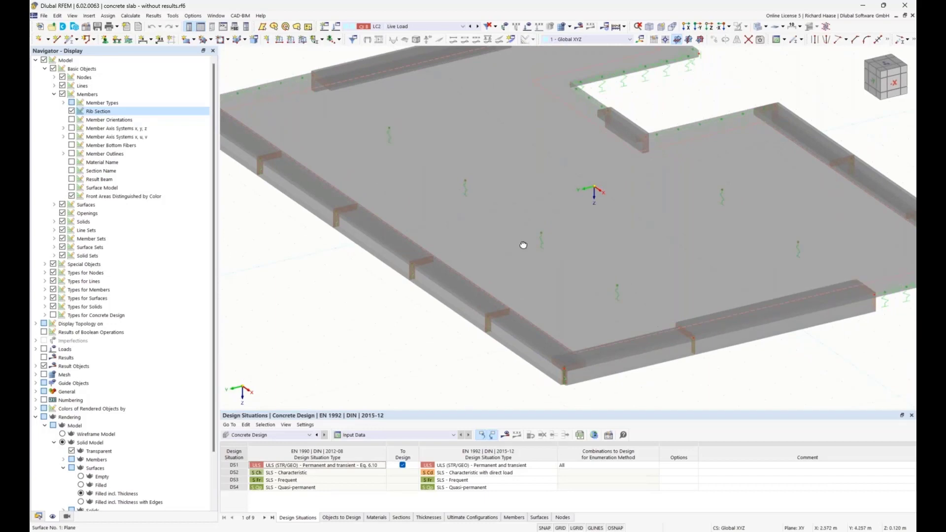
{"action": "mouse_move", "coordinate": [522, 242]}
{"action": "middle_mouse_down", "text": "ctrl"}
{"action": "mouse_move", "coordinate": [528, 248]}
{"action": "mouse_move", "coordinate": [522, 232]}
{"action": "middle_mouse_up", "text": "ctrl"}
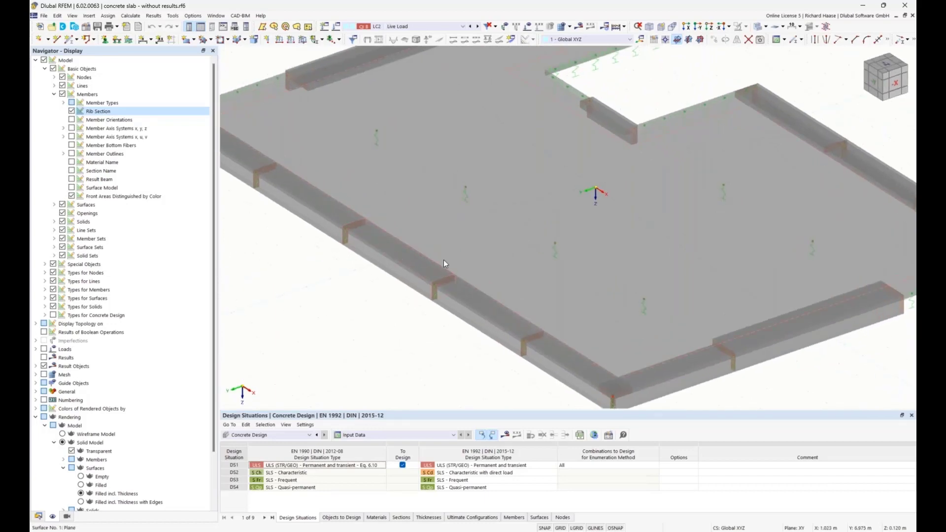
Step: Show the slab as a wireframe in plan view along Z and open surface 1 for editing
{"action": "left_click", "coordinate": [761, 40]}
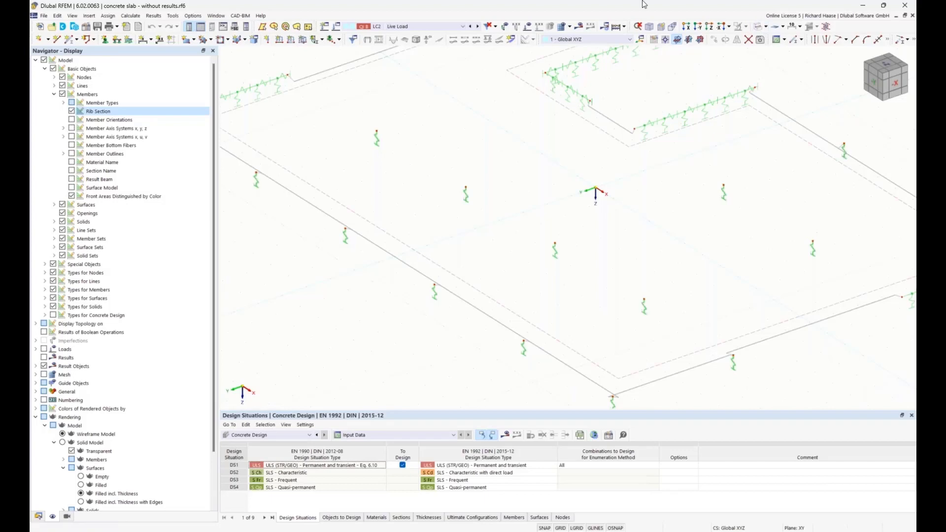
{"action": "left_click", "coordinate": [710, 26]}
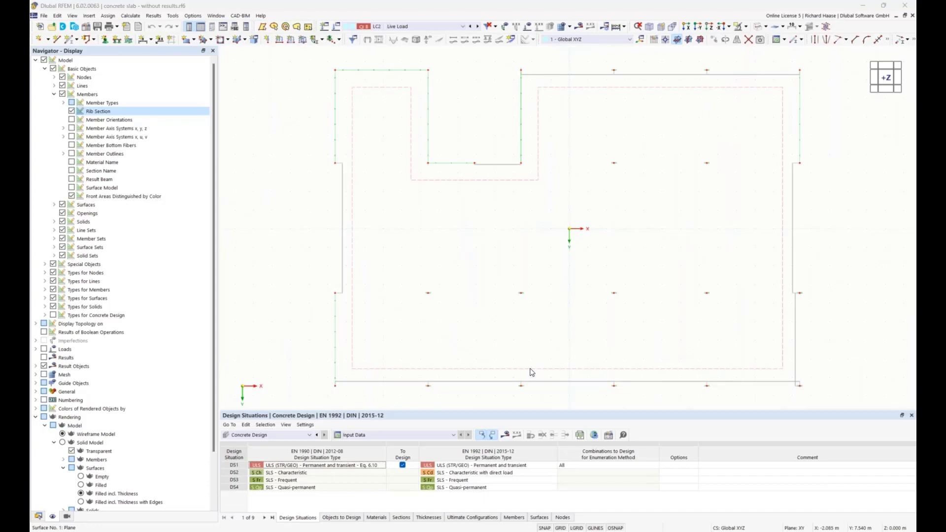
{"action": "double_click", "coordinate": [530, 372]}
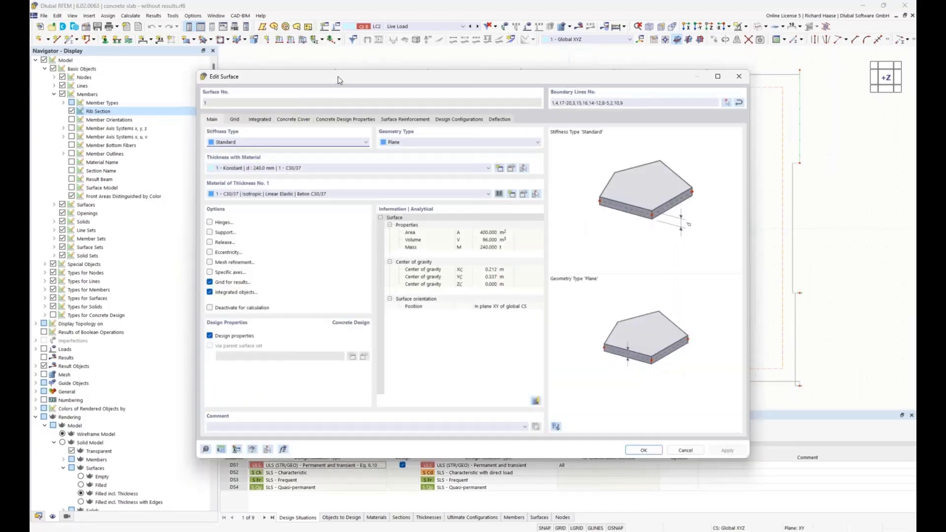
Step: Examine the slab's concrete cover and durability settings, briefly enabling the user-defined cover and disabling it again
{"action": "left_click", "coordinate": [294, 120]}
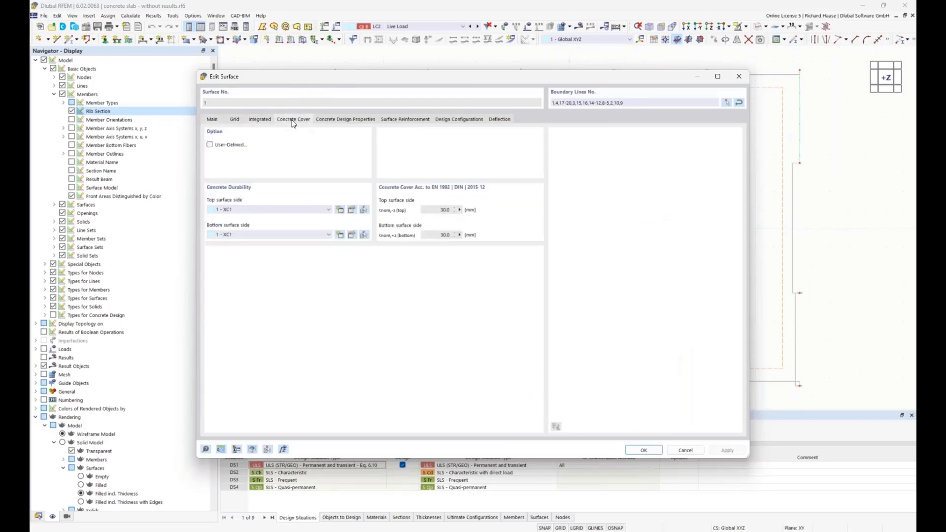
{"action": "left_click", "coordinate": [210, 145]}
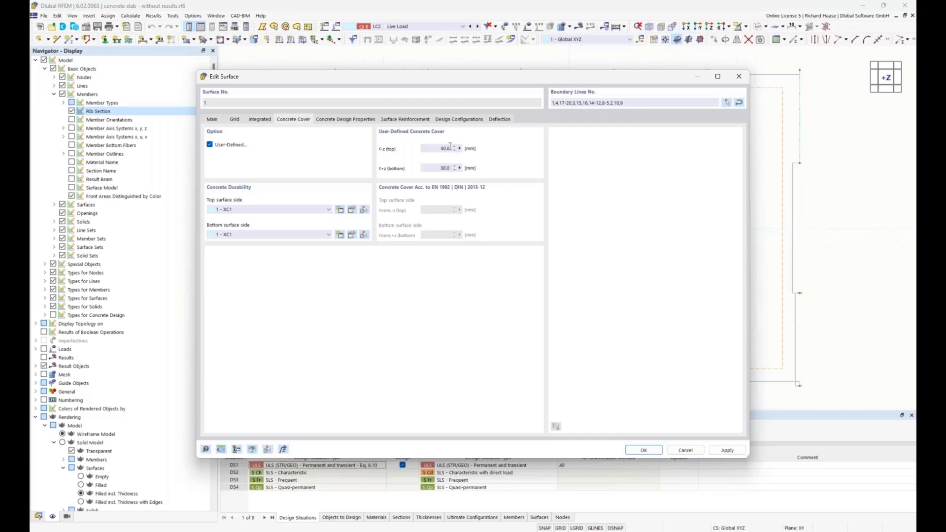
{"action": "left_click", "coordinate": [239, 147]}
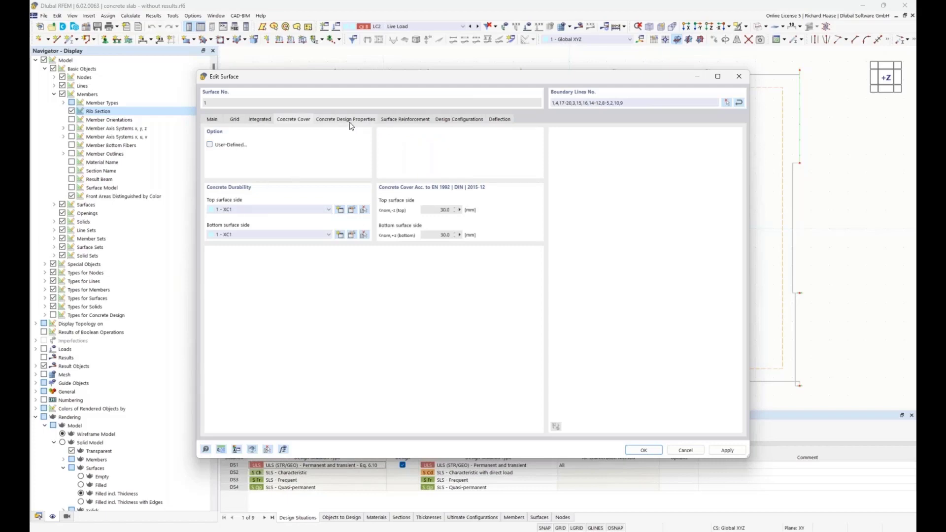
Step: Check the reinforcement directions assigned to the slab's top and bottom sides against the slab plan
{"action": "left_click", "coordinate": [348, 121]}
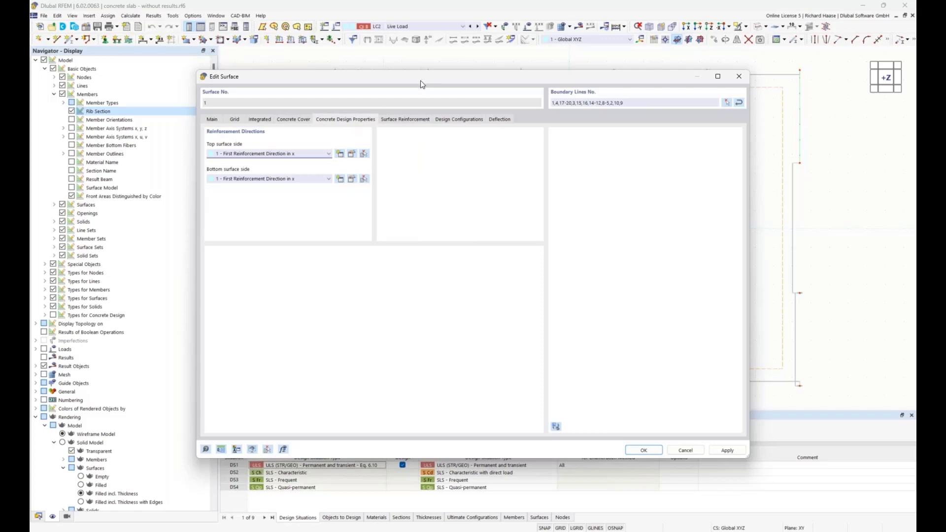
{"action": "left_click_drag", "start_coordinate": [430, 78], "coordinate": [469, 258]}
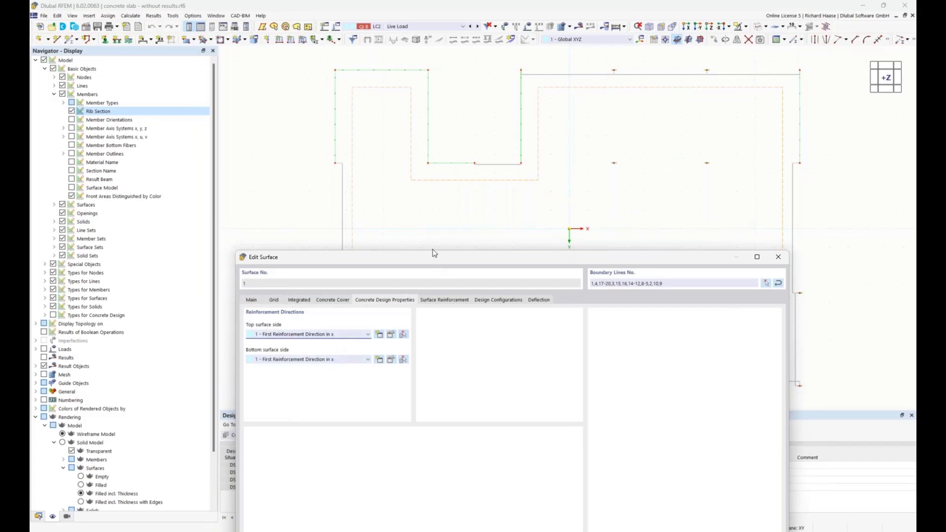
{"action": "left_click_drag", "start_coordinate": [433, 254], "coordinate": [416, 192]}
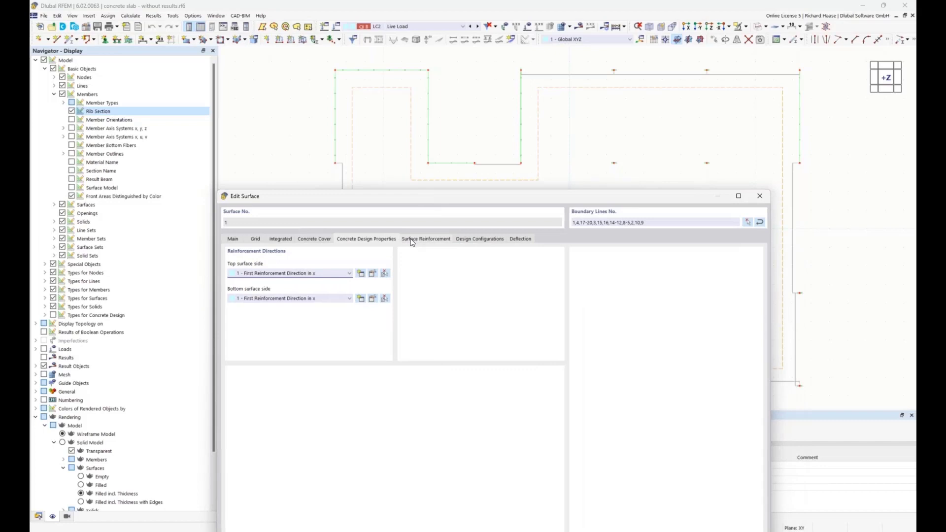
Step: Create a new surface reinforcement for the slab and set its rebar diameter to 8 mm
{"action": "left_click", "coordinate": [412, 240]}
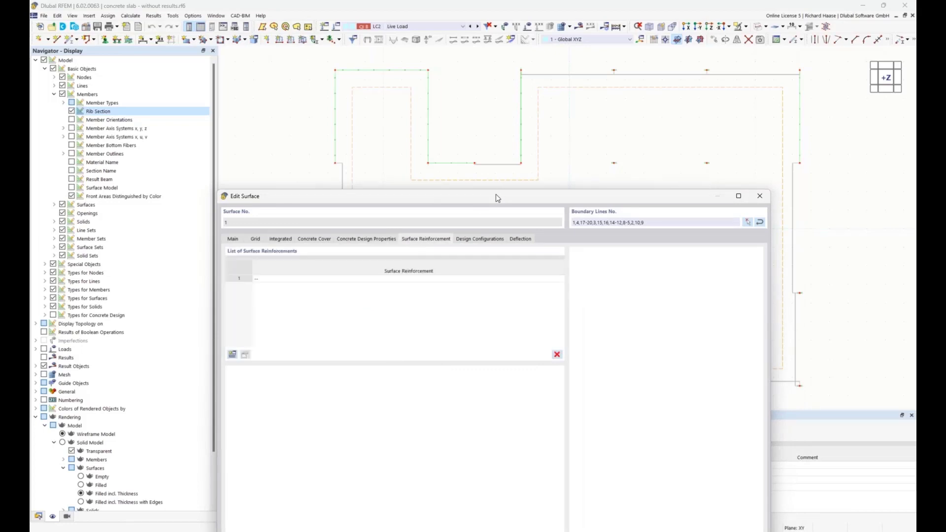
{"action": "left_click_drag", "start_coordinate": [496, 200], "coordinate": [537, 261]}
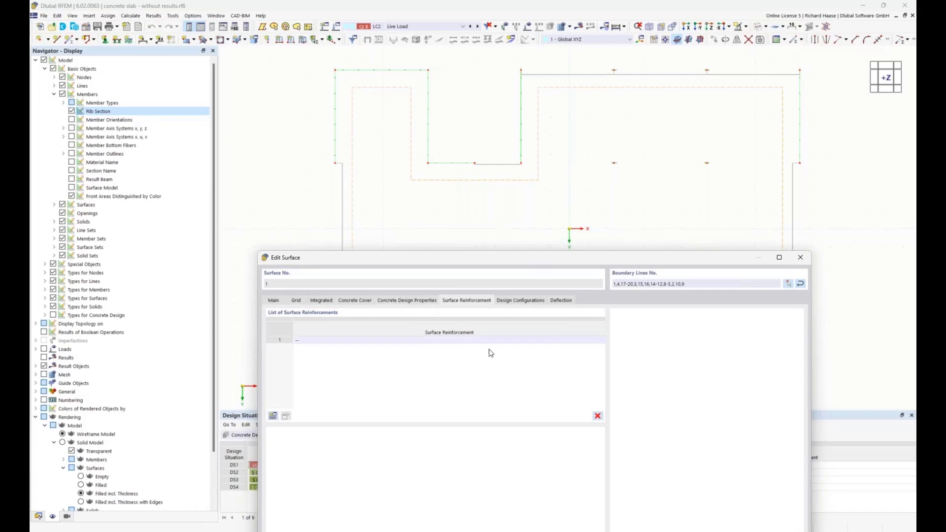
{"action": "left_click", "coordinate": [274, 416]}
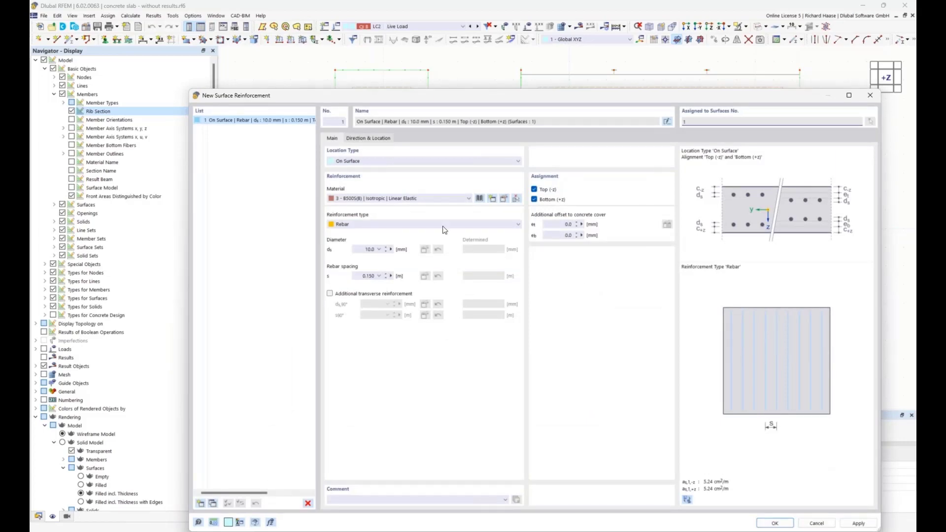
{"action": "double_click", "coordinate": [365, 249]}
{"action": "type", "text": "8"}
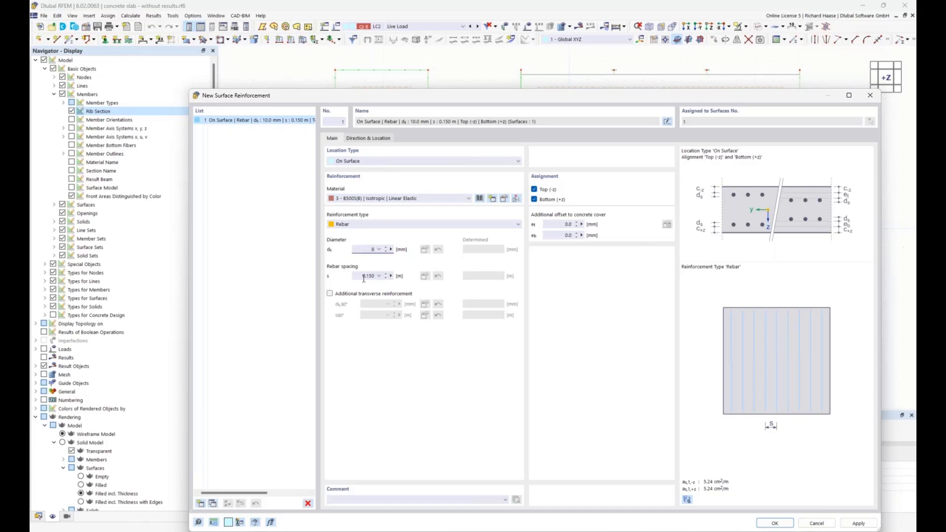
Step: Add transverse reinforcement of 8 mm diameter and limit the reinforcement's assignment to the top side (-z)
{"action": "left_click", "coordinate": [330, 294]}
{"action": "left_click", "coordinate": [402, 300]}
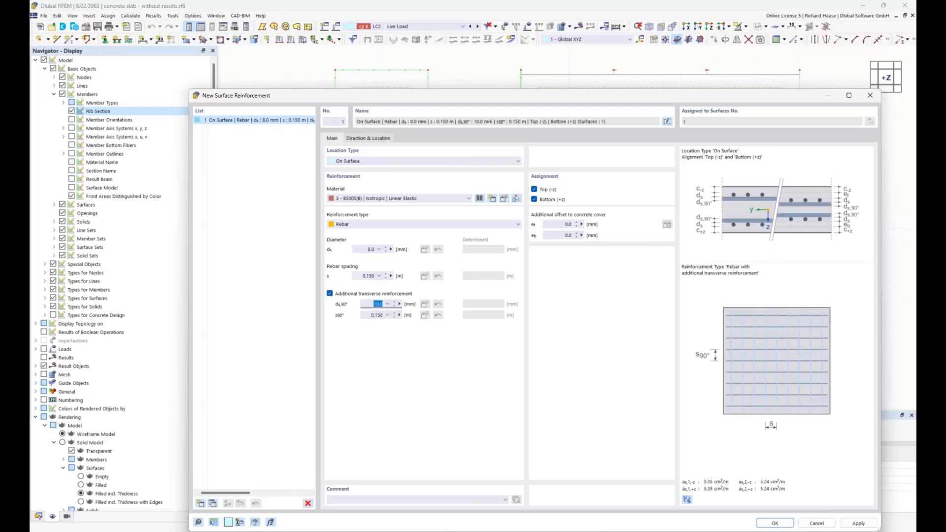
{"action": "type", "text": "8"}
{"action": "left_click", "coordinate": [534, 200]}
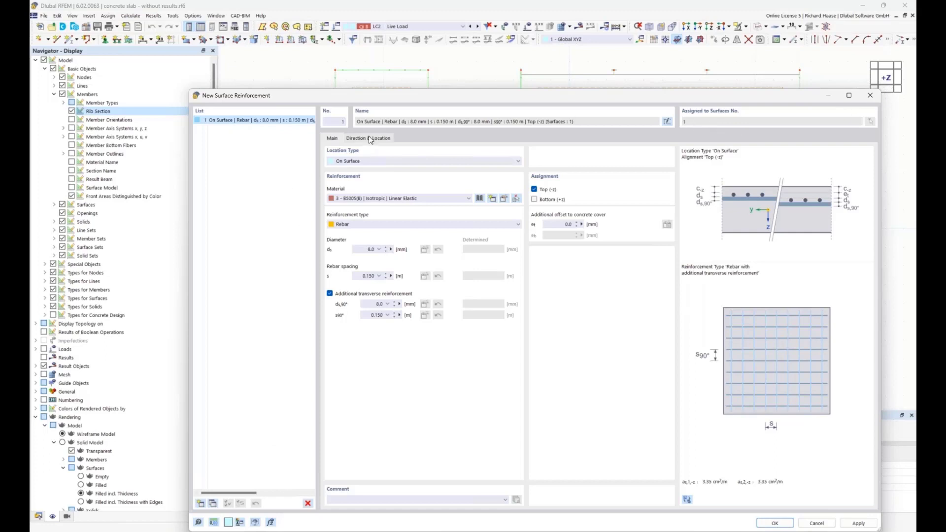
Step: Duplicate the top surface reinforcement and set the copy's main and transverse rebar diameters to 10 mm
{"action": "left_click", "coordinate": [213, 503]}
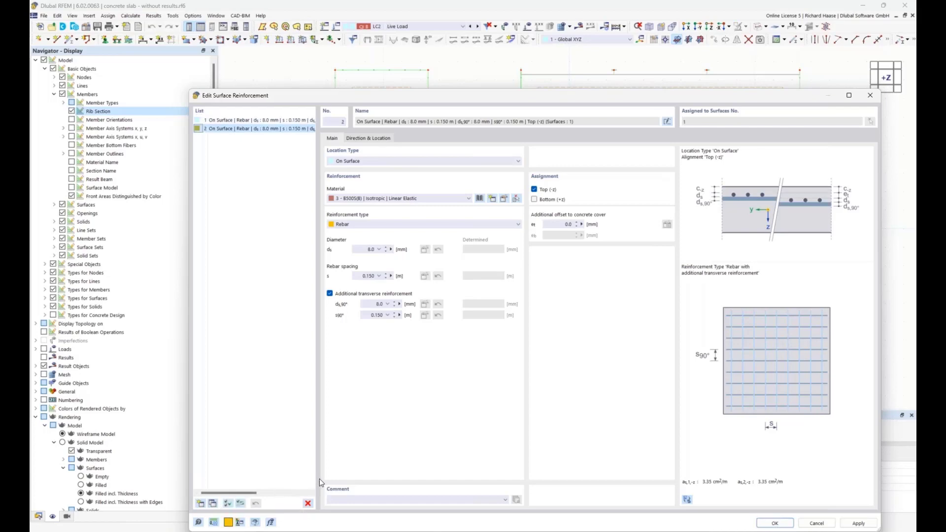
{"action": "double_click", "coordinate": [369, 249]}
{"action": "type", "text": "10"}
{"action": "double_click", "coordinate": [377, 304]}
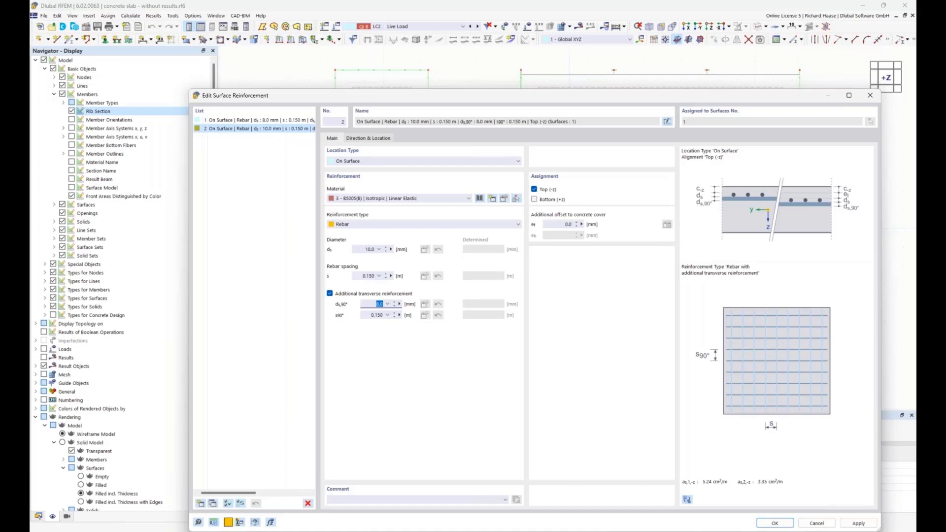
{"action": "type", "text": "10"}
Step: Assign the 10 mm reinforcement only to the bottom side (+z) and accept the surface reinforcements
{"action": "left_click", "coordinate": [535, 189]}
{"action": "left_click", "coordinate": [534, 199]}
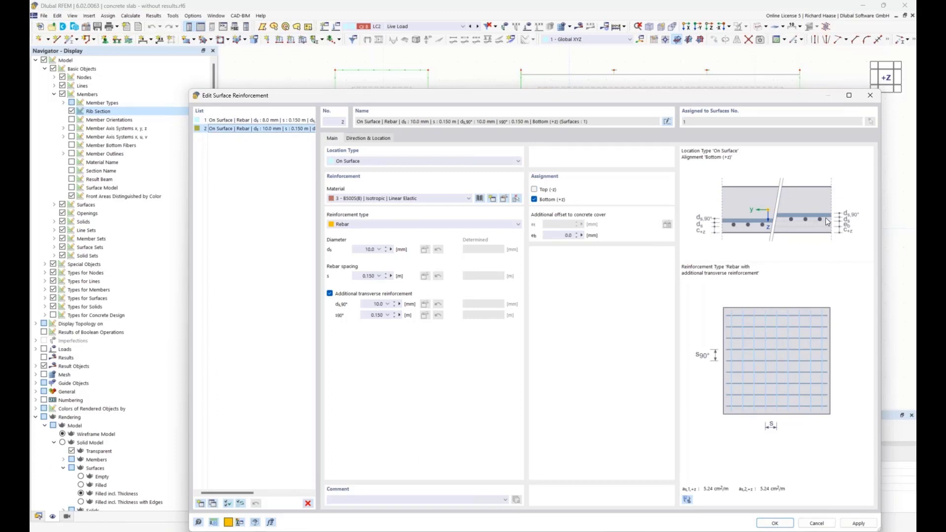
{"action": "left_click", "coordinate": [773, 524]}
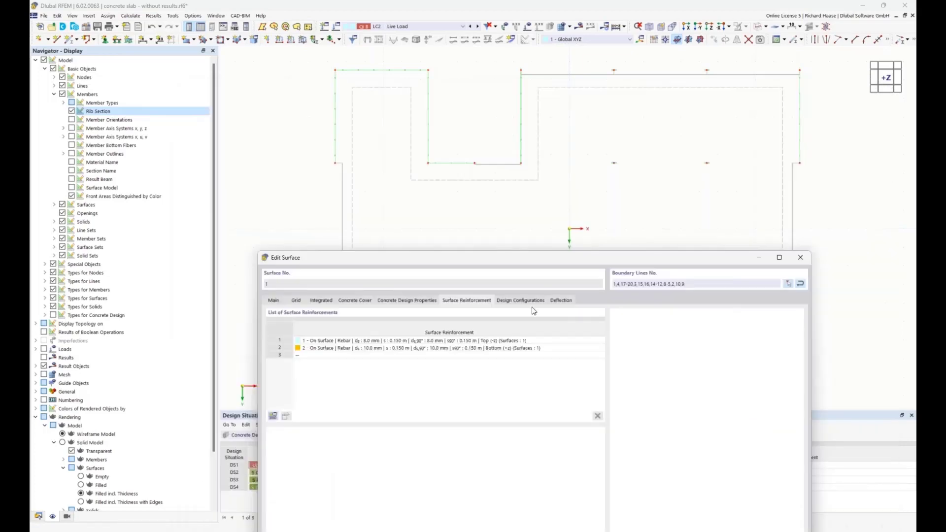
Step: Check the slab's ultimate configuration and deflection settings, and accept the surface edits
{"action": "left_click", "coordinate": [521, 305]}
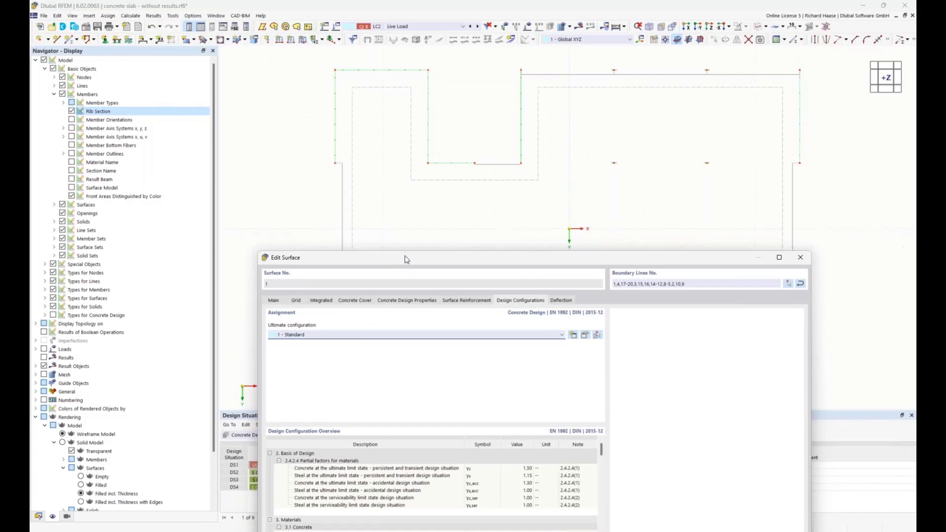
{"action": "left_click_drag", "start_coordinate": [408, 260], "coordinate": [438, 52]}
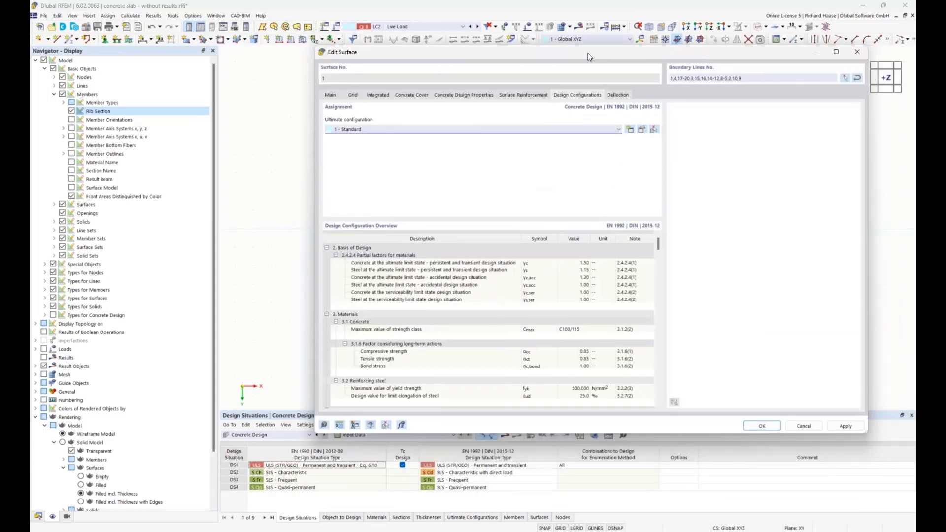
{"action": "left_click_drag", "start_coordinate": [590, 57], "coordinate": [568, 53]}
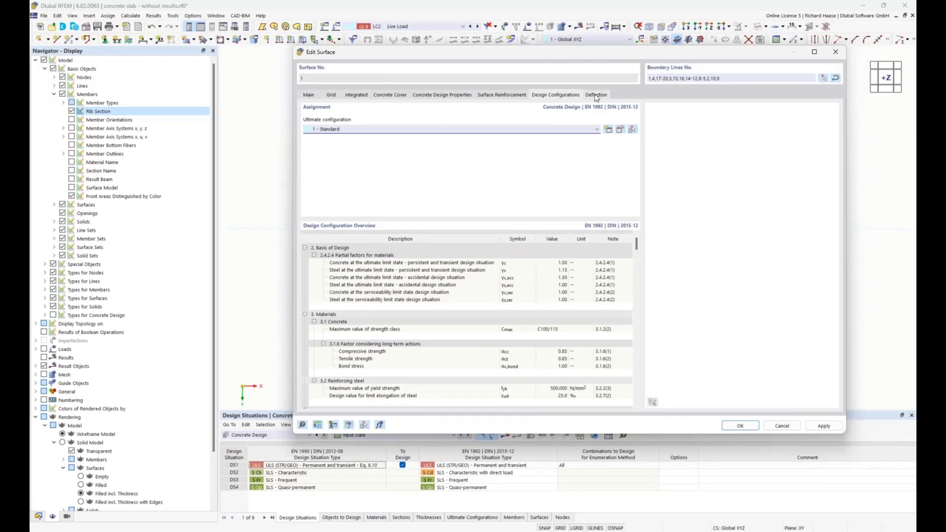
{"action": "left_click", "coordinate": [596, 96]}
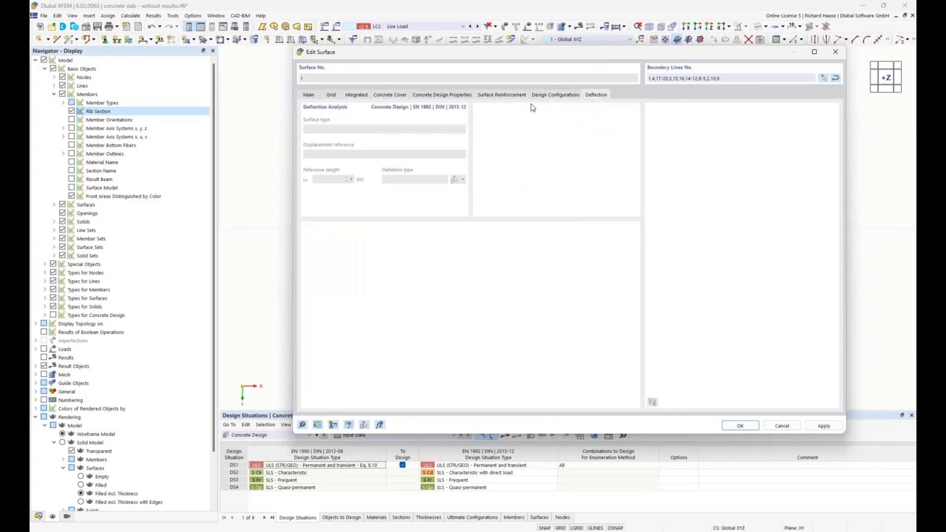
{"action": "left_click", "coordinate": [552, 95]}
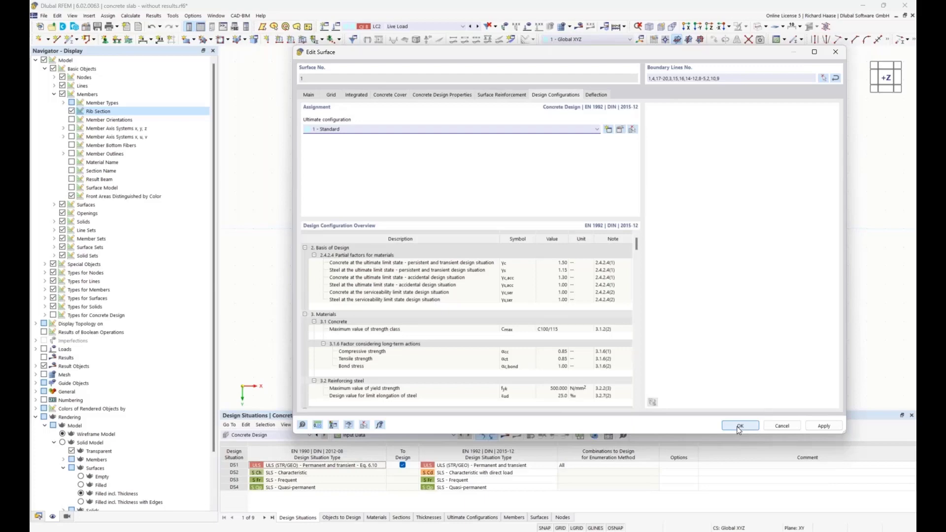
{"action": "left_click", "coordinate": [739, 426]}
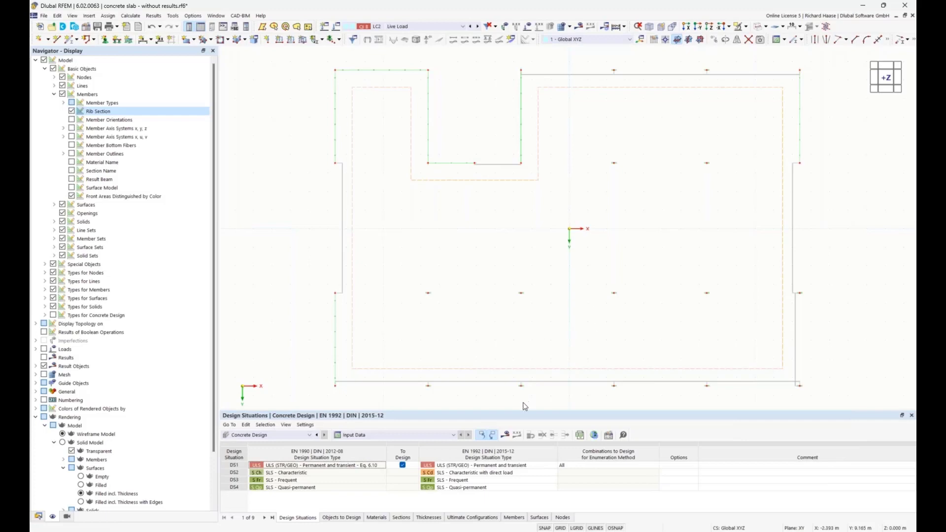
Step: Calculate the concrete design and display its results on the slab plan
{"action": "left_click", "coordinate": [506, 435]}
{"action": "left_click", "coordinate": [518, 311]}
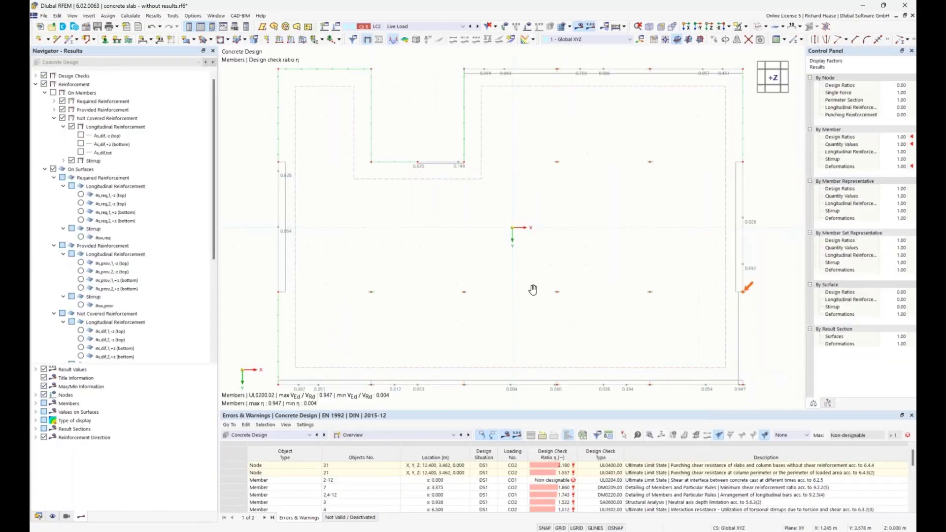
{"action": "middle_click_drag", "start_coordinate": [532, 290], "coordinate": [513, 241]}
Step: Review the concrete design input data, checking the objects to design and the design situations
{"action": "left_click", "coordinate": [372, 435]}
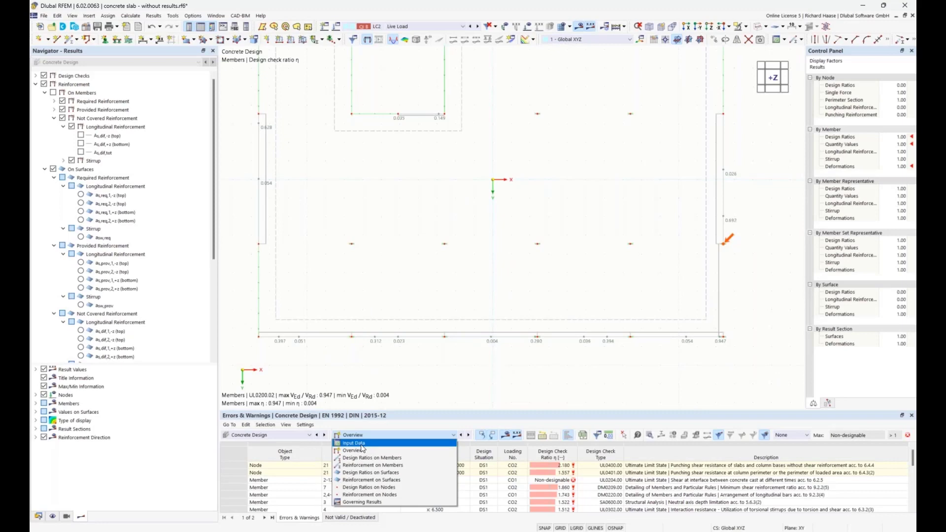
{"action": "left_click", "coordinate": [361, 445]}
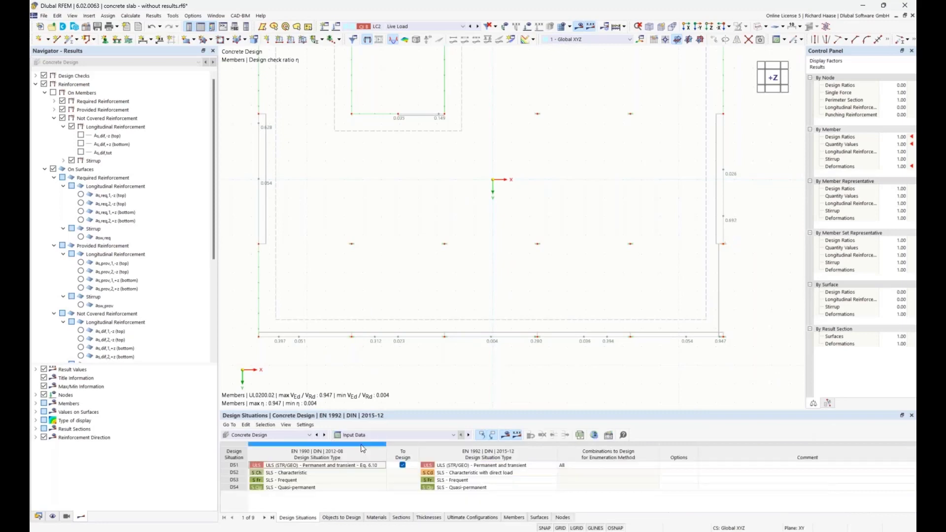
{"action": "left_click", "coordinate": [332, 520]}
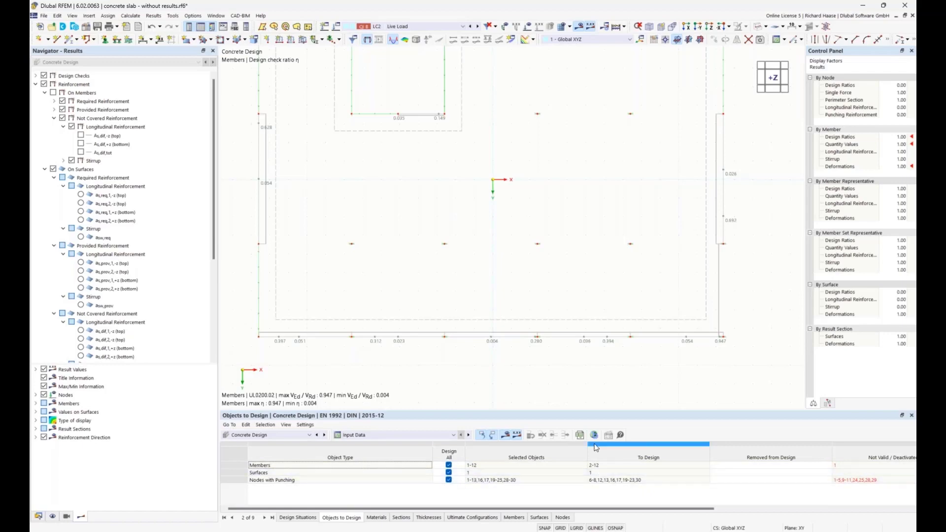
{"action": "left_click", "coordinate": [297, 518]}
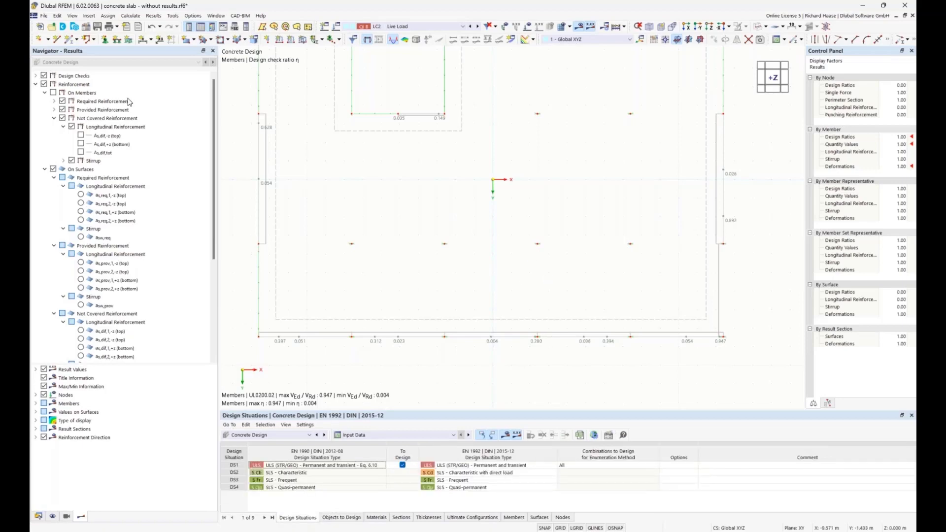
Step: Collapse the reinforcement results and display the slab's not covered longitudinal reinforcement as,dif,1,-z (top)
{"action": "right_click", "coordinate": [64, 85]}
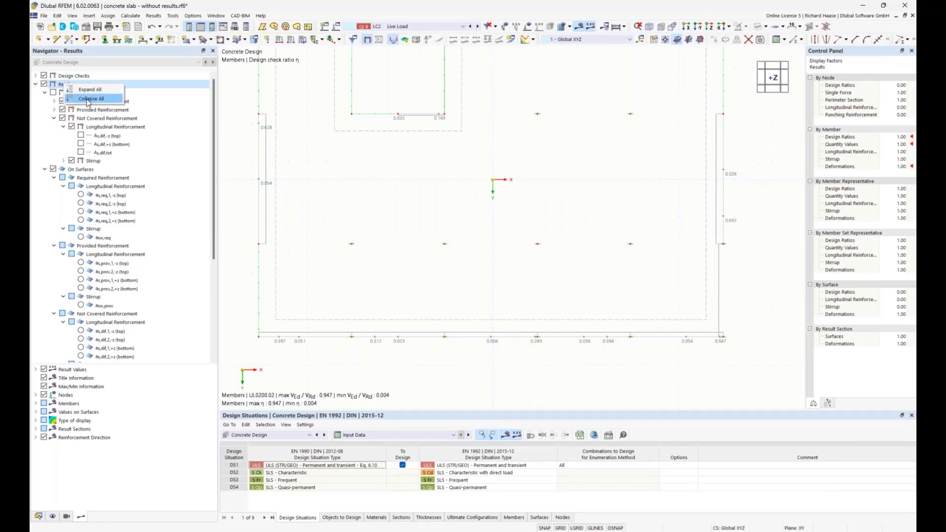
{"action": "left_click", "coordinate": [88, 100]}
{"action": "left_click", "coordinate": [35, 84]}
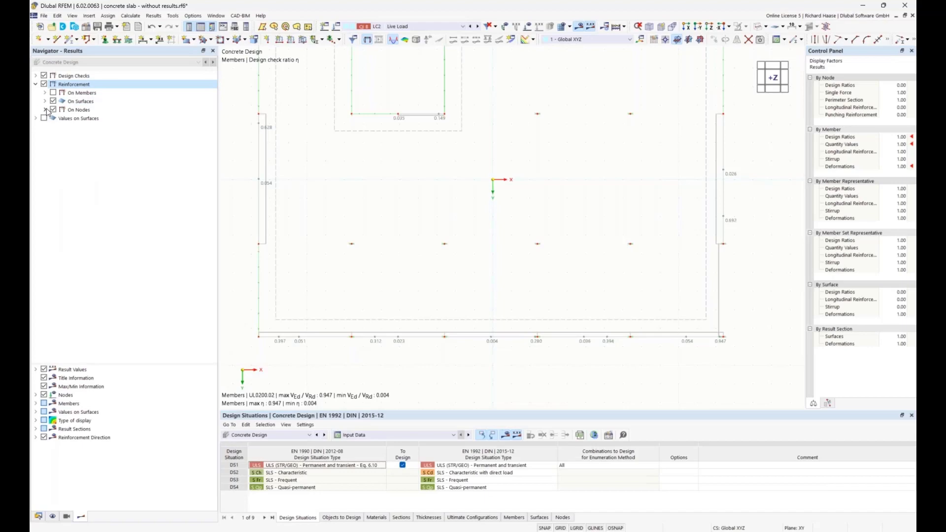
{"action": "left_click", "coordinate": [45, 101]}
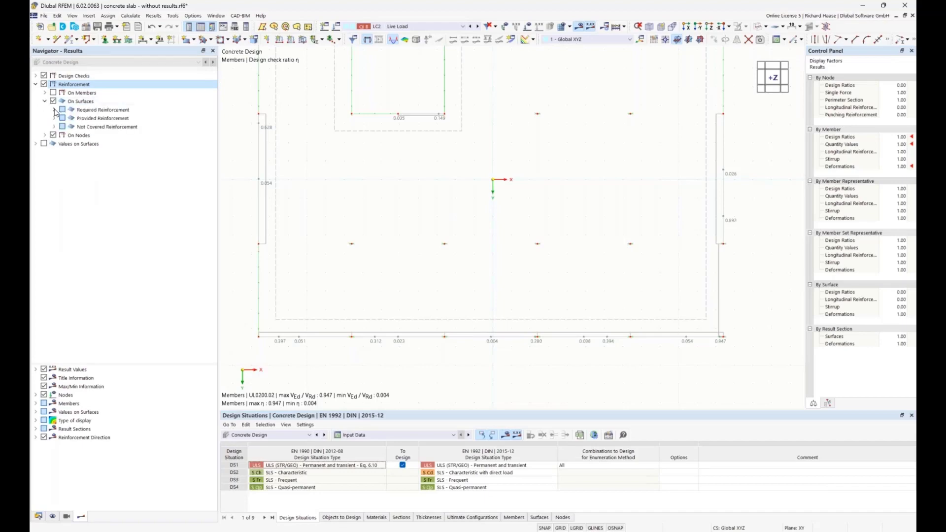
{"action": "left_click", "coordinate": [93, 127]}
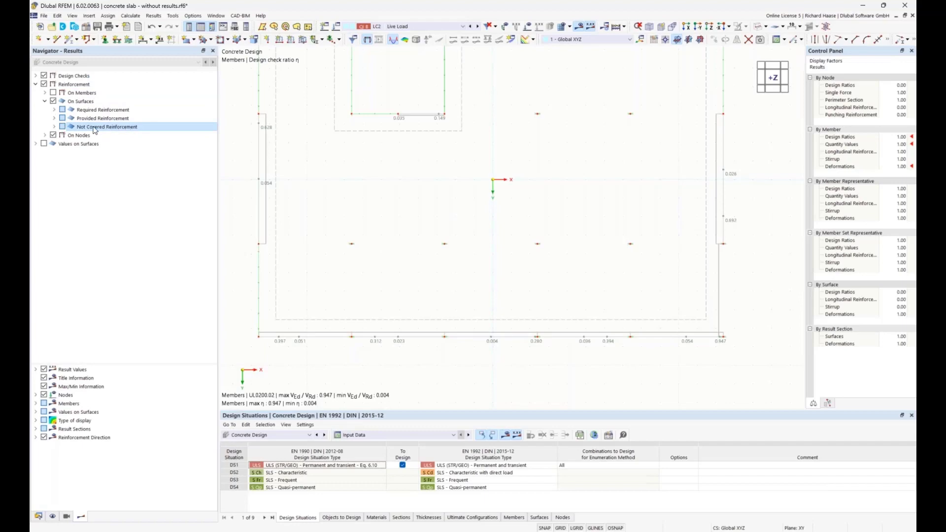
{"action": "left_click", "coordinate": [55, 127]}
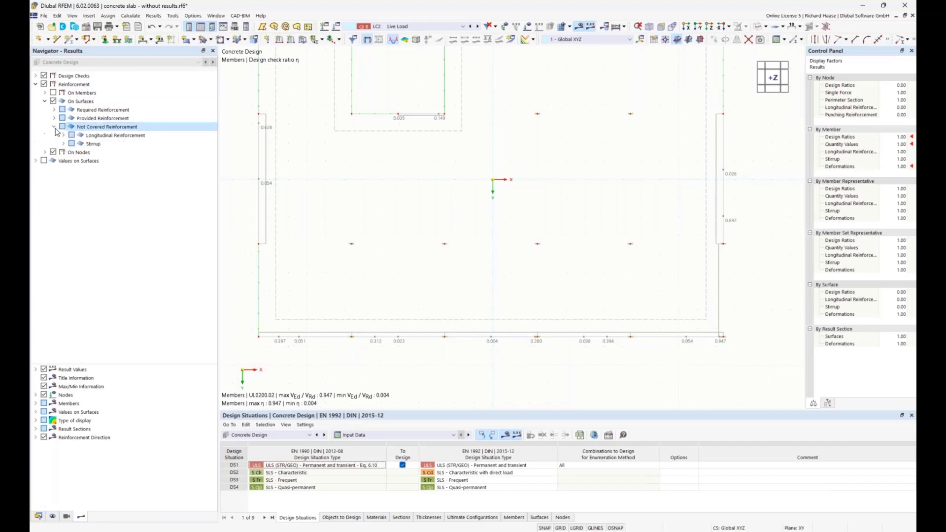
{"action": "left_click", "coordinate": [63, 135]}
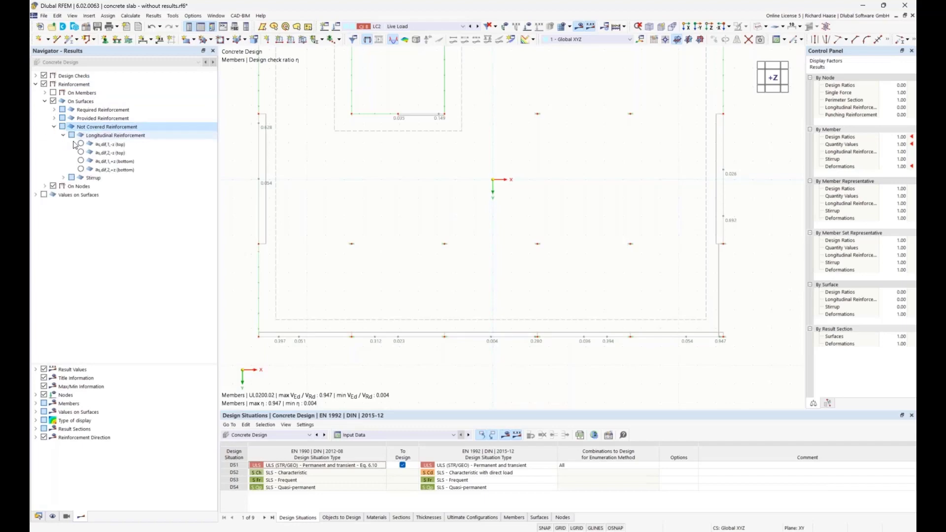
{"action": "left_click", "coordinate": [82, 145]}
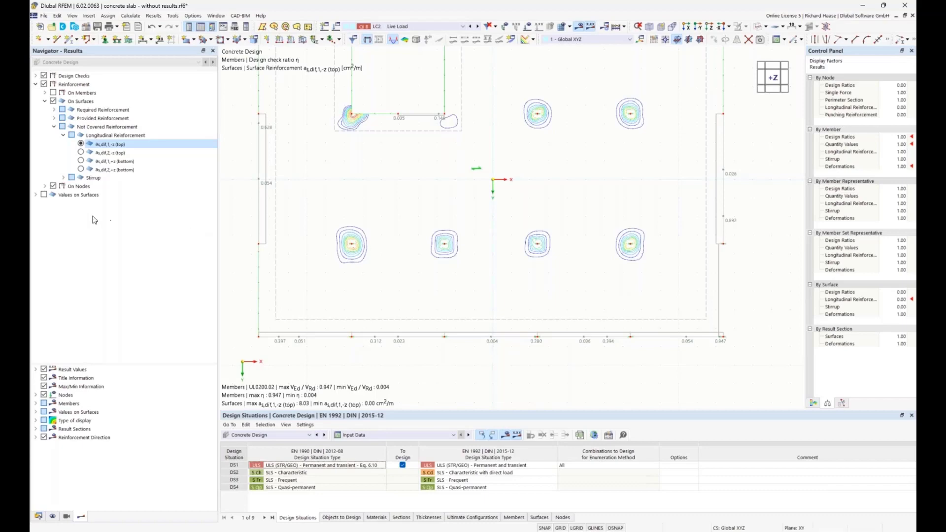
Step: Turn on result values on surfaces and show them on FE mesh points
{"action": "left_click", "coordinate": [44, 195]}
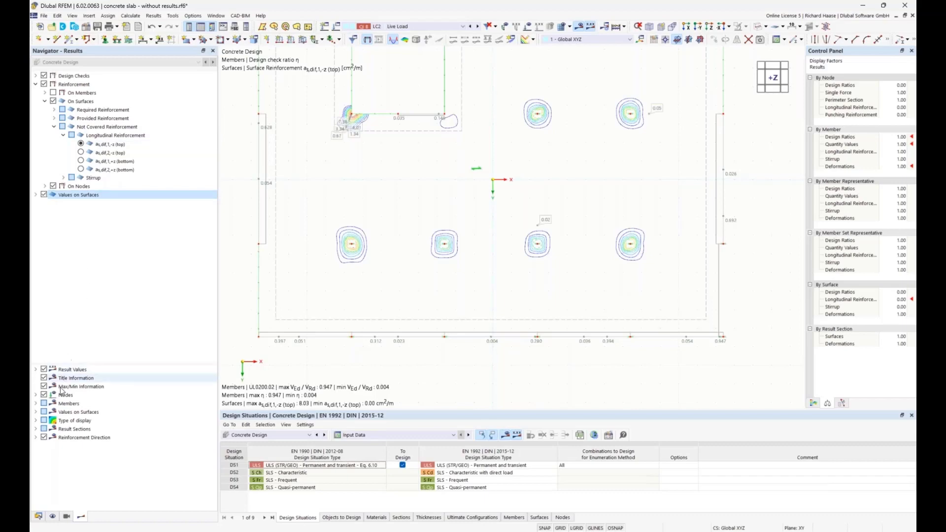
{"action": "left_click", "coordinate": [36, 412]}
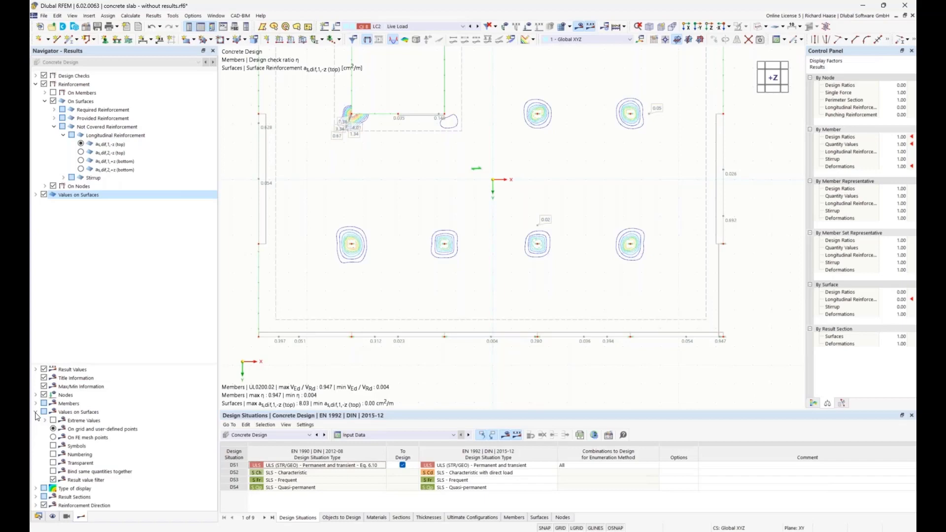
{"action": "left_click", "coordinate": [53, 437]}
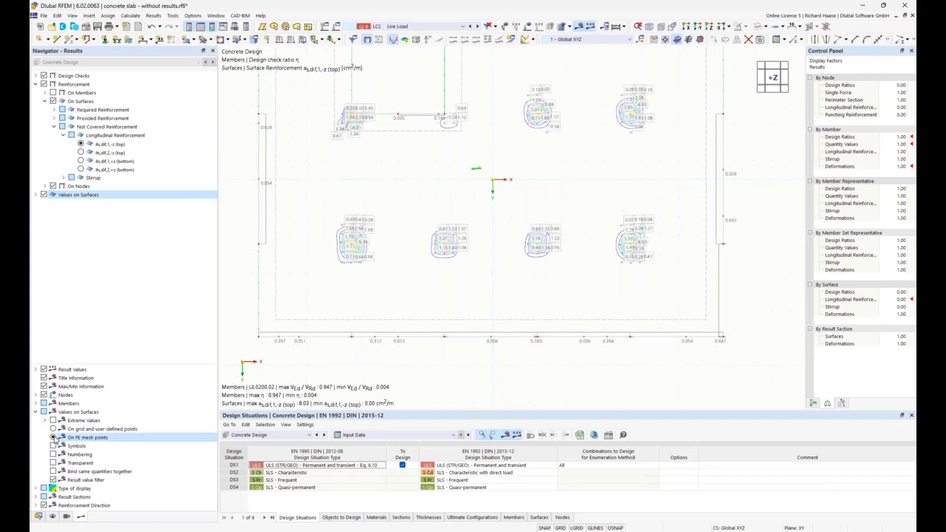
Step: Examine the not covered top reinforcement values in direction 1 around the slab's column supports
{"action": "scroll", "coordinate": [346, 249], "scroll_direction": "up", "scroll_amount": 4}
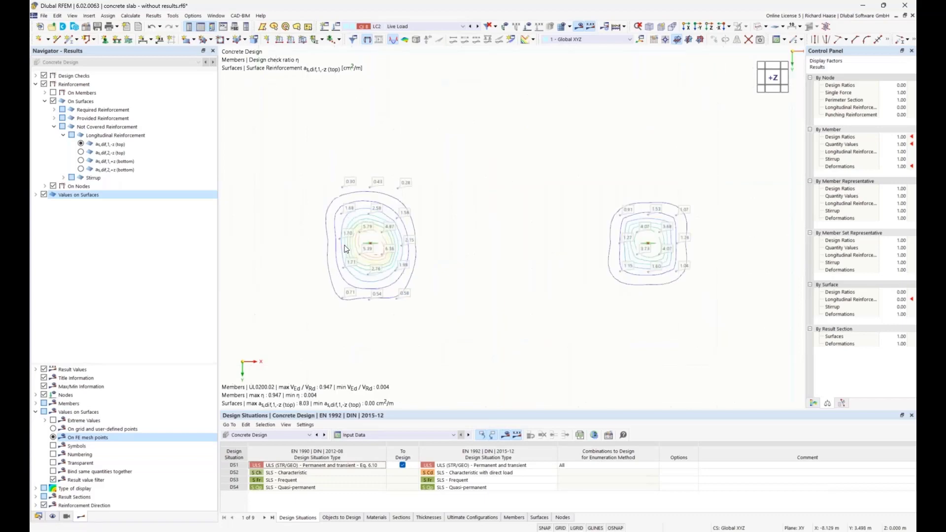
{"action": "scroll", "coordinate": [346, 249], "scroll_direction": "up", "scroll_amount": 1}
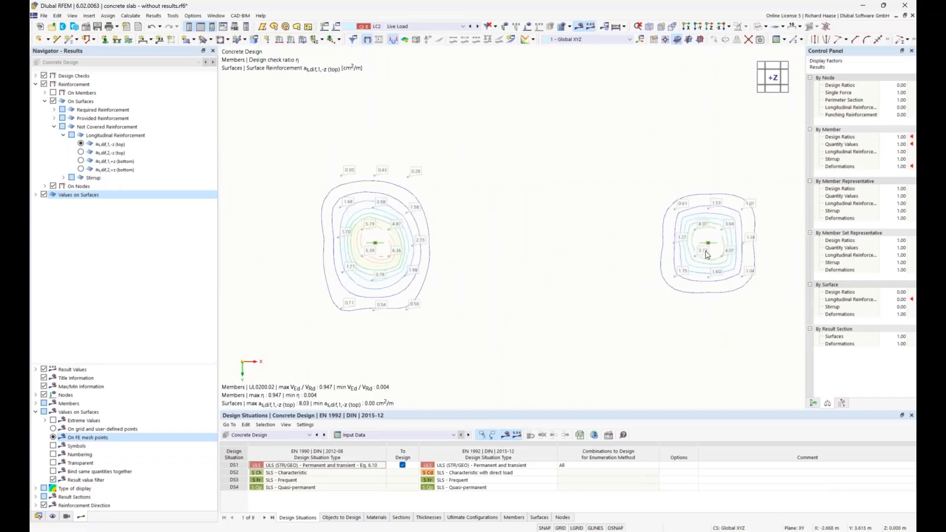
{"action": "scroll", "coordinate": [727, 227], "scroll_direction": "down", "scroll_amount": 5}
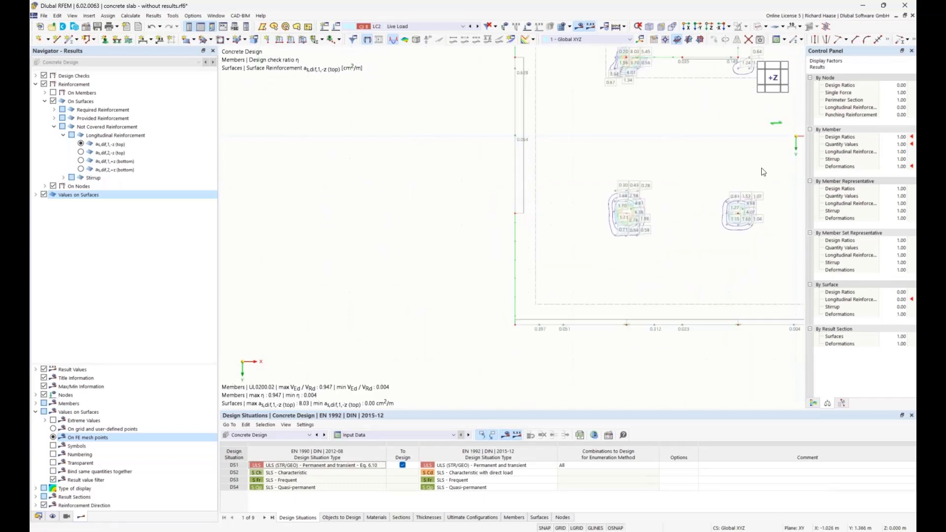
{"action": "middle_click_drag", "start_coordinate": [763, 172], "coordinate": [488, 235]}
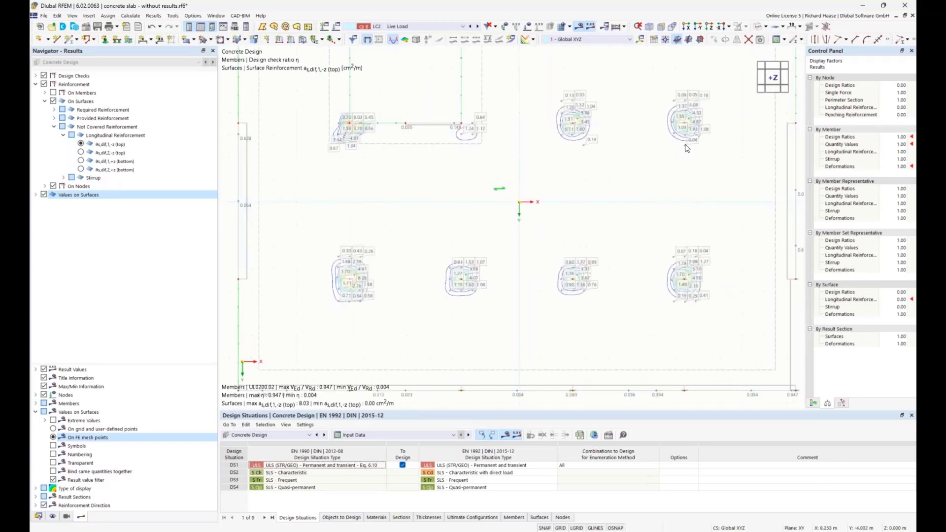
{"action": "scroll", "coordinate": [687, 284], "scroll_direction": "up", "scroll_amount": 3}
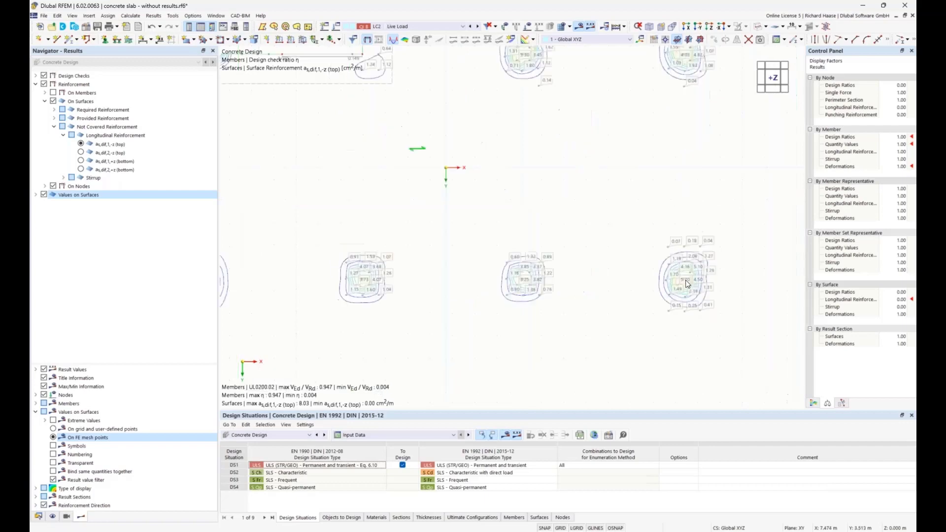
{"action": "scroll", "coordinate": [613, 266], "scroll_direction": "down", "scroll_amount": 4}
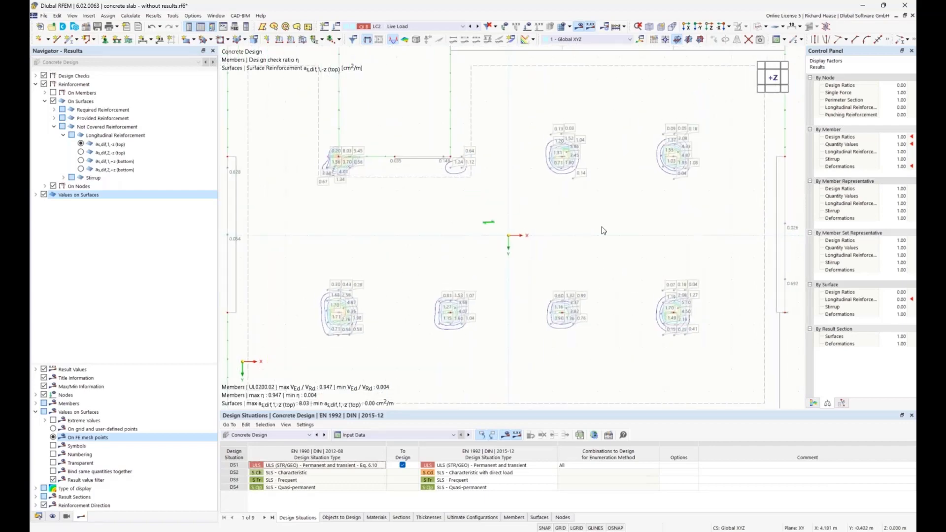
{"action": "scroll", "coordinate": [604, 231], "scroll_direction": "down", "scroll_amount": 3}
Step: Check the not covered bottom reinforcement in both directions, and return to the direction 1 top result
{"action": "left_click", "coordinate": [81, 162]}
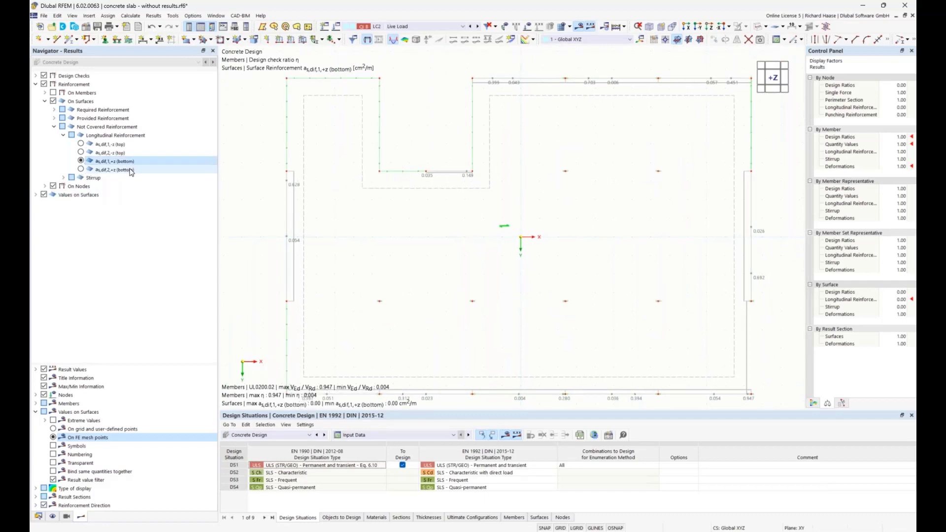
{"action": "left_click", "coordinate": [81, 170]}
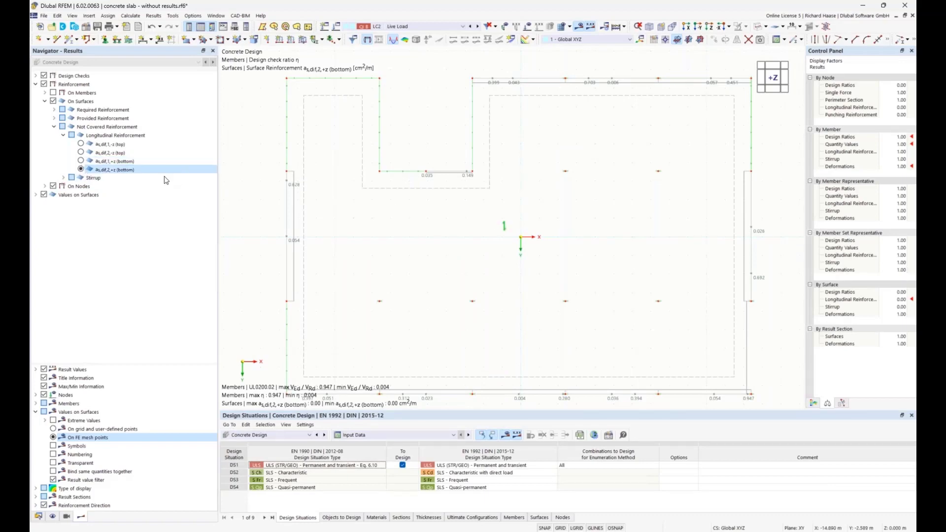
{"action": "left_click", "coordinate": [81, 143]}
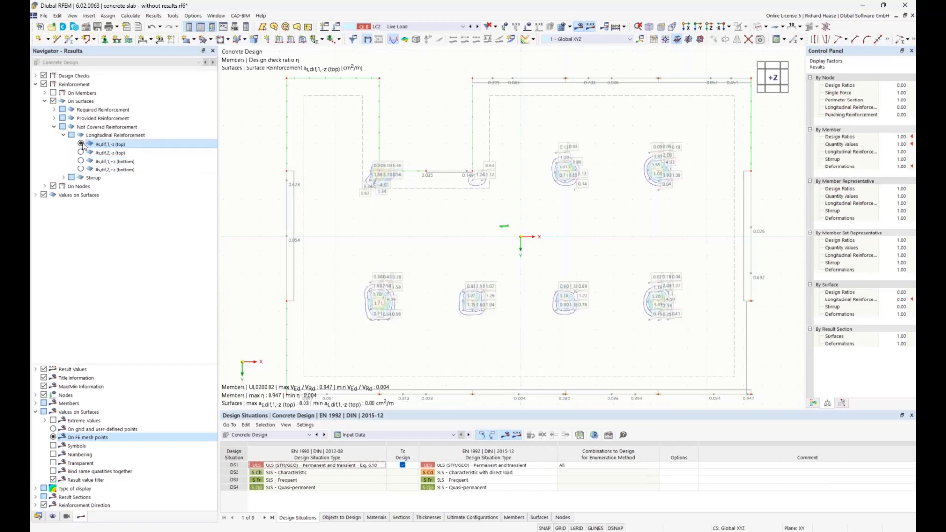
{"action": "middle_click_drag", "start_coordinate": [437, 285], "coordinate": [418, 244]}
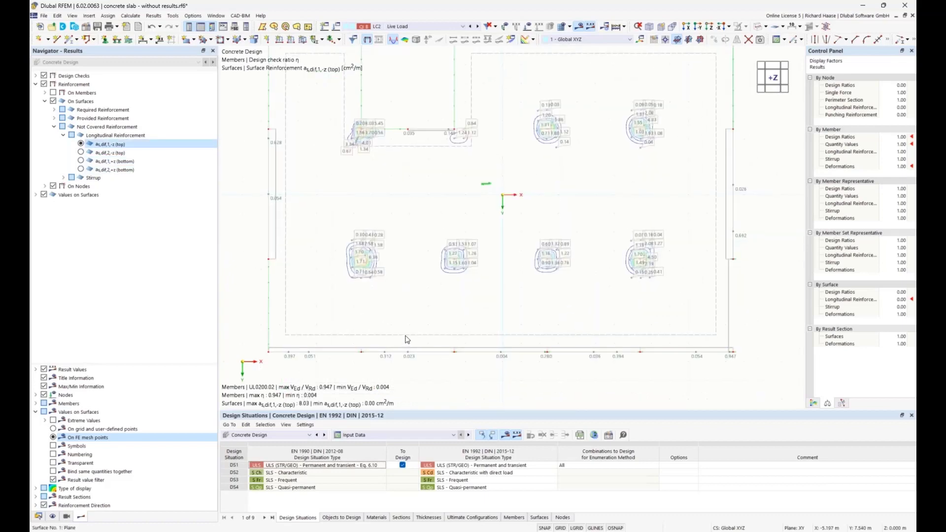
Step: Add a new surface reinforcement to surface 1 with the Free Rectangular location type, assigned only to the top (-z) side
{"action": "double_click", "coordinate": [407, 339]}
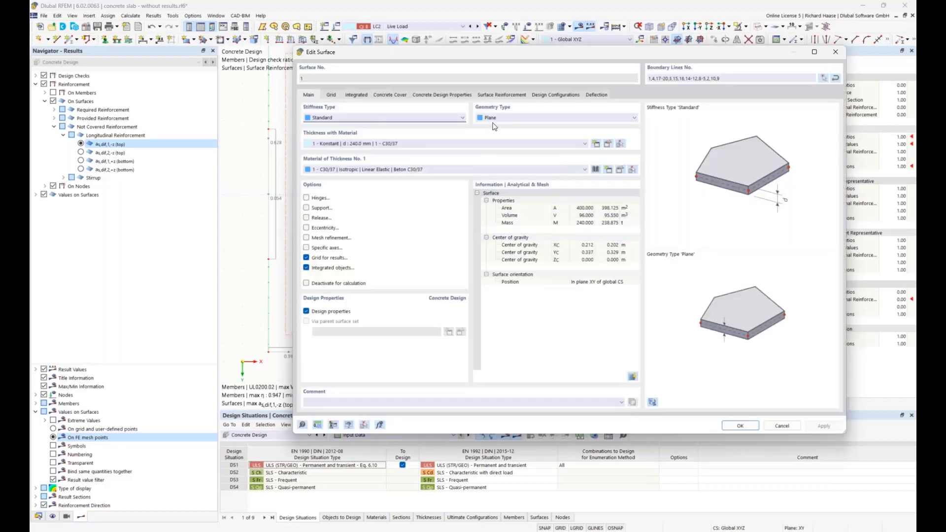
{"action": "left_click", "coordinate": [491, 96]}
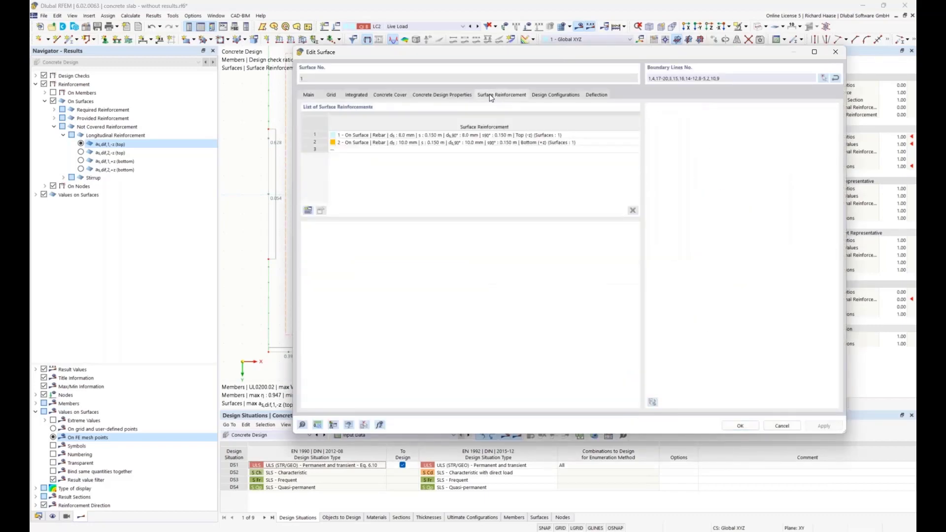
{"action": "left_click", "coordinate": [309, 211]}
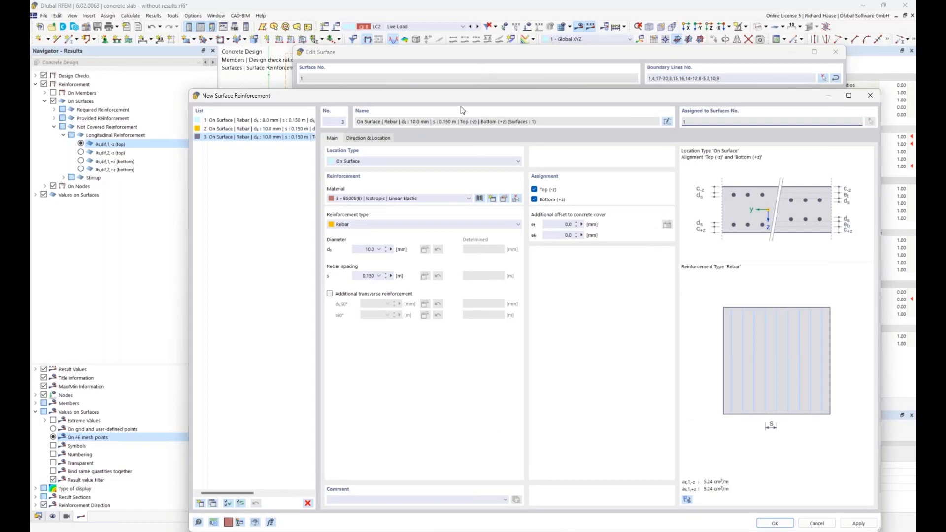
{"action": "left_click_drag", "start_coordinate": [473, 96], "coordinate": [481, 96]}
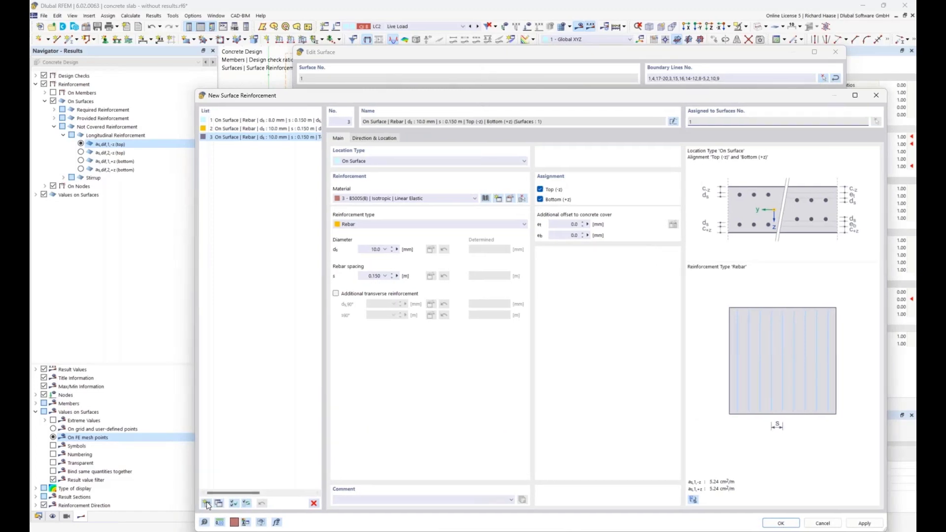
{"action": "left_click", "coordinate": [368, 161]}
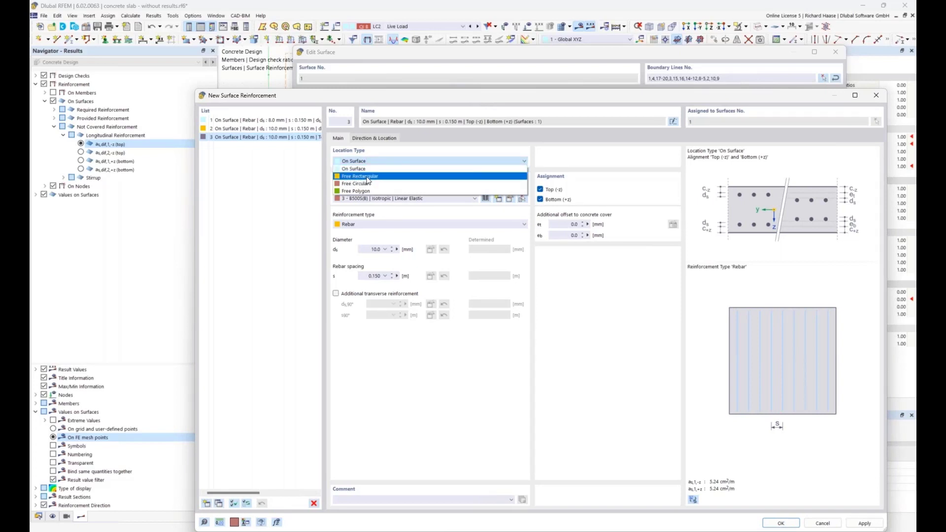
{"action": "left_click", "coordinate": [367, 178]}
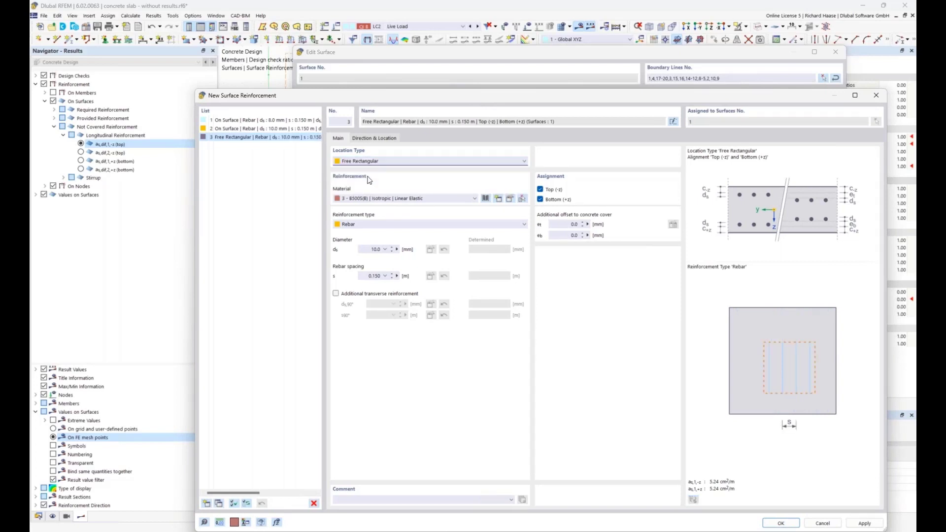
{"action": "left_click", "coordinate": [540, 199]}
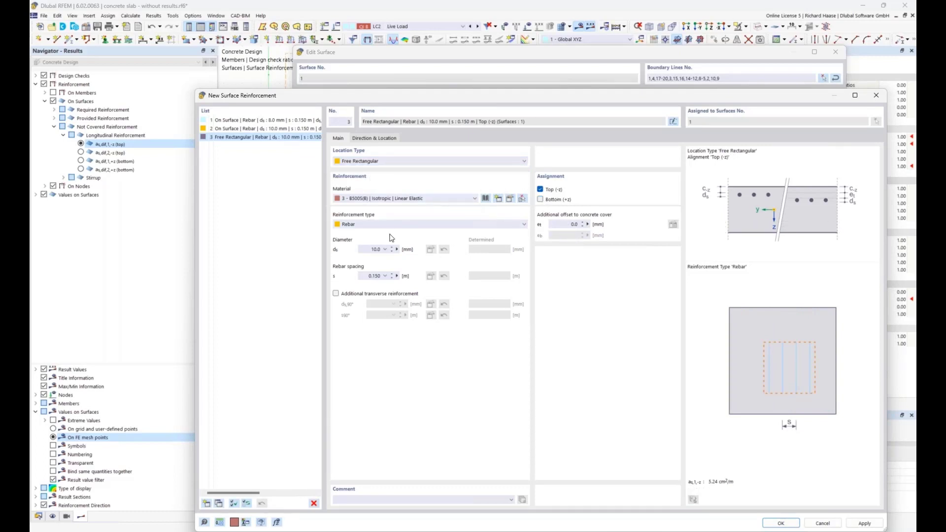
Step: Set the rebar diameter to 16 mm and add transverse reinforcement with a 16 mm diameter
{"action": "left_click", "coordinate": [365, 249]}
{"action": "type", "text": "16"}
{"action": "left_click", "coordinate": [336, 294]}
{"action": "left_click", "coordinate": [375, 304]}
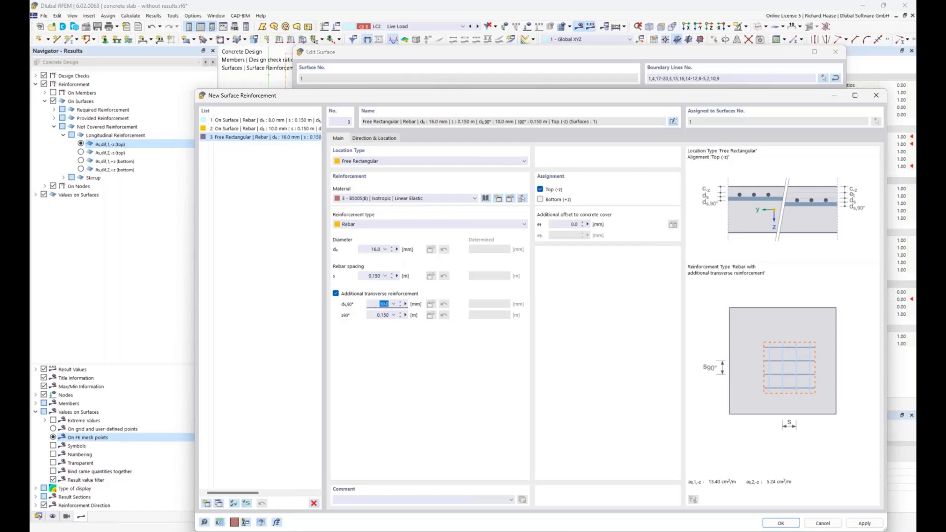
{"action": "type", "text": "16"}
Step: Locate the reinforcement by centre and sides of rectangle, with side lengths a and b of 4 m each
{"action": "left_click", "coordinate": [361, 138]}
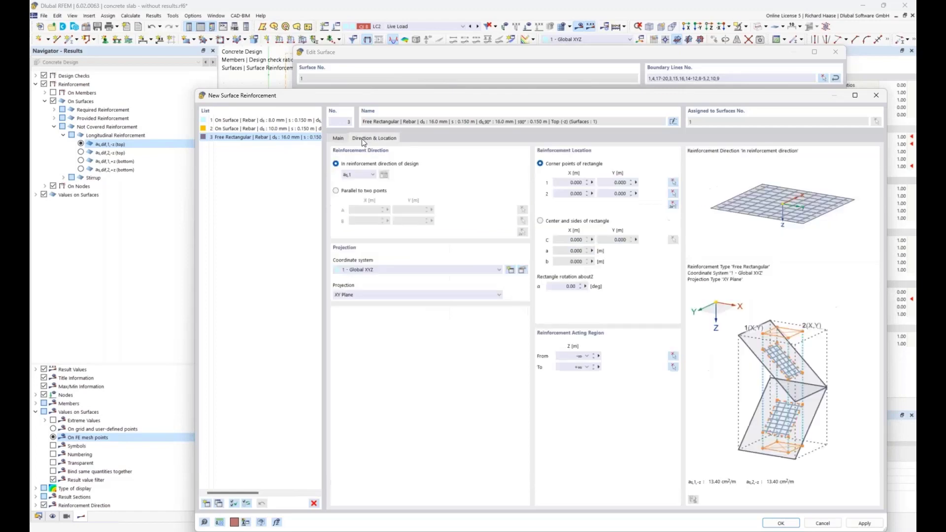
{"action": "left_click", "coordinate": [574, 222]}
{"action": "left_click", "coordinate": [565, 253]}
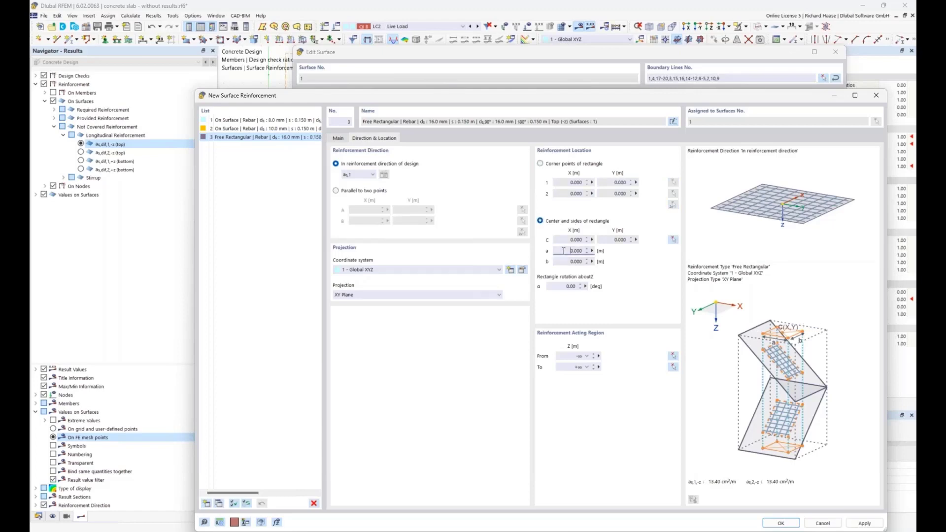
{"action": "type", "text": "4"}
{"action": "key", "text": "Tab"}
{"action": "type", "text": "4"}
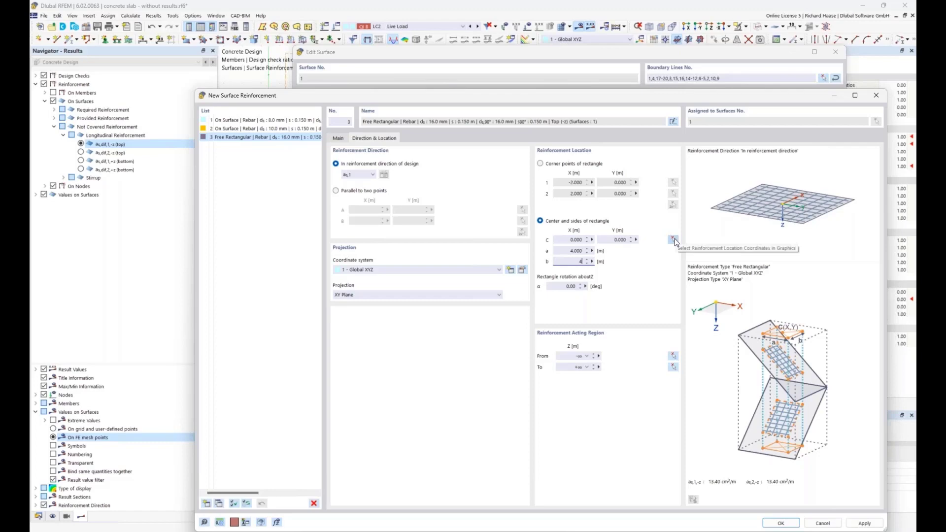
Step: Centre the rectangle on the column support at X -7.600, Y 3.462 m, and save the reinforcement and surface, allowing the design results to be deleted
{"action": "left_click", "coordinate": [673, 239]}
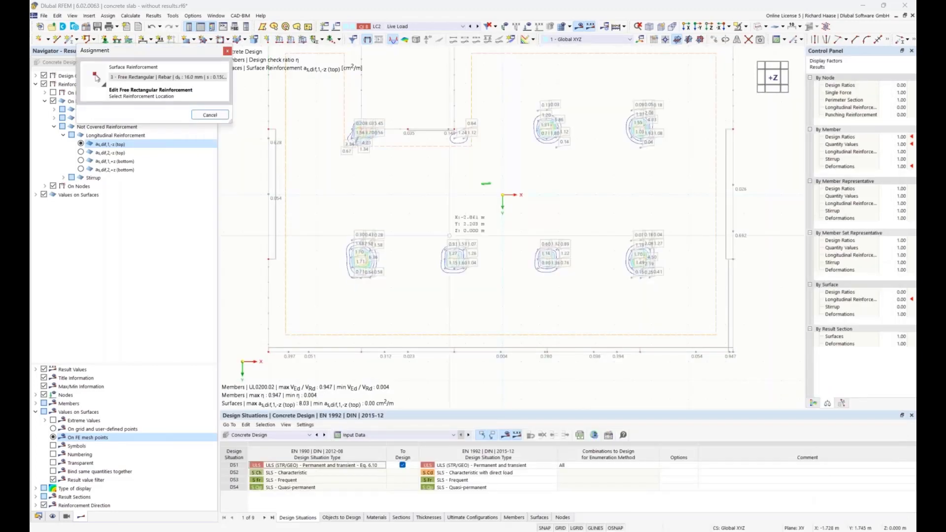
{"action": "scroll", "coordinate": [365, 267], "scroll_direction": "up", "scroll_amount": 6}
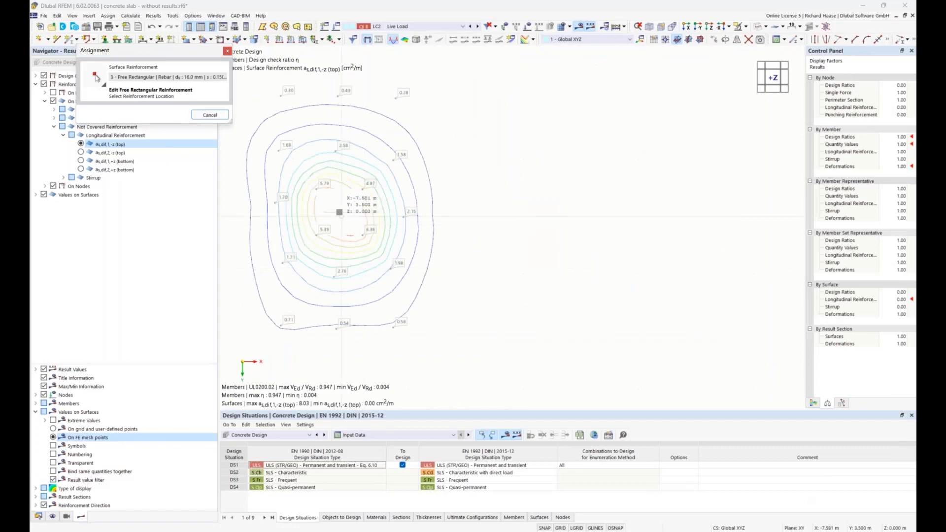
{"action": "left_click", "coordinate": [340, 242]}
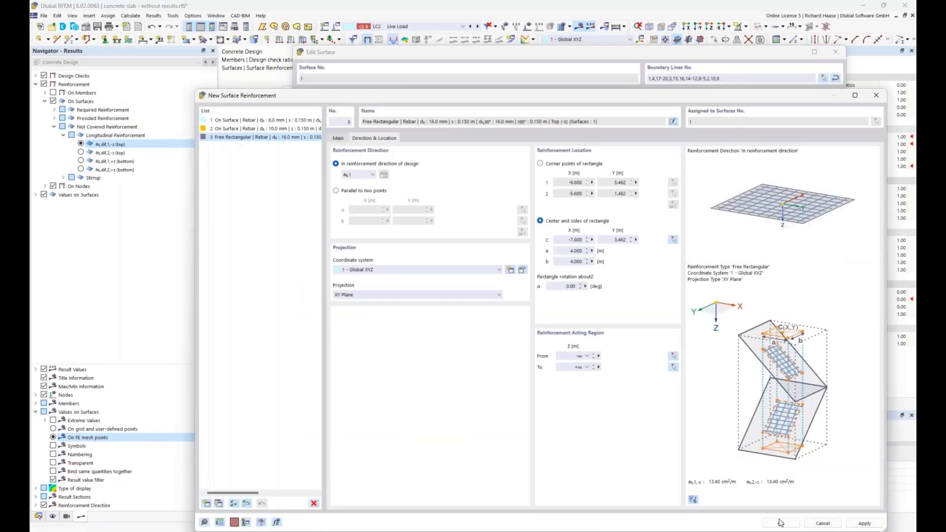
{"action": "left_click", "coordinate": [780, 523]}
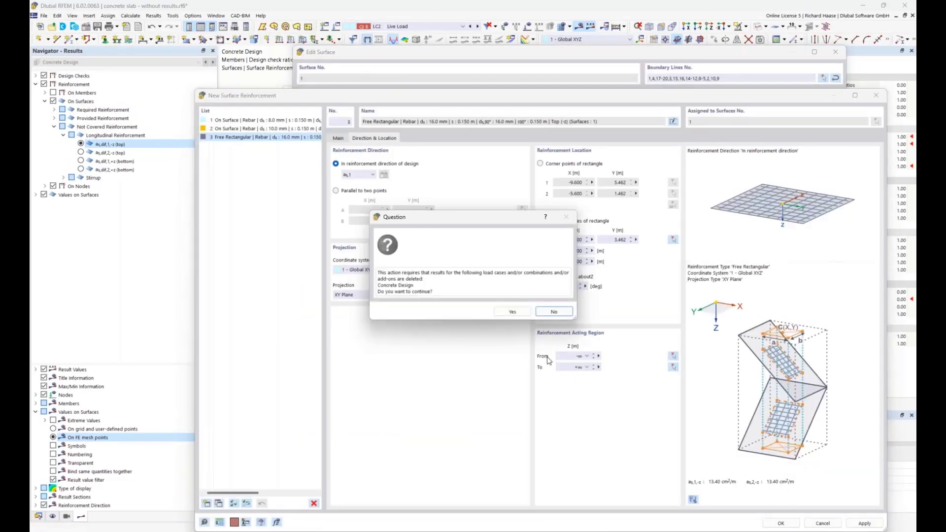
{"action": "left_click", "coordinate": [503, 313]}
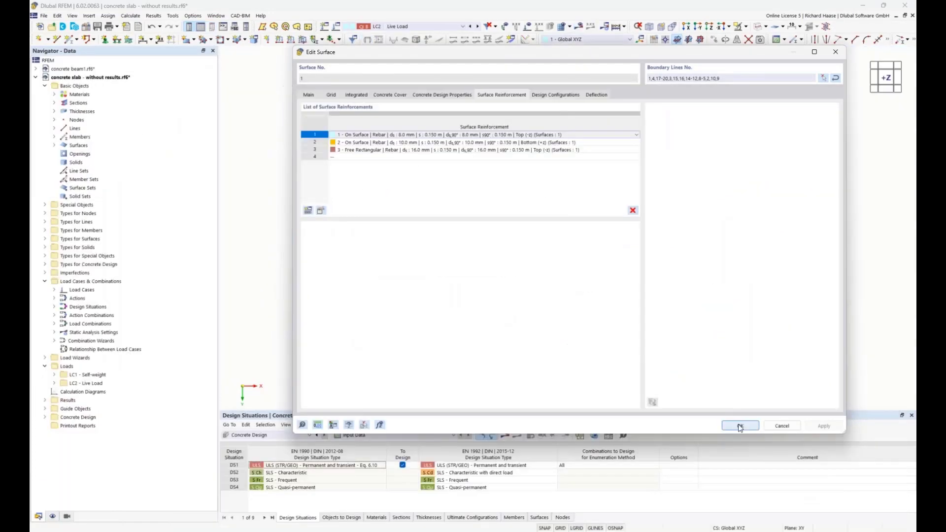
{"action": "left_click", "coordinate": [740, 427]}
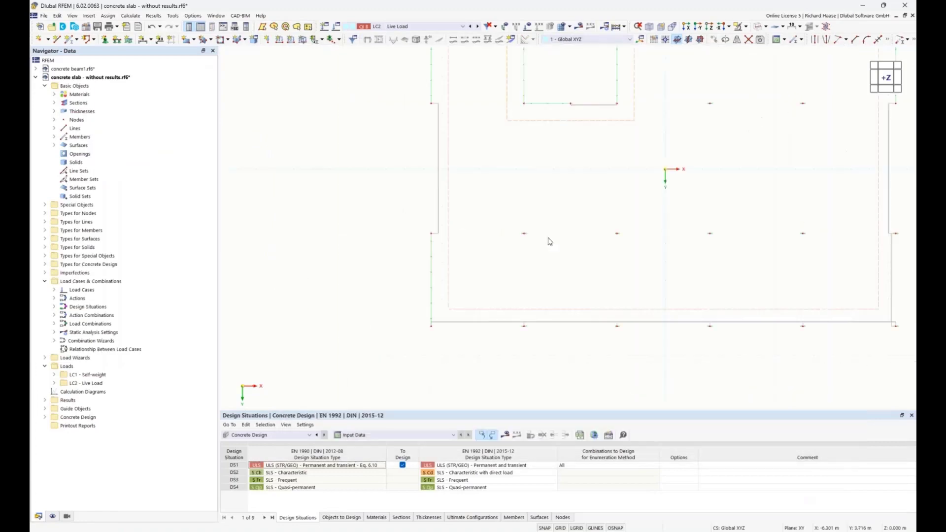
Step: Turn on the display of Types for Concrete Design so that the surface reinforcement is drawn in the model
{"action": "scroll", "coordinate": [548, 237], "scroll_direction": "down", "scroll_amount": 3}
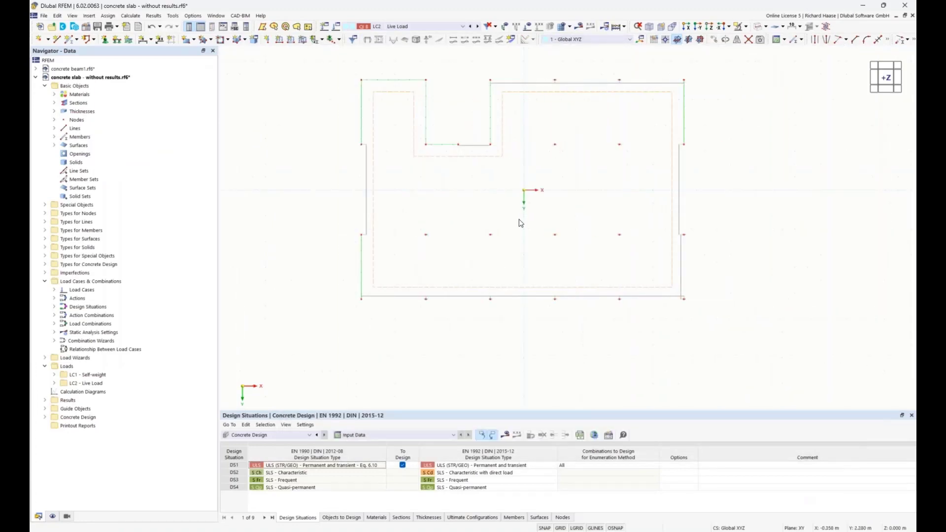
{"action": "left_click", "coordinate": [53, 517]}
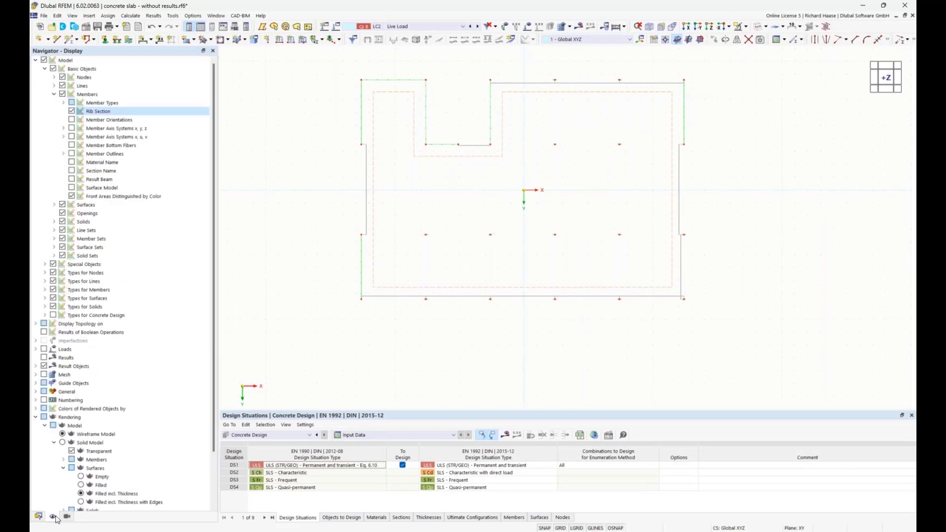
{"action": "left_click", "coordinate": [55, 94]}
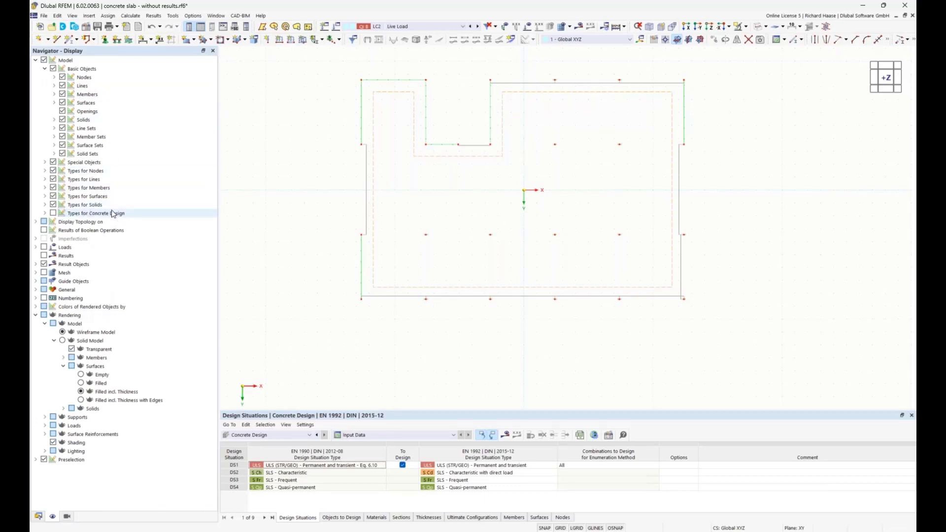
{"action": "left_click", "coordinate": [45, 214]}
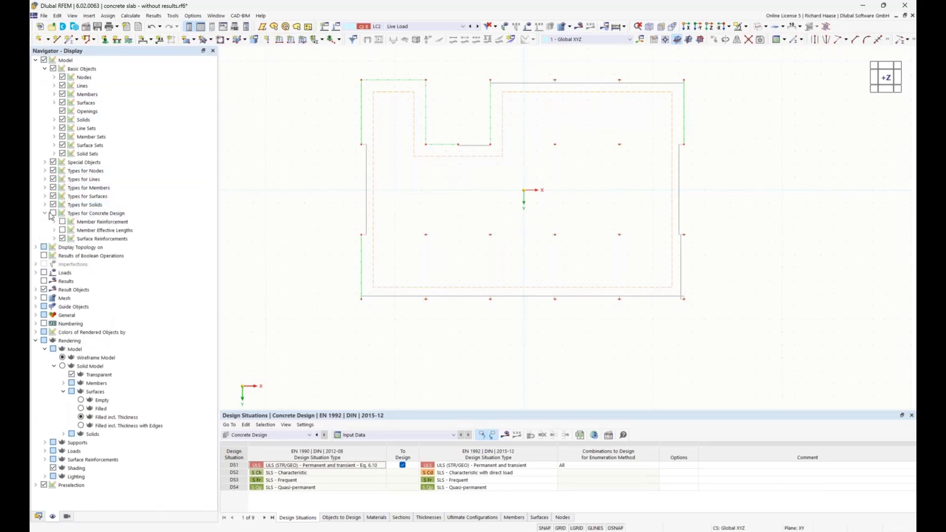
{"action": "left_click", "coordinate": [53, 213]}
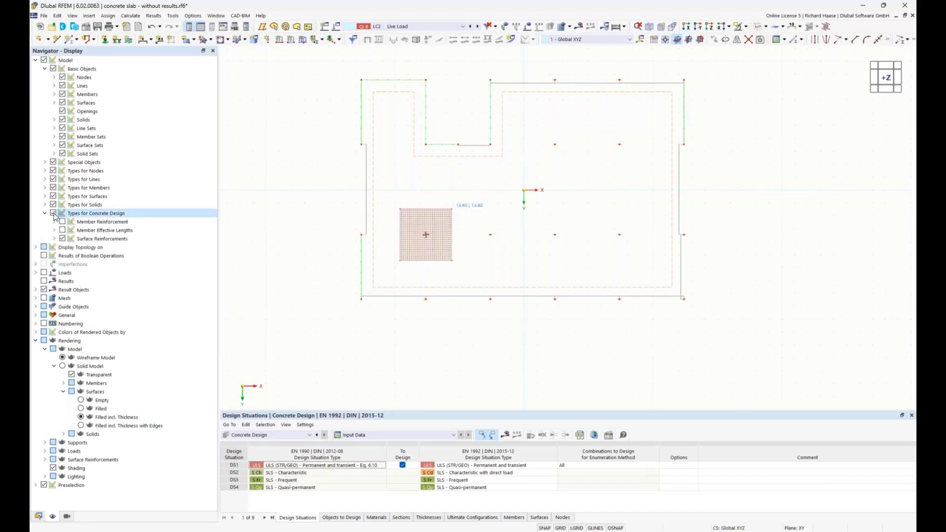
Step: Show the On Surface longitudinal reinforcement as well and examine it together with the rectangular patch in a 3D view
{"action": "left_click", "coordinate": [54, 239]}
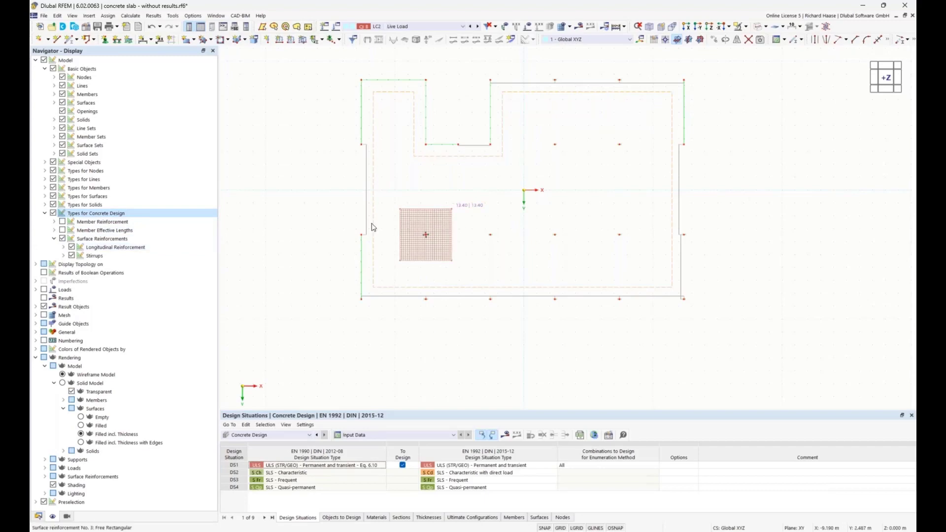
{"action": "left_click", "coordinate": [64, 247]}
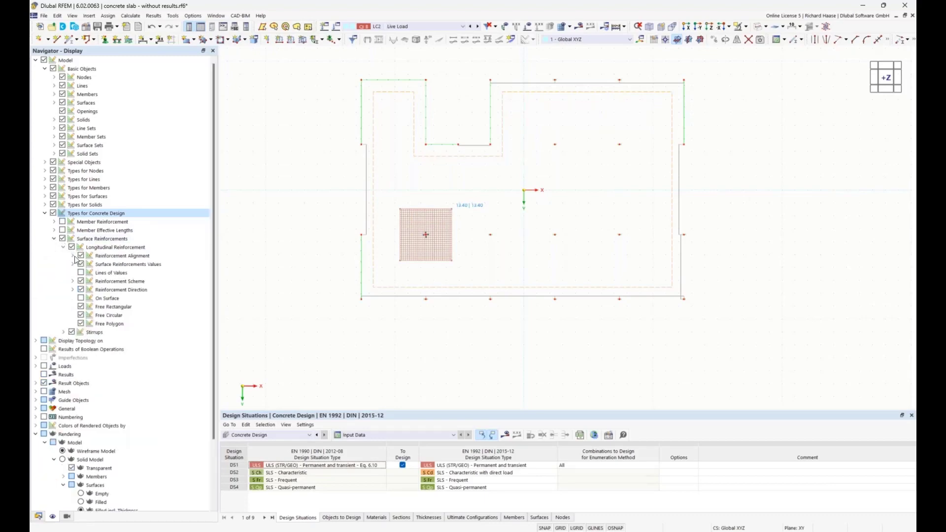
{"action": "left_click", "coordinate": [80, 298]}
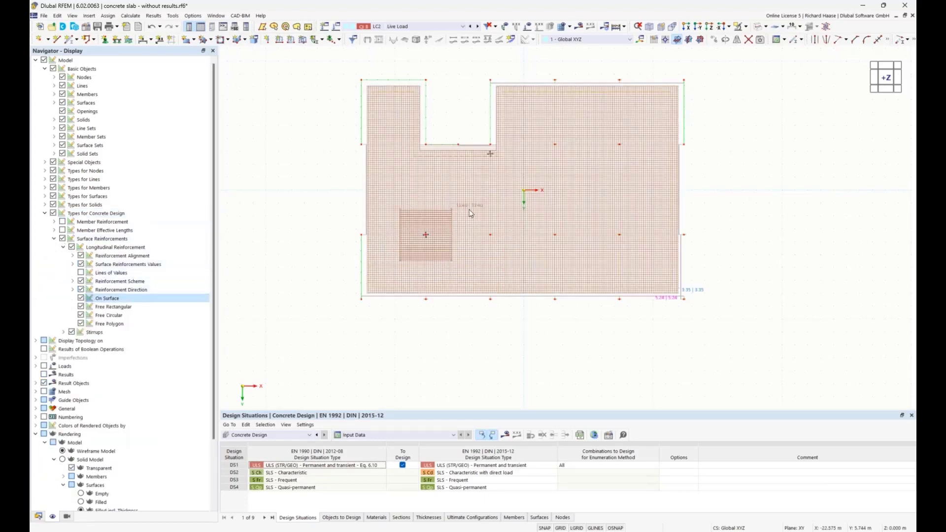
{"action": "middle_click_drag", "start_coordinate": [667, 208], "coordinate": [591, 119], "text": "ctrl"}
{"action": "scroll", "coordinate": [514, 231], "scroll_direction": "up", "scroll_amount": 3}
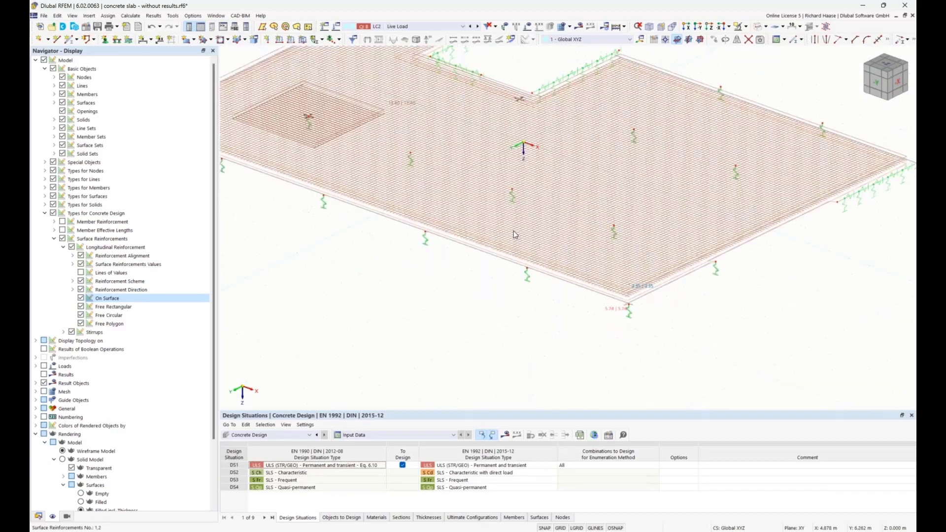
{"action": "scroll", "coordinate": [515, 235], "scroll_direction": "up", "scroll_amount": 2}
{"action": "middle_click_drag", "start_coordinate": [543, 214], "coordinate": [541, 212], "text": "ctrl"}
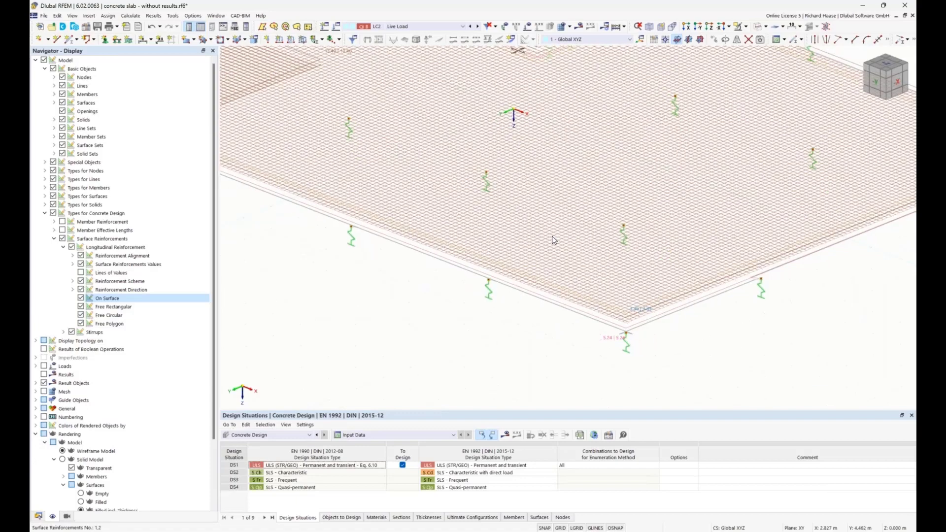
{"action": "scroll", "coordinate": [558, 254], "scroll_direction": "up", "scroll_amount": 3}
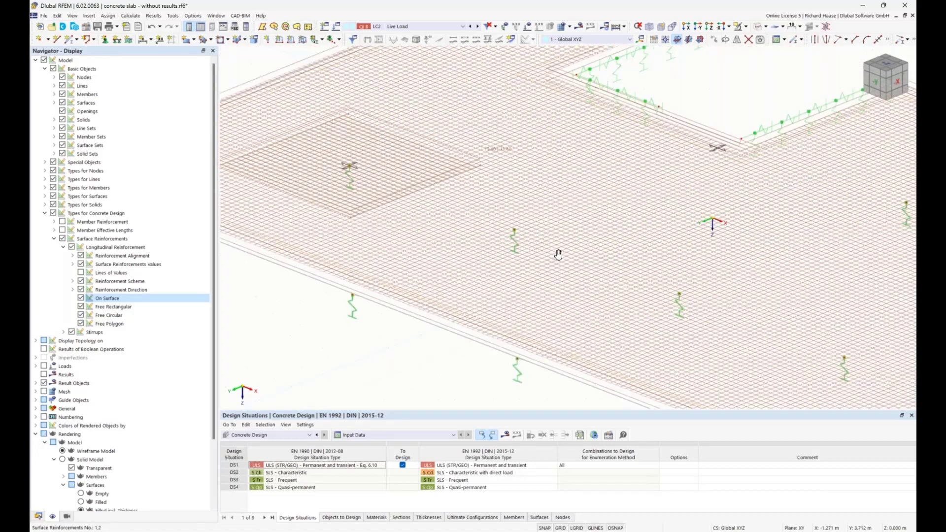
{"action": "middle_click_drag", "start_coordinate": [558, 254], "coordinate": [583, 290]}
{"action": "scroll", "coordinate": [583, 290], "scroll_direction": "up", "scroll_amount": 1}
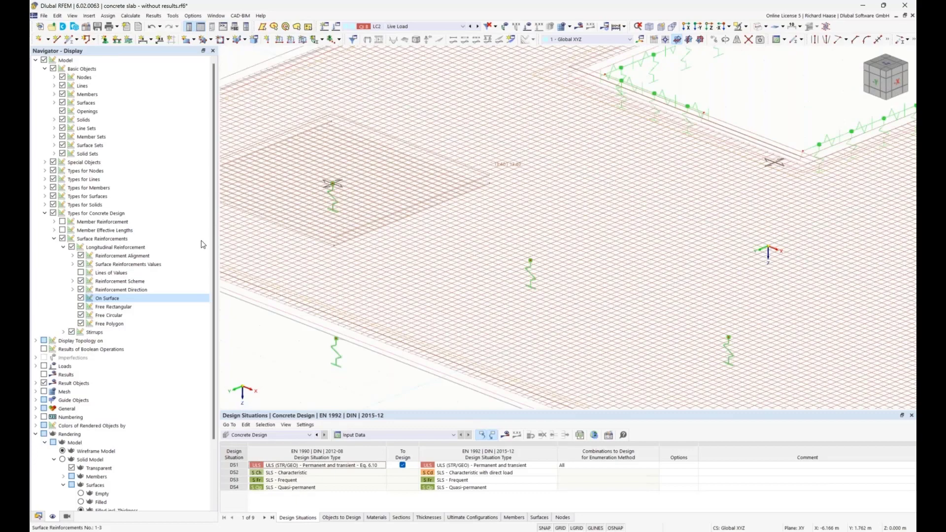
Step: Hide the On Surface reinforcement again and return to the view in Z-direction, focused on the rectangular patch
{"action": "left_click", "coordinate": [81, 298]}
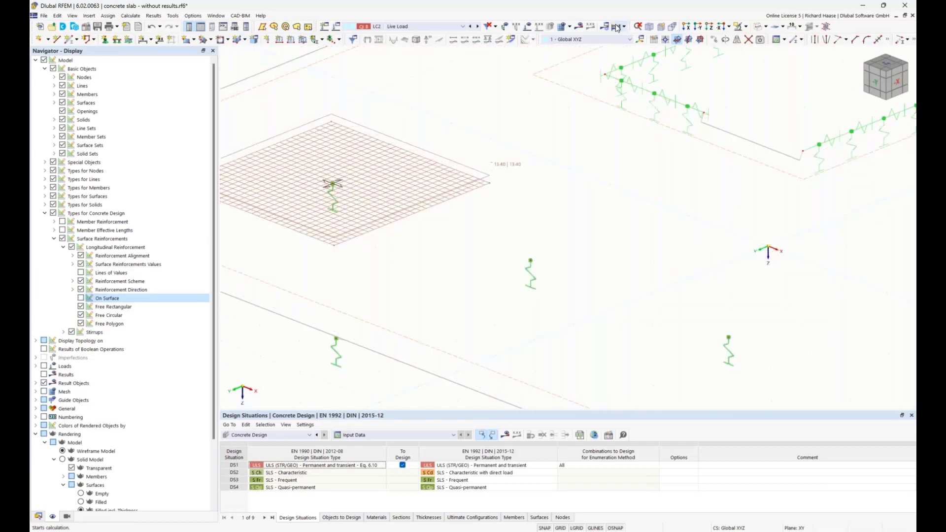
{"action": "left_click", "coordinate": [710, 28]}
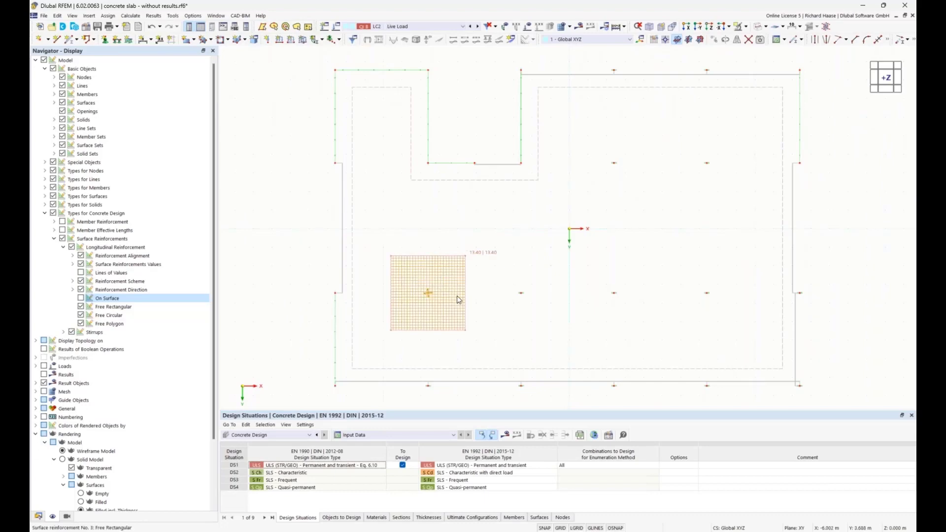
{"action": "scroll", "coordinate": [499, 302], "scroll_direction": "up", "scroll_amount": 2}
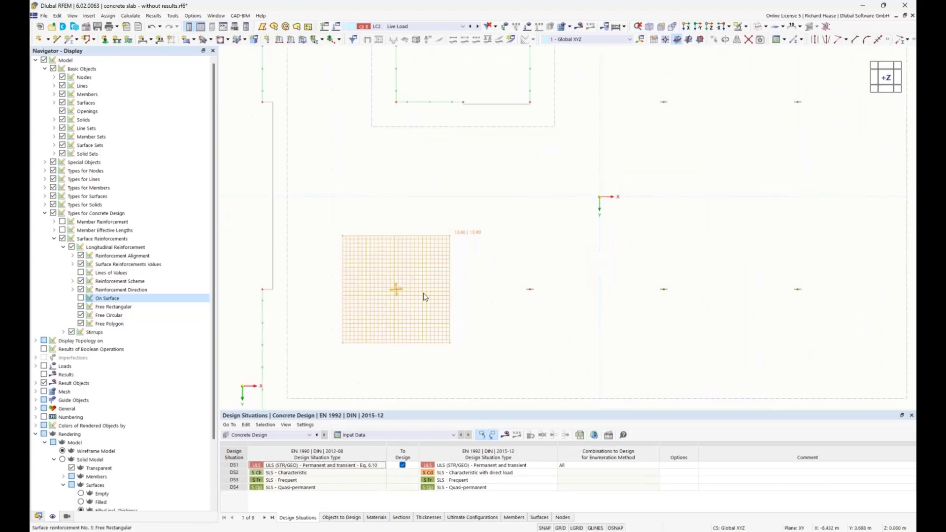
Step: Copy the rectangular reinforcement patch to the neighbouring column support in the positive X direction, allowing all results to be deleted
{"action": "scroll", "coordinate": [409, 294], "scroll_direction": "up", "scroll_amount": 1}
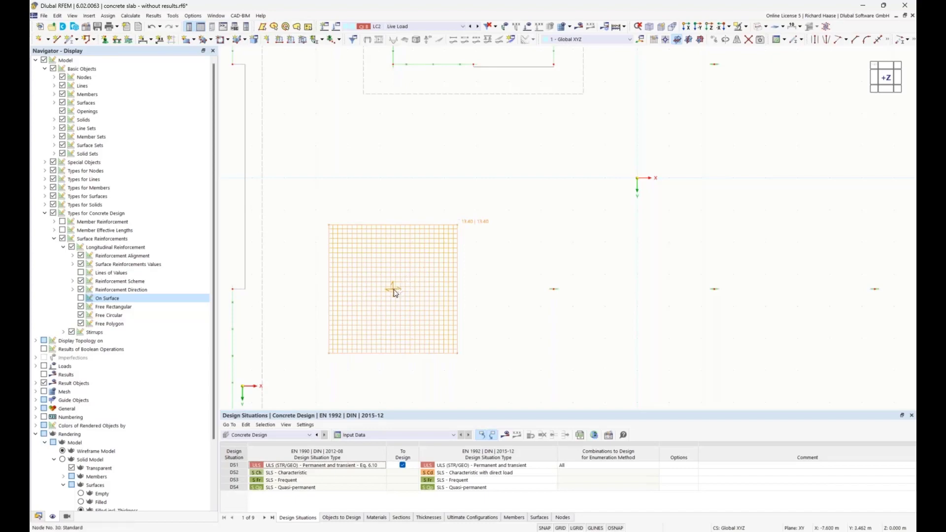
{"action": "left_click_drag", "start_coordinate": [391, 290], "coordinate": [554, 290], "text": "ctrl"}
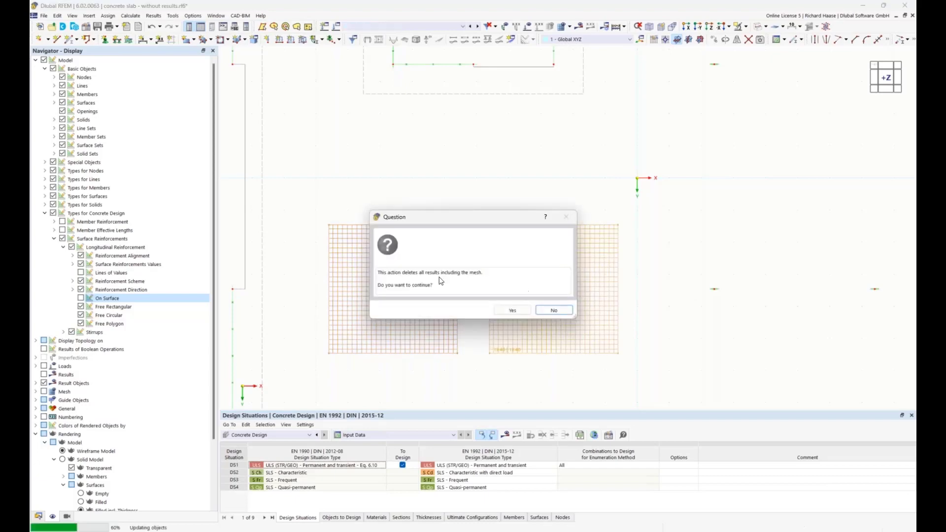
{"action": "left_click", "coordinate": [511, 310]}
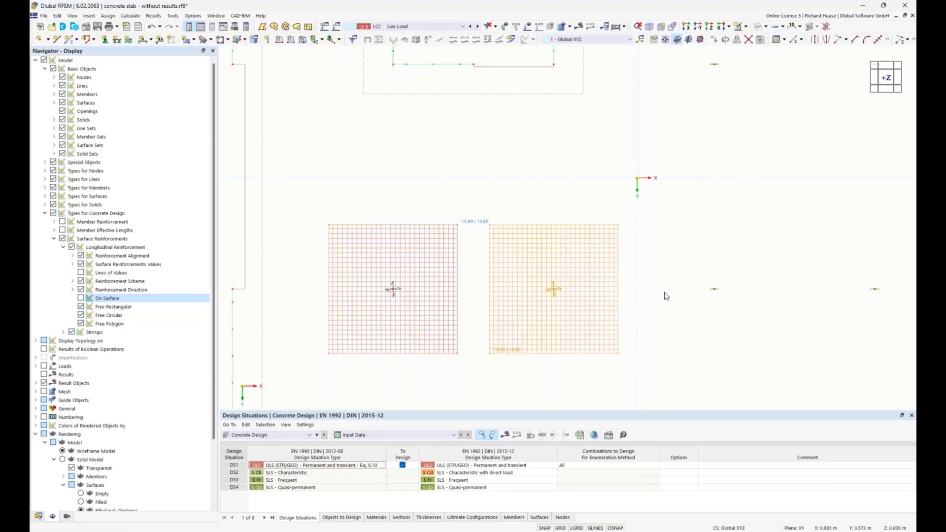
Step: Copy the two rectangular reinforcement patches together to the next two column supports of the row in the positive X direction
{"action": "scroll", "coordinate": [661, 281], "scroll_direction": "down", "scroll_amount": 1}
{"action": "middle_click_drag", "start_coordinate": [659, 264], "coordinate": [490, 213]}
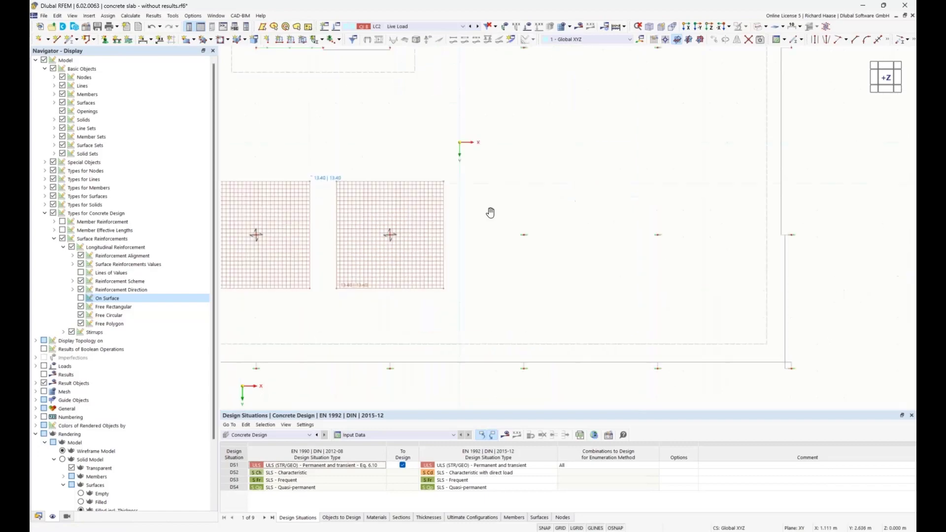
{"action": "scroll", "coordinate": [443, 211], "scroll_direction": "down", "scroll_amount": 1}
{"action": "left_click", "coordinate": [335, 212], "text": "ctrl"}
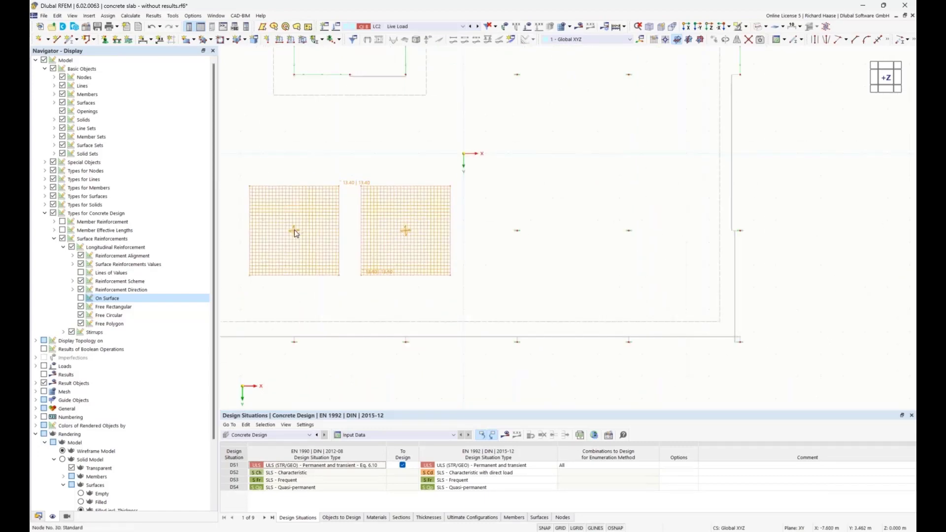
{"action": "left_click_drag", "start_coordinate": [333, 234], "coordinate": [518, 235], "text": "ctrl"}
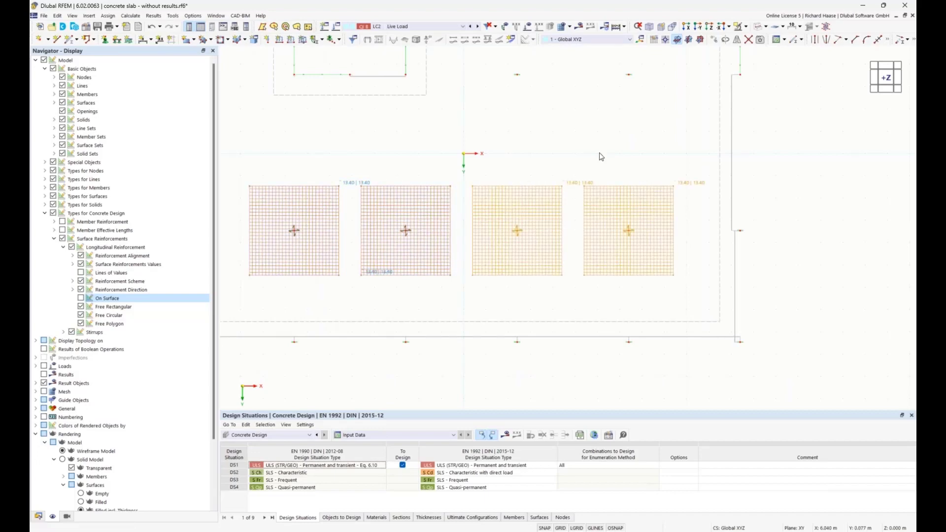
Step: Copy single rectangular patches to the supports at both slab edges of the same row, one in positive X and one in negative X
{"action": "scroll", "coordinate": [599, 156], "scroll_direction": "down", "scroll_amount": 1}
{"action": "scroll", "coordinate": [601, 157], "scroll_direction": "down", "scroll_amount": 1}
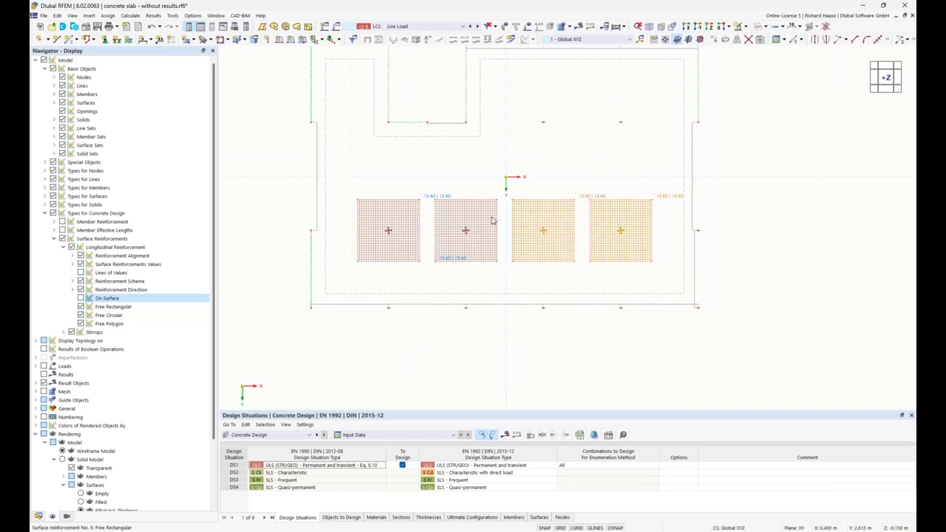
{"action": "scroll", "coordinate": [620, 221], "scroll_direction": "up", "scroll_amount": 2}
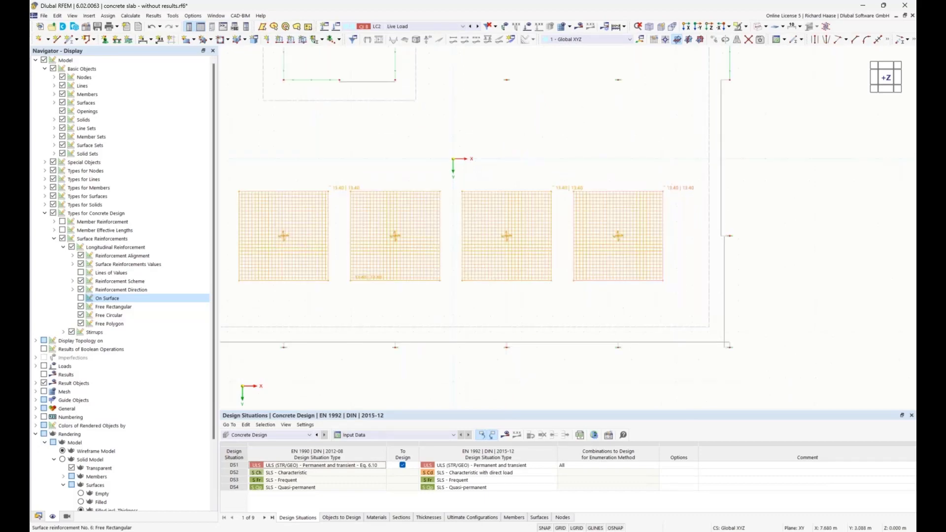
{"action": "scroll", "coordinate": [649, 294], "scroll_direction": "down", "scroll_amount": 1}
{"action": "scroll", "coordinate": [649, 295], "scroll_direction": "down", "scroll_amount": 1}
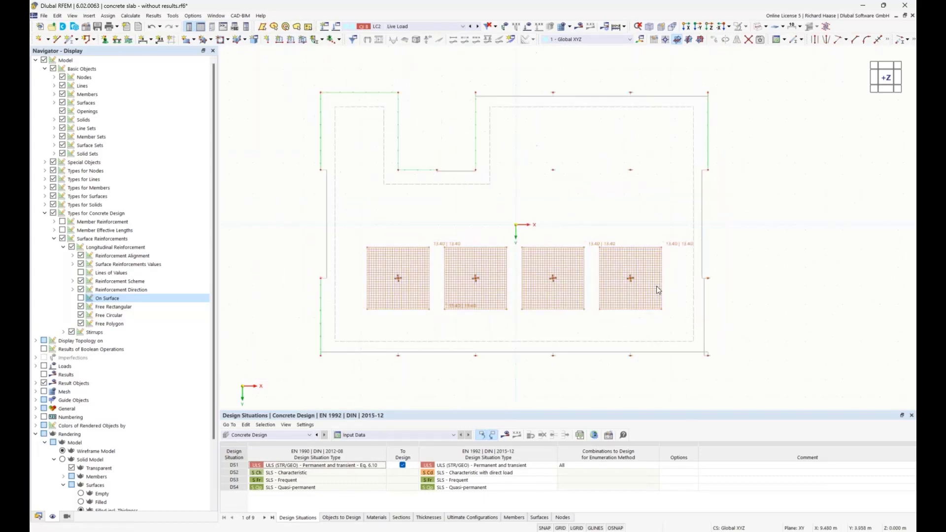
{"action": "left_click_drag", "start_coordinate": [631, 278], "coordinate": [708, 278], "text": "ctrl"}
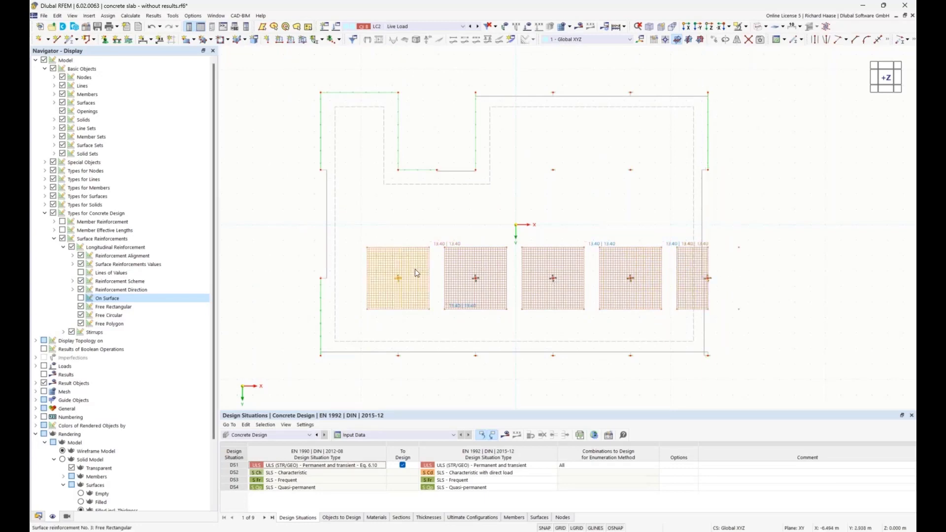
{"action": "left_click_drag", "start_coordinate": [350, 282], "coordinate": [321, 278], "text": "ctrl"}
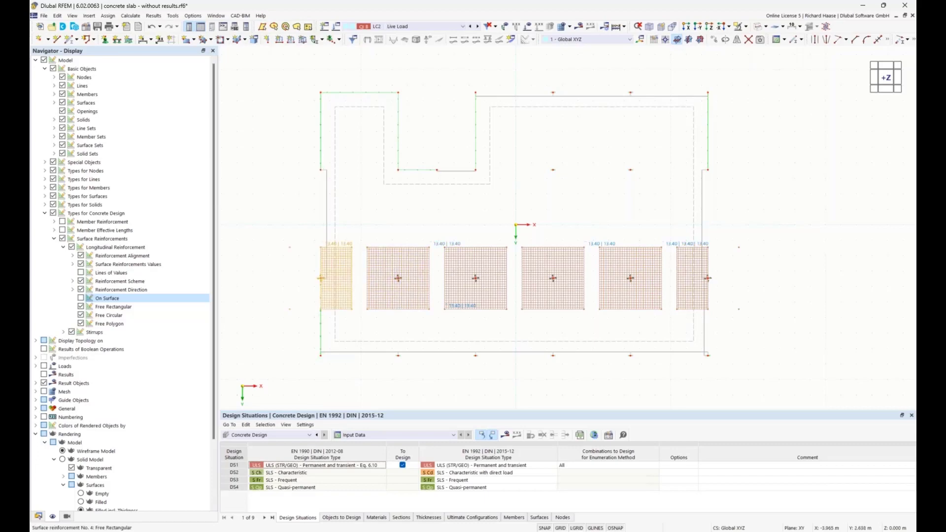
Step: Select all six rectangular patches and copy them in the negative Y direction onto the second row of supports
{"action": "left_click", "coordinate": [398, 267], "text": "ctrl"}
{"action": "left_click", "coordinate": [465, 268], "text": "ctrl"}
{"action": "left_click", "coordinate": [539, 268], "text": "ctrl"}
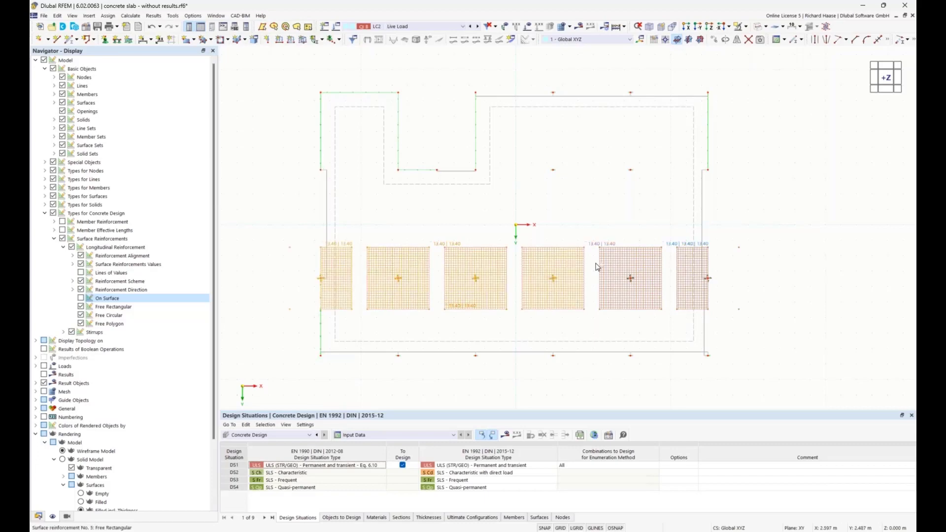
{"action": "left_click", "coordinate": [621, 264], "text": "ctrl"}
{"action": "left_click", "coordinate": [679, 262], "text": "ctrl"}
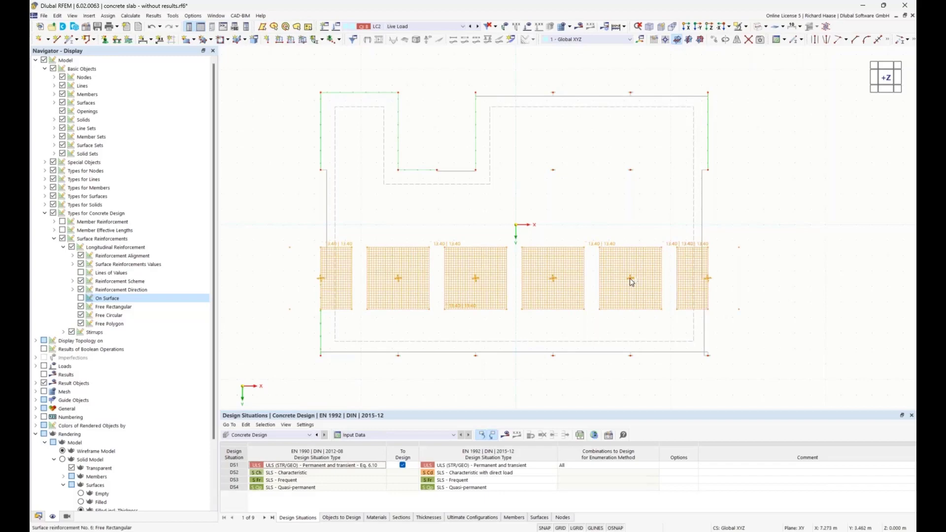
{"action": "left_click_drag", "start_coordinate": [633, 282], "coordinate": [631, 172], "text": "ctrl"}
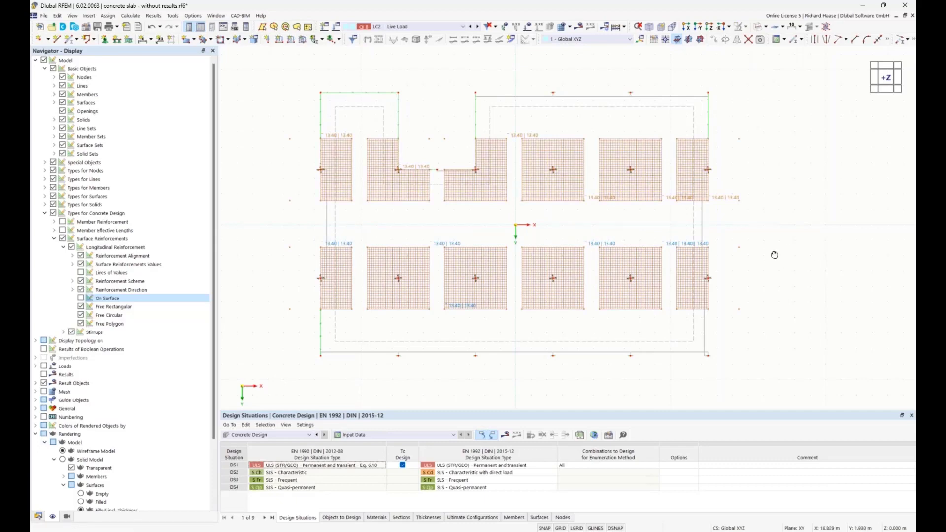
Step: Calculate the concrete design with all the added patches and display its results on the slab in a 3D view
{"action": "middle_click_drag", "start_coordinate": [775, 256], "coordinate": [732, 195], "text": "ctrl"}
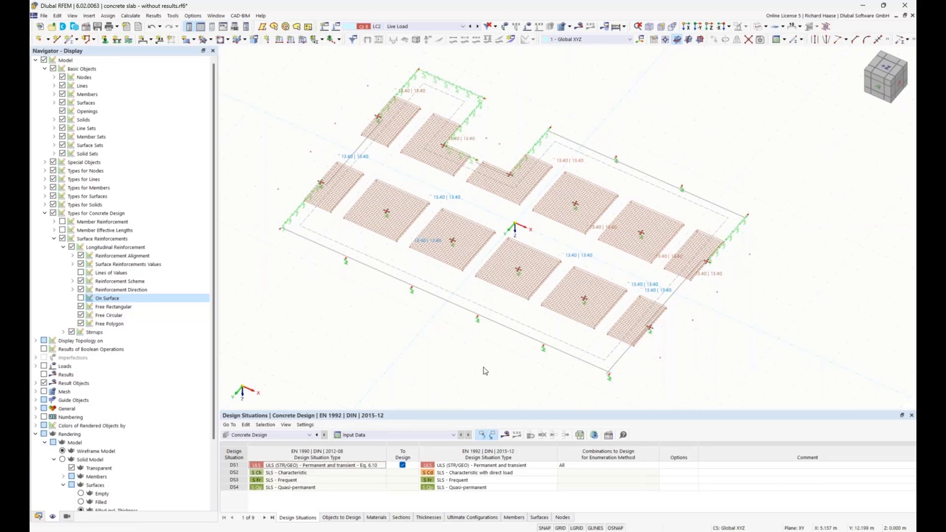
{"action": "left_click", "coordinate": [506, 435]}
{"action": "left_click", "coordinate": [512, 310]}
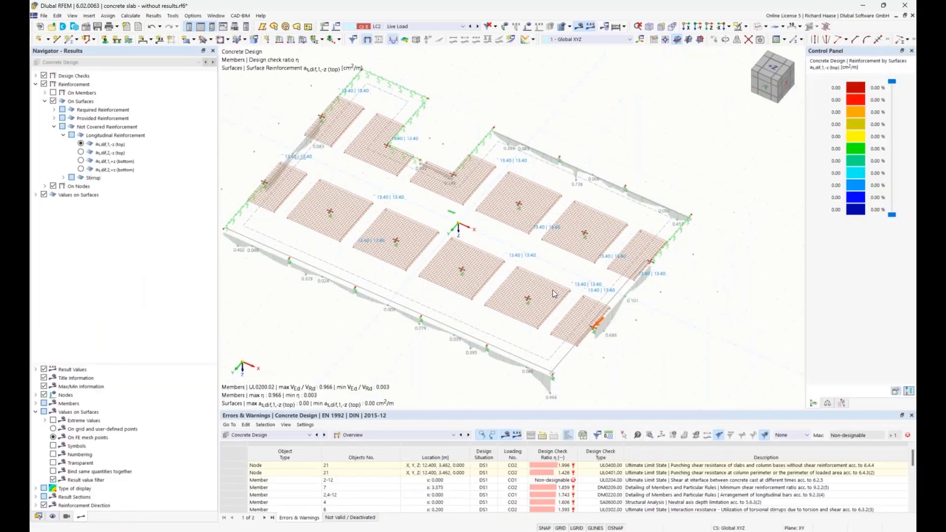
Step: Hide the Types for Concrete Design in the model and show the slab in Z-direction
{"action": "left_click", "coordinate": [53, 517]}
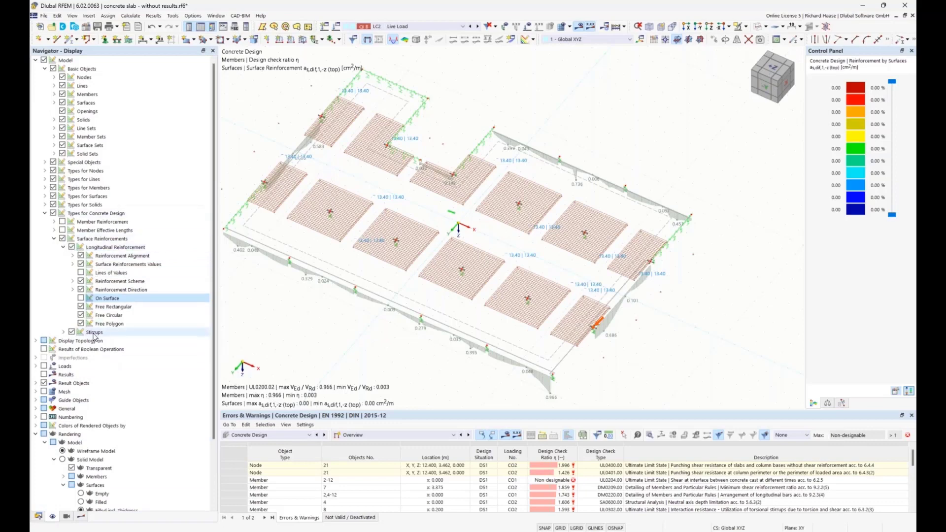
{"action": "left_click", "coordinate": [53, 214]}
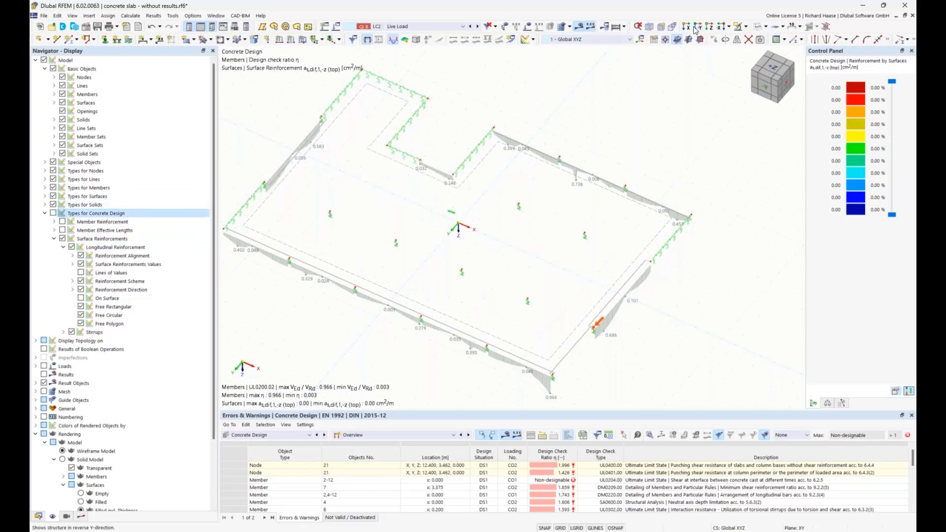
{"action": "left_click", "coordinate": [710, 27]}
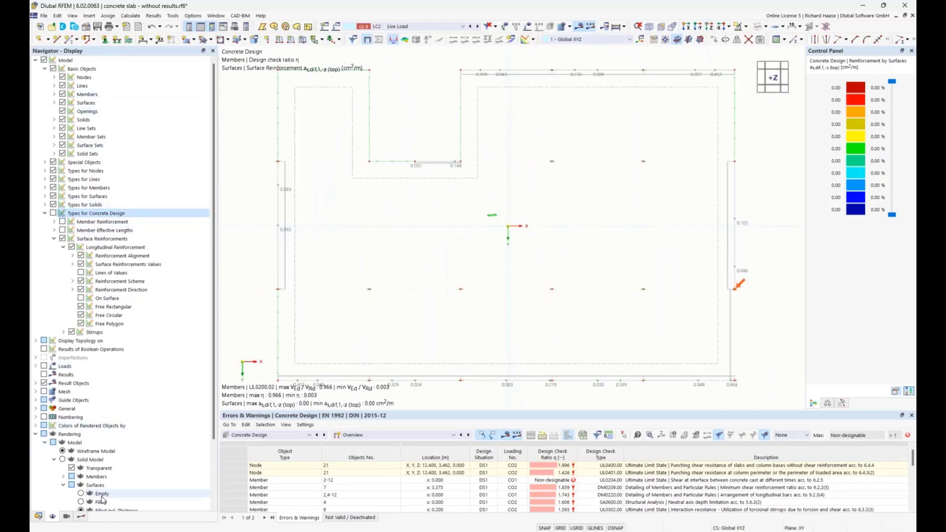
Step: Examine the not covered top reinforcement as,dif,2,-z and as,dif,1,-z over the supports and along the slab edges
{"action": "left_click", "coordinate": [80, 517]}
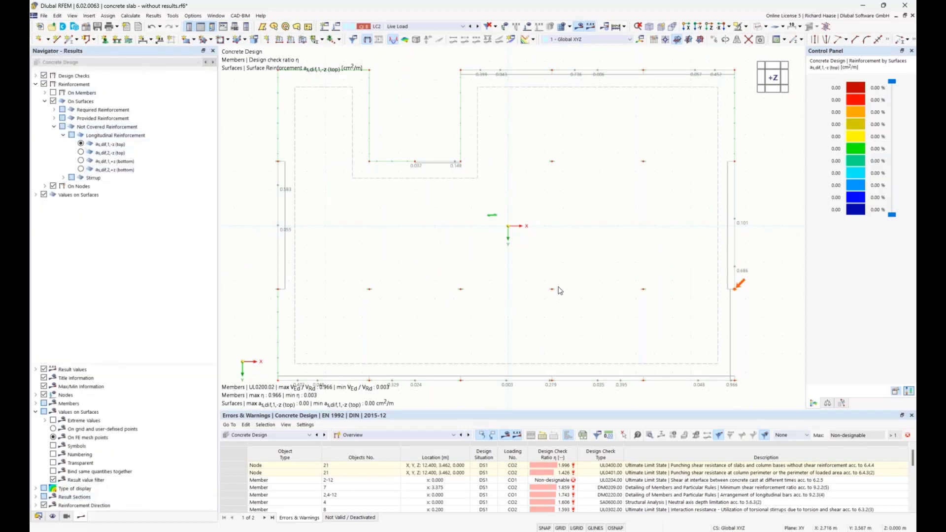
{"action": "left_click", "coordinate": [80, 153]}
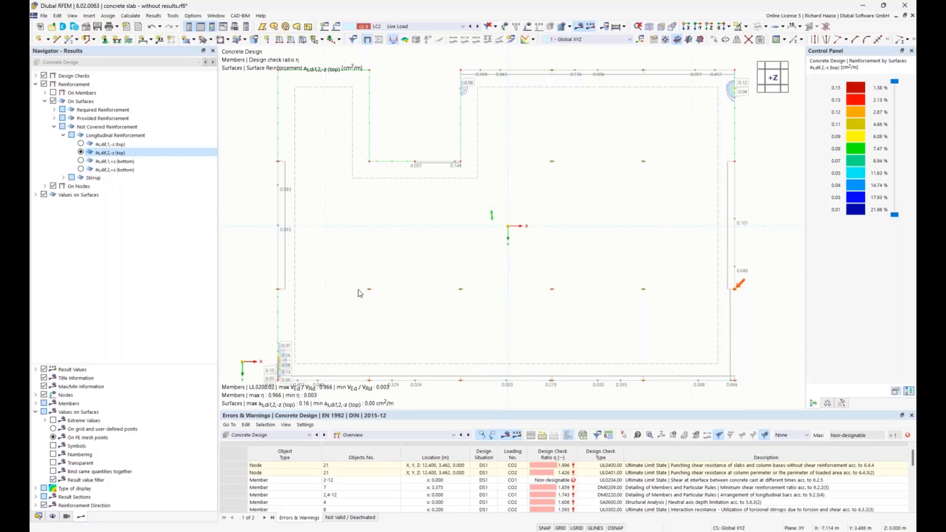
{"action": "middle_click_drag", "start_coordinate": [338, 323], "coordinate": [351, 287]}
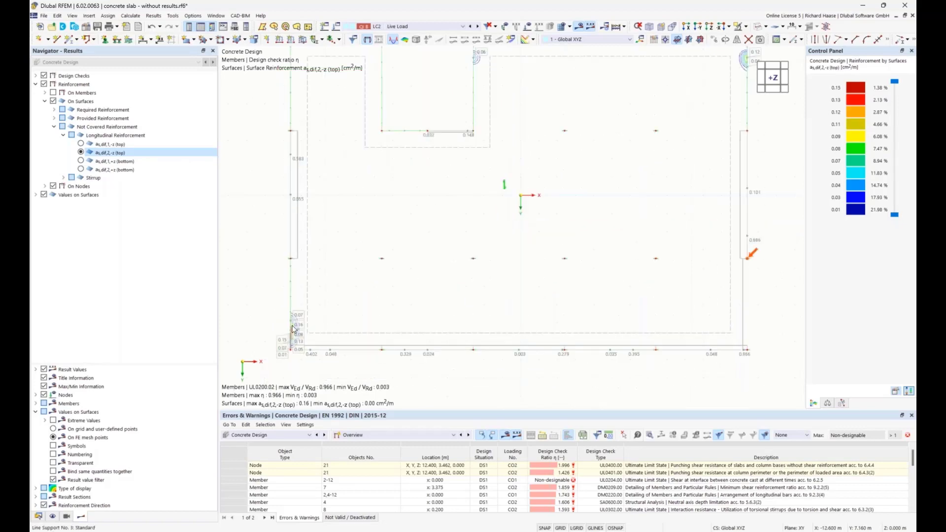
{"action": "middle_click_drag", "start_coordinate": [595, 153], "coordinate": [535, 197]}
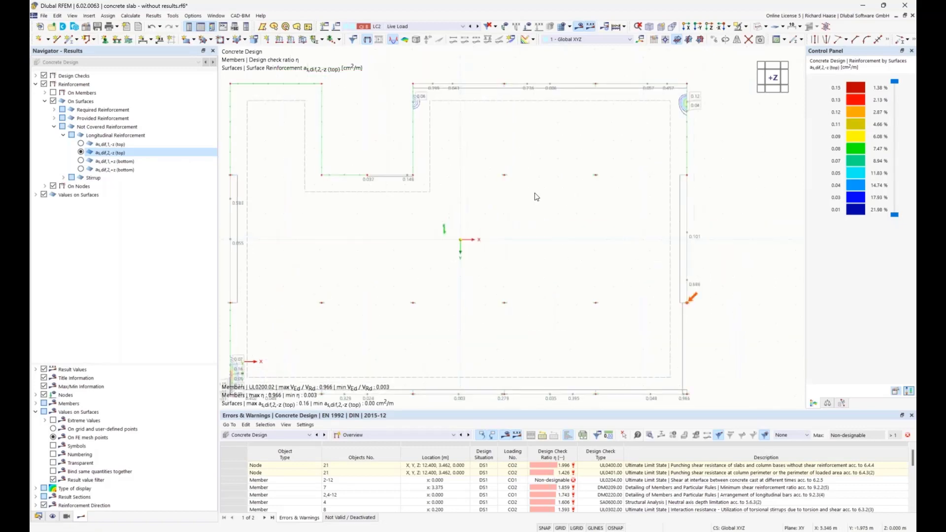
{"action": "middle_click_drag", "start_coordinate": [375, 294], "coordinate": [391, 260]}
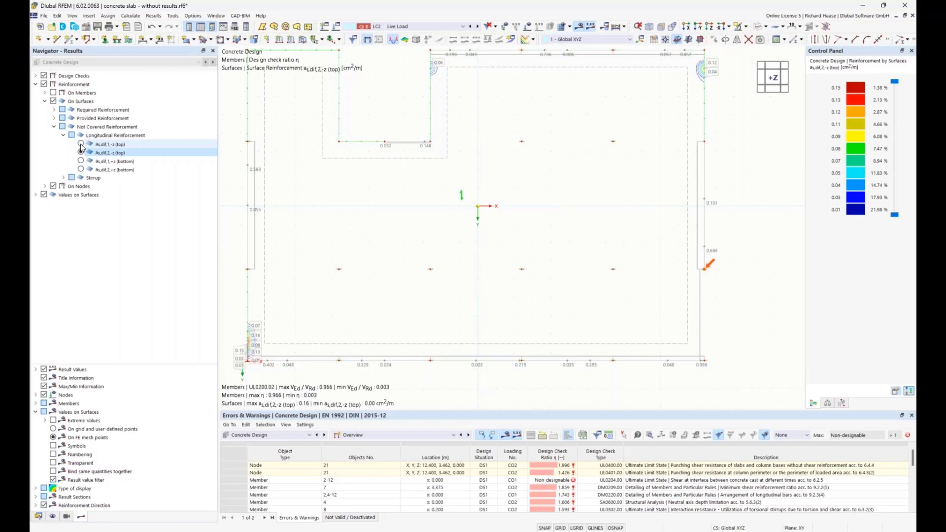
{"action": "left_click", "coordinate": [81, 144]}
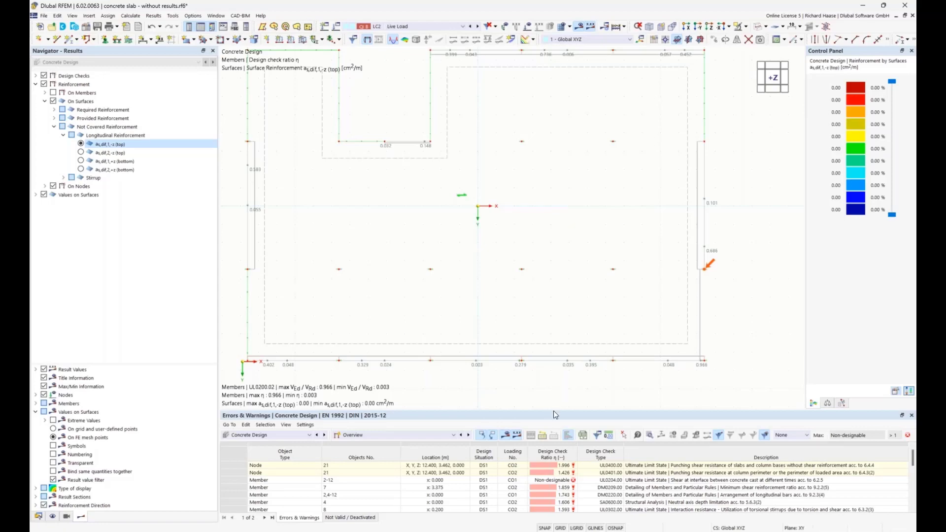
Step: Enlarge the Errors & Warnings table and examine the listed design checks for nodes, members and surfaces
{"action": "left_click_drag", "start_coordinate": [554, 412], "coordinate": [558, 292]}
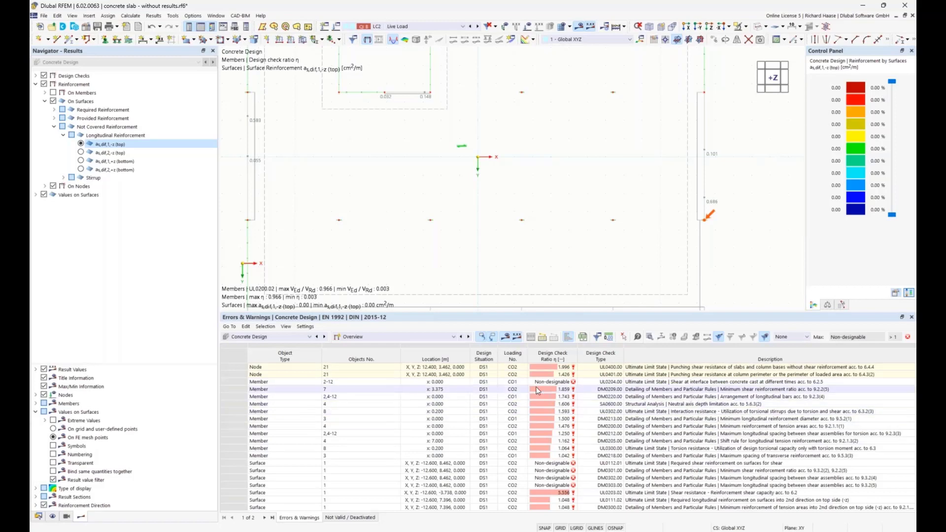
{"action": "left_click", "coordinate": [578, 379]}
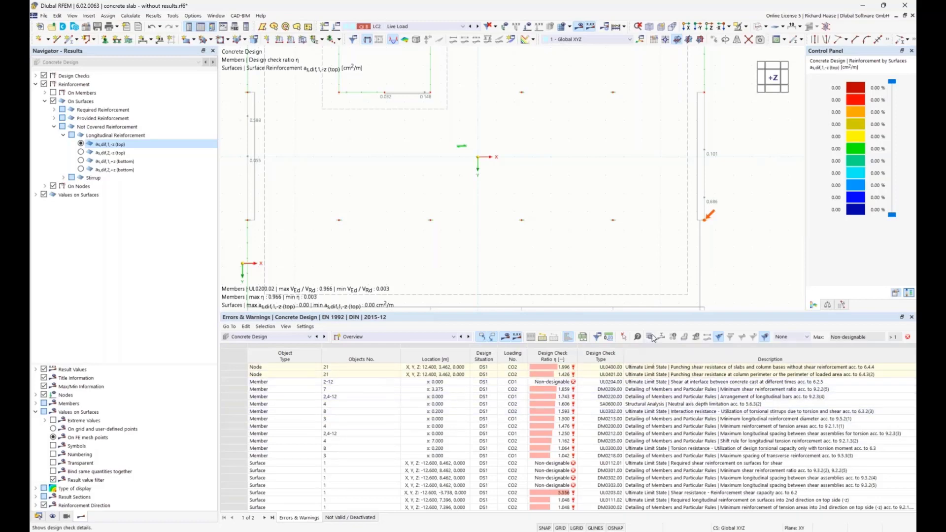
{"action": "left_click_drag", "start_coordinate": [657, 313], "coordinate": [657, 317]}
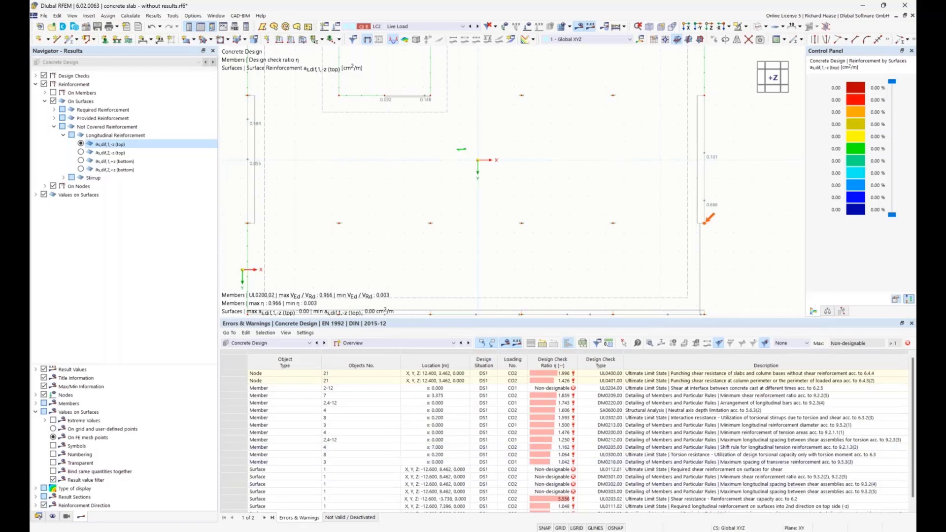
Step: Switch to StB-Schulung EN.pdf in Adobe Acrobat Reader, read page 8 with further information in full screen, and return to RFEM
{"action": "mouse_move", "coordinate": [412, 531]}
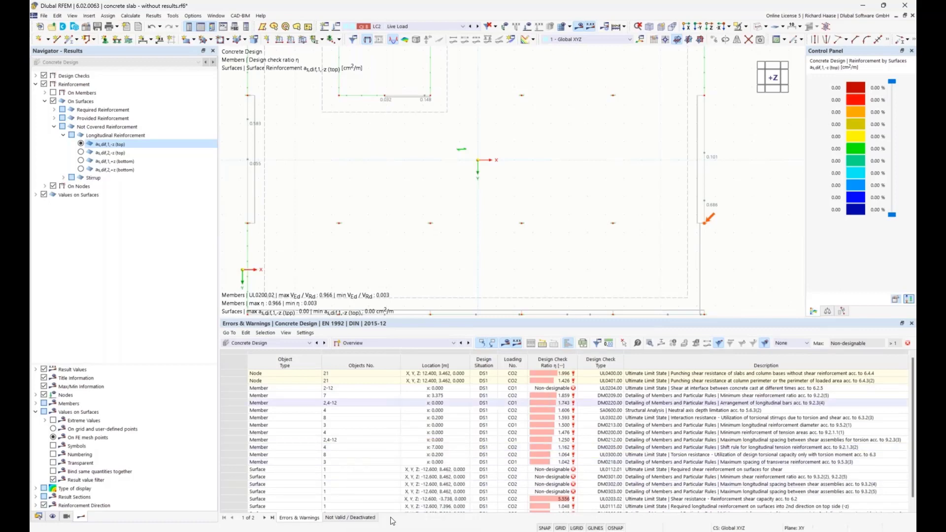
{"action": "left_click", "coordinate": [412, 487]}
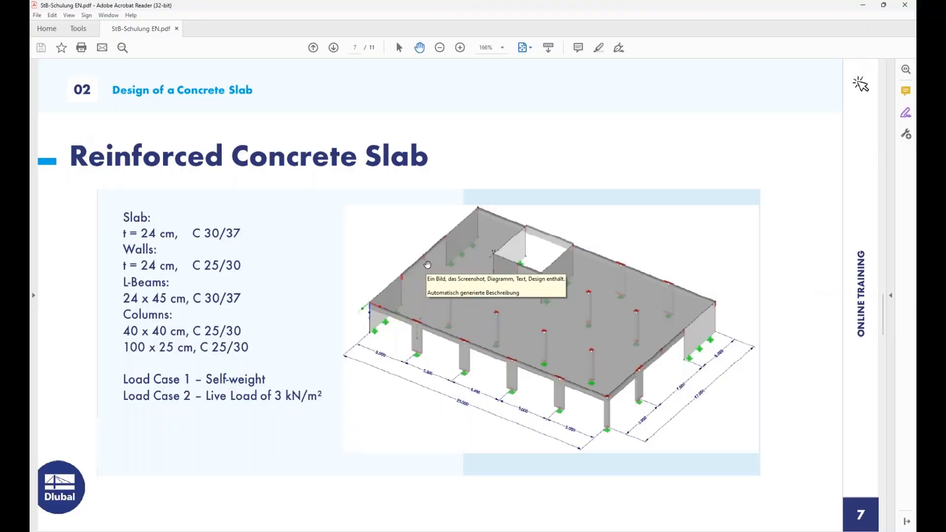
{"action": "scroll", "coordinate": [427, 267], "scroll_direction": "down", "scroll_amount": 2}
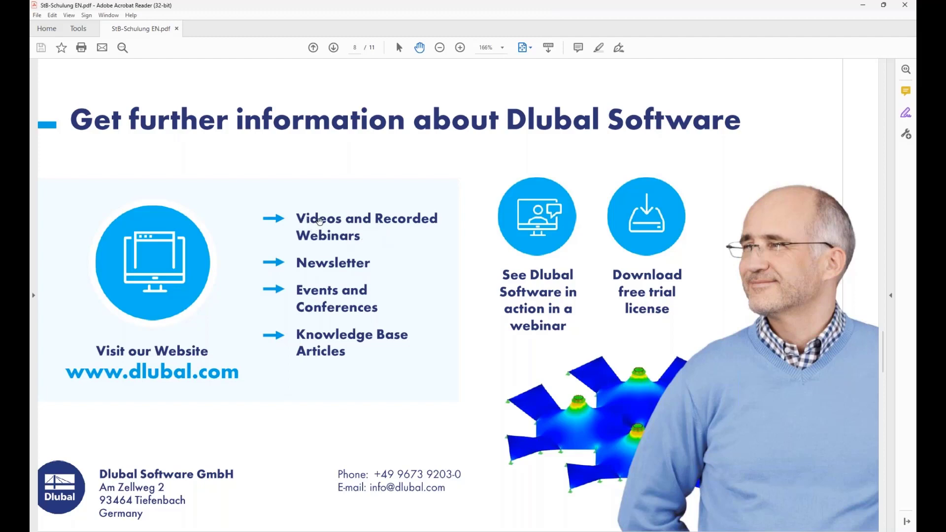
{"action": "key", "text": "ctrl+l"}
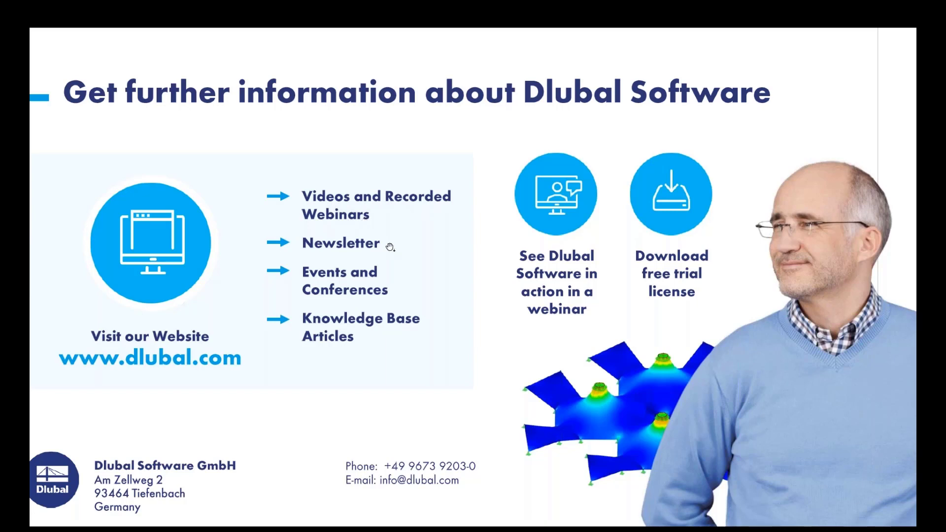
{"action": "key", "text": "Escape"}
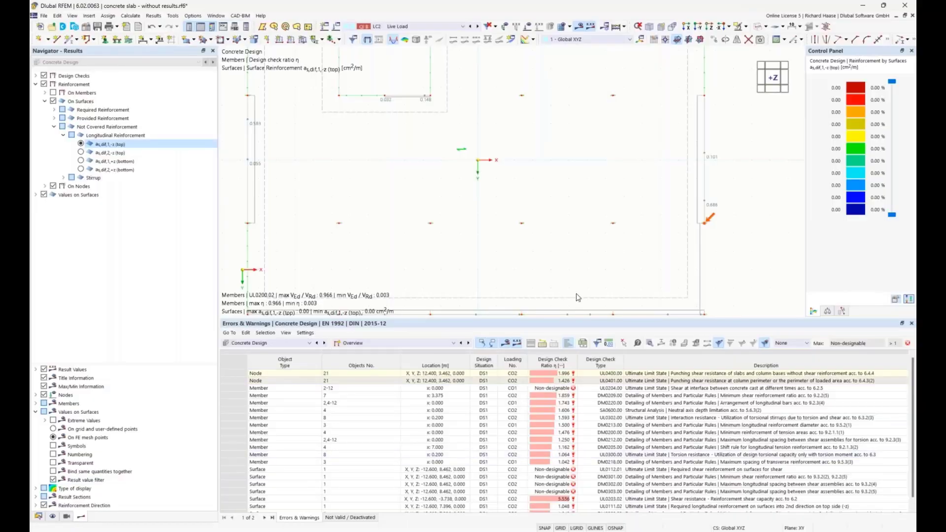
Step: Open the Base Data of the concrete slab model and review its available add-ons
{"action": "left_click", "coordinate": [38, 516]}
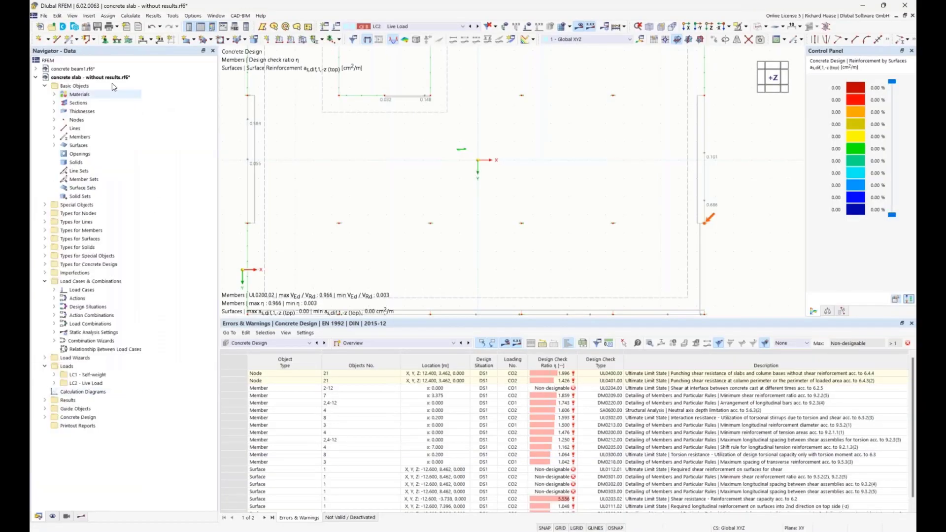
{"action": "right_click", "coordinate": [86, 79]}
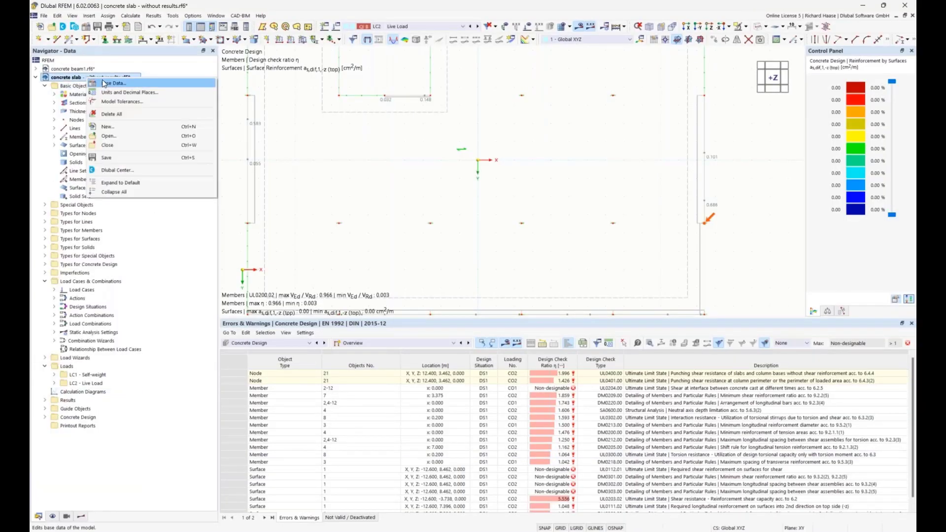
{"action": "left_click", "coordinate": [103, 84]}
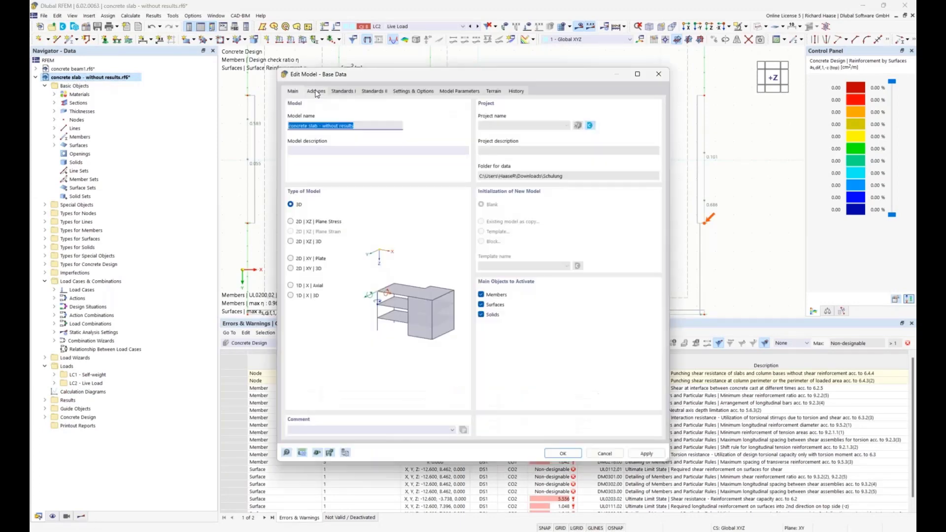
{"action": "left_click", "coordinate": [316, 91]}
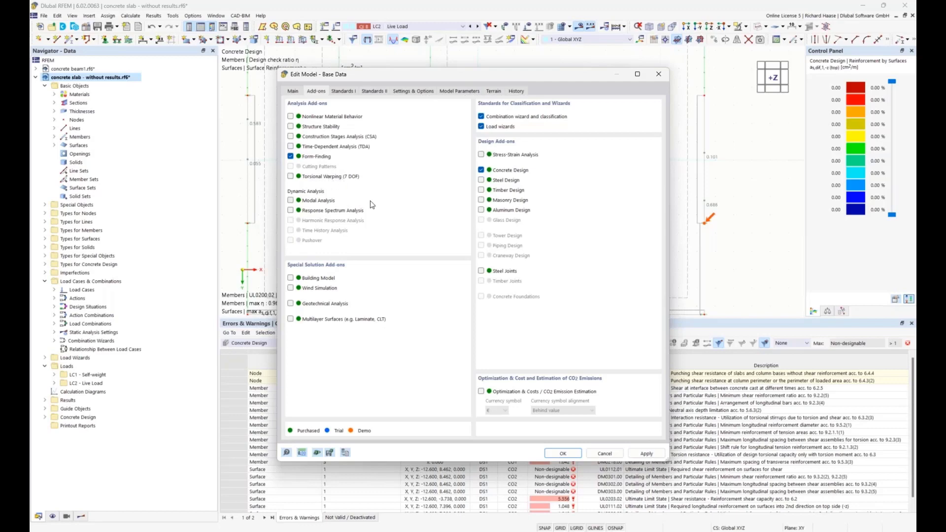
Step: Try to deactivate the Form-Finding add-on, decline deleting all results with the mesh, and close the Base Data
{"action": "left_click", "coordinate": [291, 156]}
{"action": "left_click", "coordinate": [547, 454]}
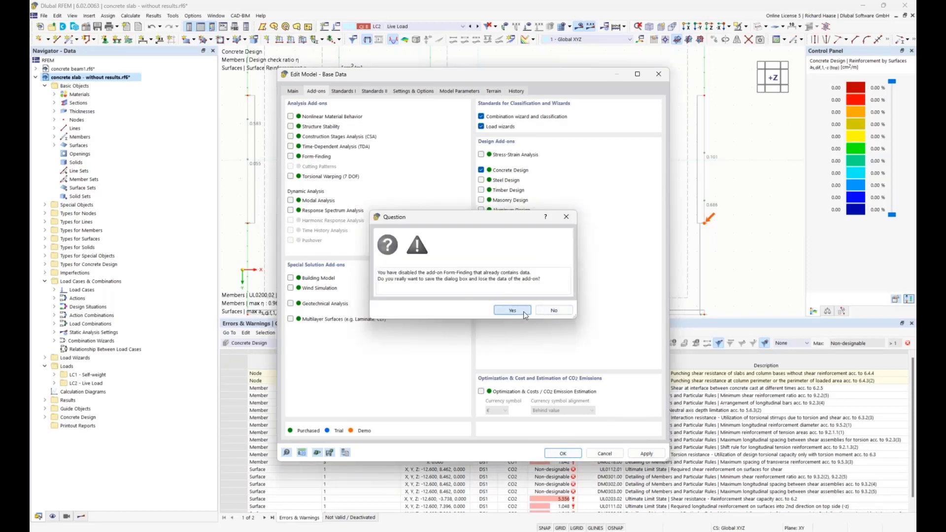
{"action": "left_click", "coordinate": [523, 312]}
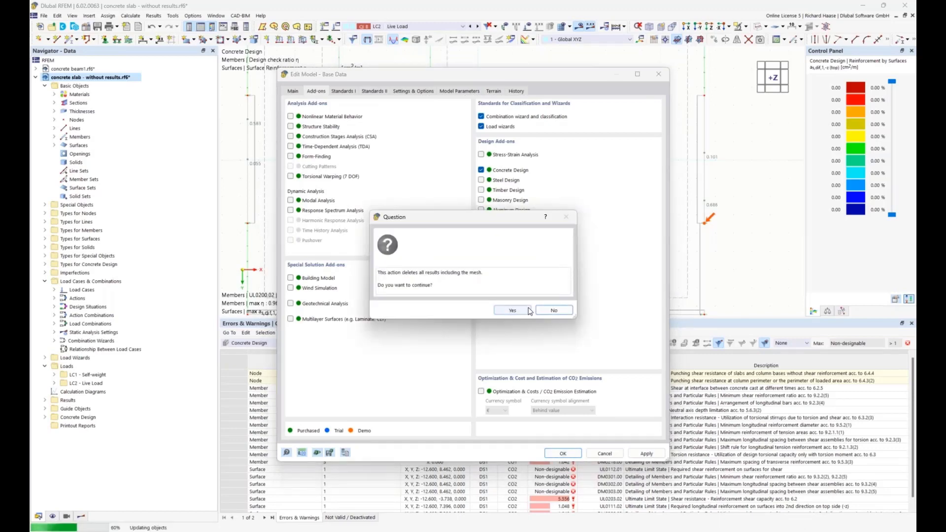
{"action": "left_click", "coordinate": [553, 312]}
{"action": "left_click", "coordinate": [657, 75]}
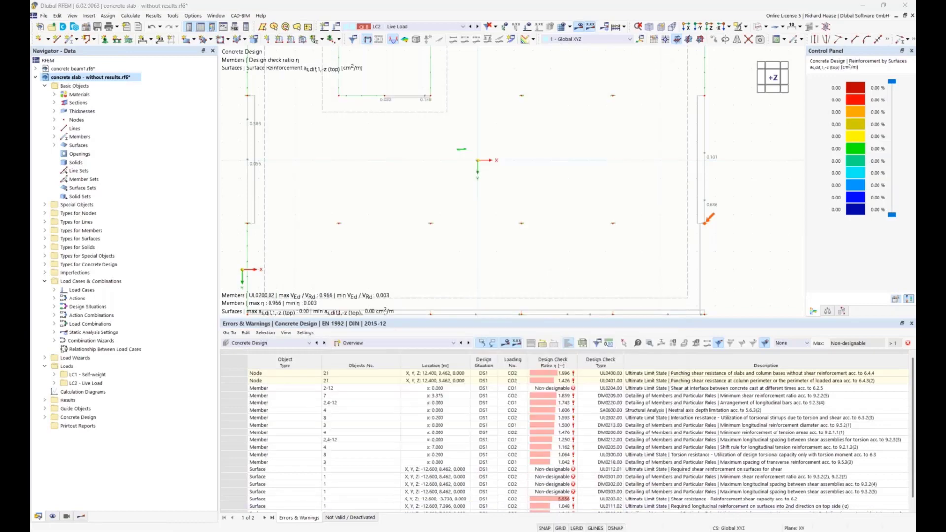